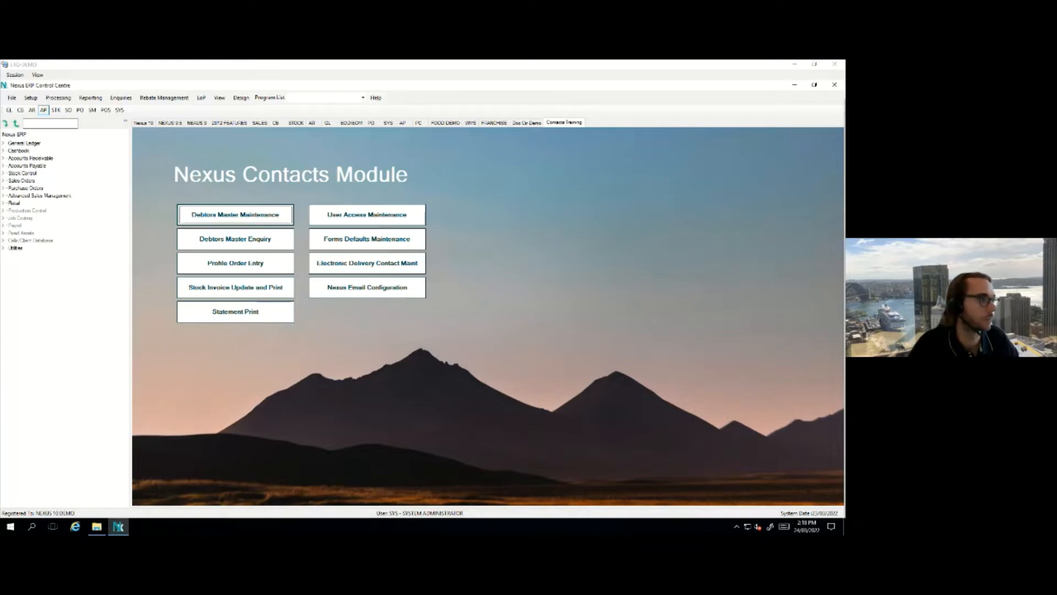
Open Debtors Master Maintenance on Eagle Computer Services Pty Ltd and show the Nexus Financials Options list
left_click(268, 215)
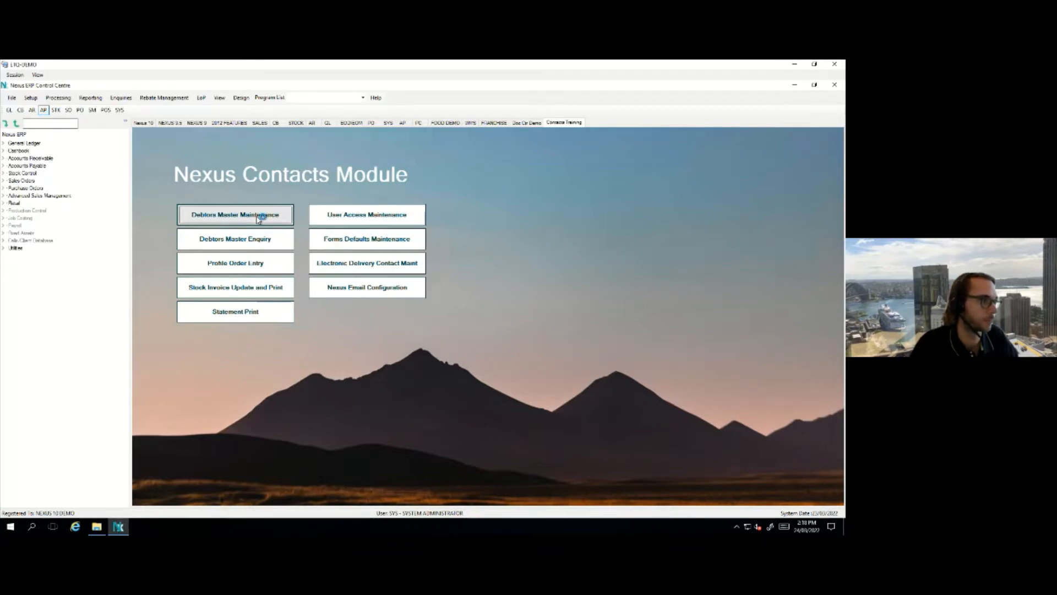
left_click(259, 217)
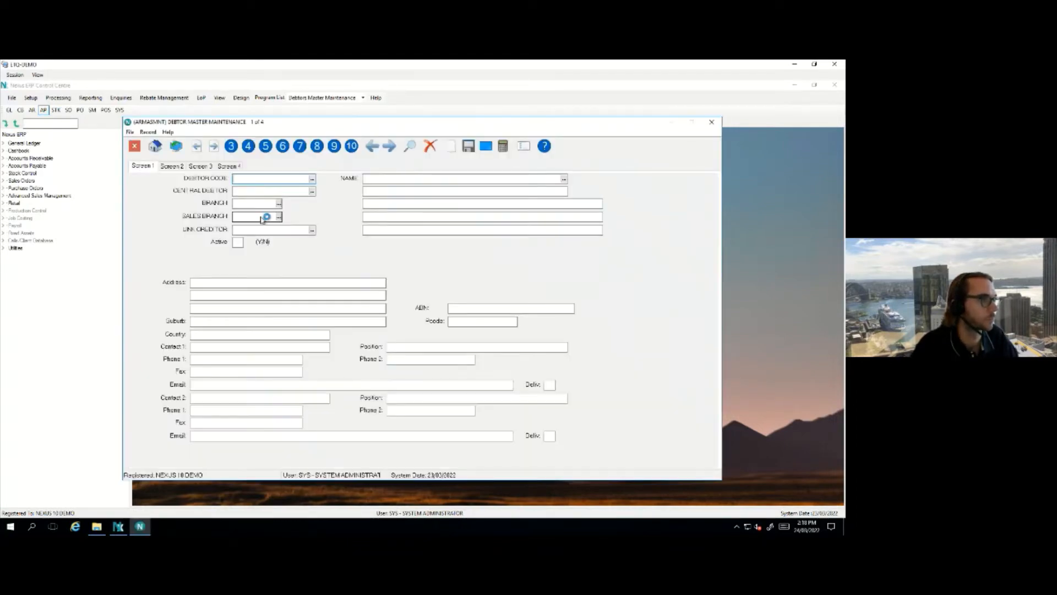
left_click_drag(275, 124, 323, 134)
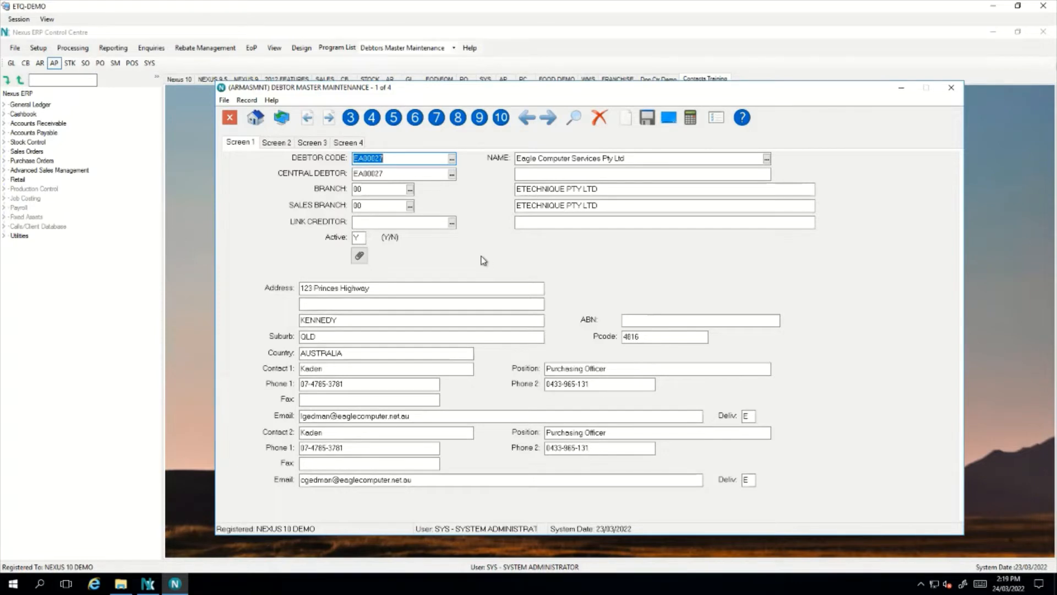
key("Escape")
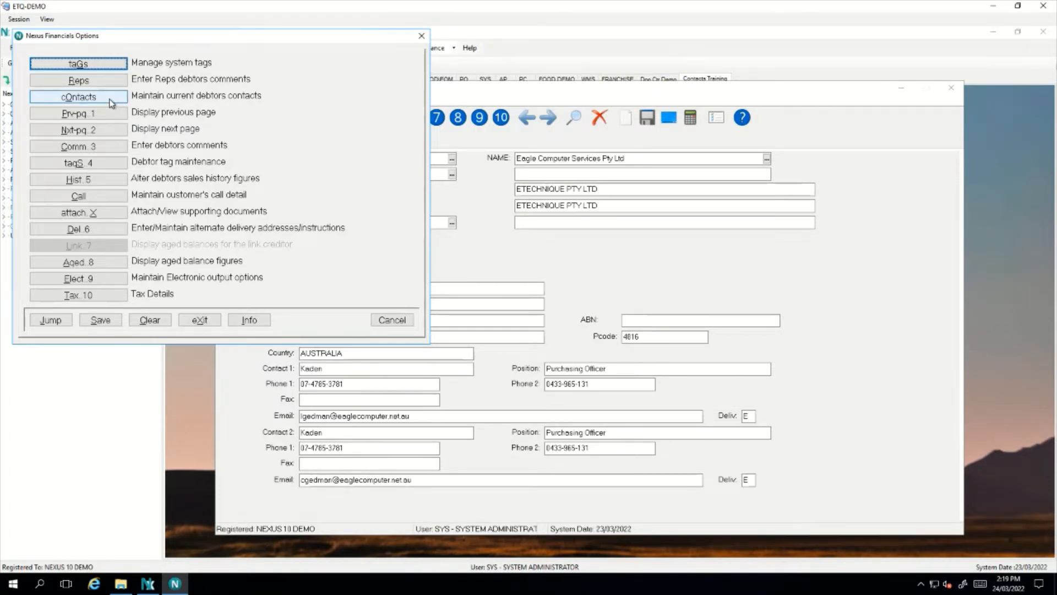
Open Eagle Computer Services' contacts and maximize the window to show all five contact cards
left_click(79, 96)
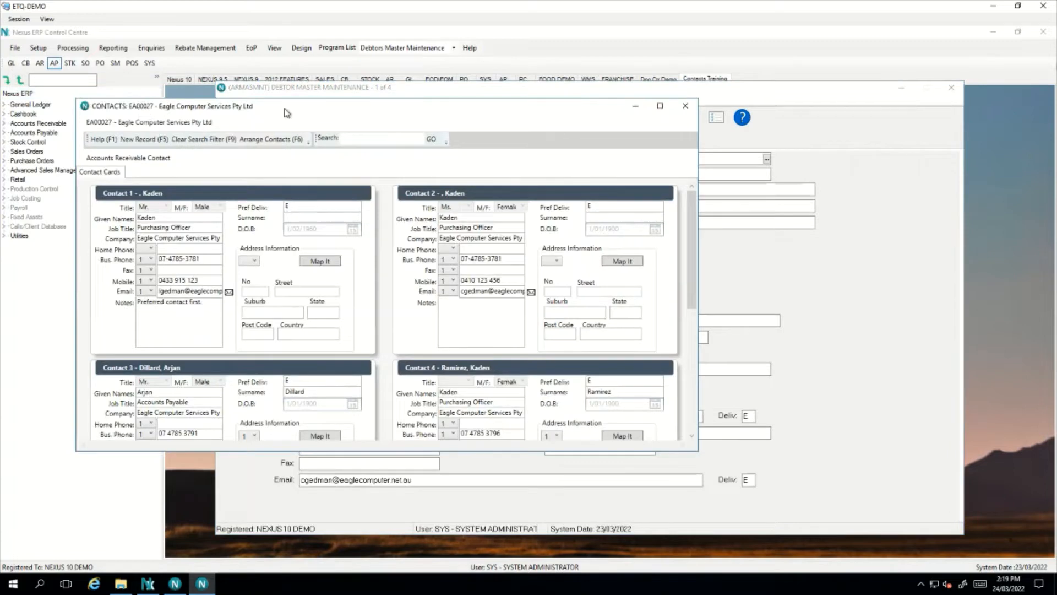
left_click_drag(334, 110, 387, 107)
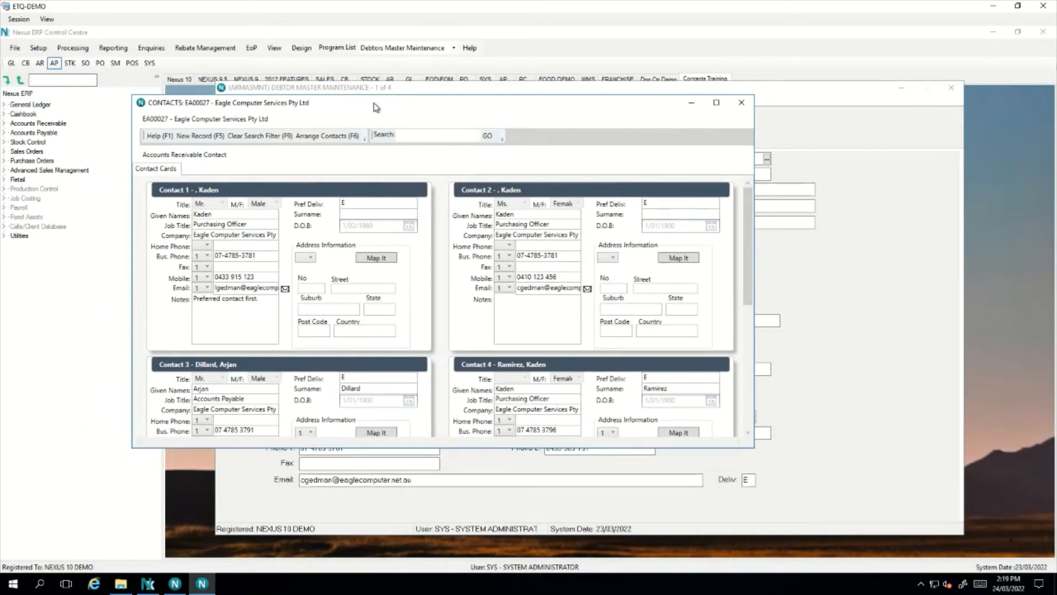
left_click(717, 103)
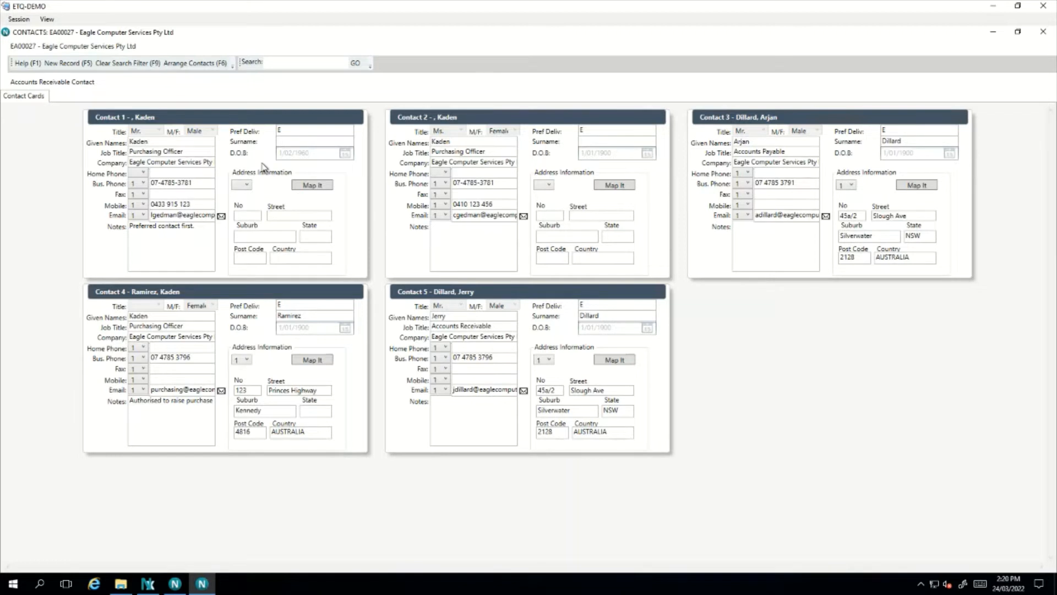
left_click(144, 216)
left_click(140, 225)
left_click(138, 390)
left_click(140, 409)
left_click(143, 390)
left_click(144, 398)
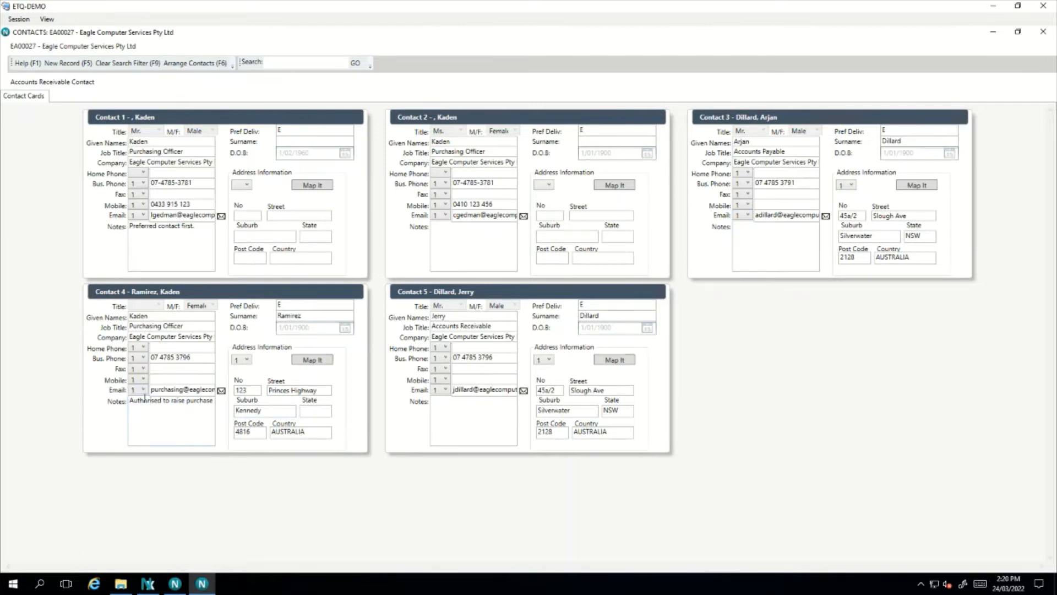
left_click(222, 391)
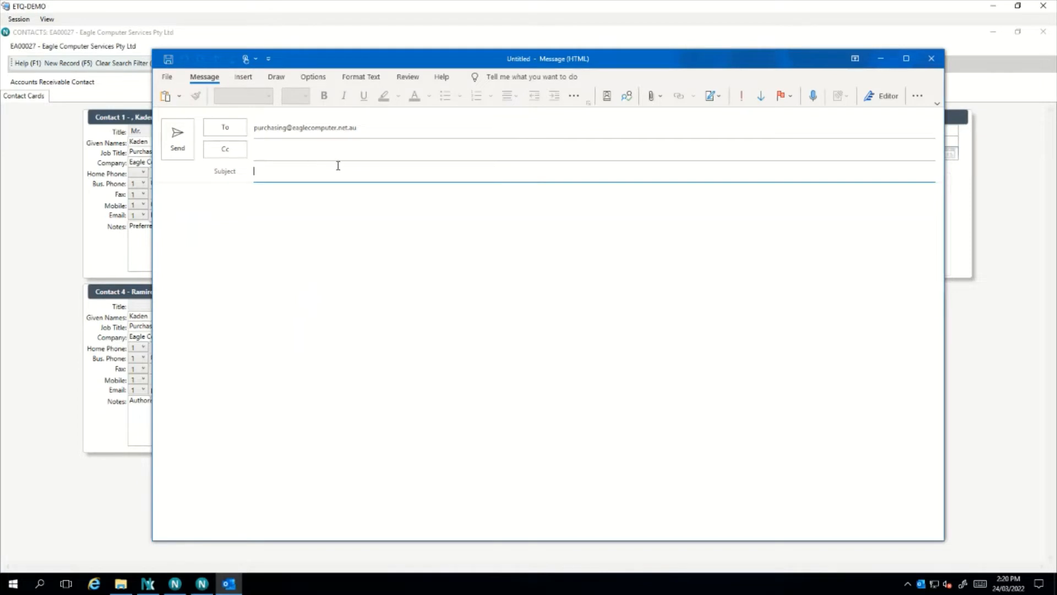
left_click(931, 59)
left_click(533, 335)
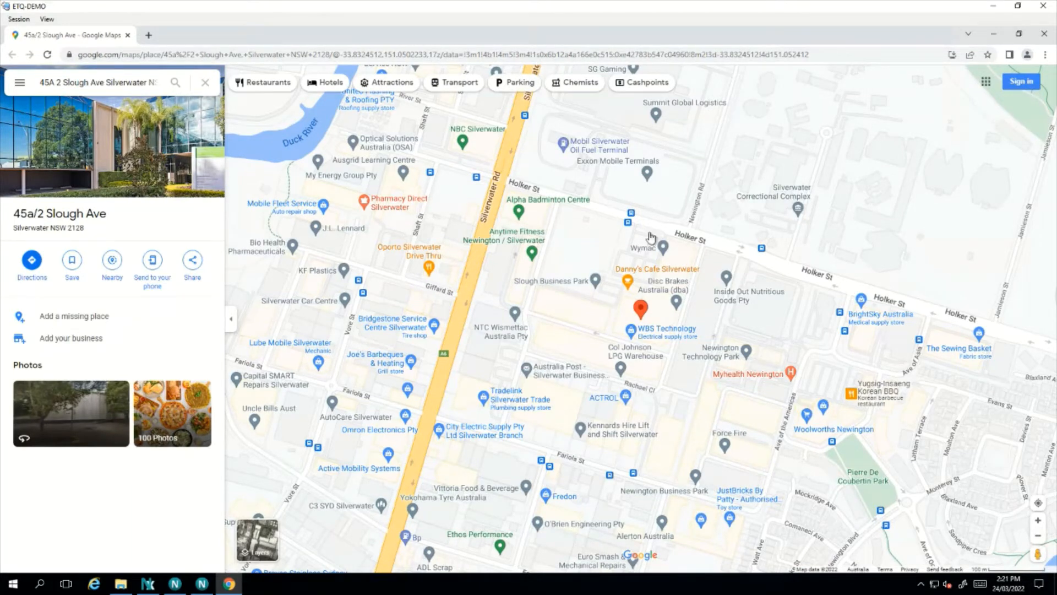
left_click(1044, 33)
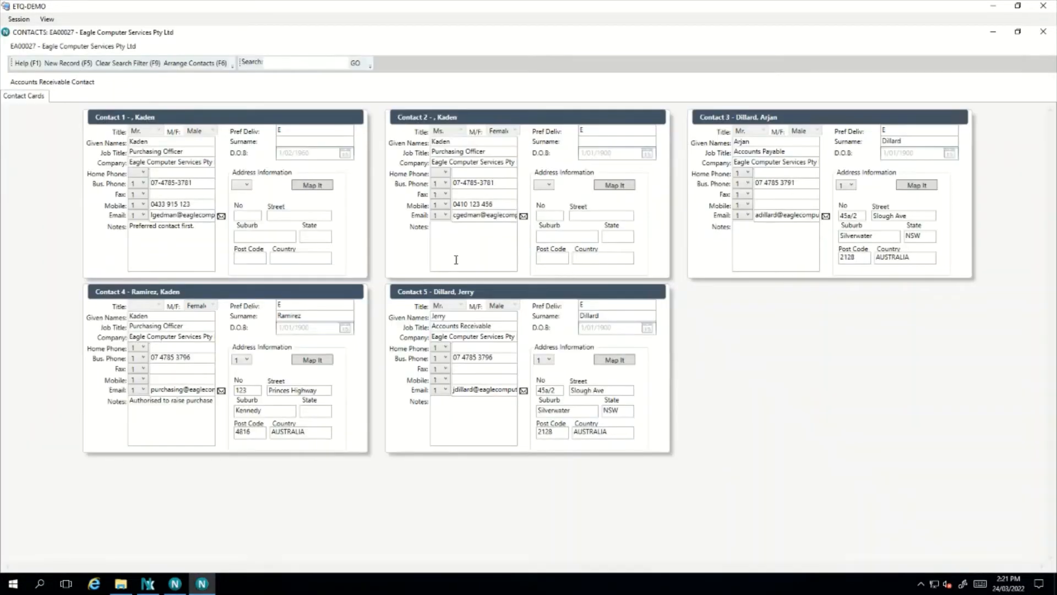
Open Contact Details for contact 1, the Purchasing Officer, and scroll down the form
double_click(324, 207)
left_click_drag(291, 53, 559, 100)
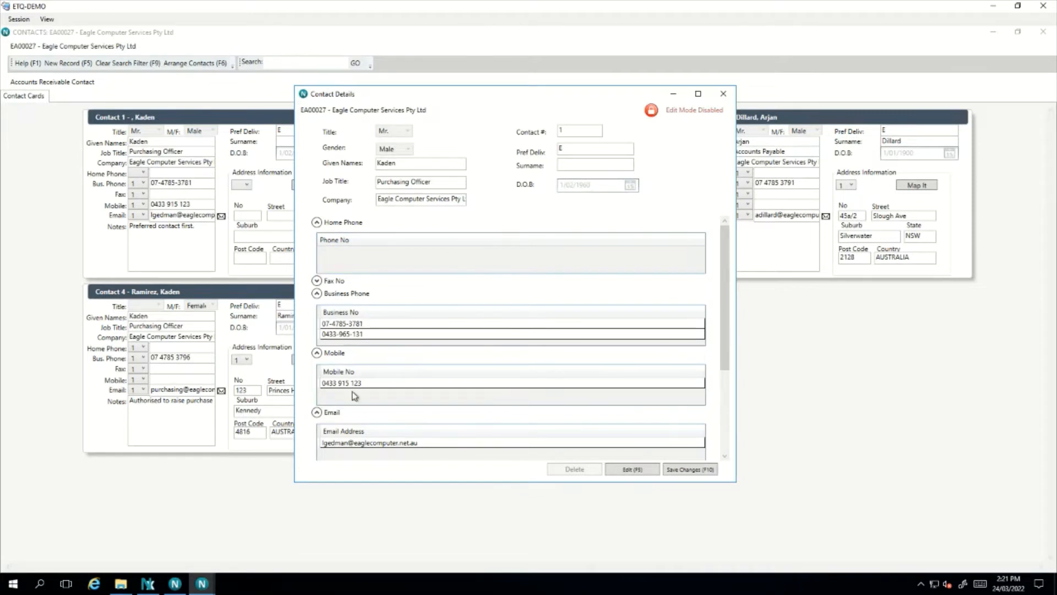
left_click_drag(725, 301, 725, 400)
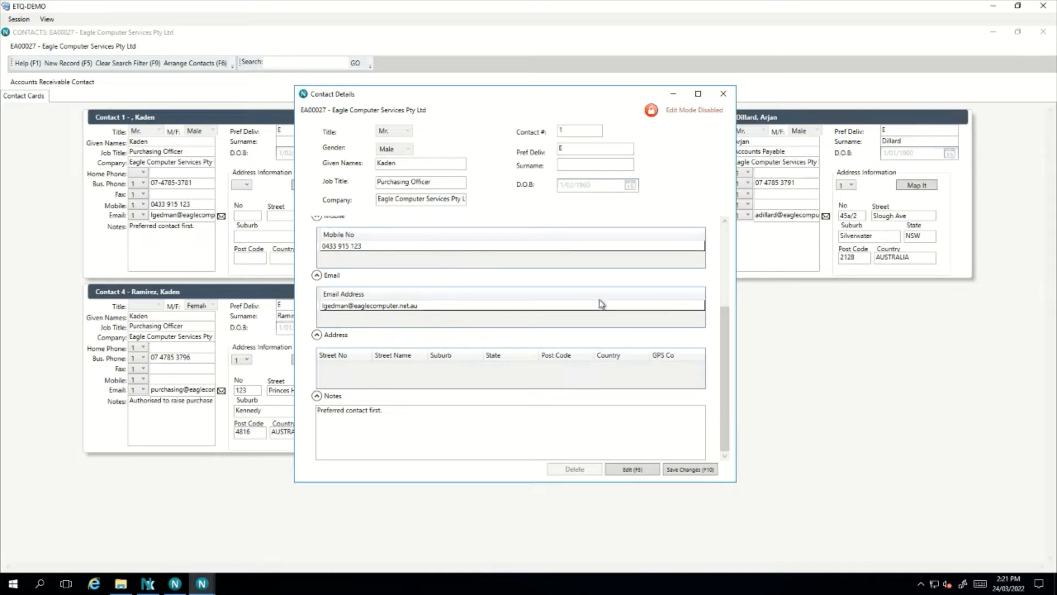
Enable editing and append the note 'Rang 24/3, looking to speak to Rick' to contact 1
left_click(641, 471)
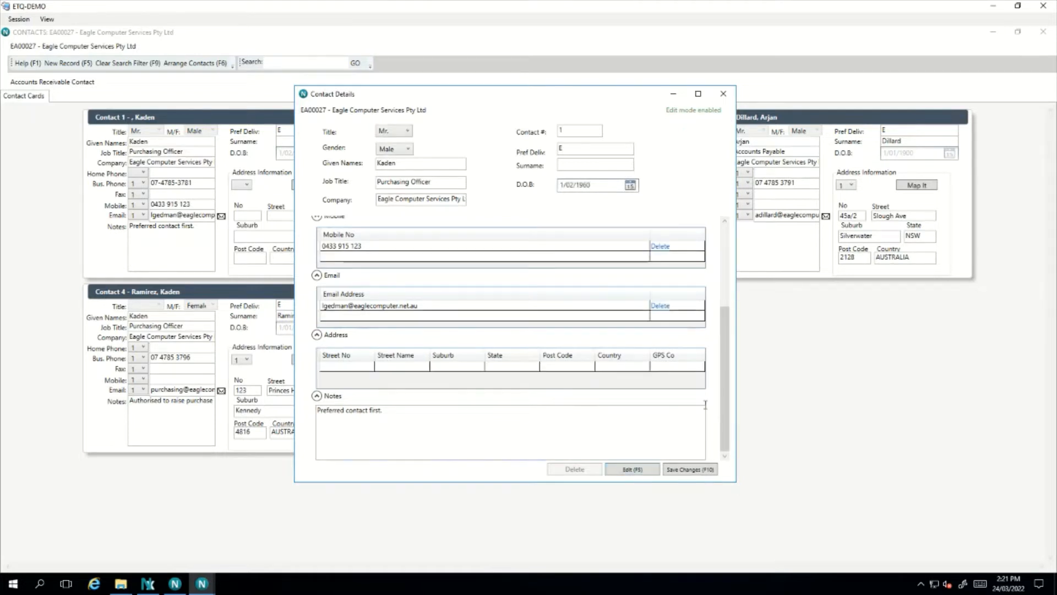
left_click(455, 407)
type("Rang")
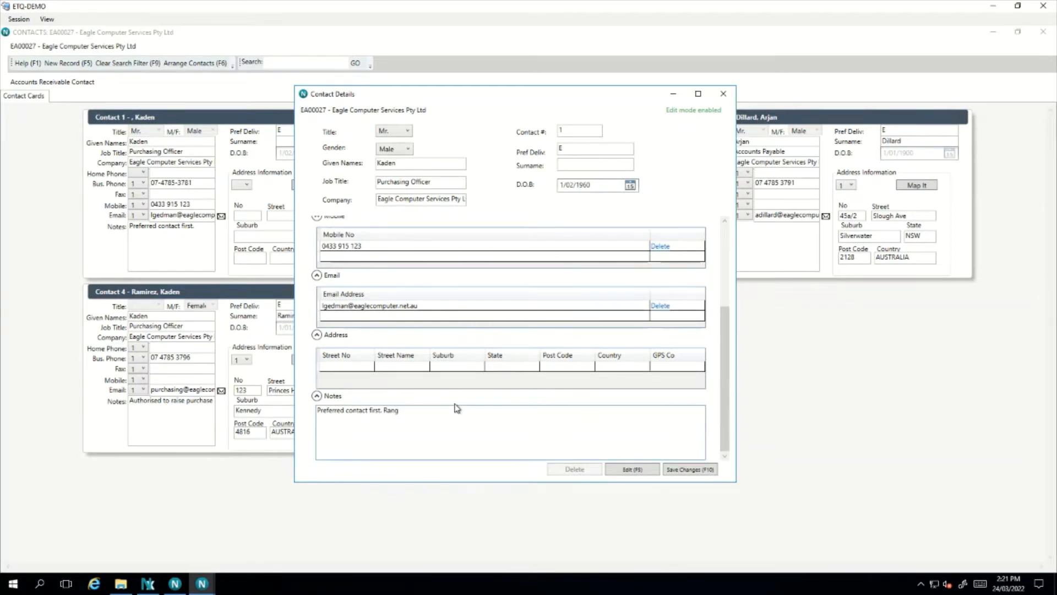
type(" 24/3, as")
key("BackSpace")
key("BackSpace")
type("looking to speak to Rick")
Add a new mobile number +618 for contact 1 and close its details
left_click_drag(727, 410, 725, 356)
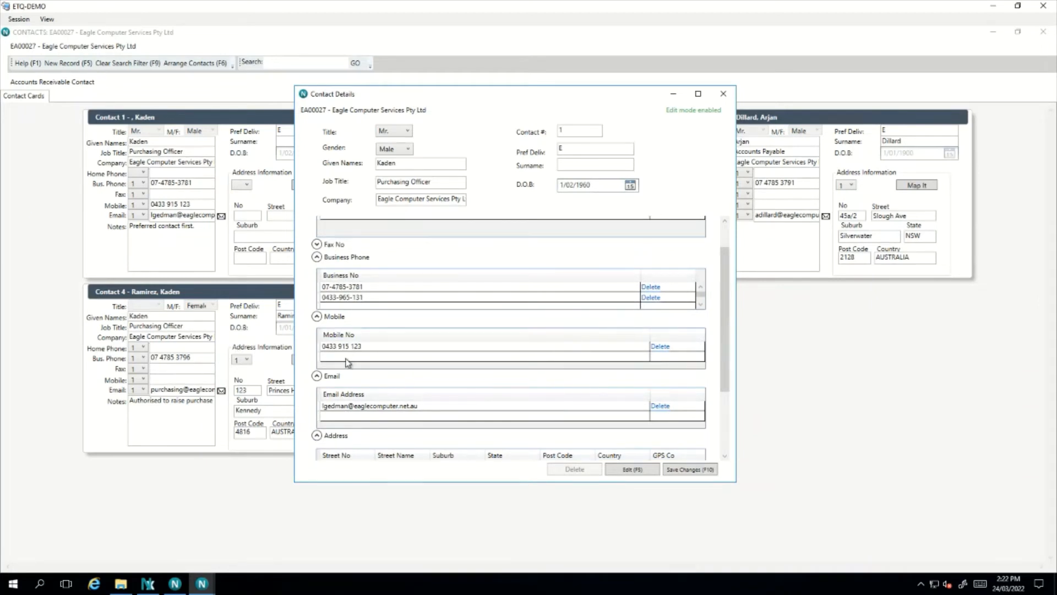
left_click(357, 358)
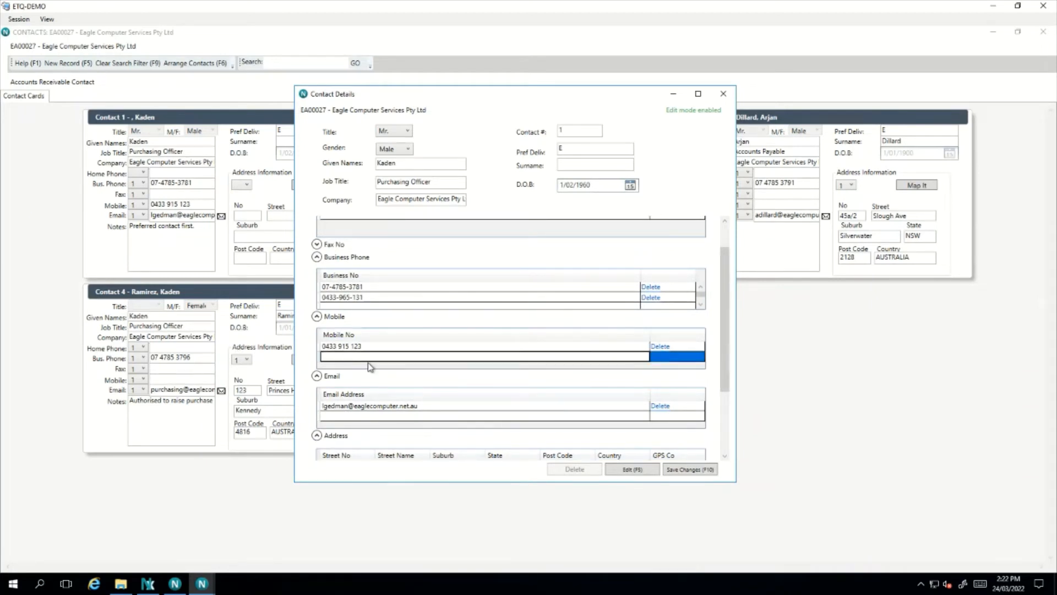
type("+61")
type("8")
key("Return")
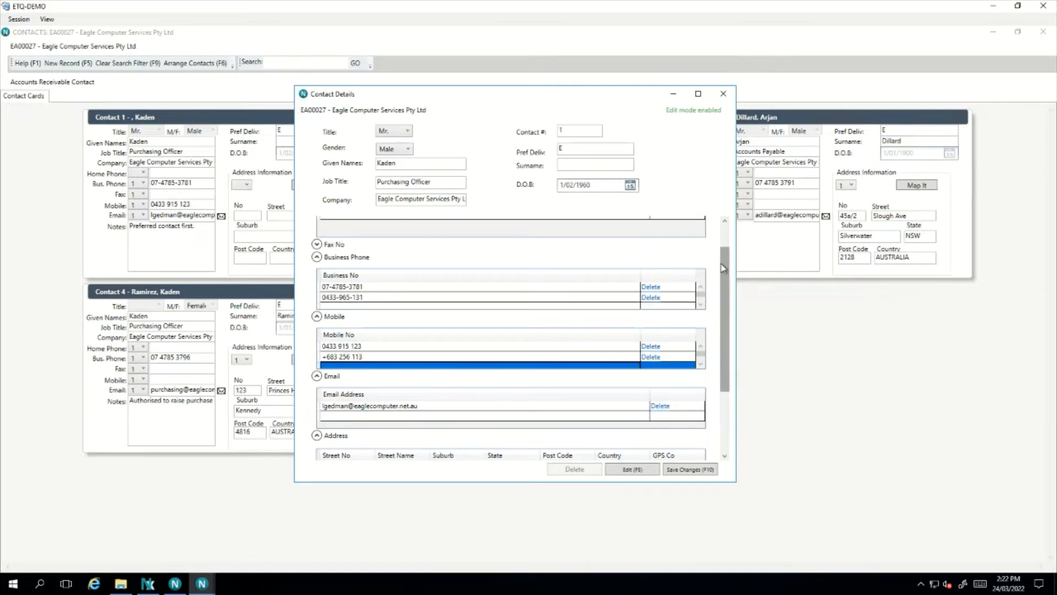
scroll(725, 272, "up", 2)
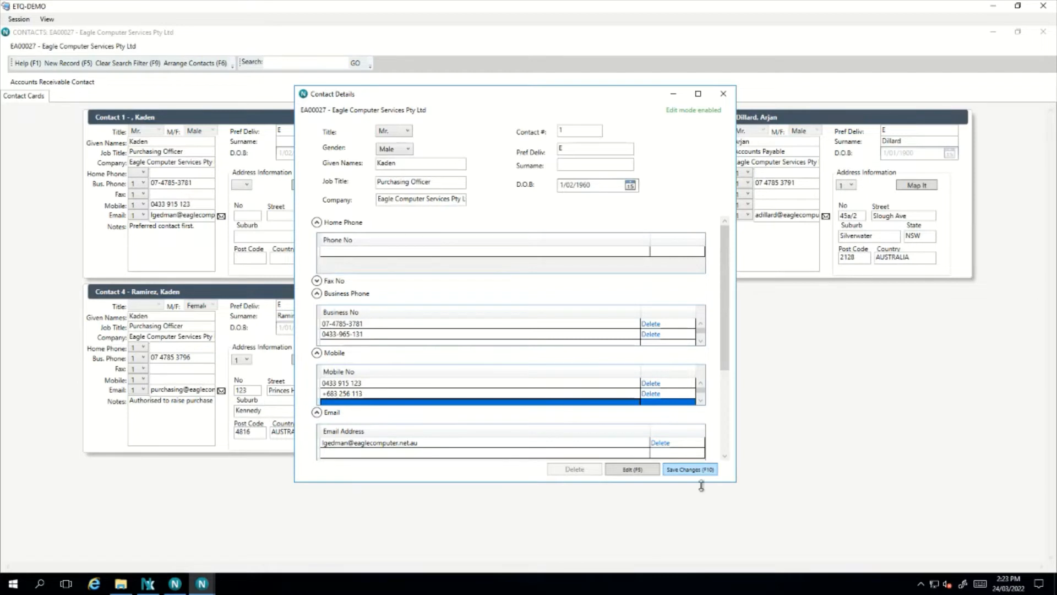
left_click(723, 94)
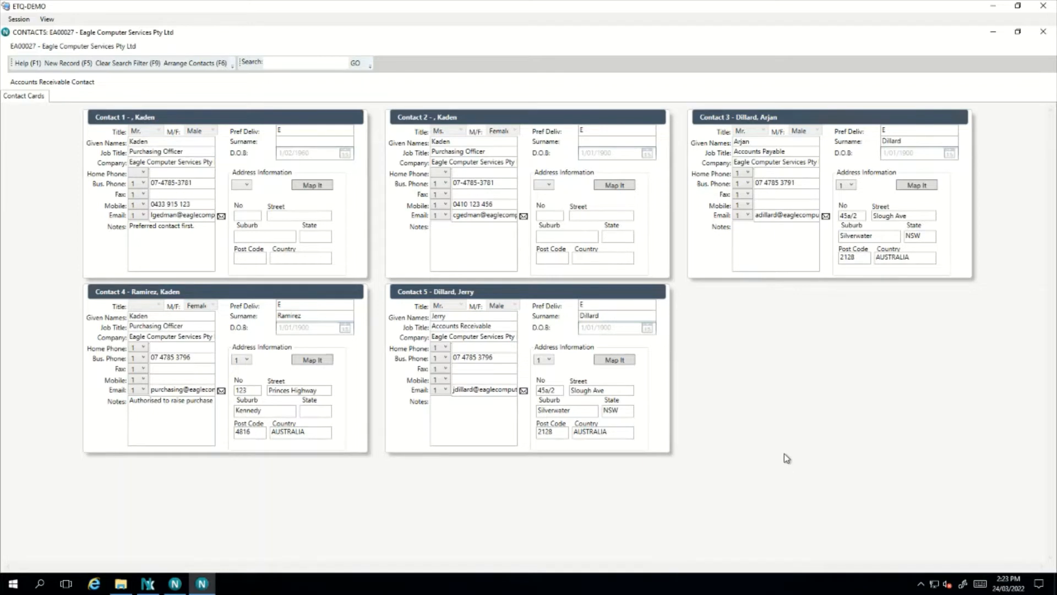
Rearrange the contact cards, moving the fifth card to third and Accounts Payable to first
left_click(207, 71)
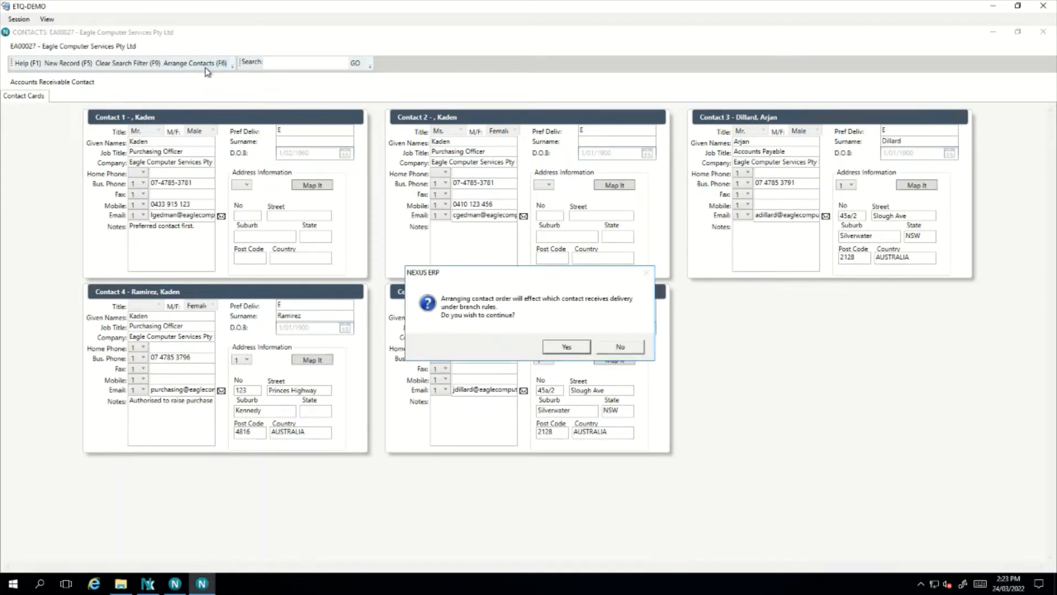
left_click(567, 347)
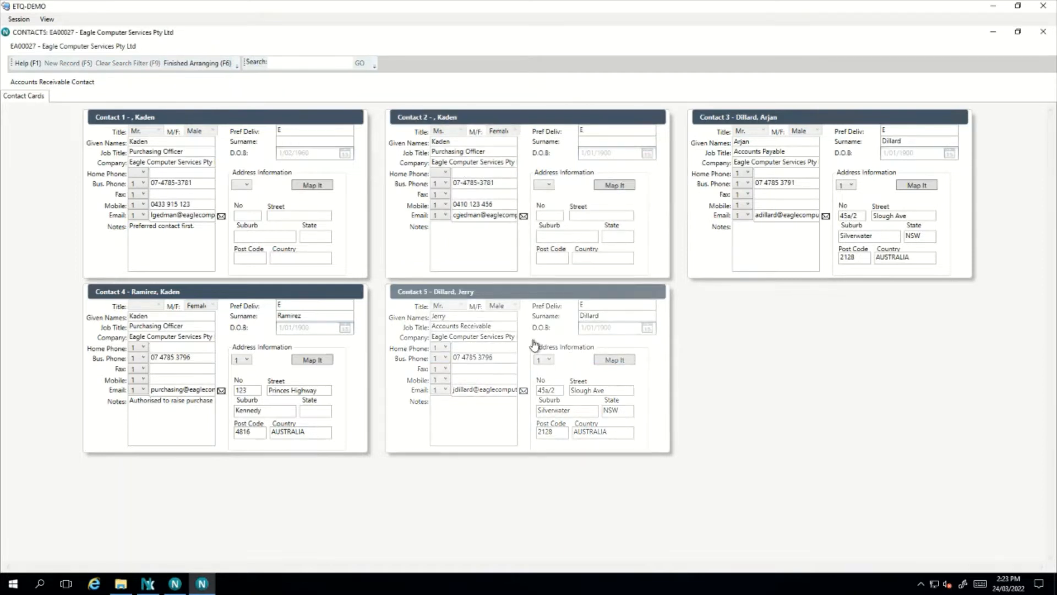
left_click_drag(542, 346, 782, 189)
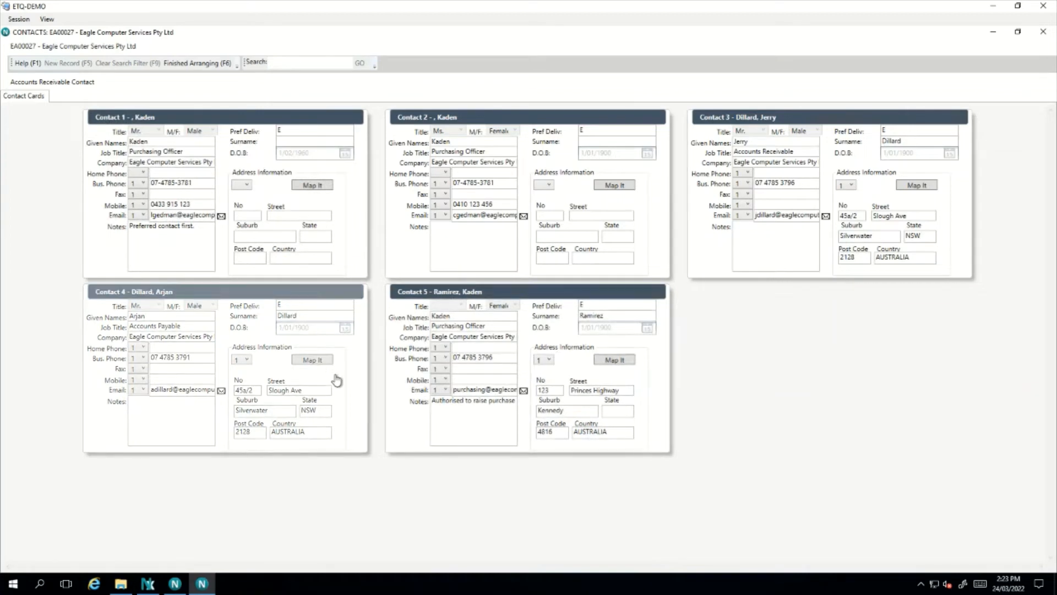
left_click_drag(337, 380, 268, 218)
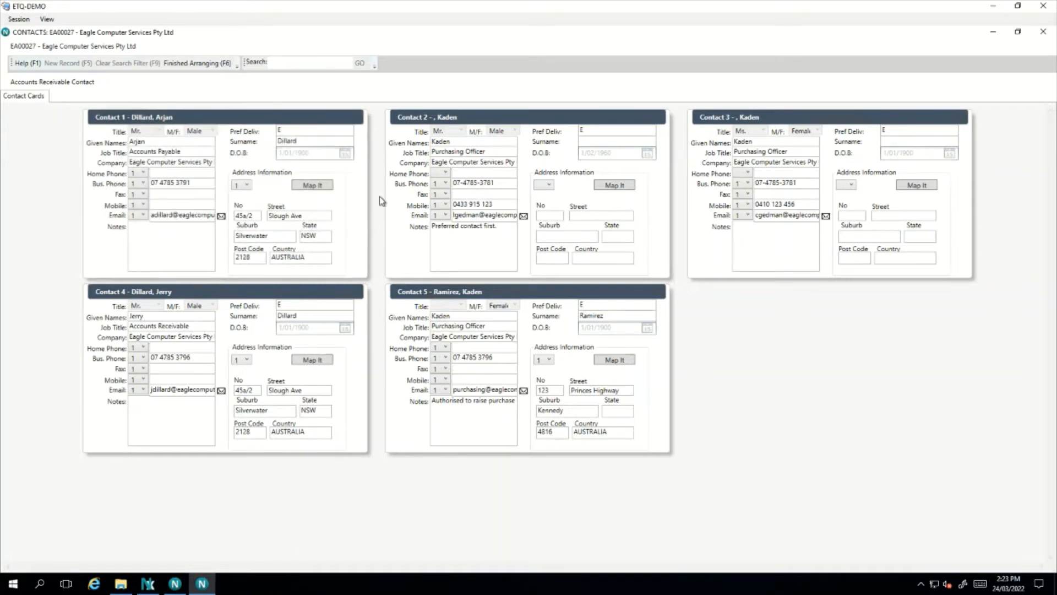
left_click(205, 65)
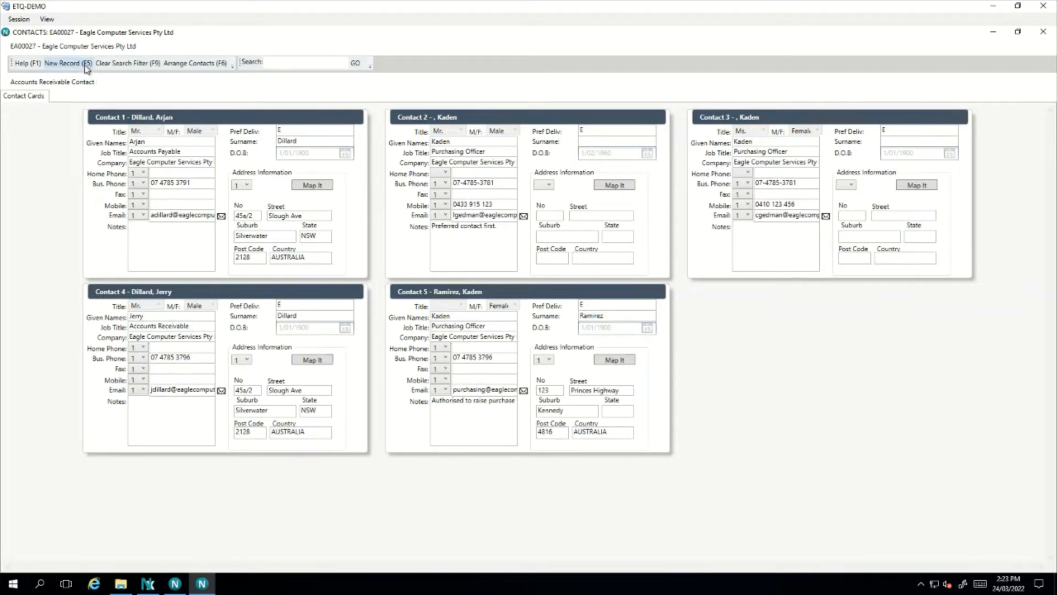
Clone contact 5 into an Add new contact form, then dismiss the form
right_click(547, 319)
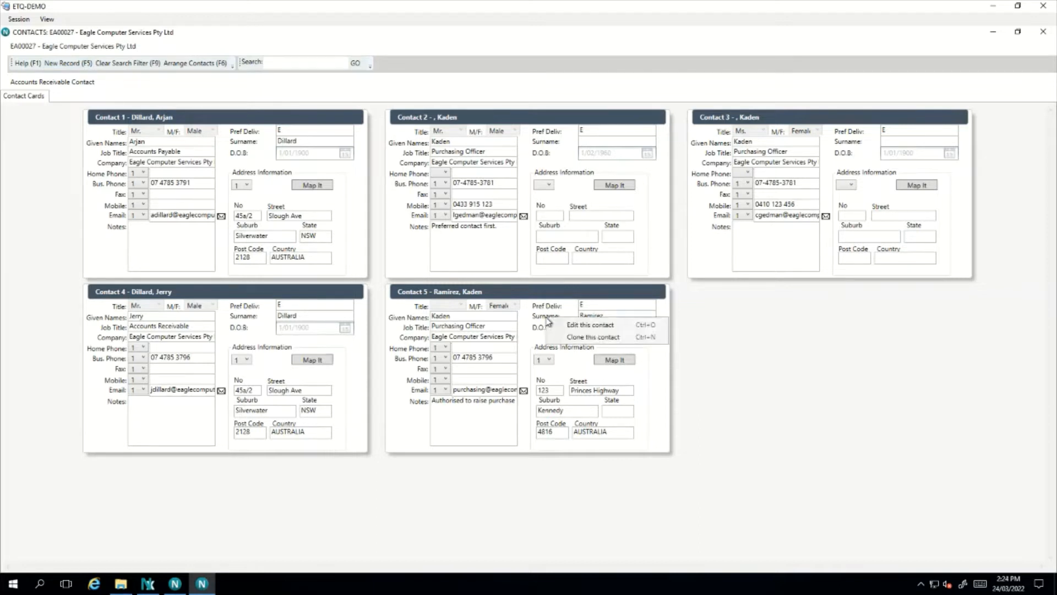
left_click(618, 340)
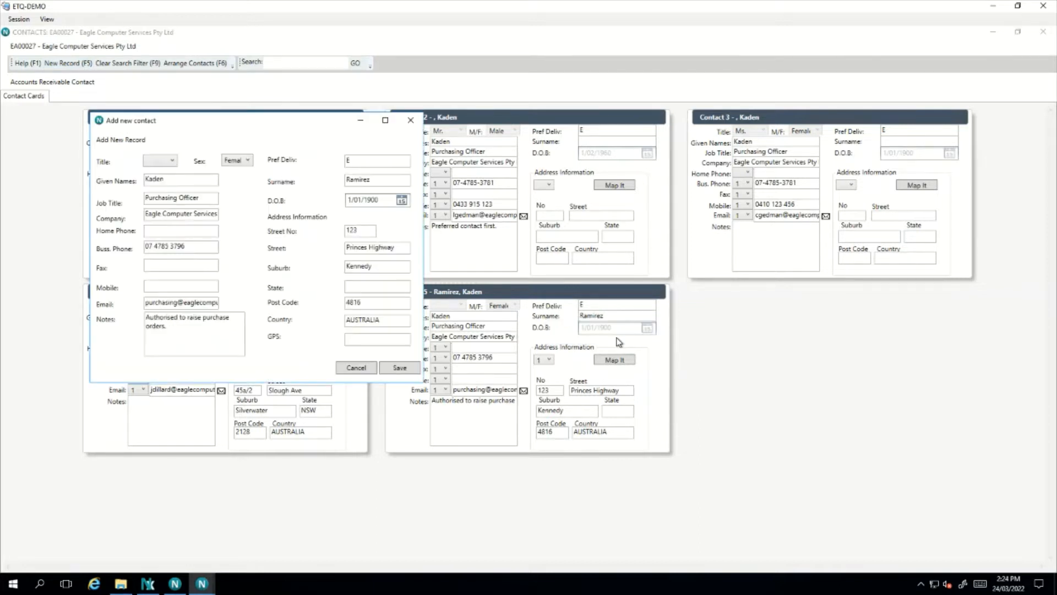
left_click_drag(296, 127, 573, 155)
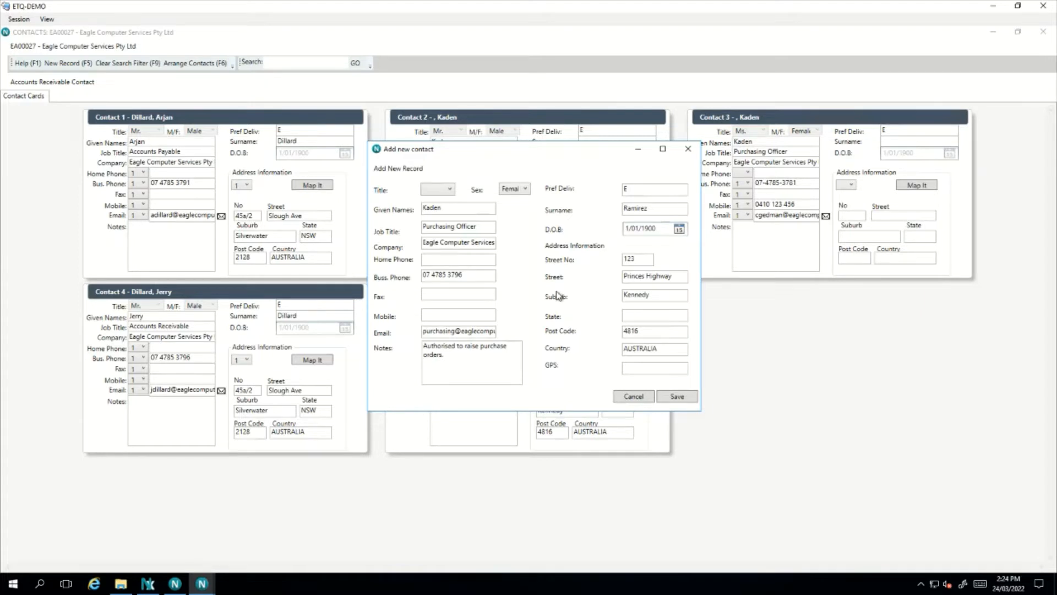
left_click(634, 397)
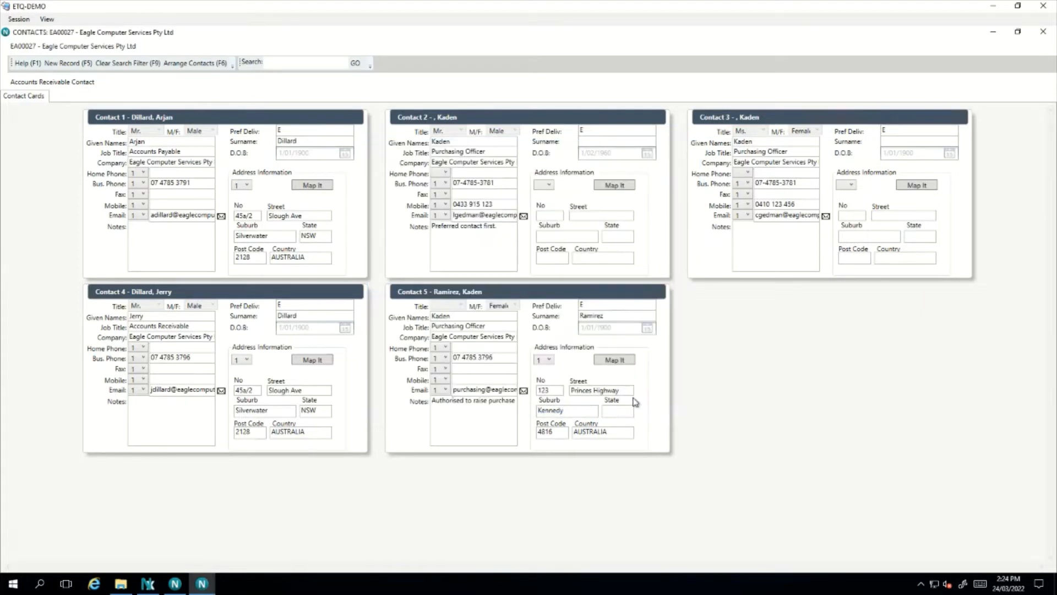
Close the contact cards, page away and back to resync contacts, then exit debtor maintenance
left_click(1043, 33)
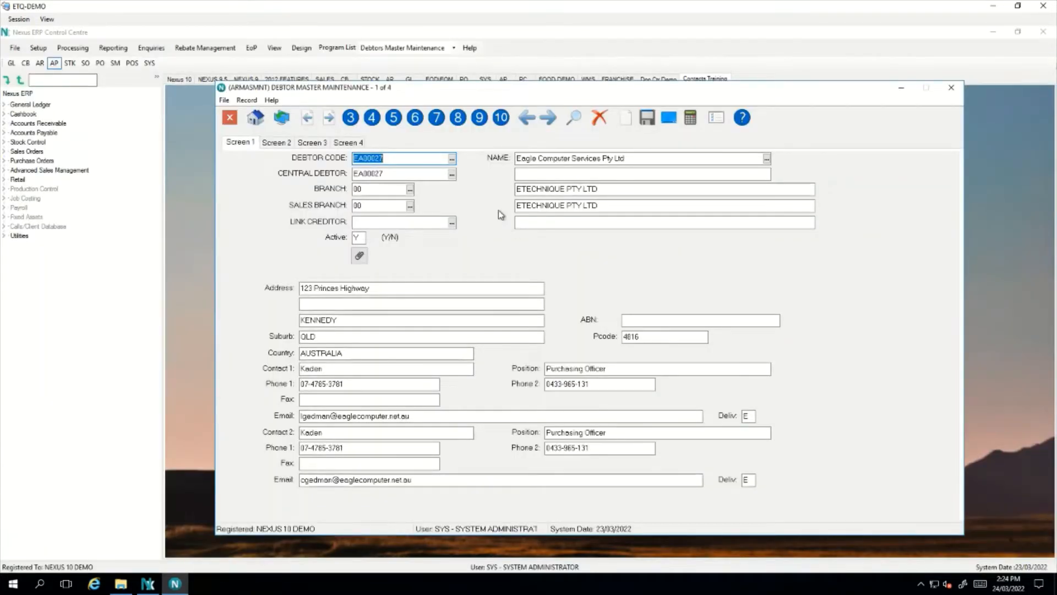
key("Page_Down")
key("Page_Up")
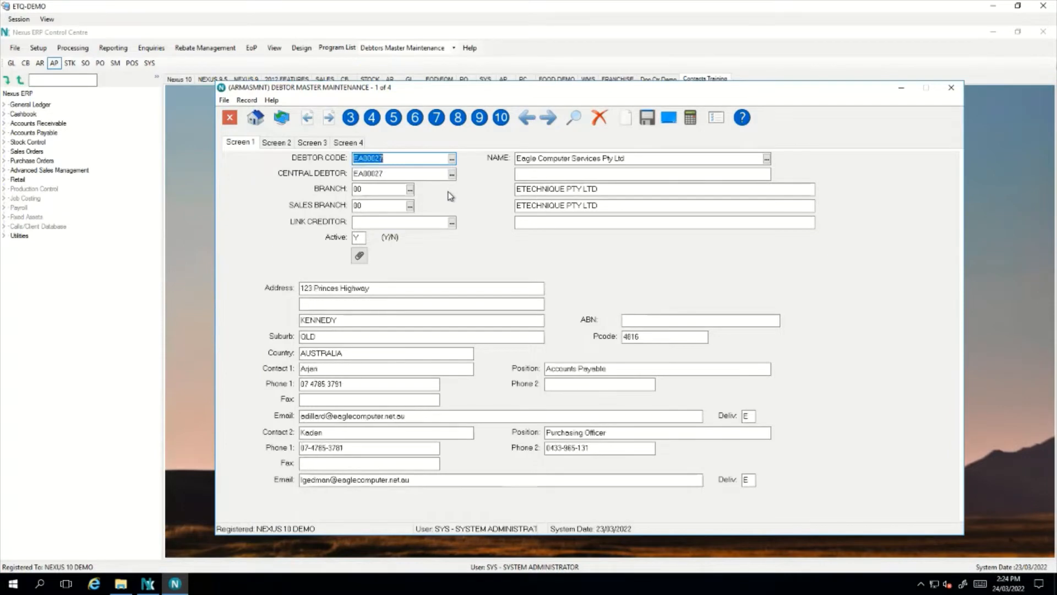
key("Tab")
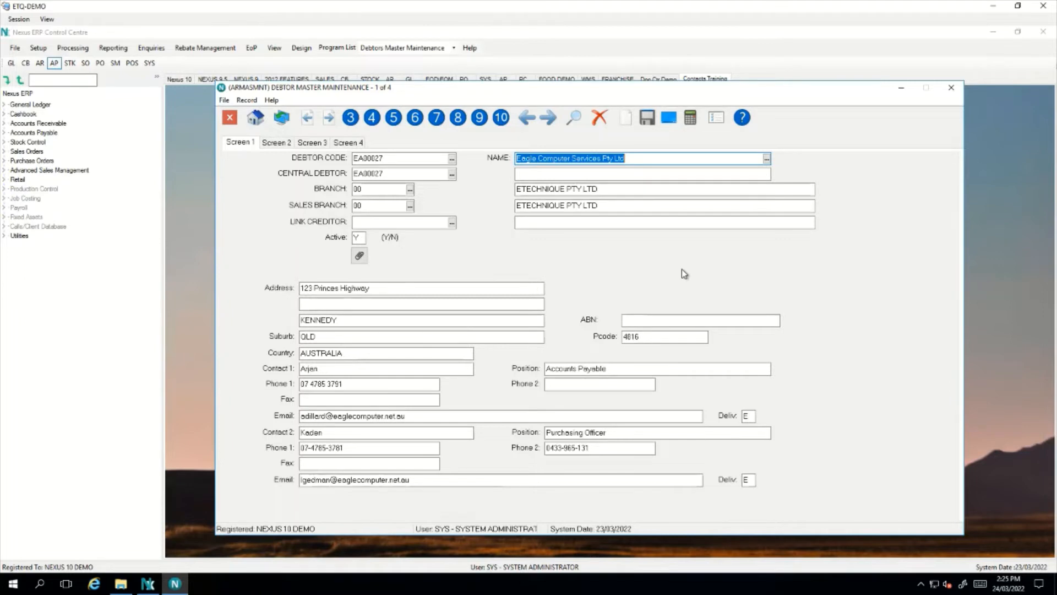
key("Escape")
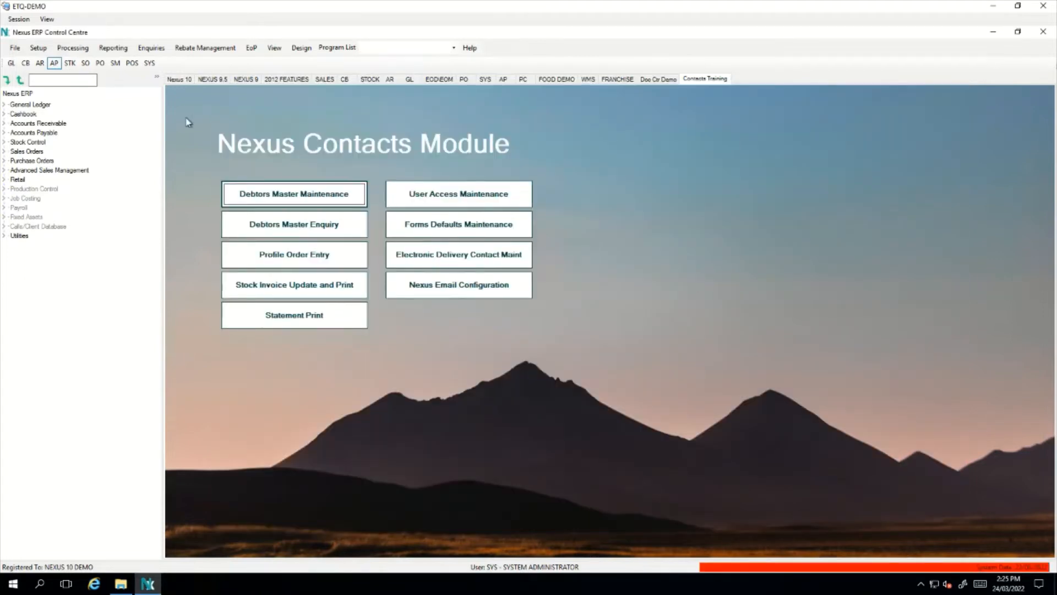
In SYS Control File Maintenance, set Company and System Screen 3 'Allow deletion of contacts' to Y and save
left_click(150, 62)
left_click(38, 48)
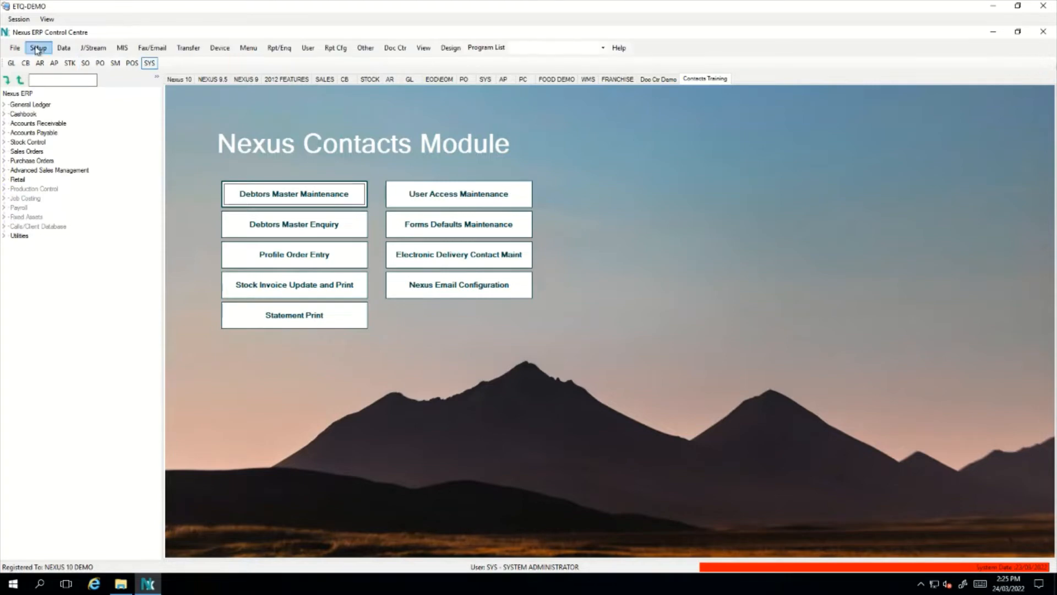
left_click(56, 58)
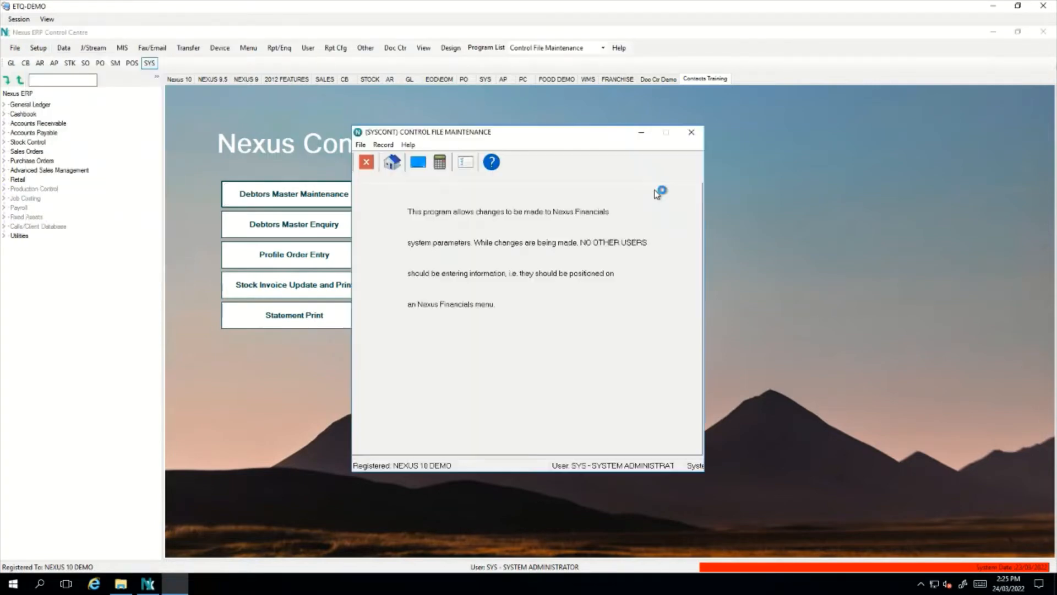
left_click(198, 341)
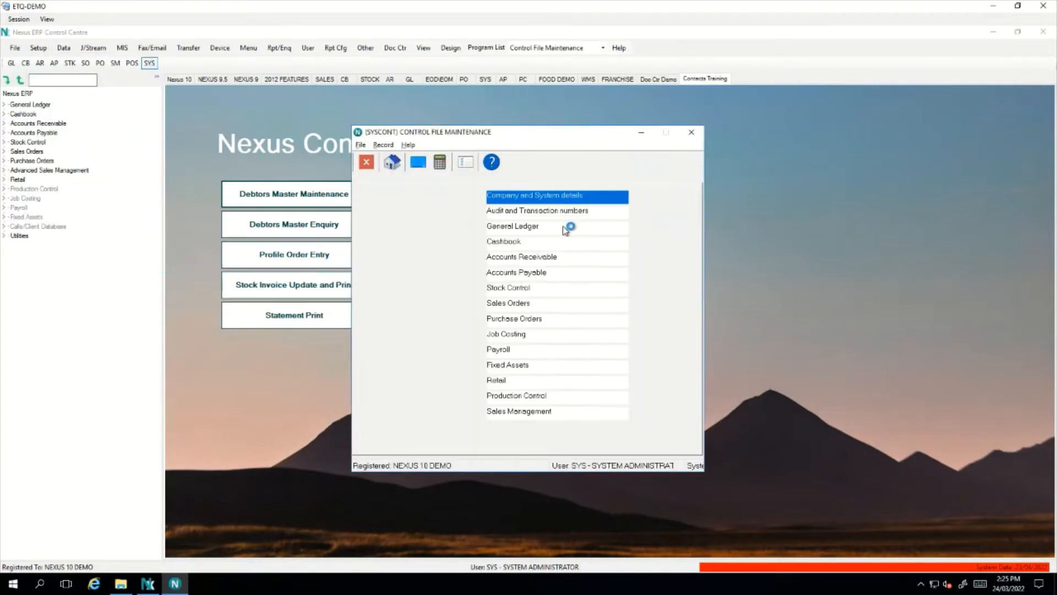
double_click(548, 201)
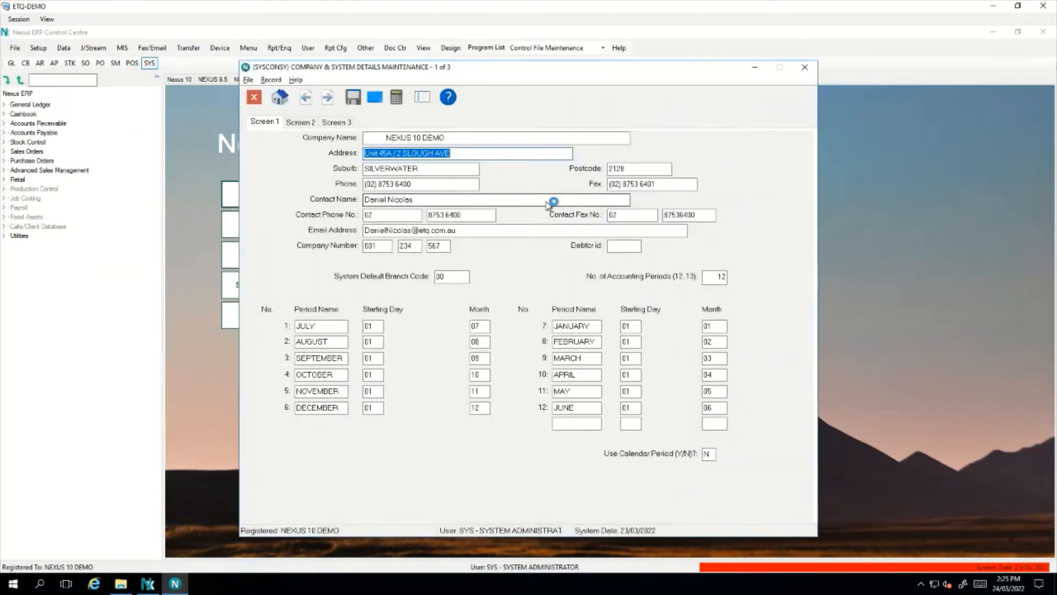
left_click(339, 126)
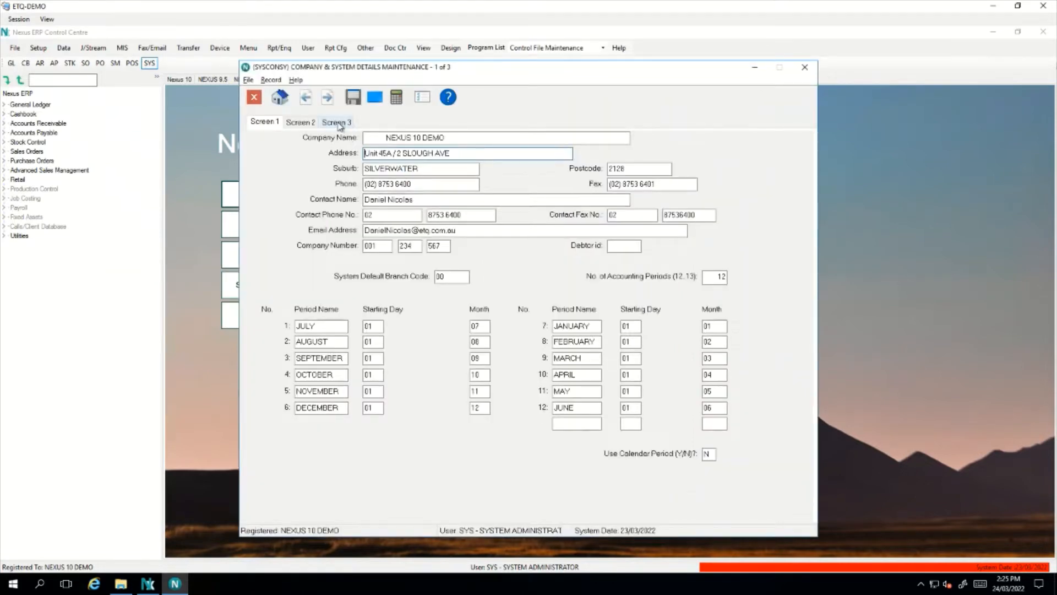
left_click(339, 126)
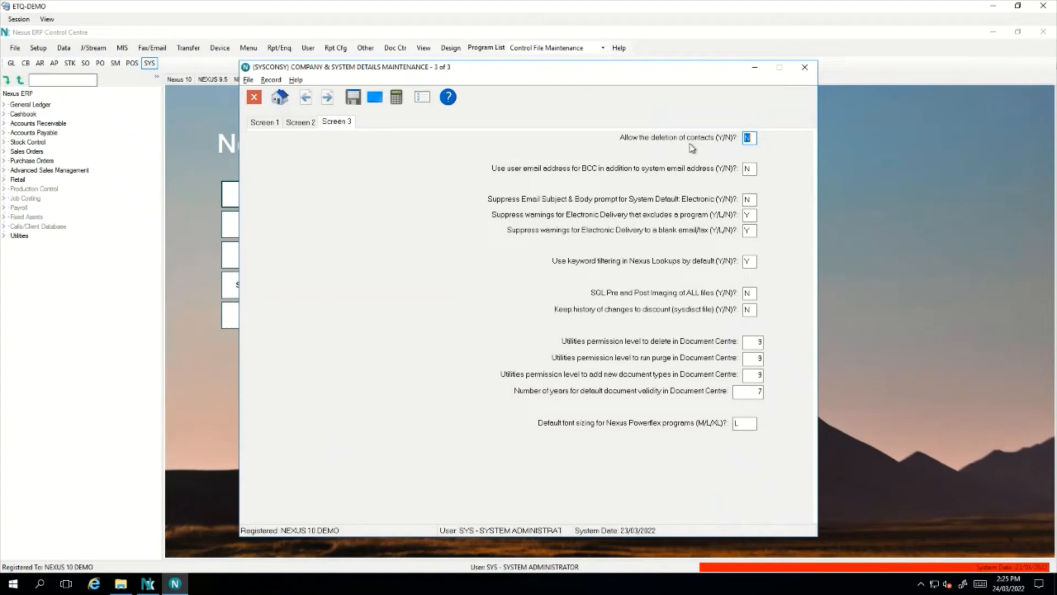
type("Y")
key("Escape")
key("Return")
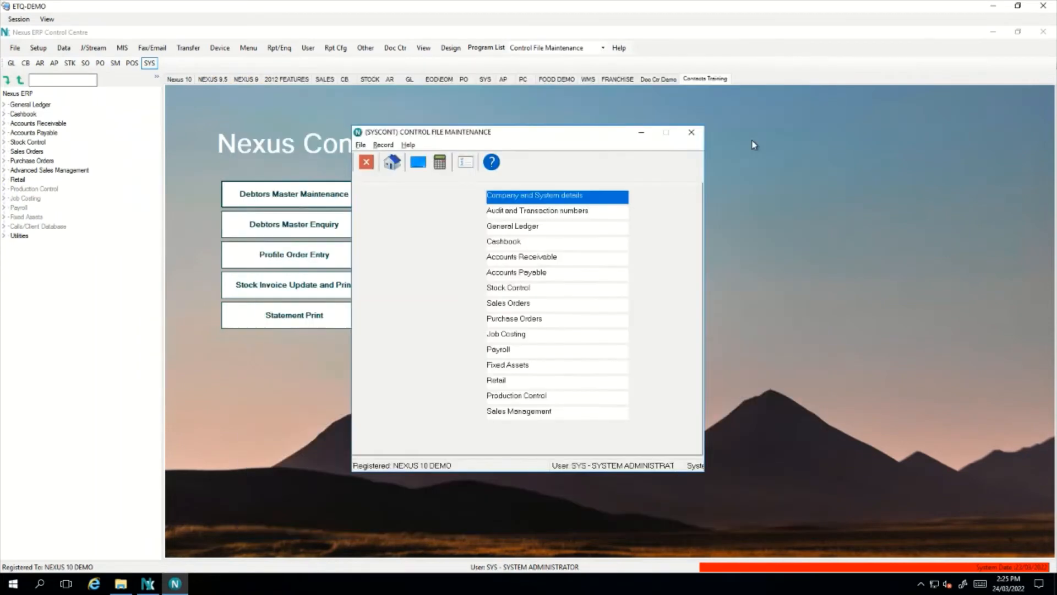
key("Escape")
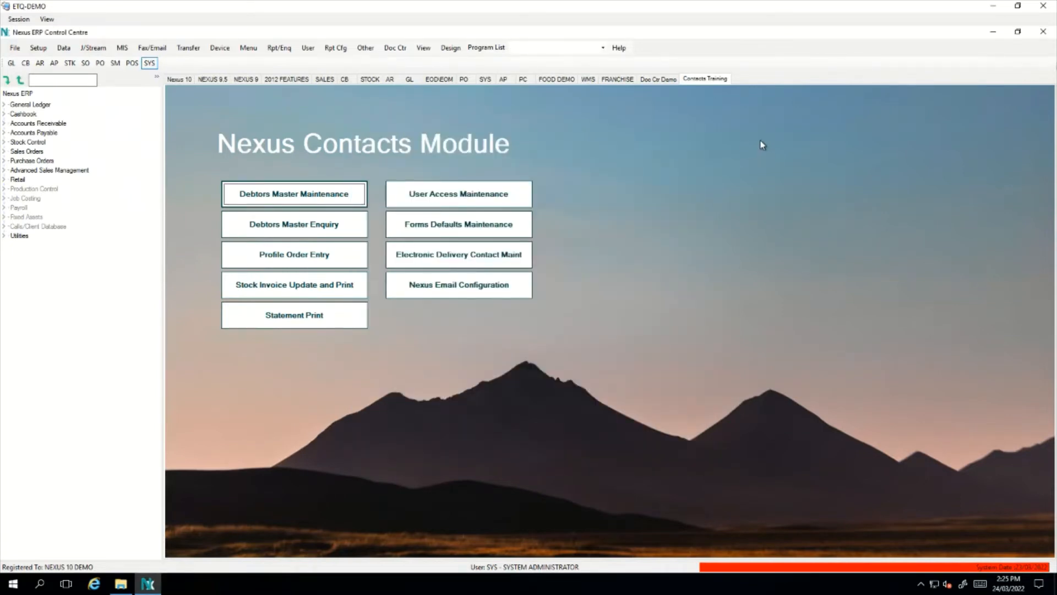
Load user SYS in User Access Maintenance, set Screen 2 'Allow deletion of contacts' to Y, and save
left_click(511, 204)
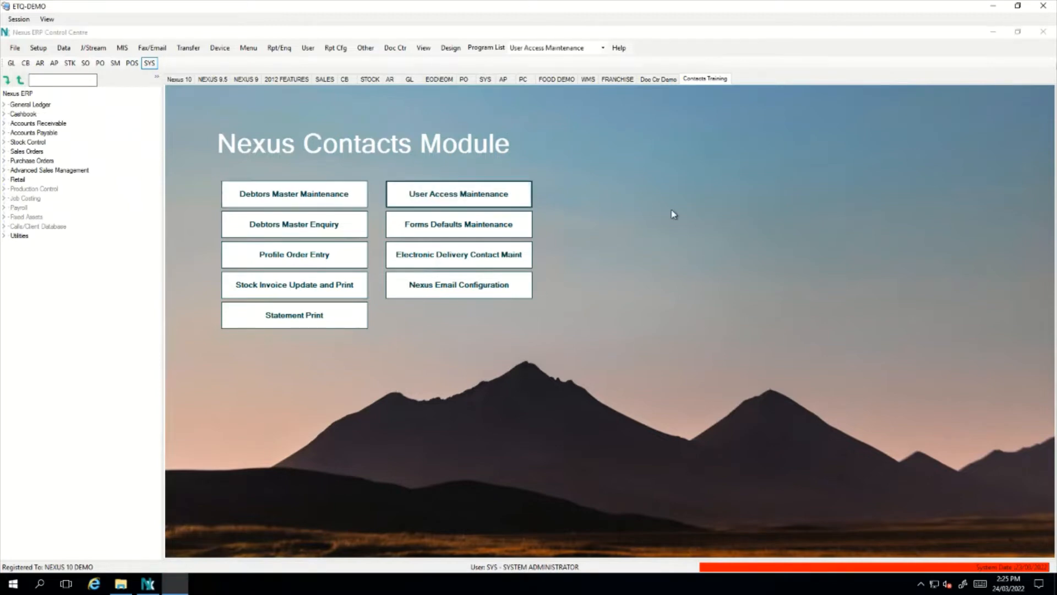
type("SYS")
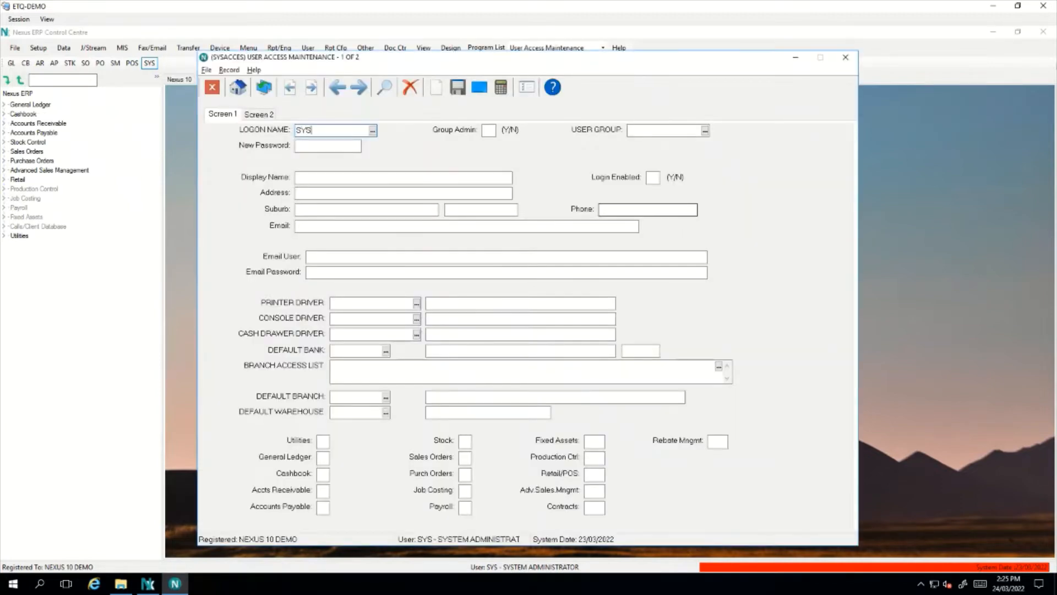
key("Tab")
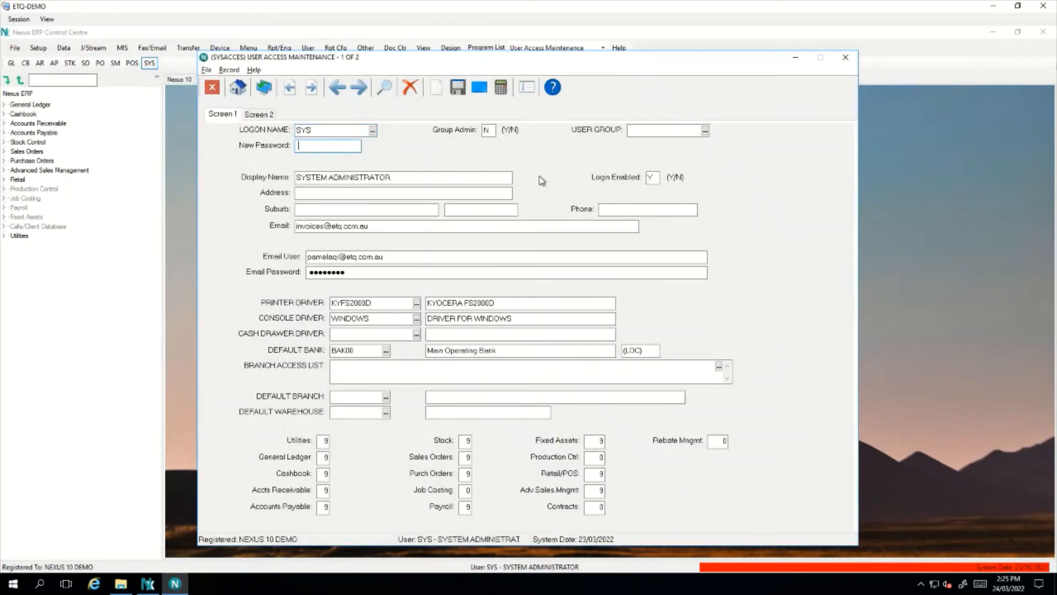
left_click(271, 116)
left_click(451, 319)
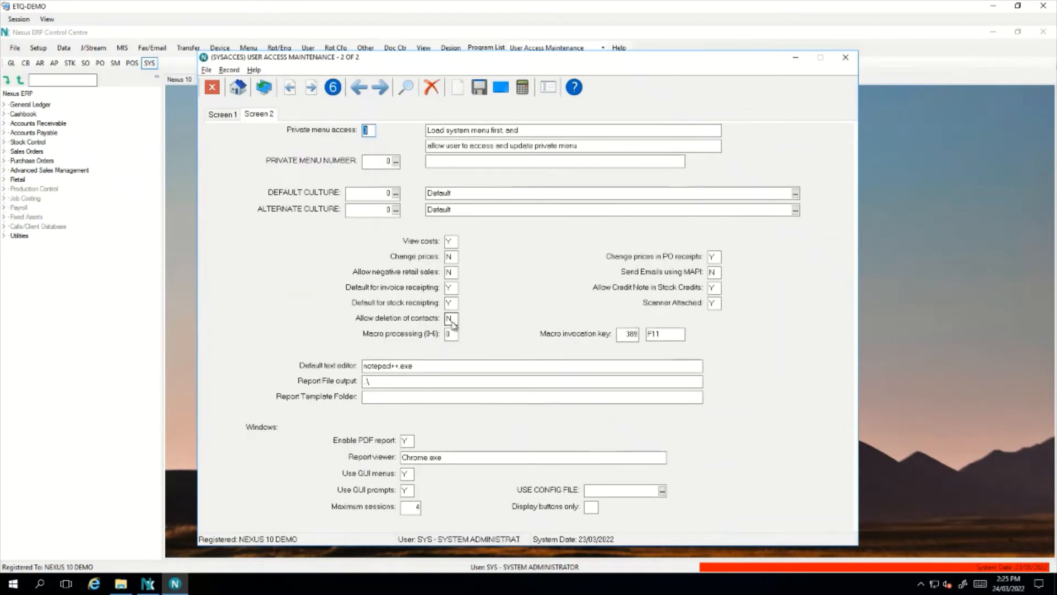
type("Y")
key("ctrl+s")
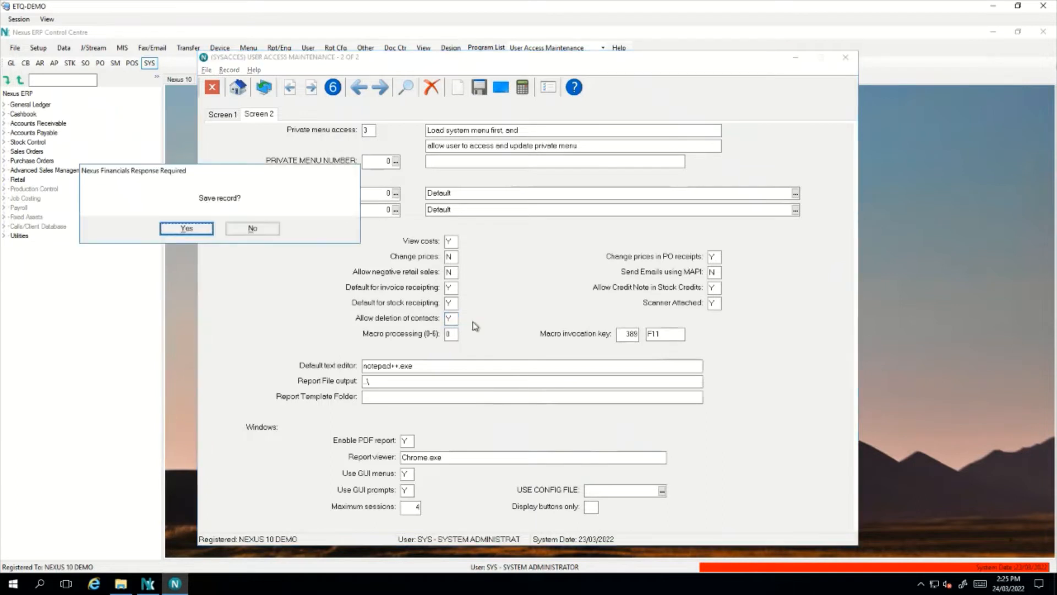
key("Return")
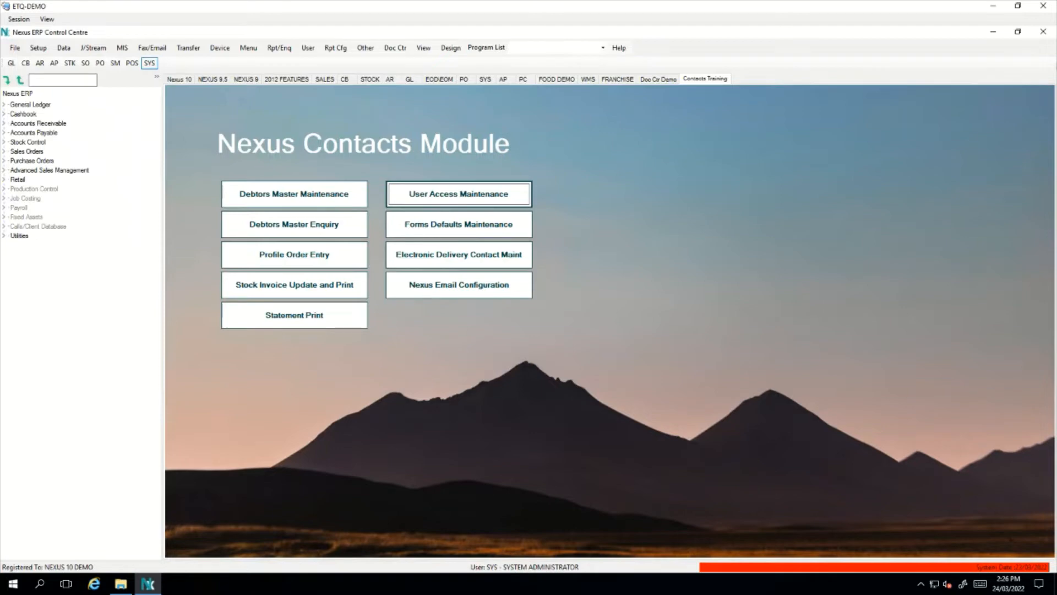
left_click(352, 229)
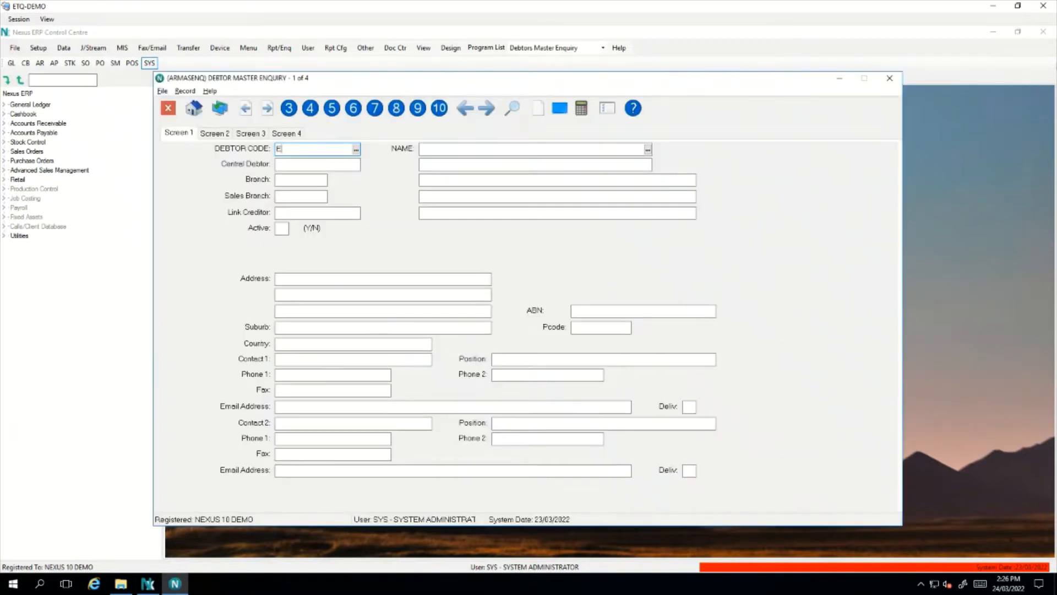
Open the current debtor's contact cards from the debtor options list
right_click(761, 267)
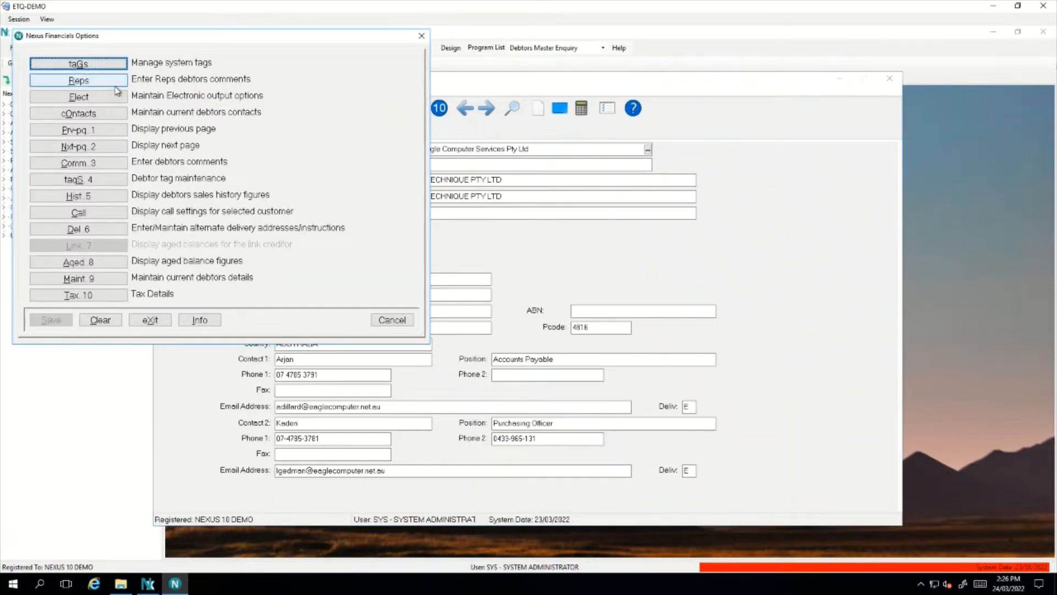
left_click(109, 116)
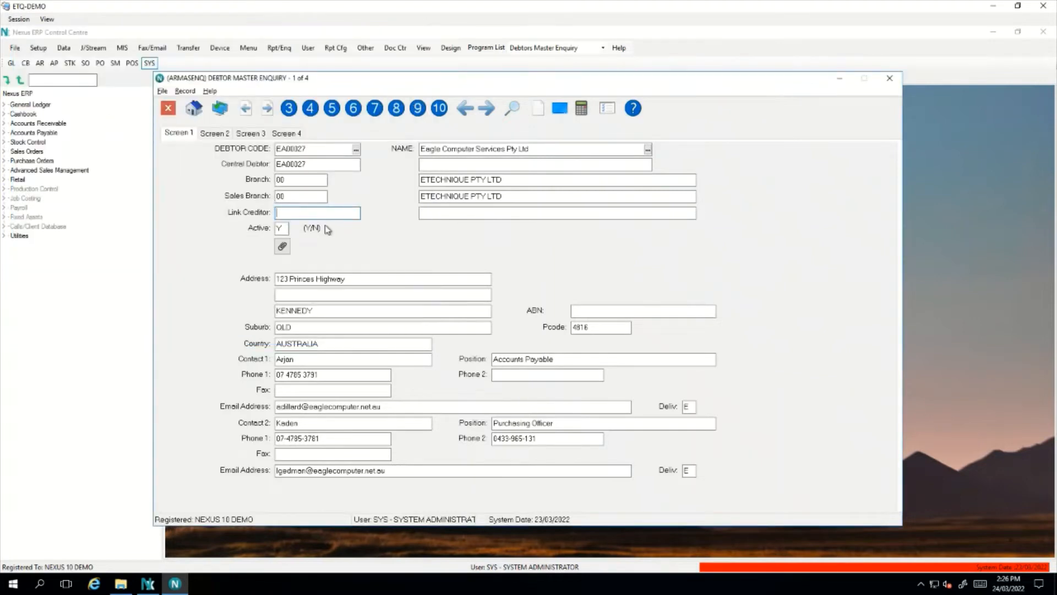
left_click_drag(320, 53, 555, 99)
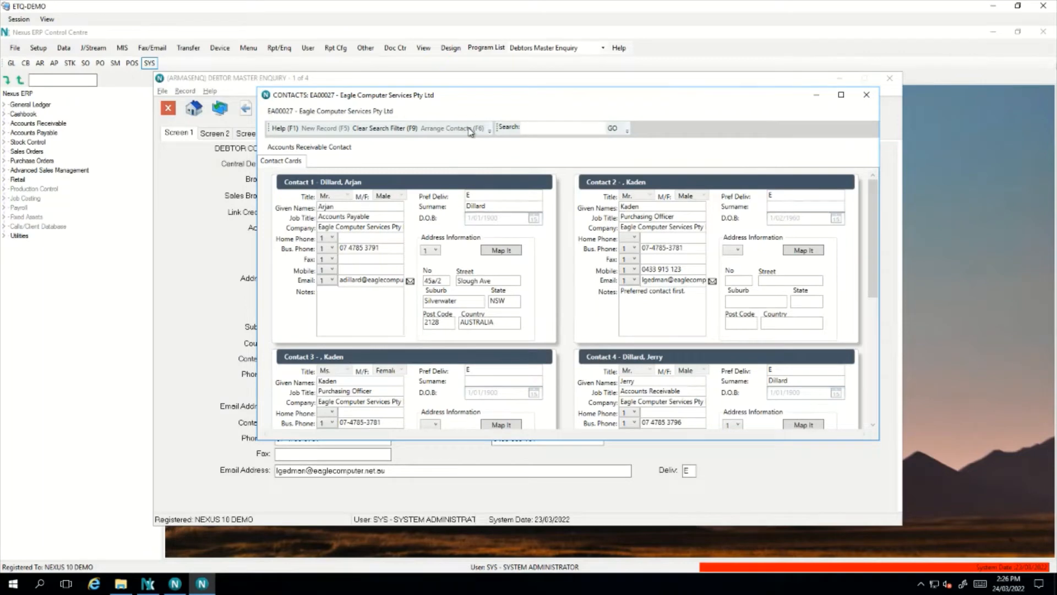
Review the first contact's full details, then close the details, contact cards and debtor enquiry
double_click(452, 221)
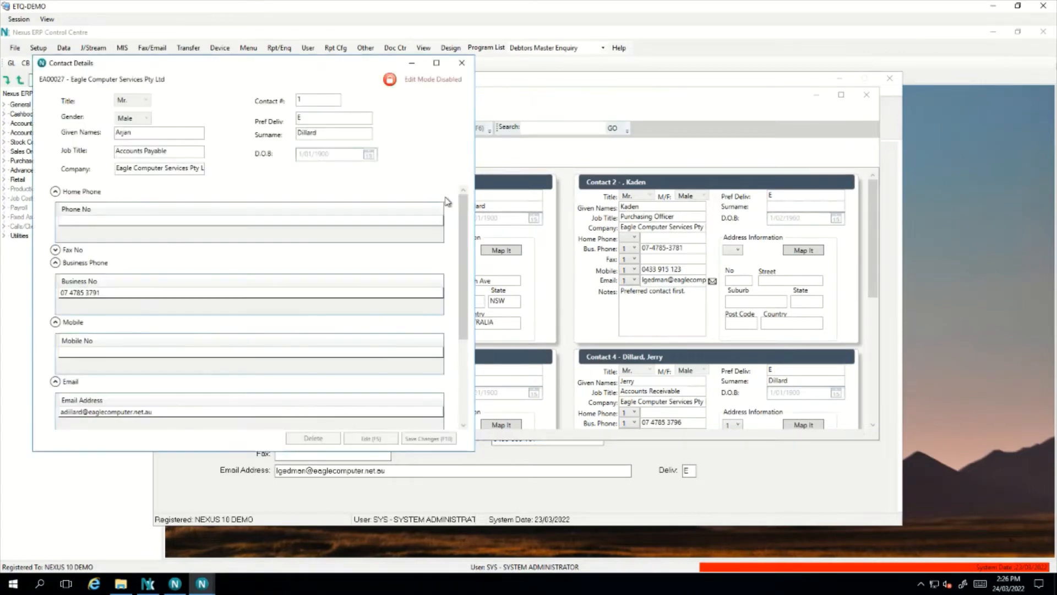
left_click_drag(335, 68, 566, 77)
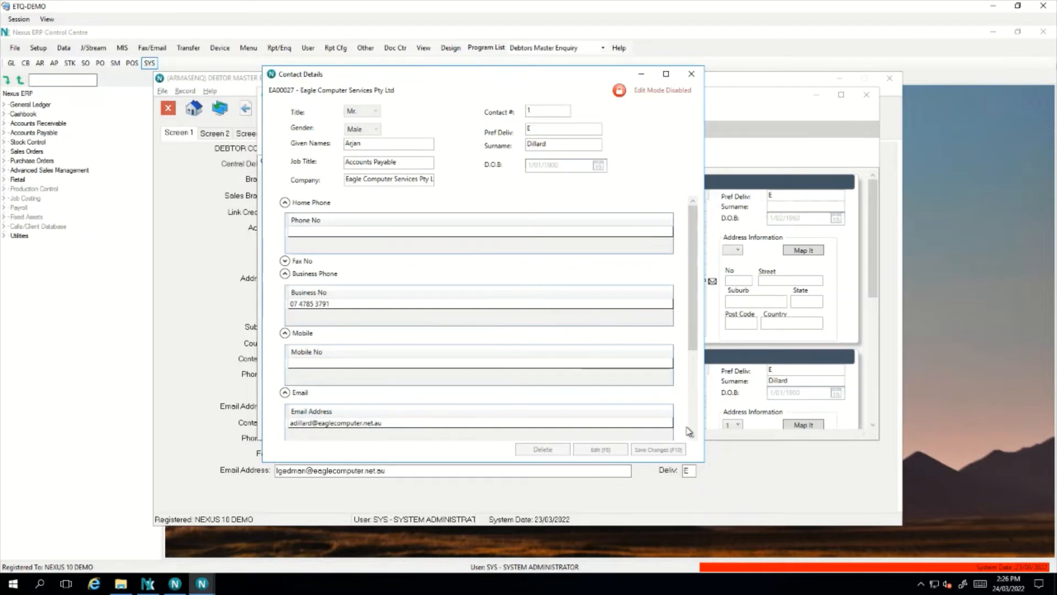
left_click_drag(688, 292, 687, 204)
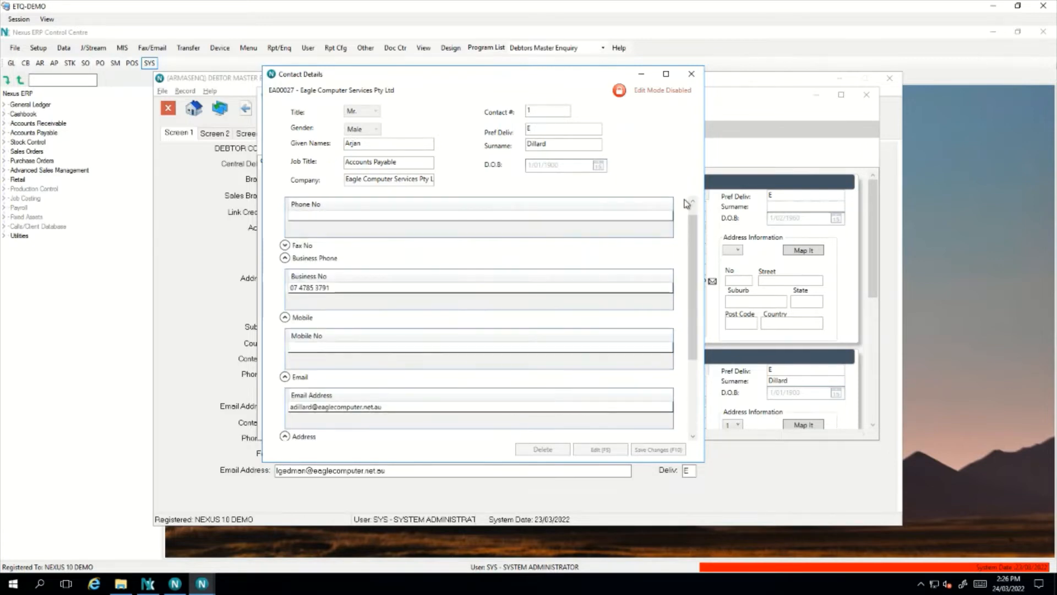
left_click(692, 75)
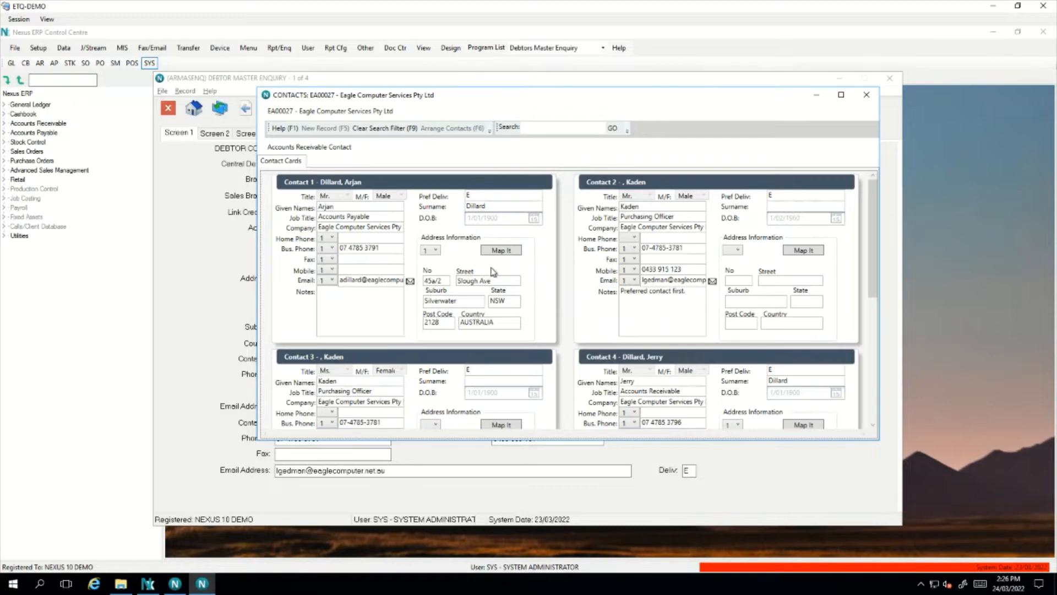
left_click(866, 95)
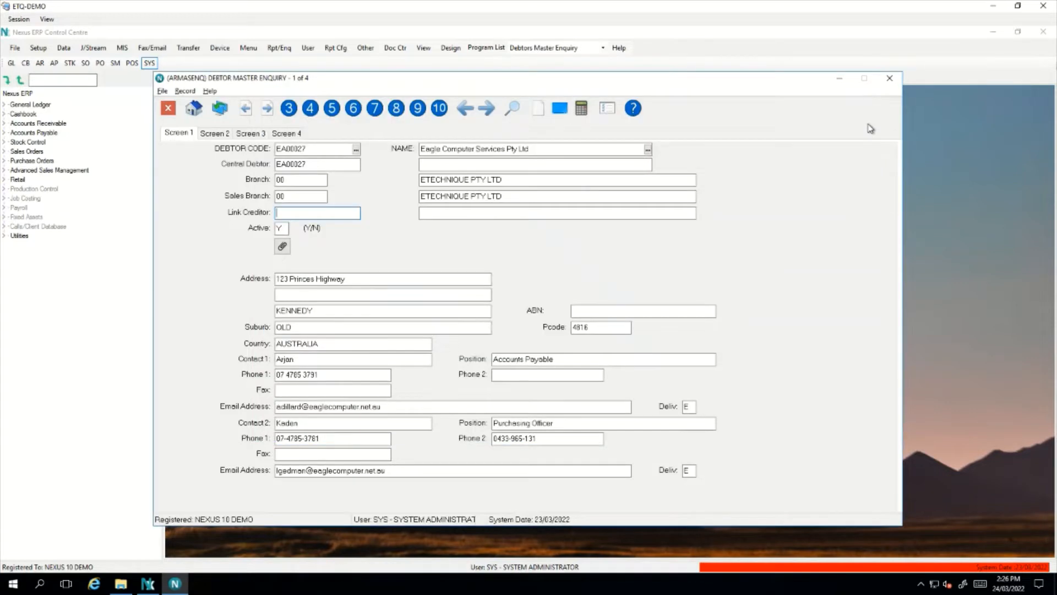
left_click(890, 78)
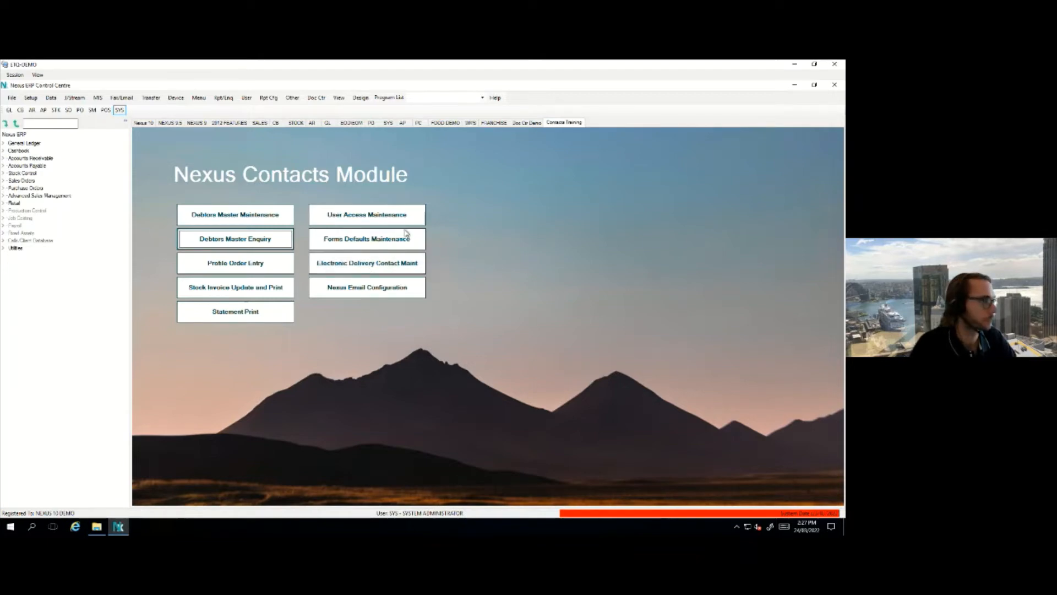
Search 'contact export', open Contact Export, and load contacts with Master Code Type Debtors Master
left_click(44, 124)
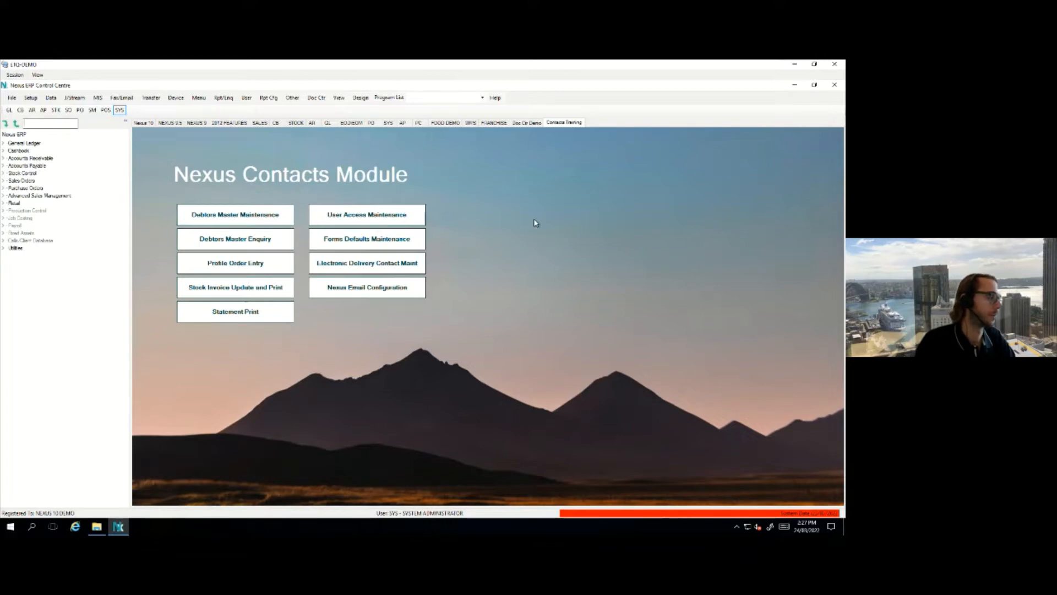
type("contac")
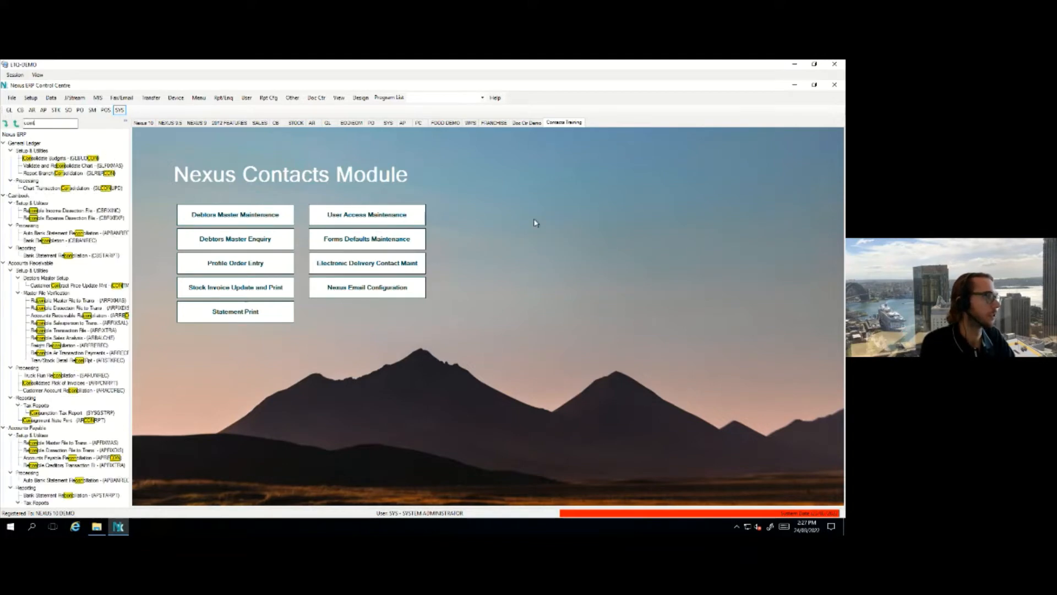
type("t export")
left_click(73, 159)
double_click(73, 159)
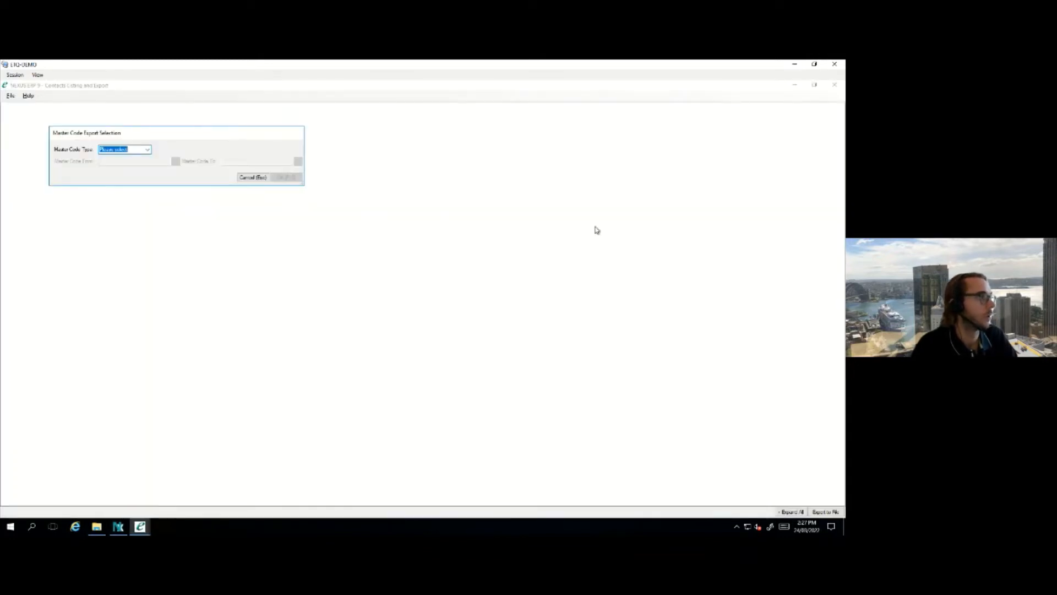
left_click(147, 150)
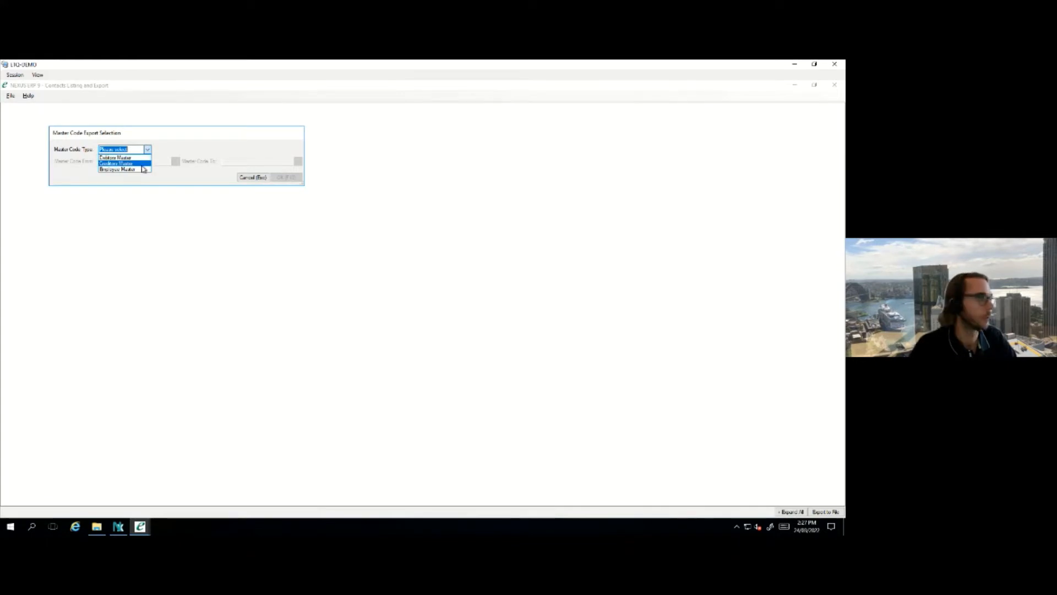
left_click(137, 158)
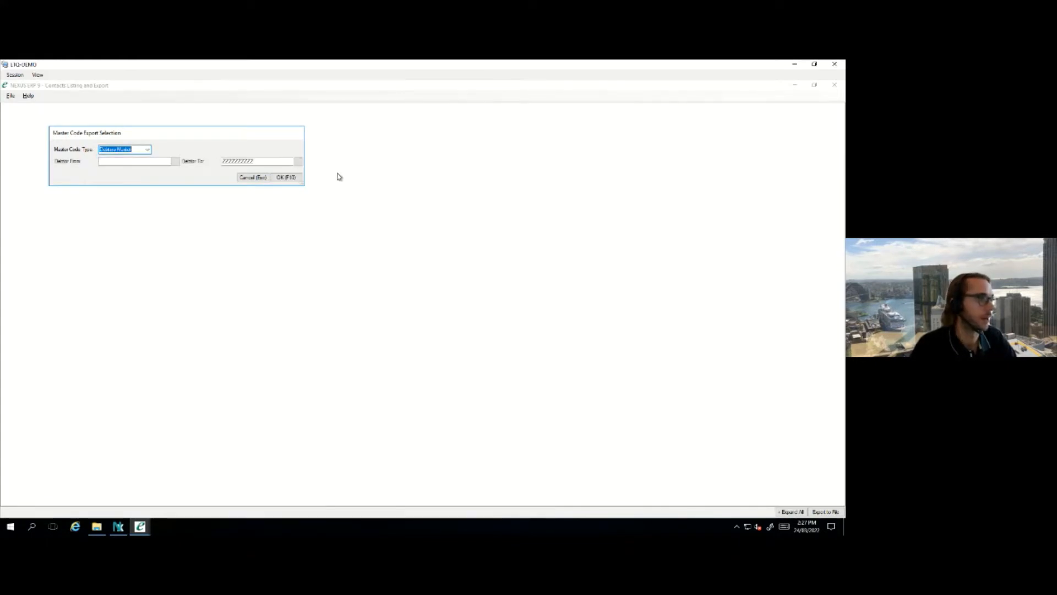
left_click(293, 177)
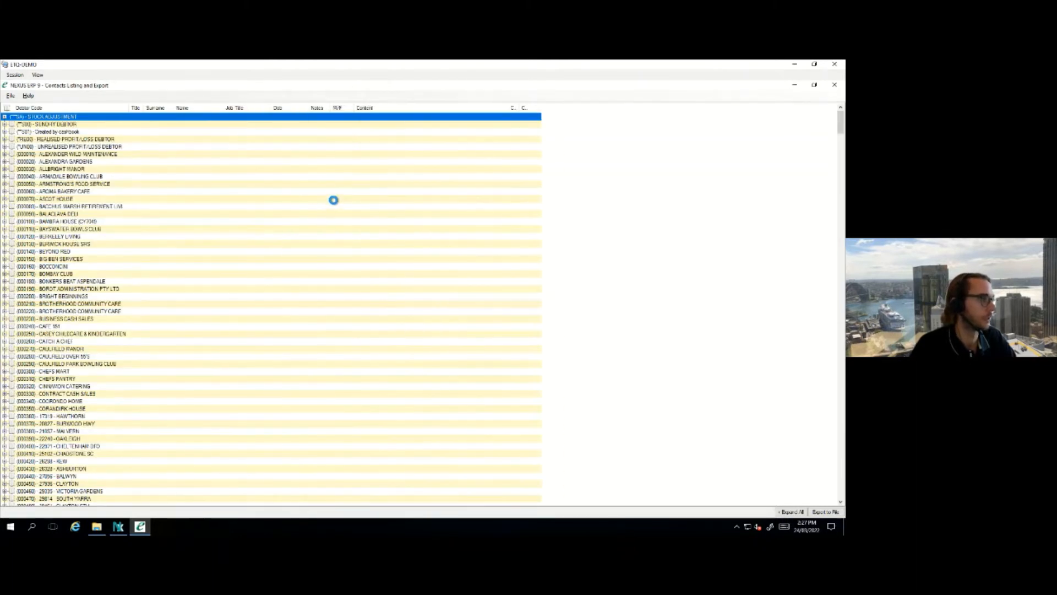
scroll(259, 227, "down", 6)
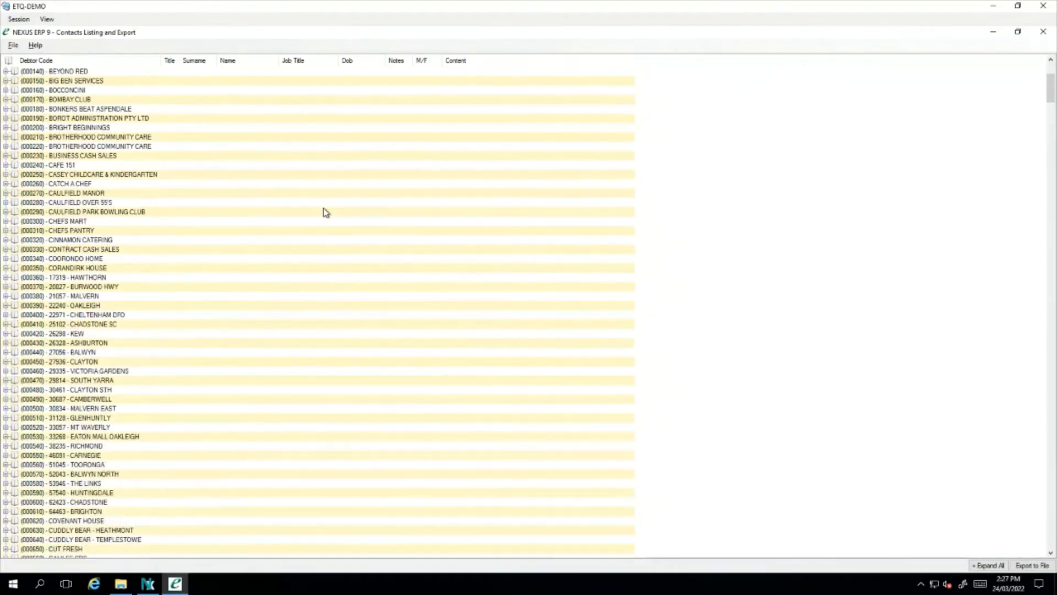
scroll(324, 209, "down", 20)
scroll(264, 264, "down", 13)
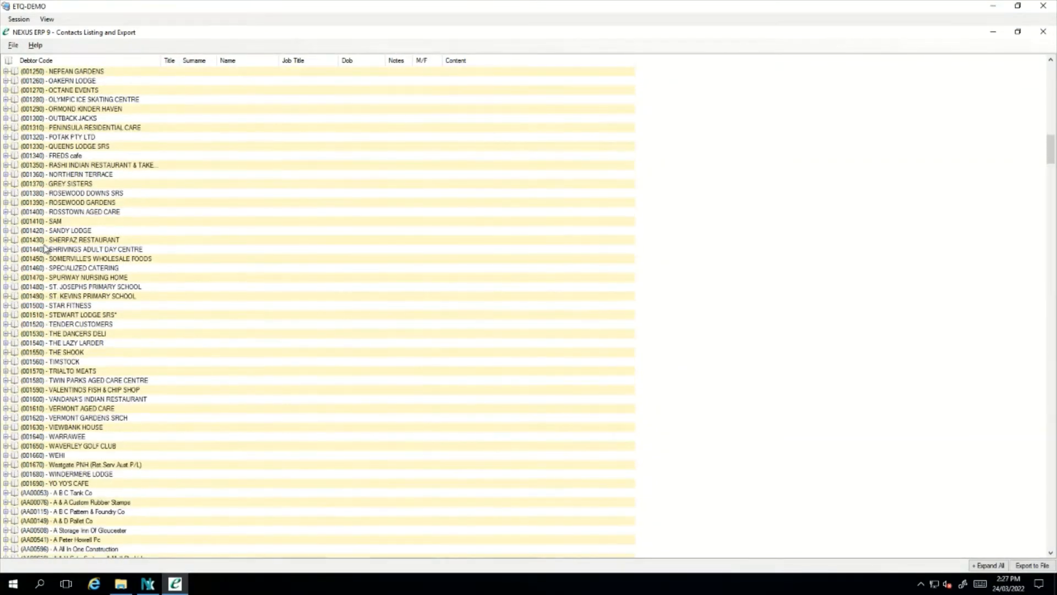
left_click(7, 230)
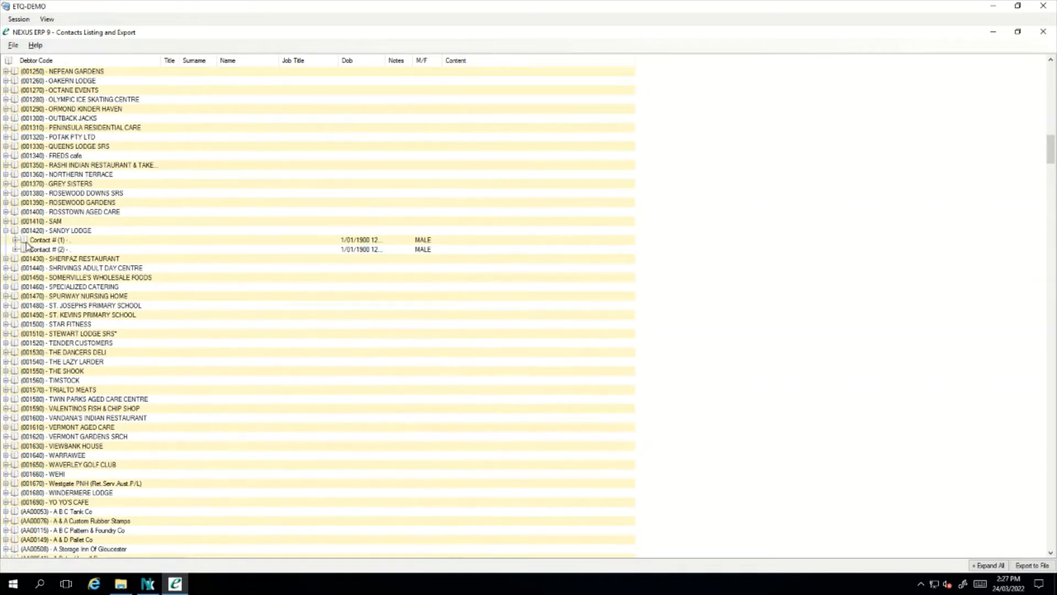
left_click(17, 240)
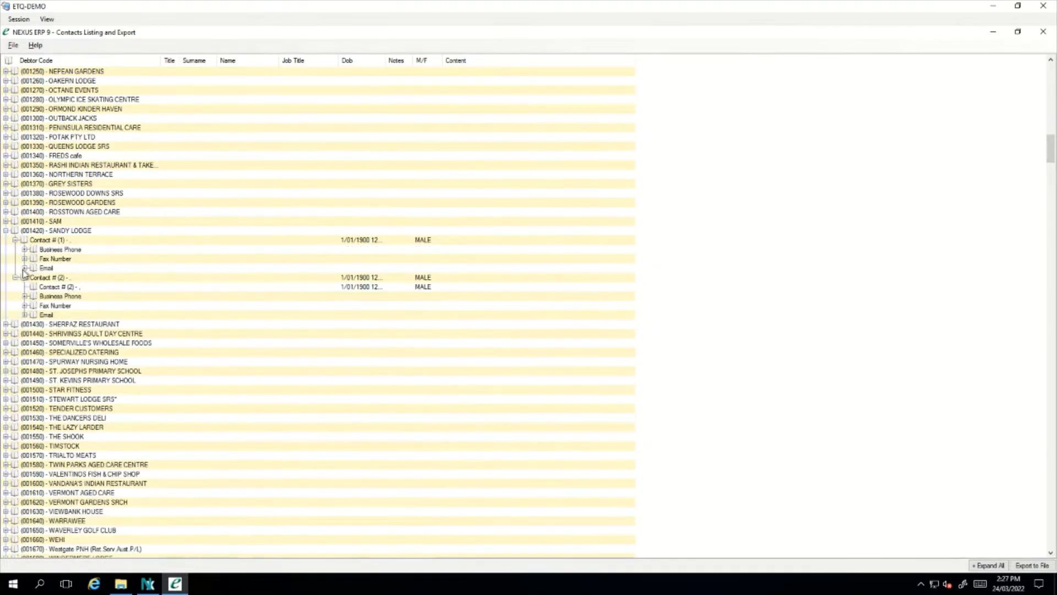
left_click(24, 268)
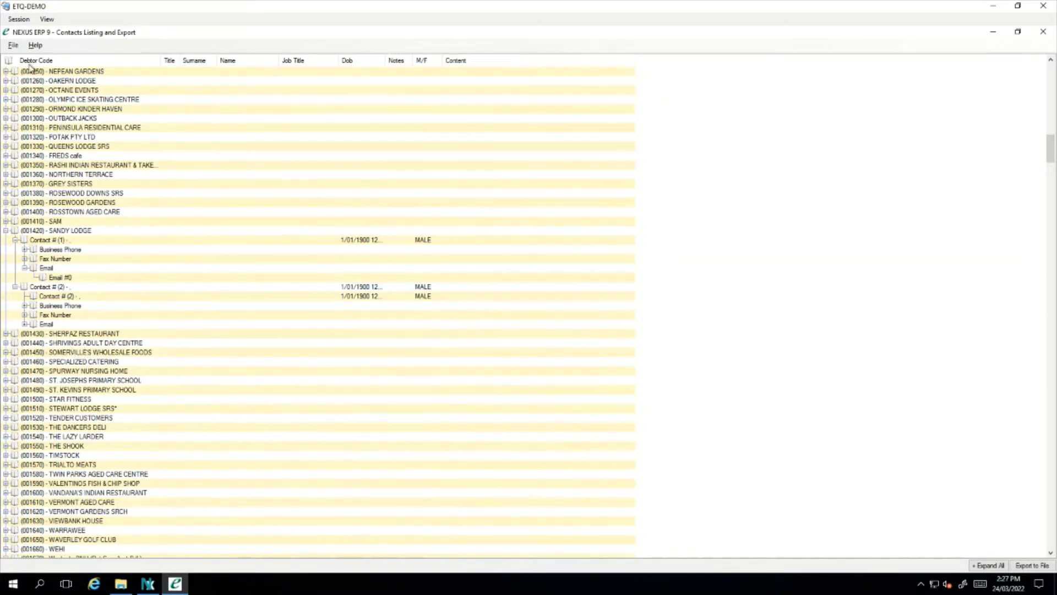
Save the contact list as 'contacts' on the Desktop in Excel Spreadsheet (xlsx) all data format
left_click(15, 46)
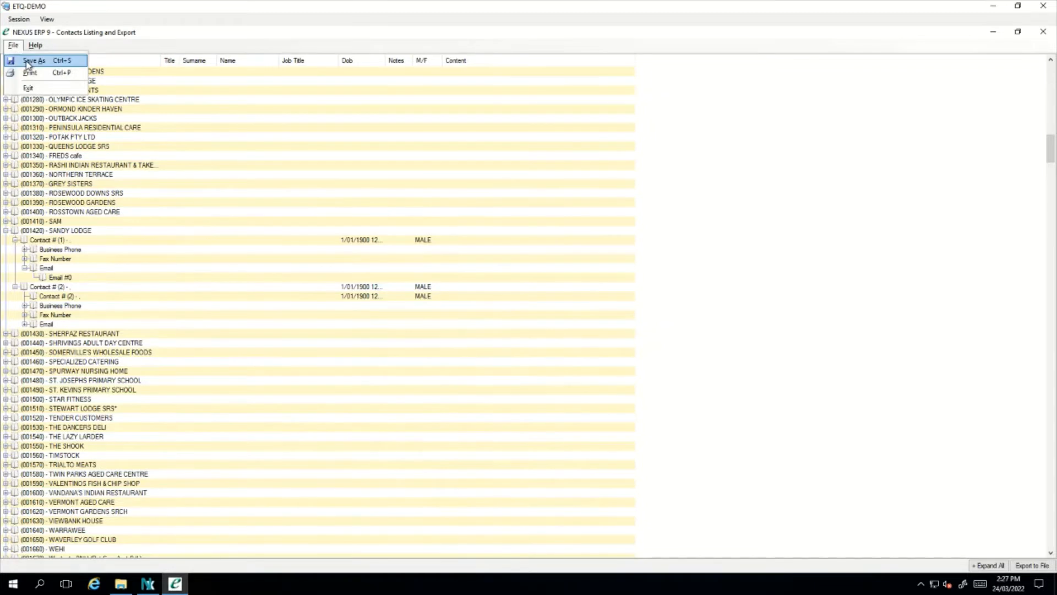
left_click(30, 61)
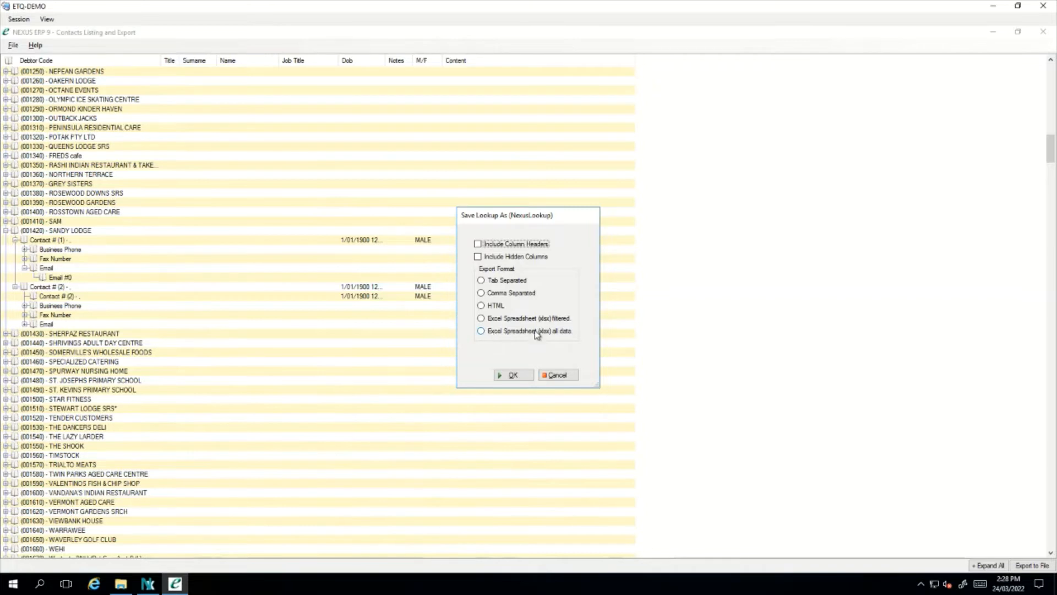
left_click(569, 333)
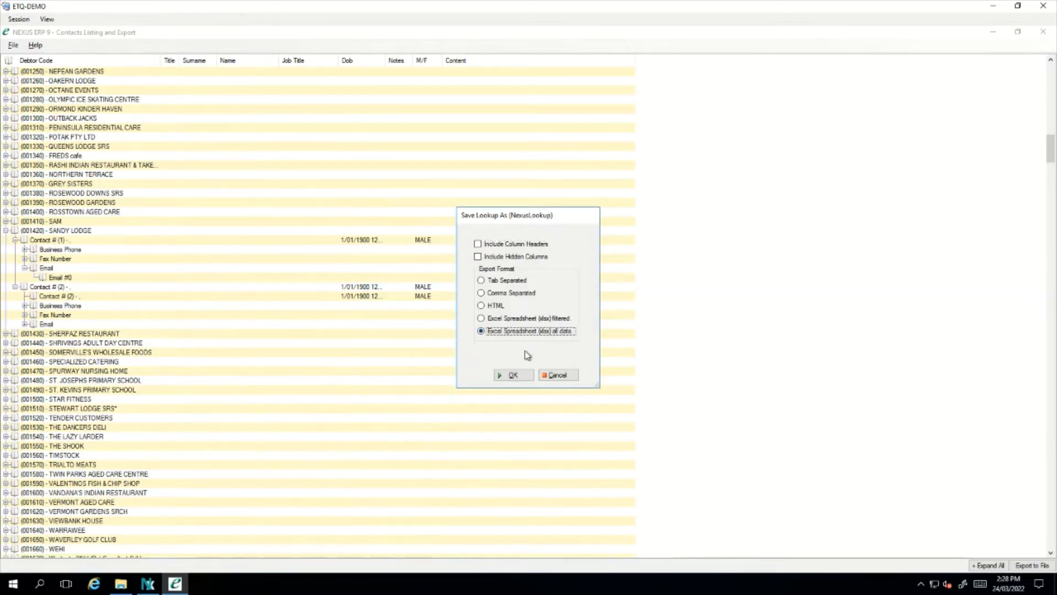
left_click(513, 375)
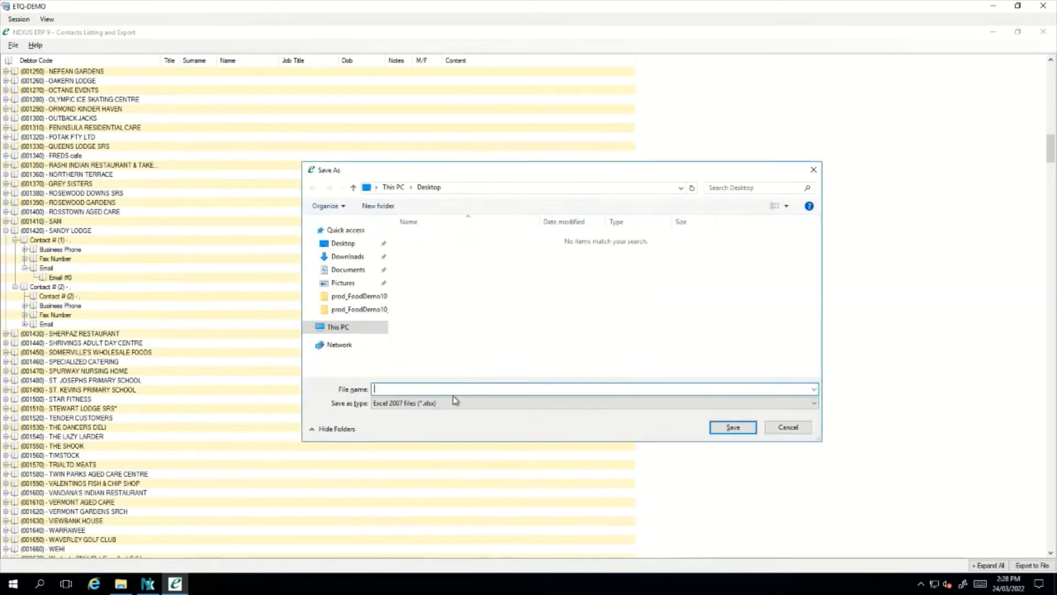
type("cno")
key("BackSpace")
key("BackSpace")
type("ontacts")
left_click(736, 429)
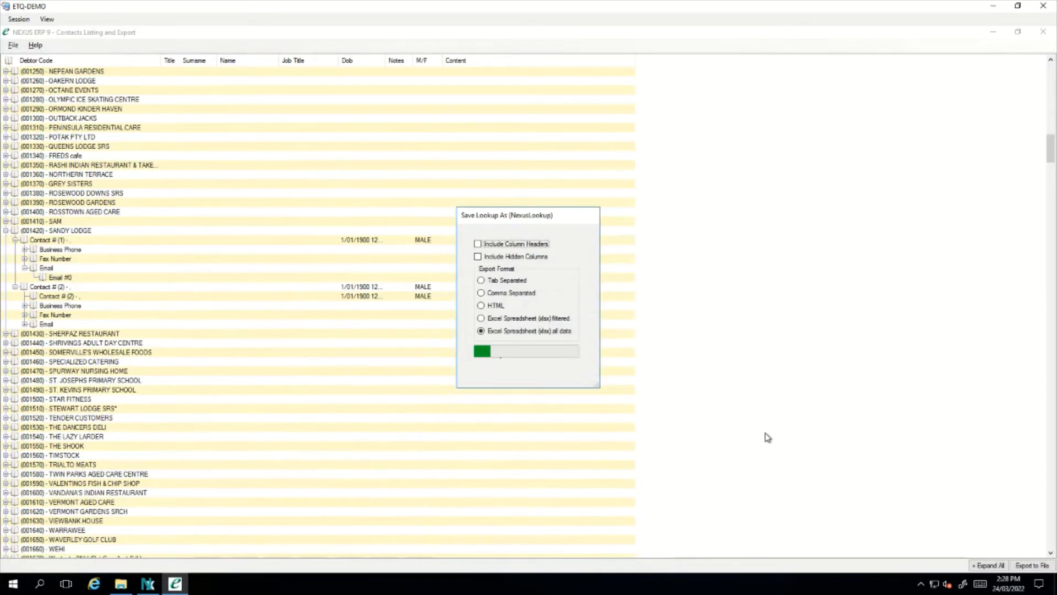
Open contacts.xlsx from the Desktop folder in Excel and scroll through the exported sheet
left_click(121, 586)
left_click(260, 171)
double_click(260, 171)
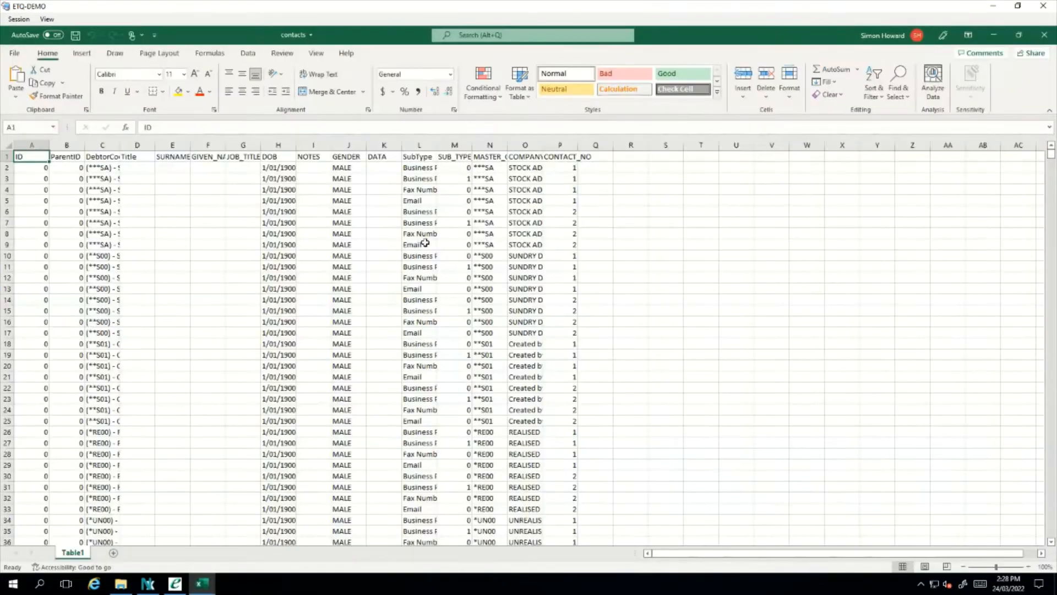
scroll(466, 231, "down", 19)
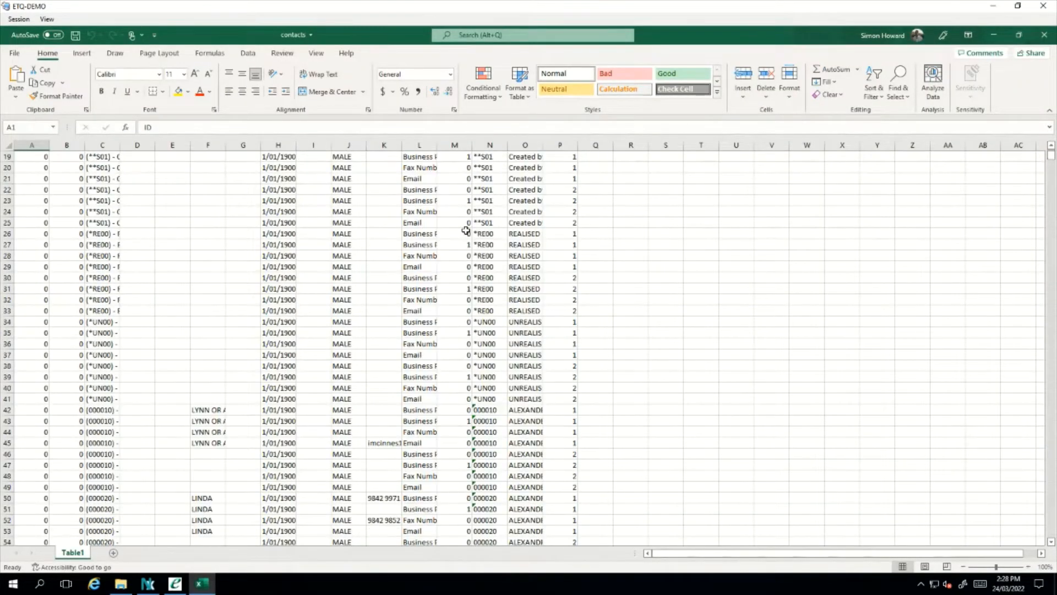
scroll(466, 230, "down", 17)
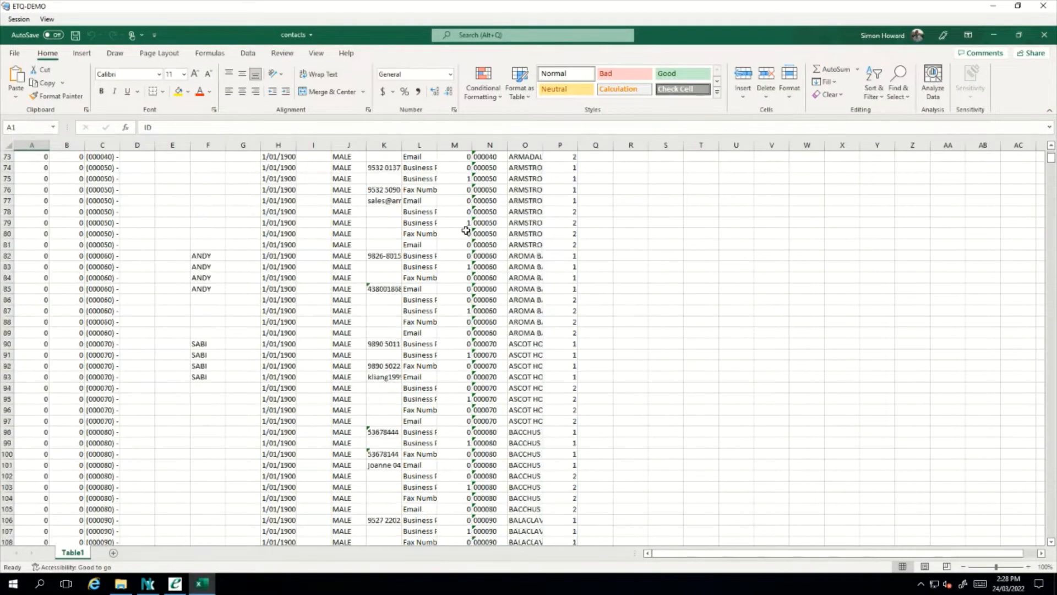
scroll(466, 231, "down", 9)
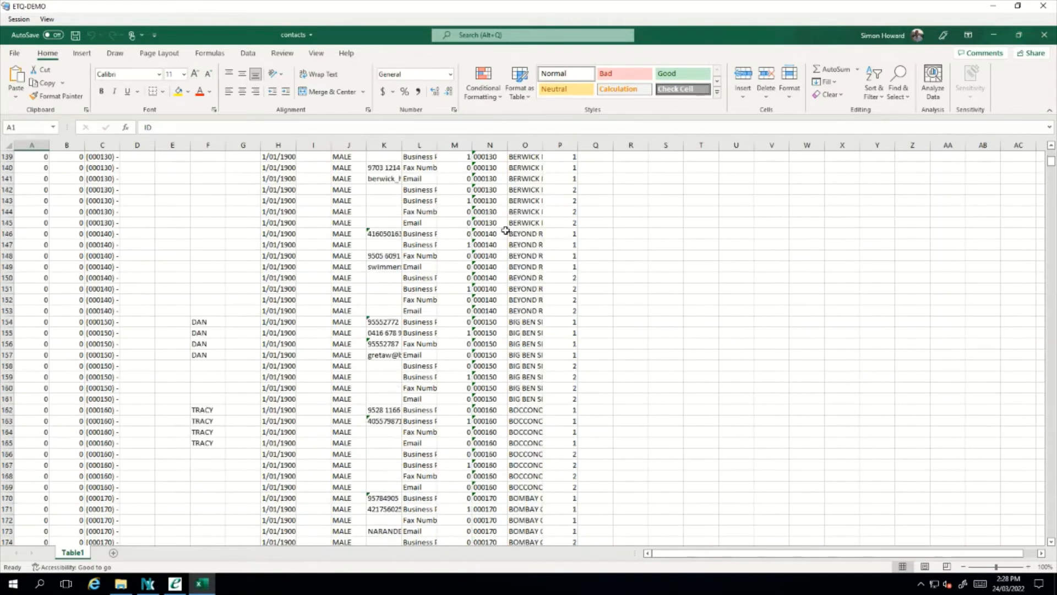
scroll(665, 240, "down", 10)
scroll(666, 240, "down", 8)
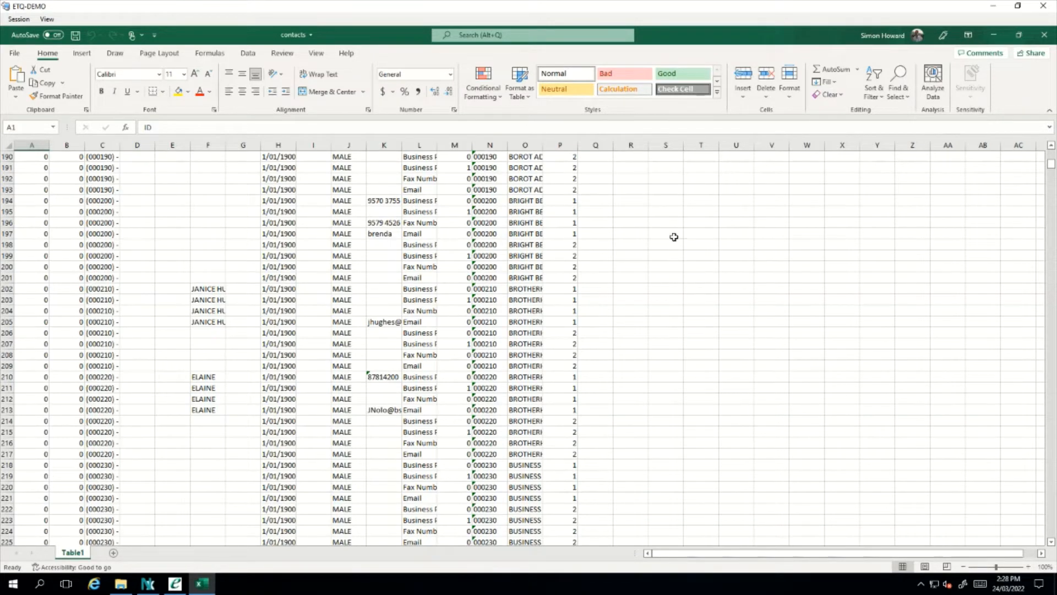
Close the workbook, the Desktop folder, and the Contacts Listing and Export window
left_click(1044, 35)
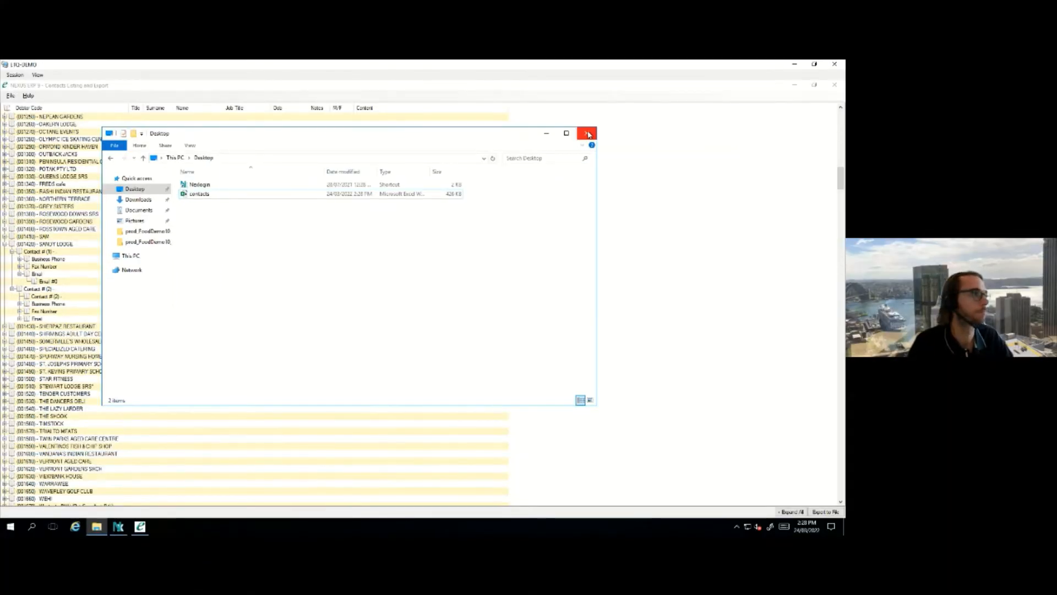
left_click(588, 134)
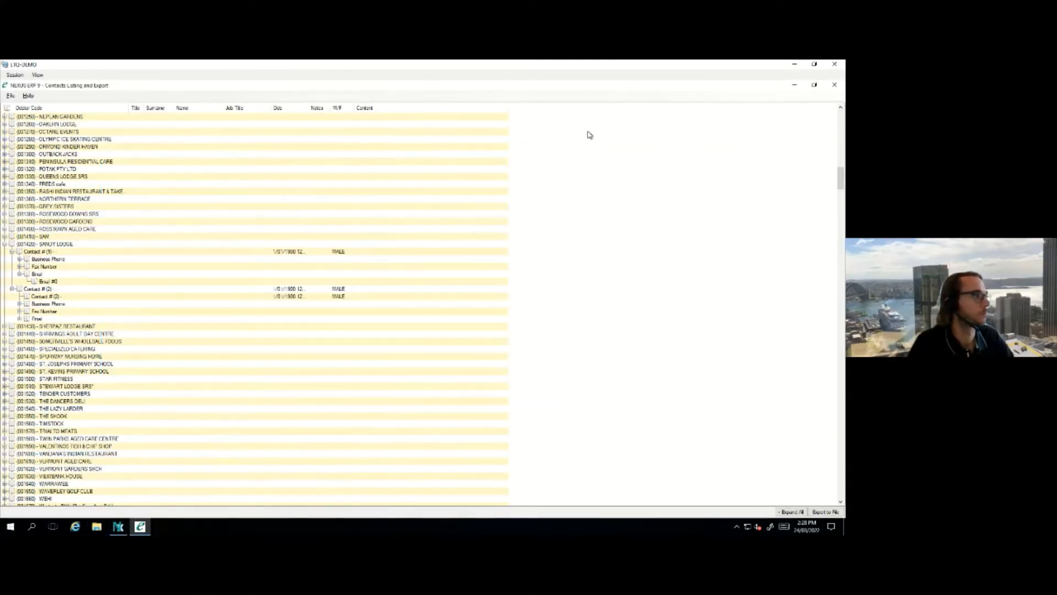
left_click(836, 86)
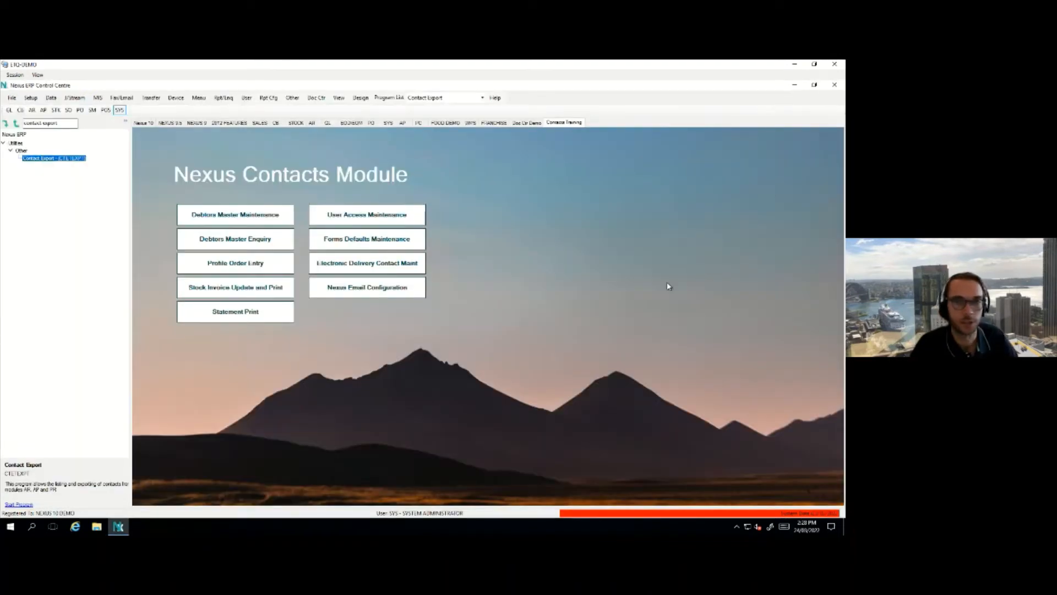
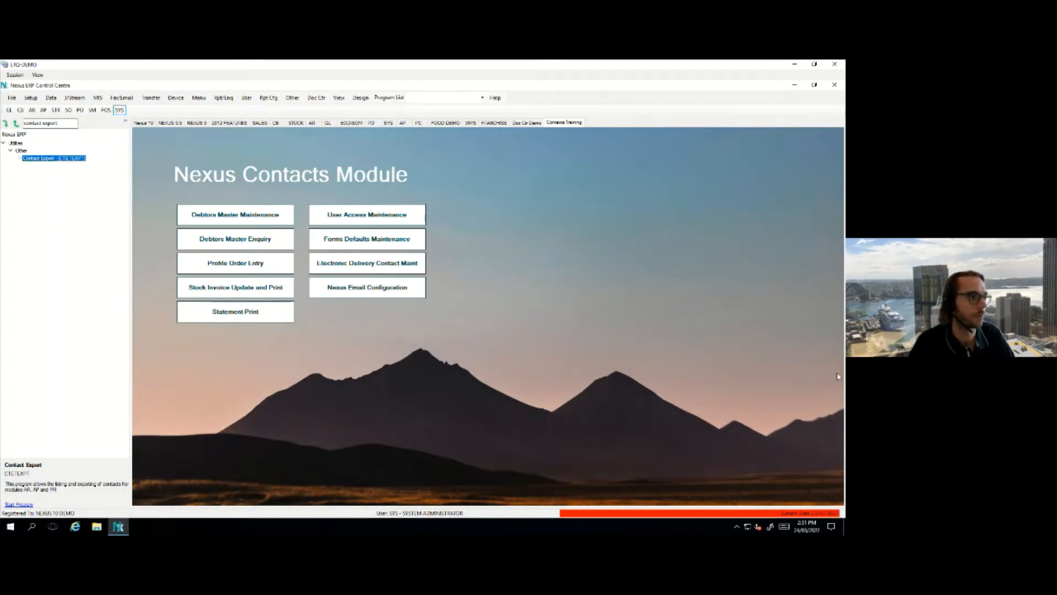
Open Forms Defaults Maintenance and filter the entries to the SAINVRPT report
left_click(416, 238)
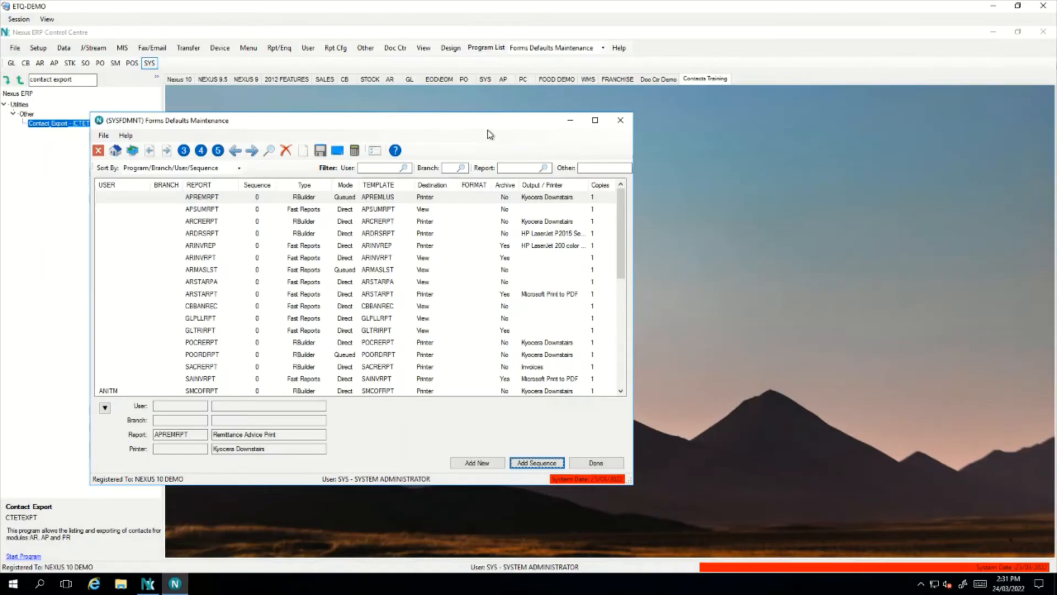
left_click_drag(510, 123, 638, 124)
left_click(661, 173)
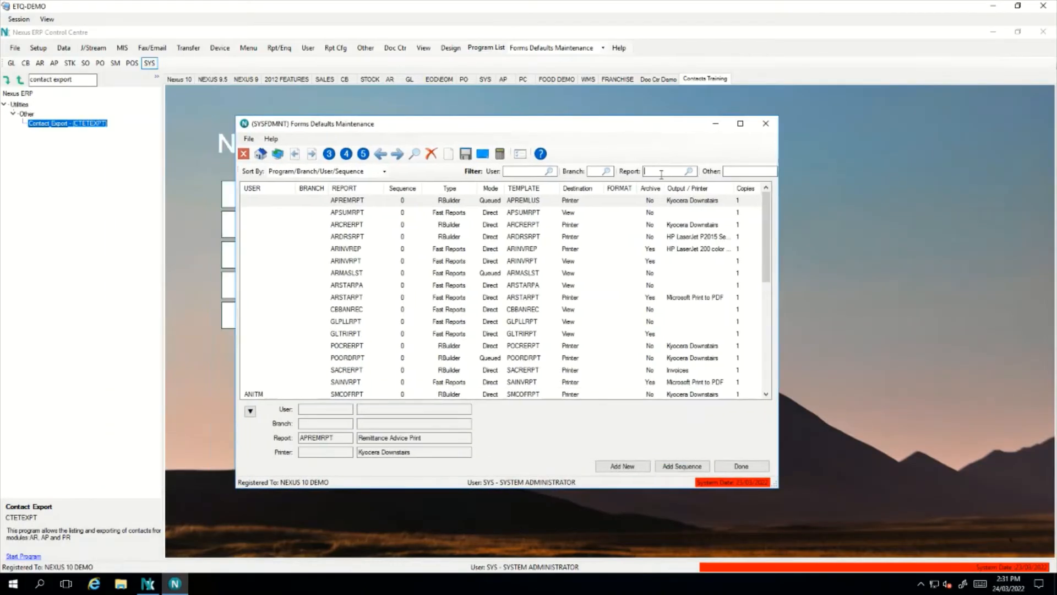
type("SAINVR")
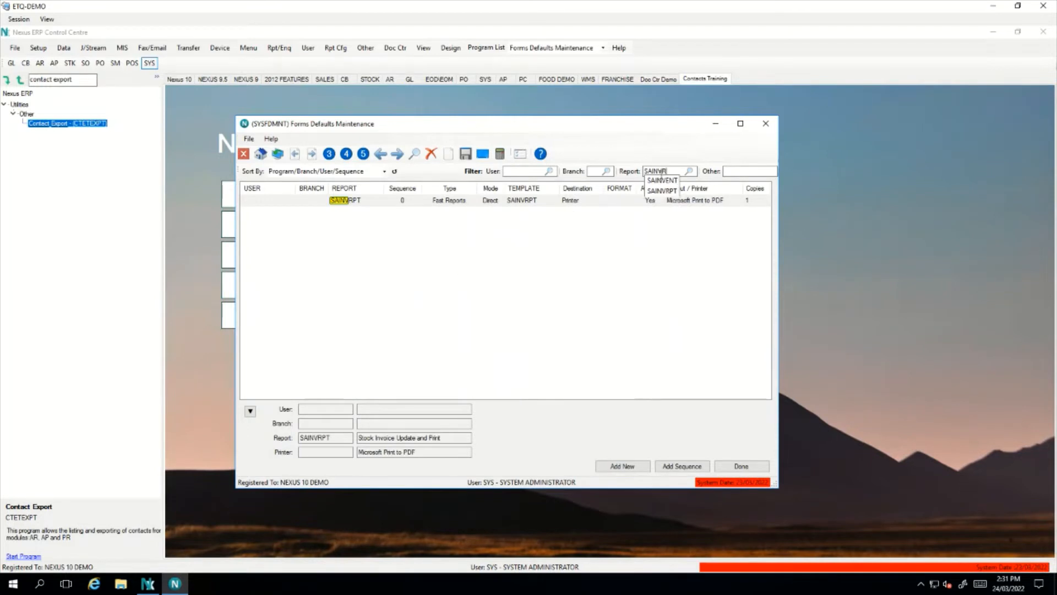
left_click(662, 190)
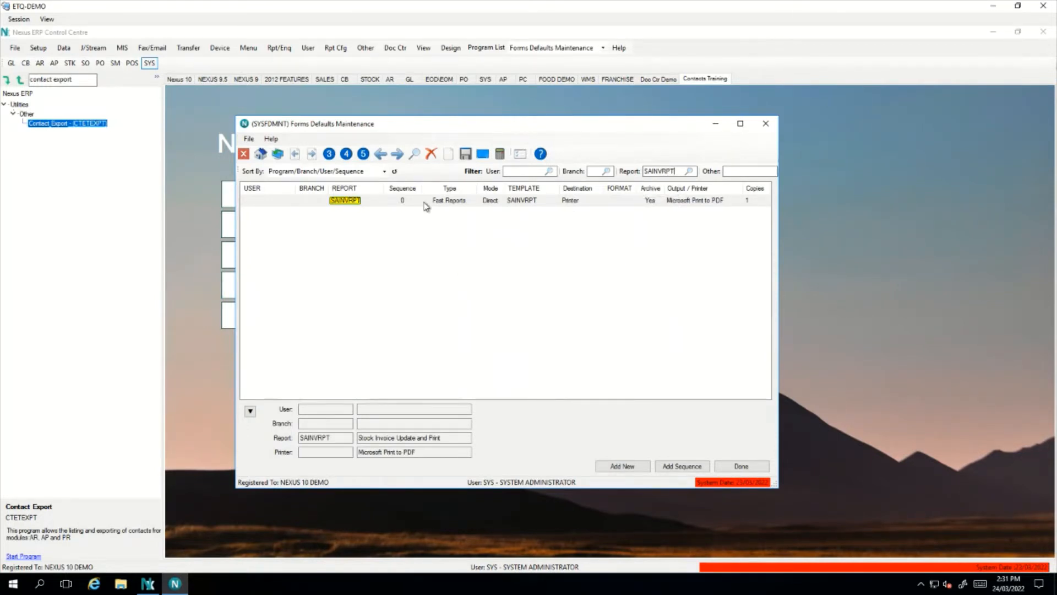
left_click(698, 205)
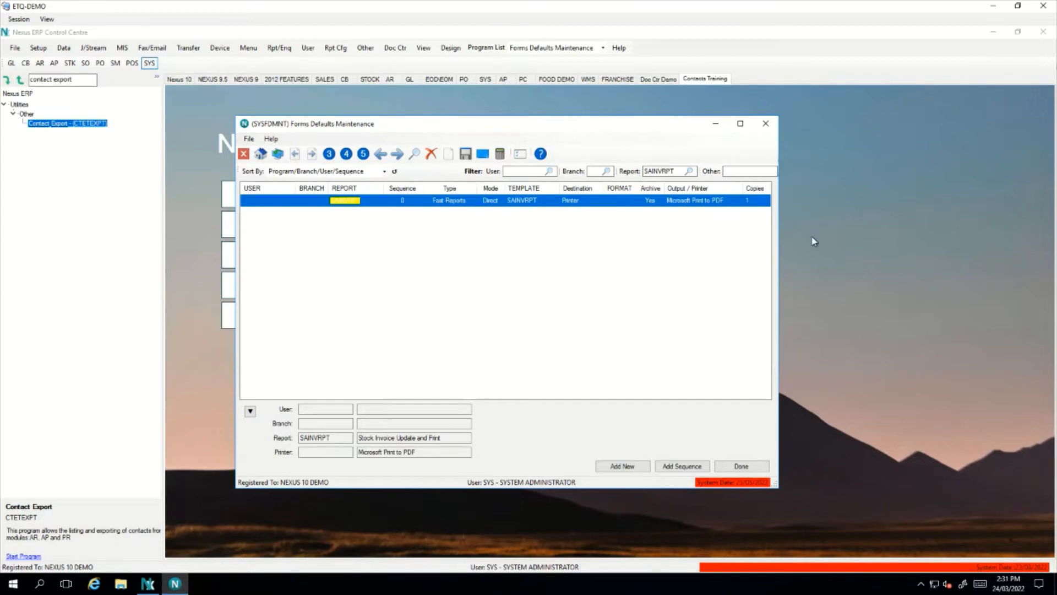
Reselect the SAINVRPT entry and add a new output sequence 1
left_click(655, 236)
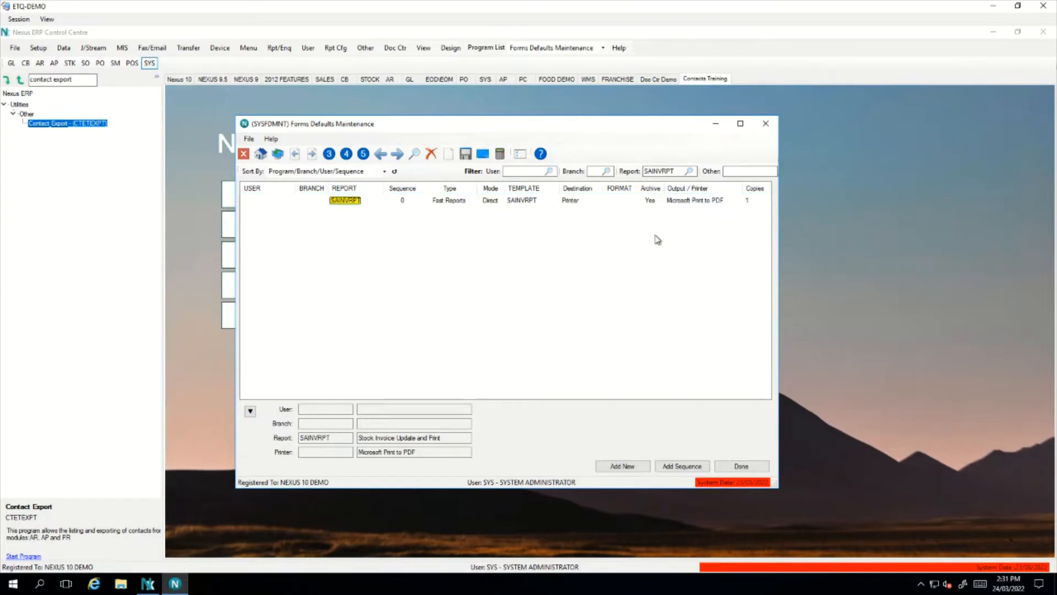
left_click(611, 203)
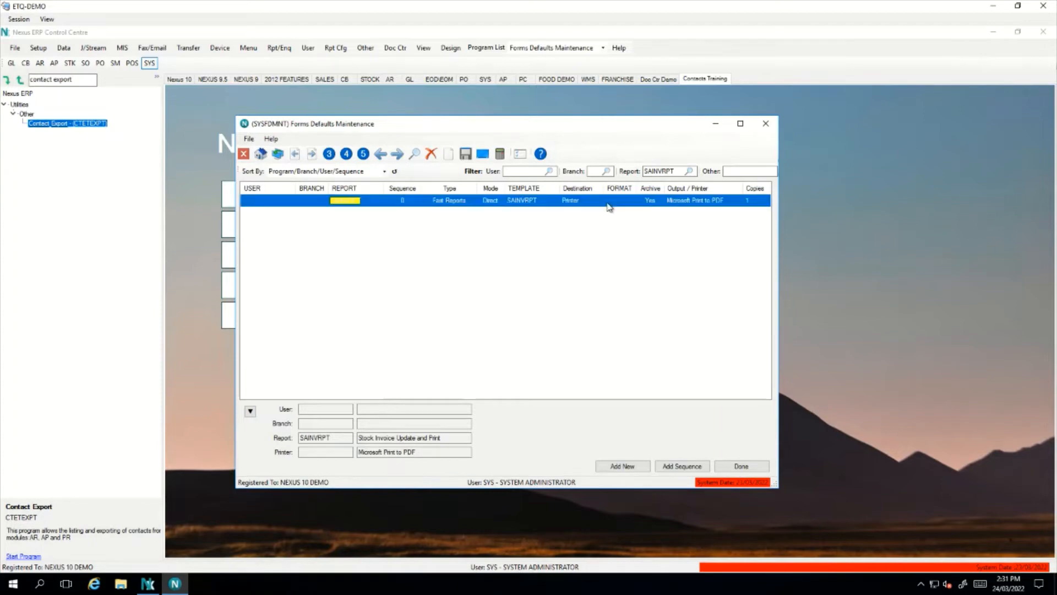
left_click(682, 467)
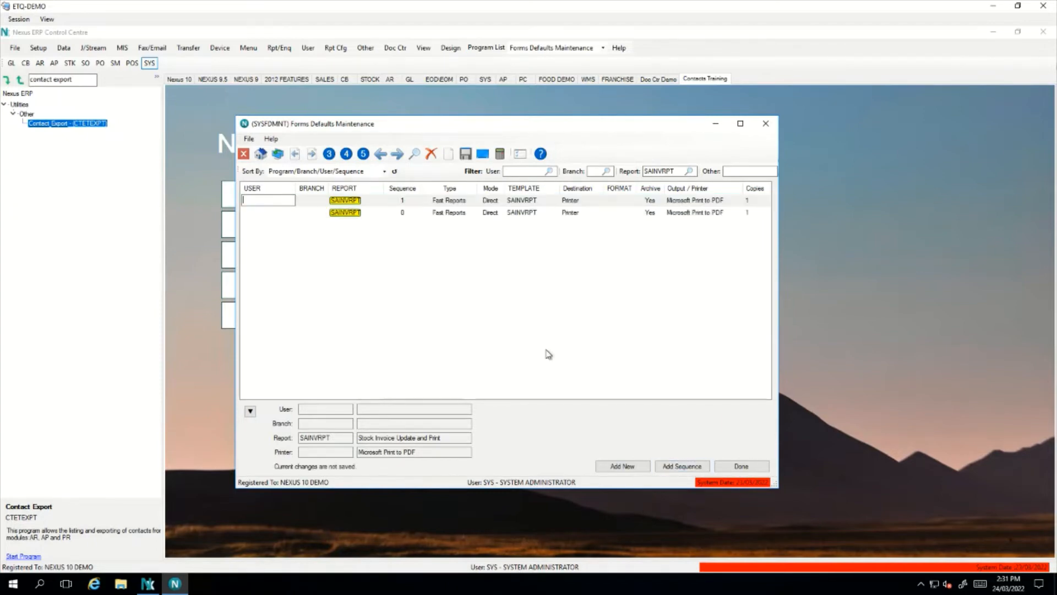
Set the new SAINVRPT sequence 1 destination to Electronic
left_click(577, 201)
left_click(598, 201)
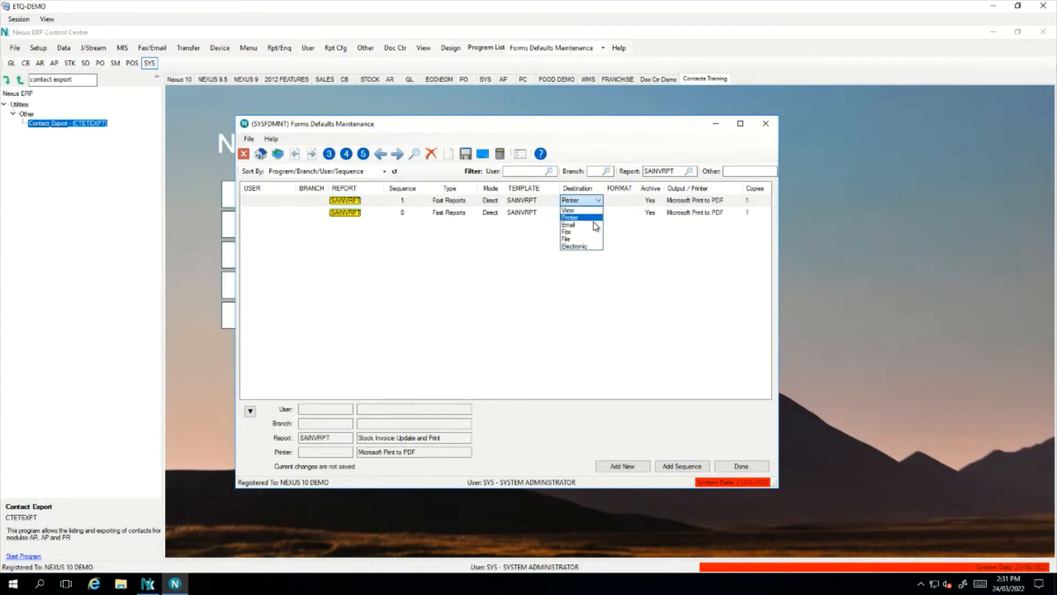
left_click(592, 247)
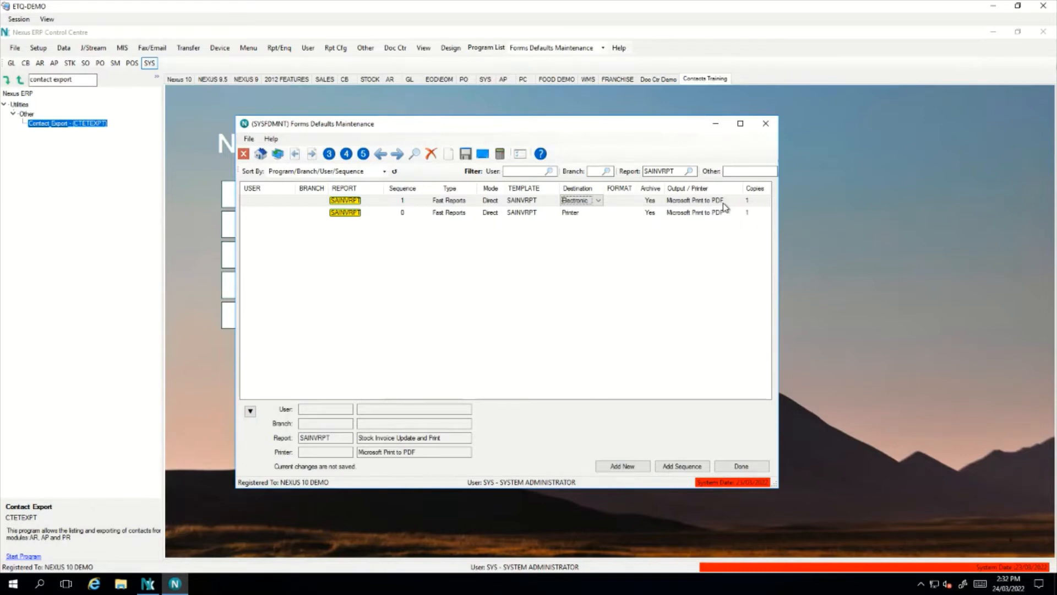
left_click(646, 250)
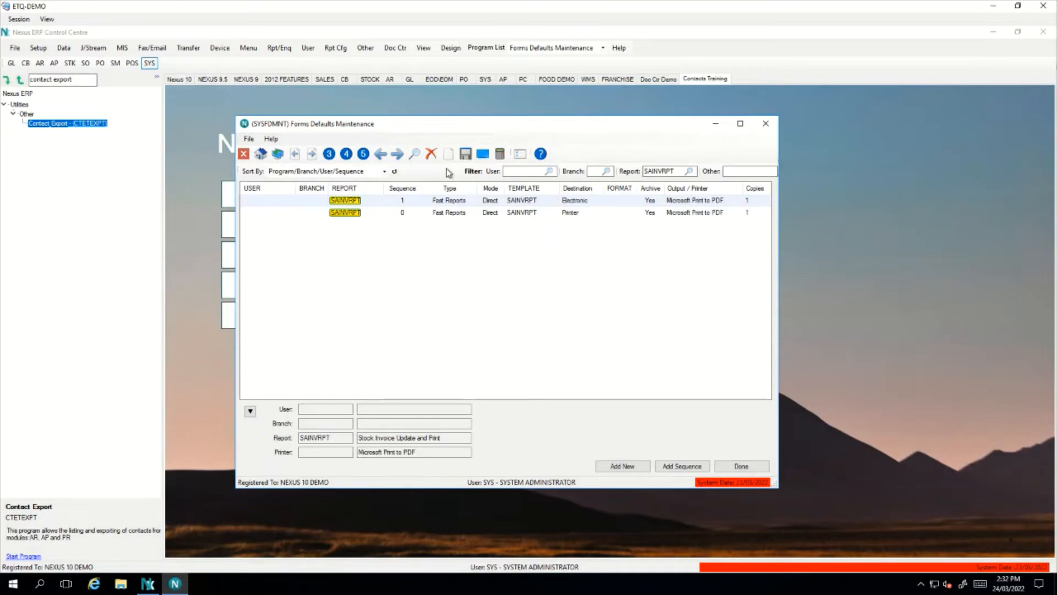
Save the Electronic sequence, review it beside the Printer one, and close Forms Defaults
left_click(466, 154)
left_click(558, 344)
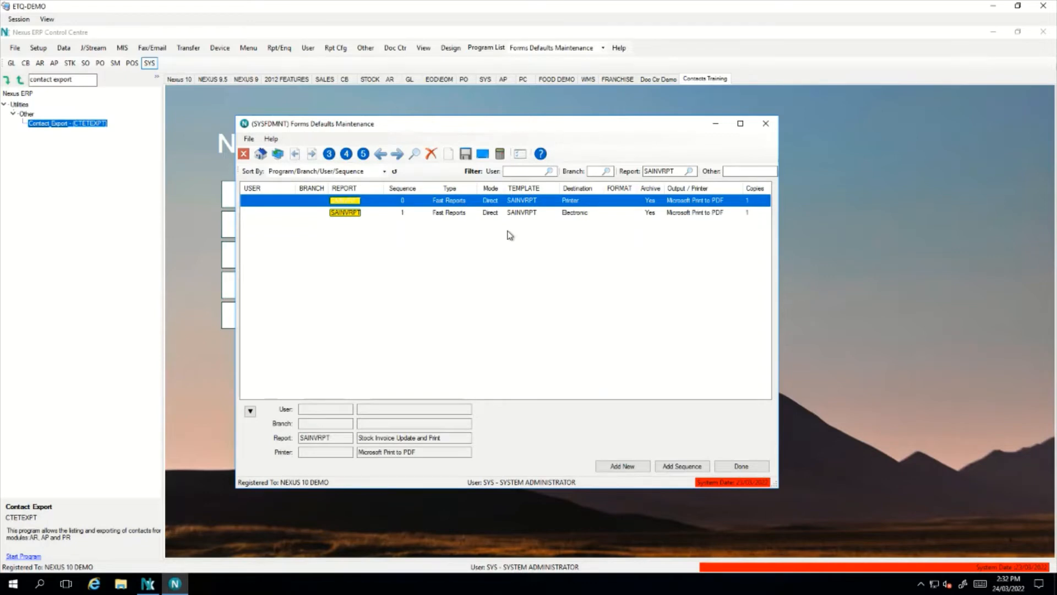
left_click(456, 216)
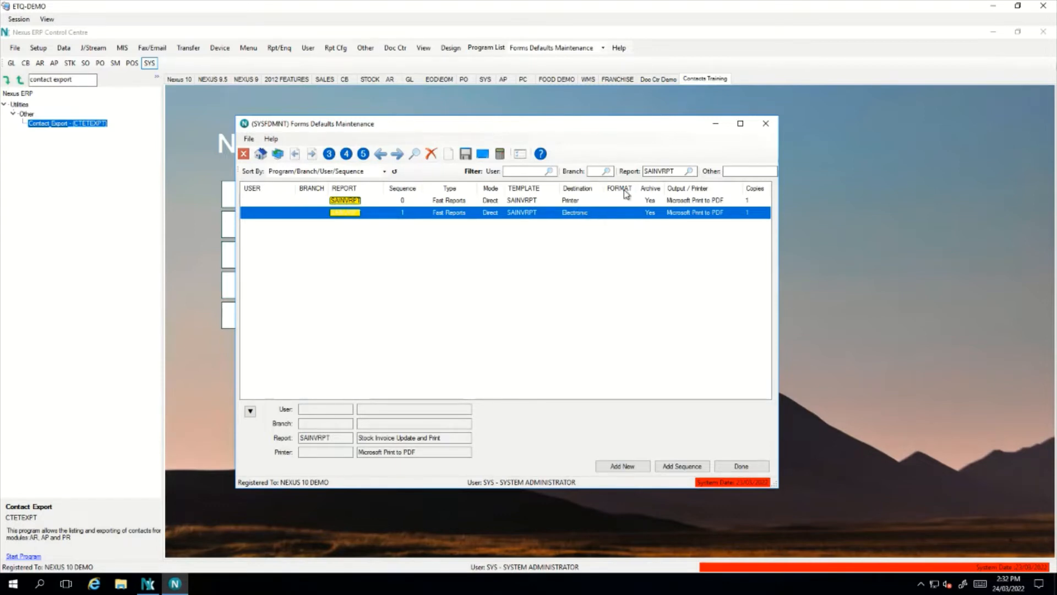
left_click(765, 123)
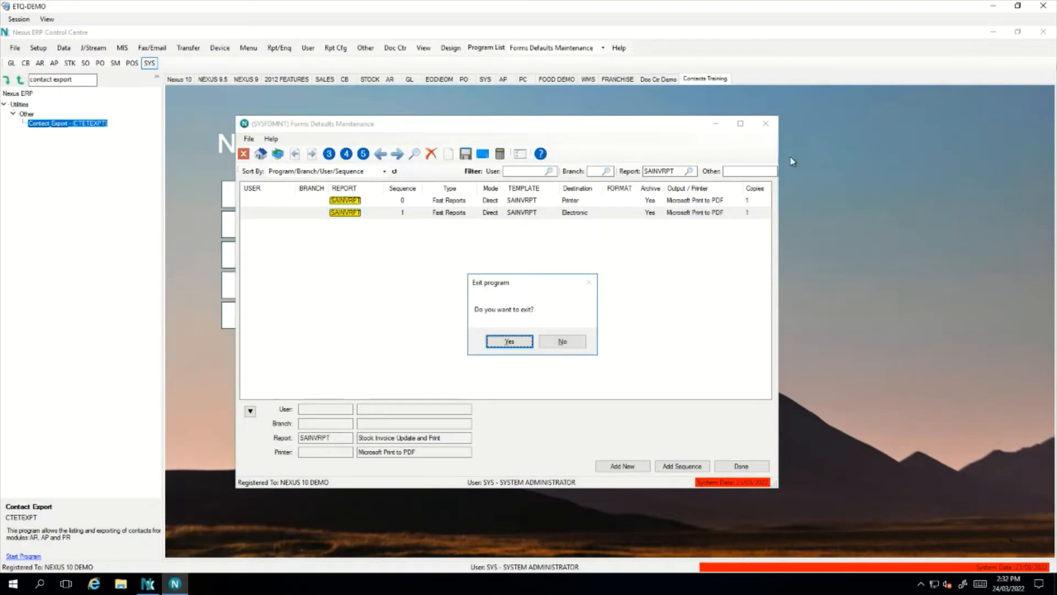
Confirm leaving Forms Defaults Maintenance and open Debtors Master Maintenance
left_click(521, 345)
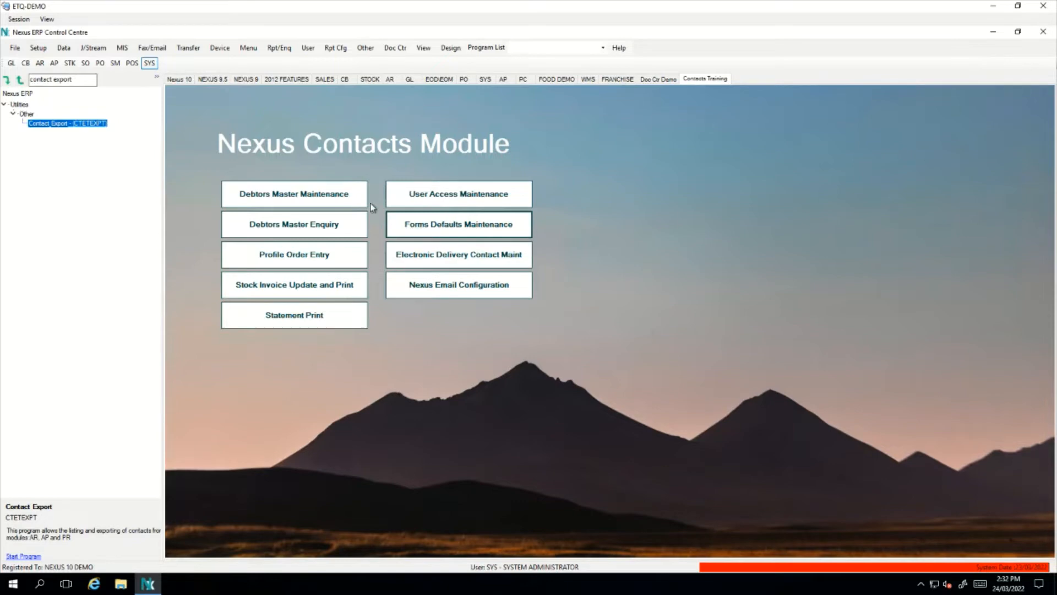
left_click(341, 195)
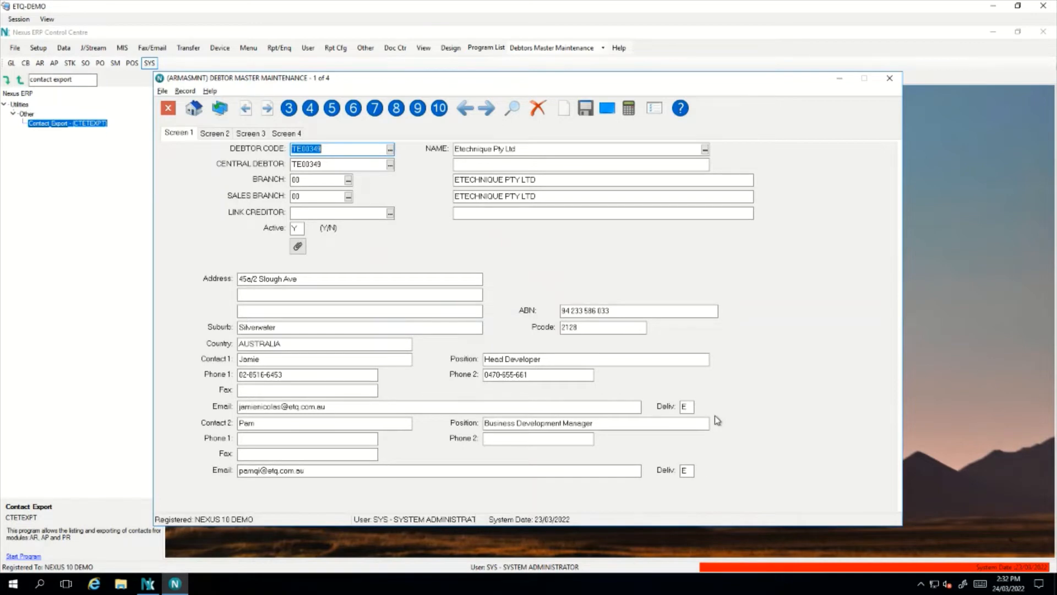
right_click(589, 284)
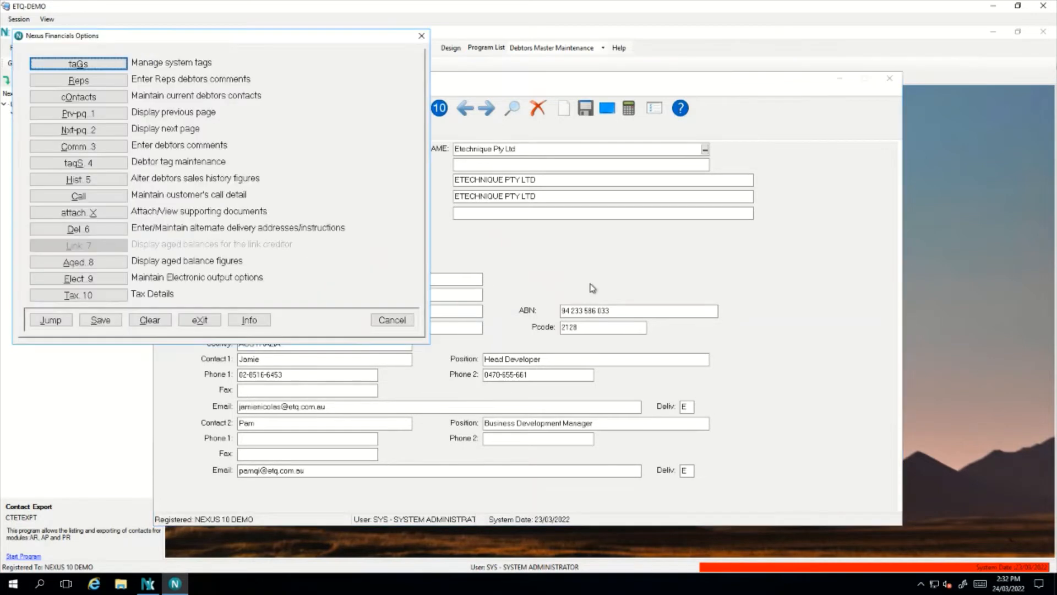
left_click(117, 102)
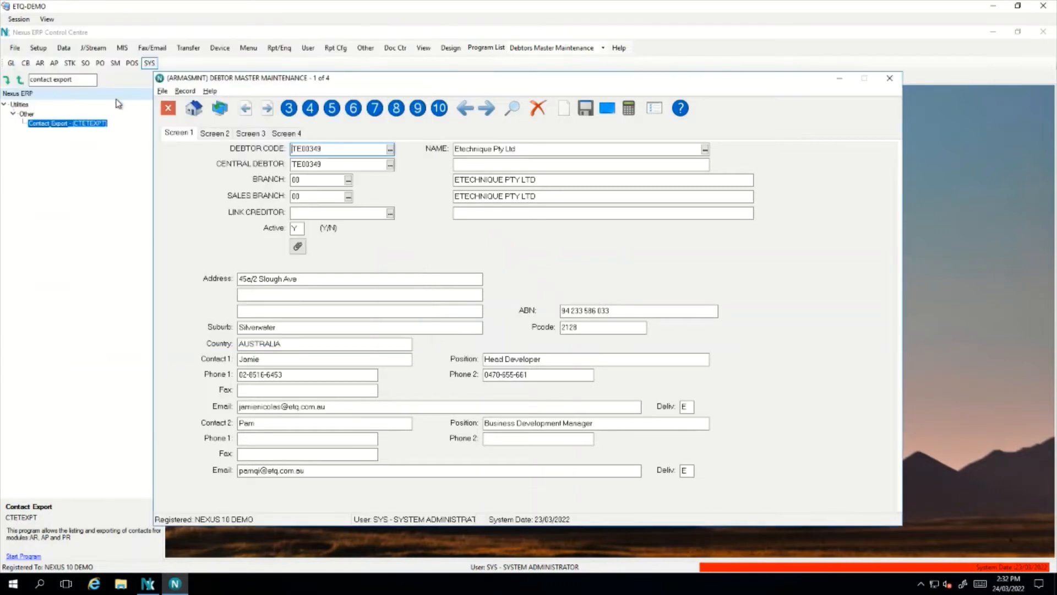
left_click_drag(261, 152, 373, 107)
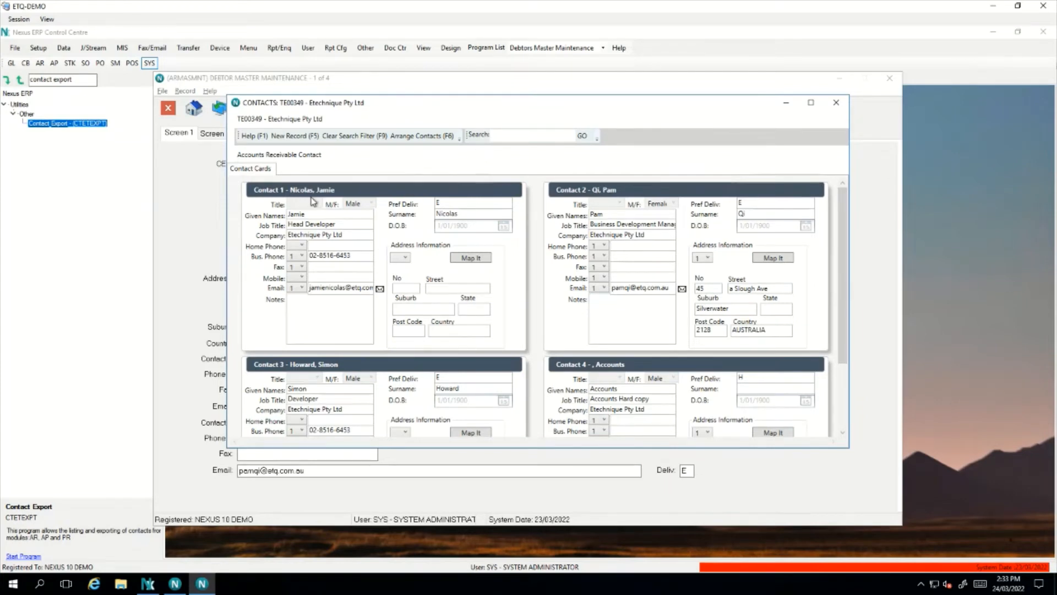
scroll(417, 356, "down", 3)
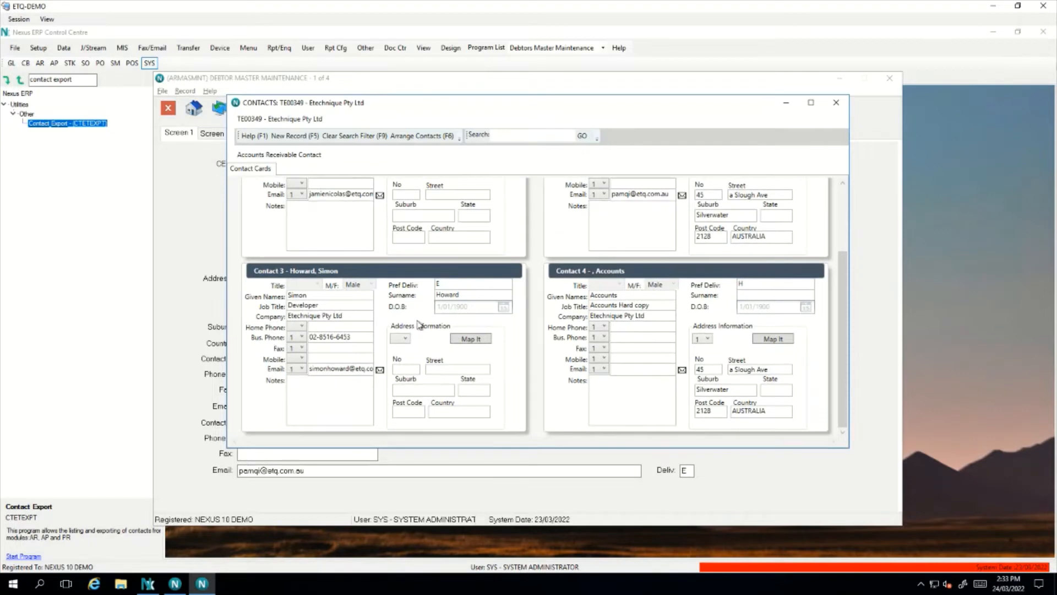
double_click(414, 313)
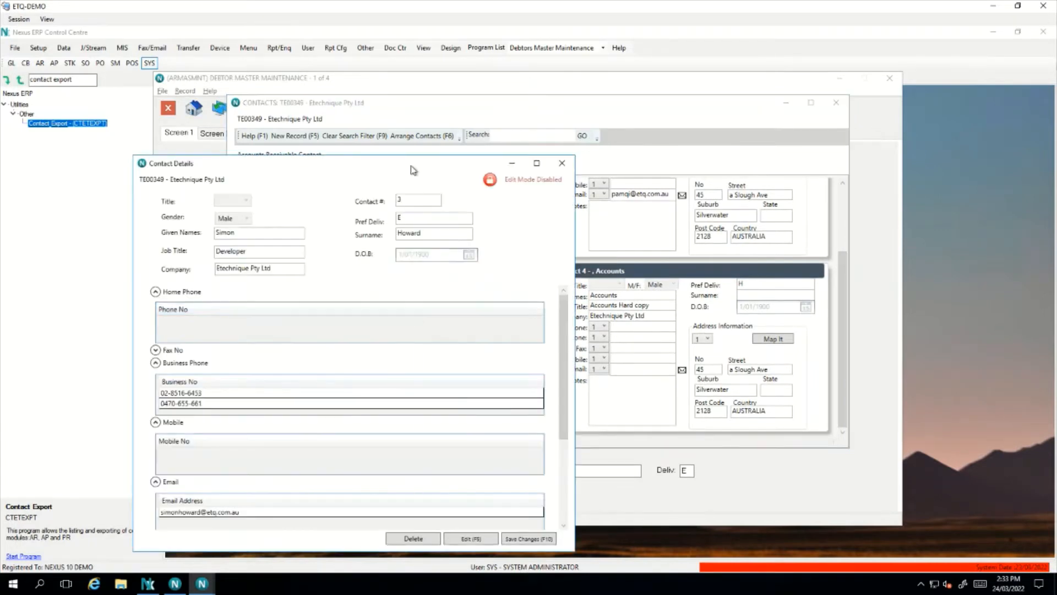
left_click_drag(449, 161, 678, 88)
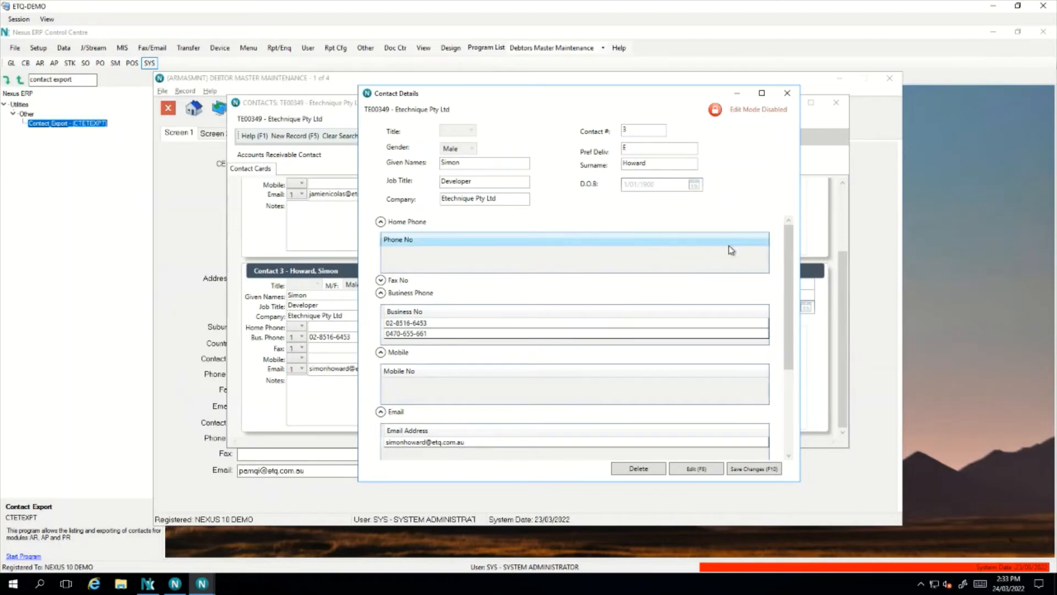
left_click(623, 149)
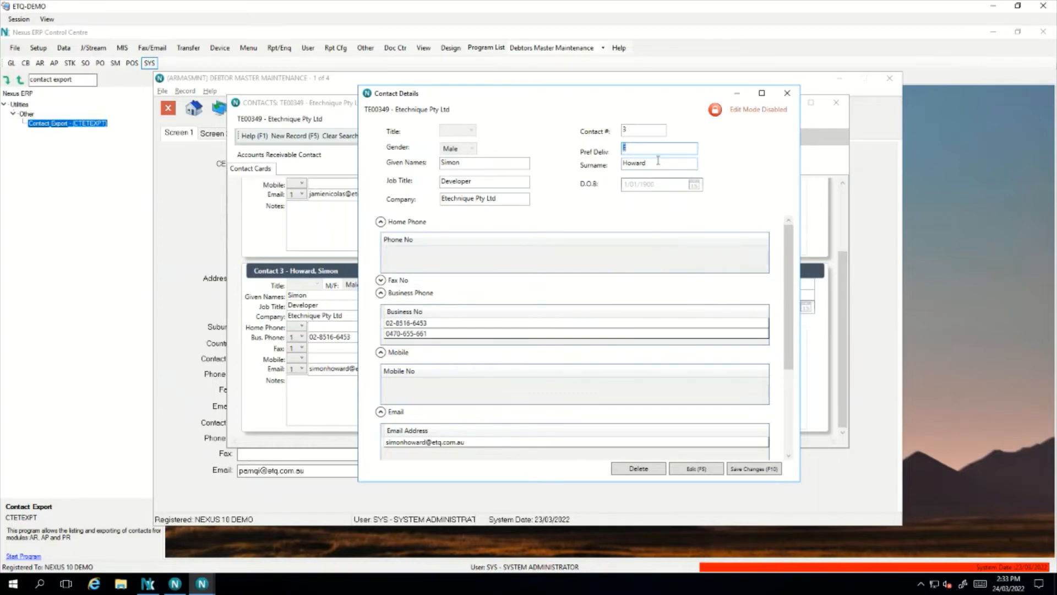
left_click(787, 93)
left_click(836, 103)
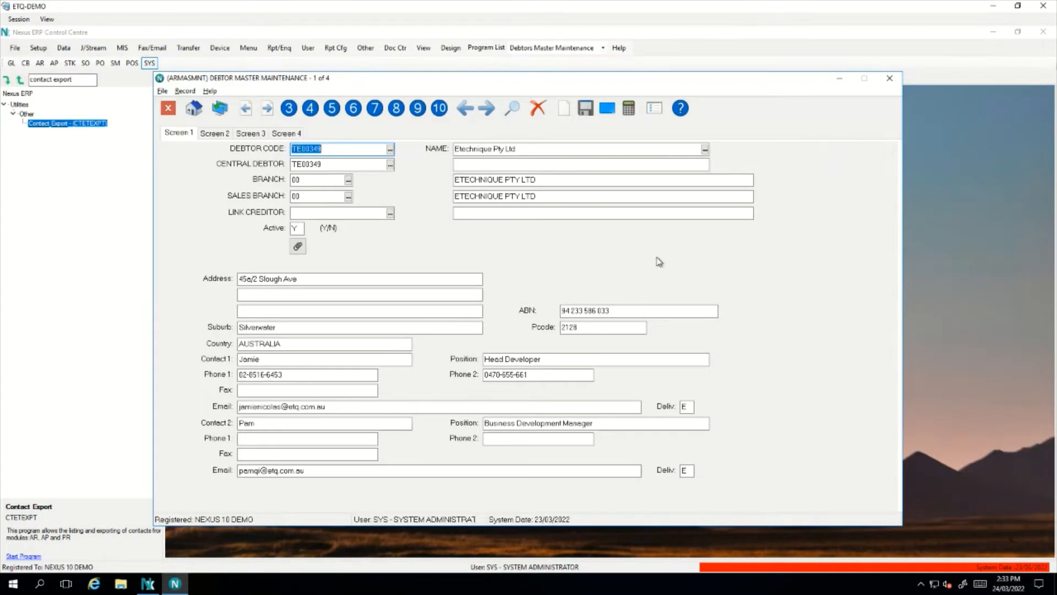
key("Escape")
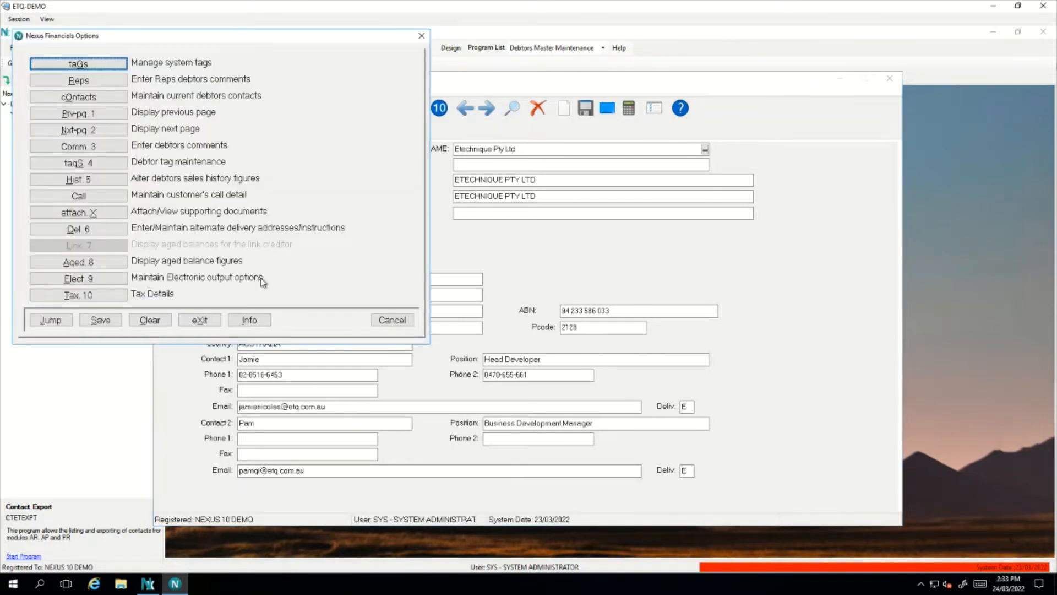
left_click(102, 278)
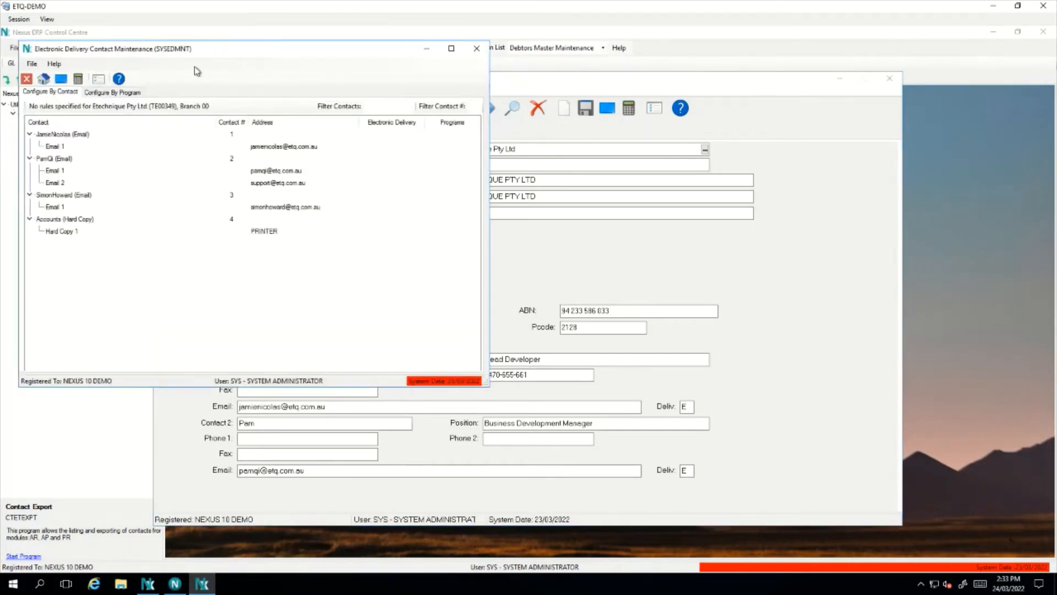
left_click_drag(191, 48, 489, 133)
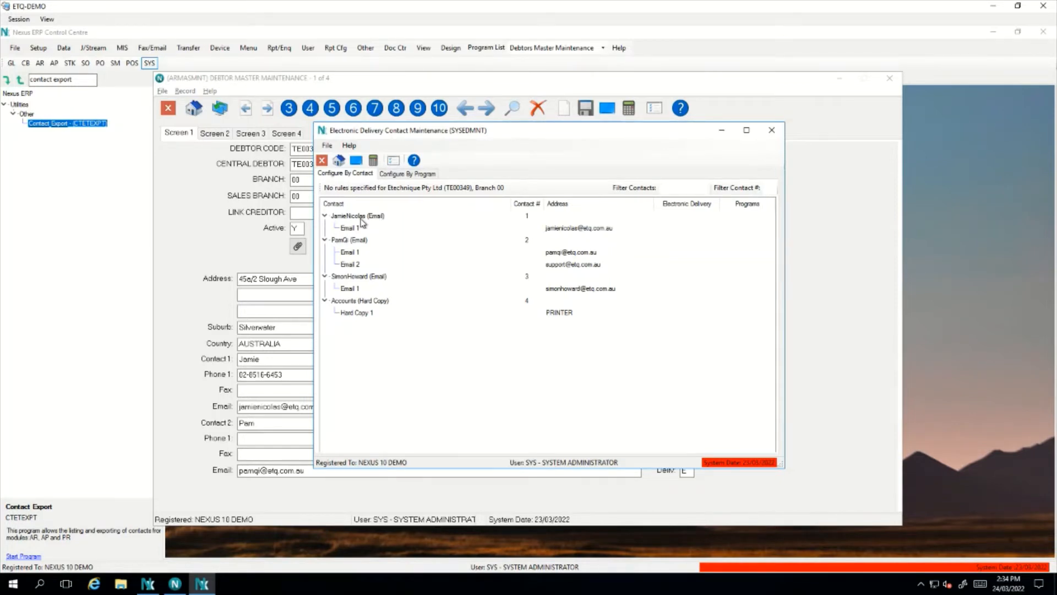
left_click(362, 218)
left_click(368, 241)
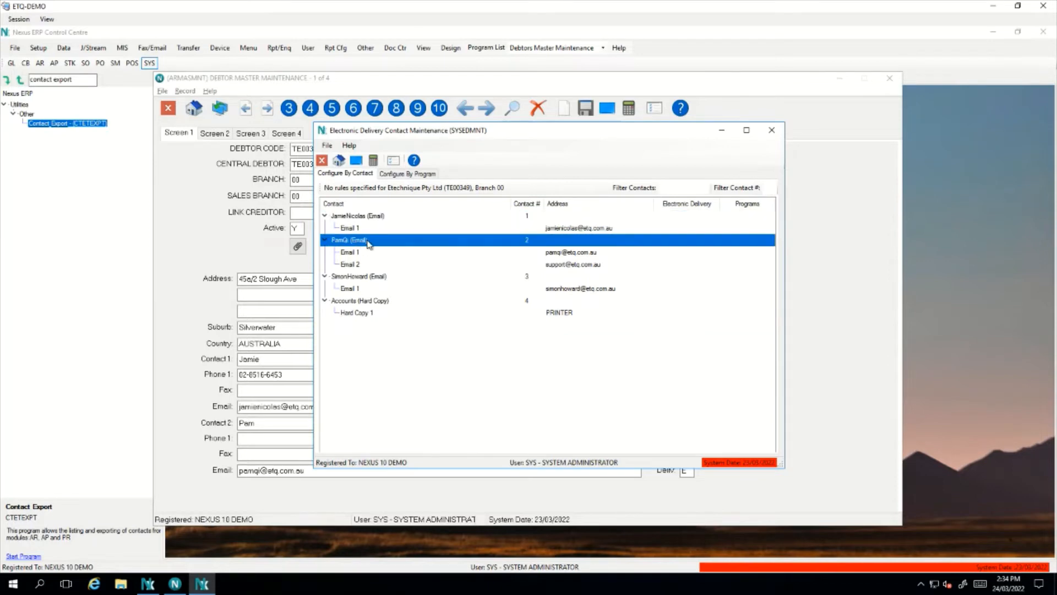
left_click(363, 277)
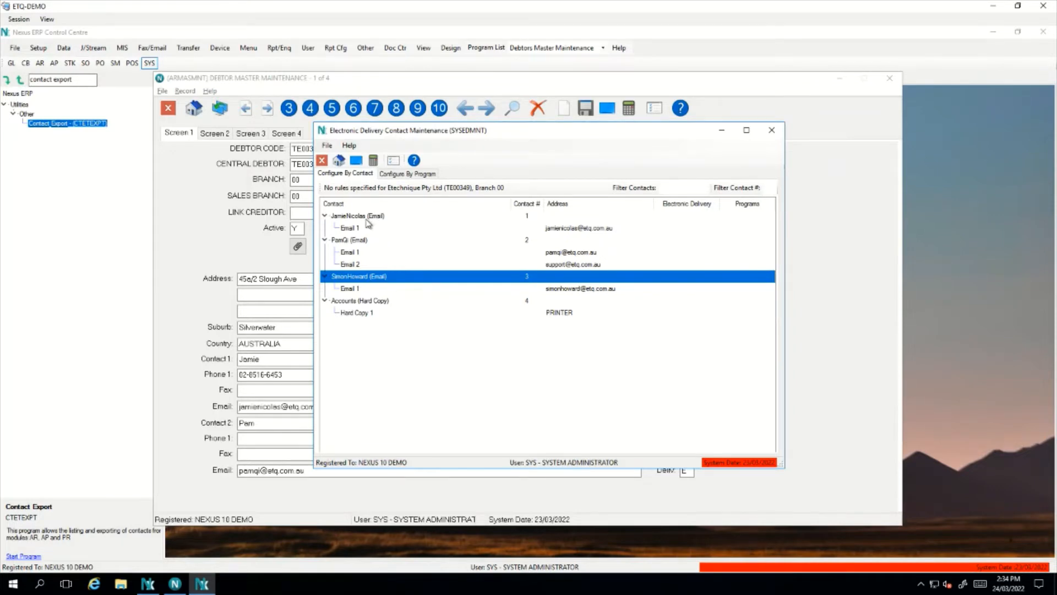
left_click(361, 253)
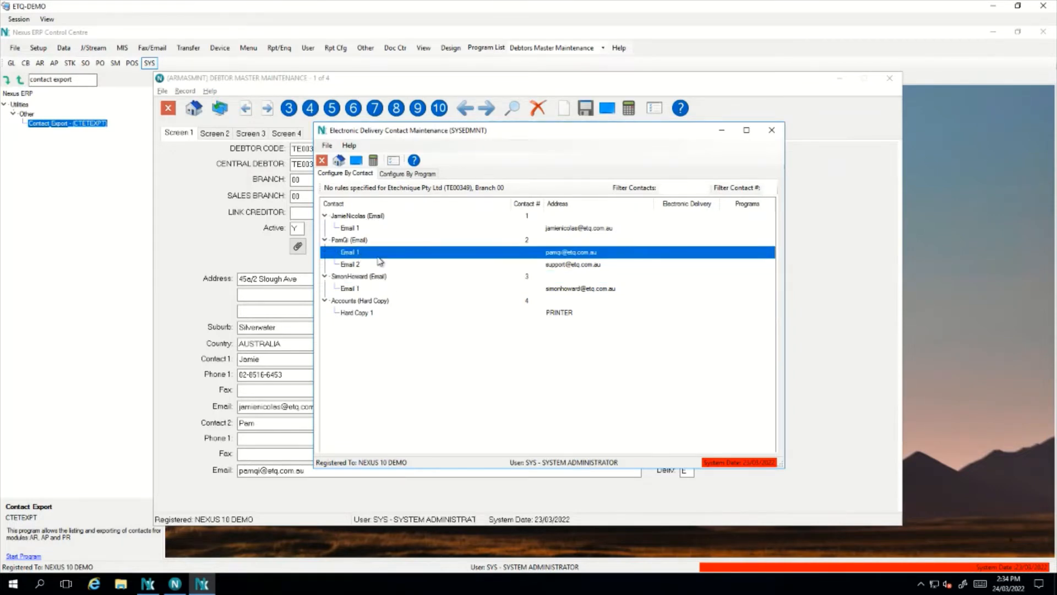
left_click(379, 265)
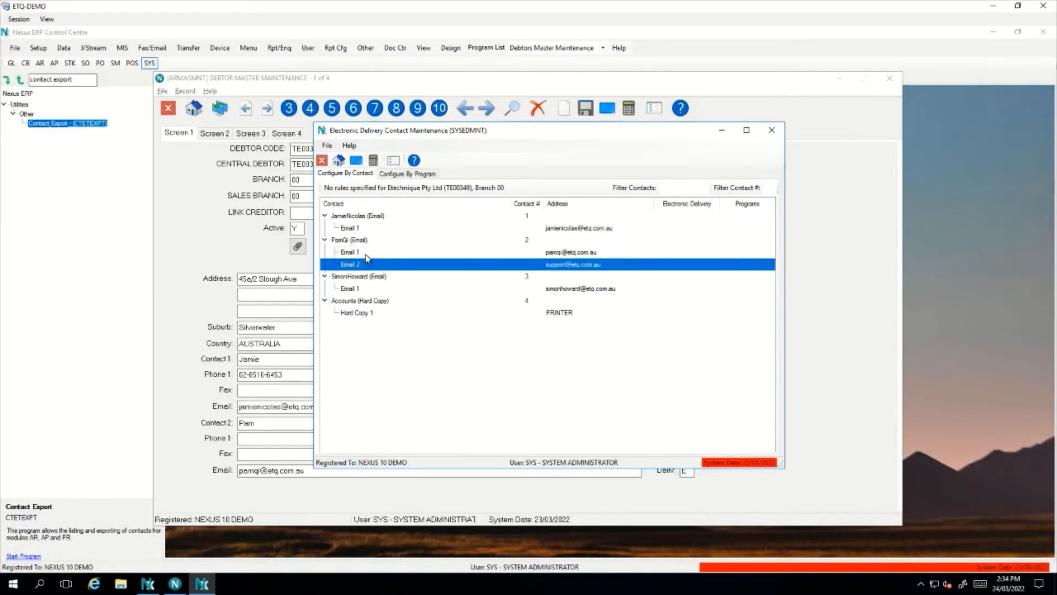
left_click(381, 314)
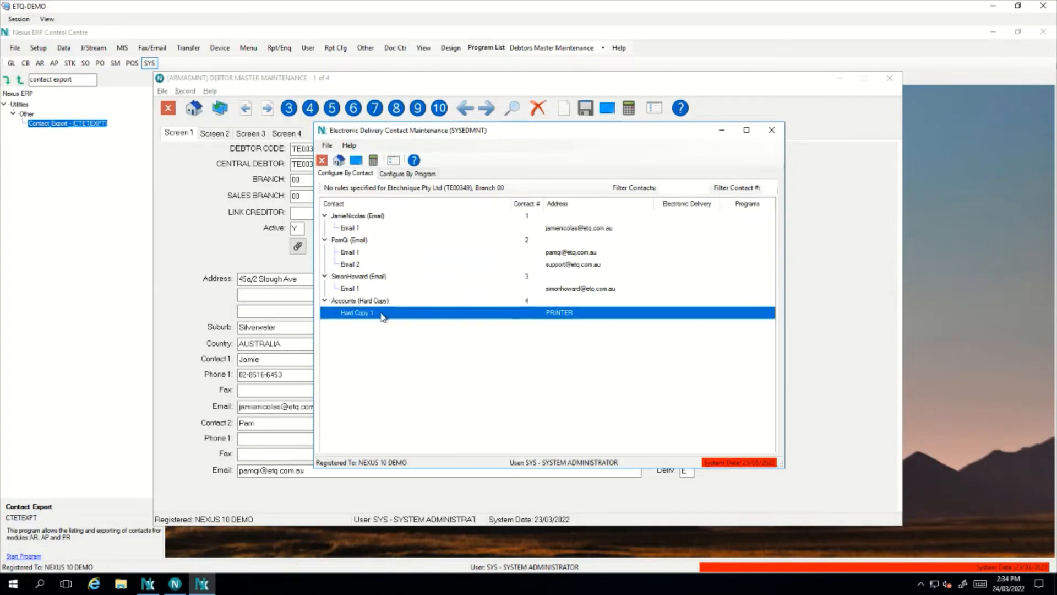
left_click(373, 290)
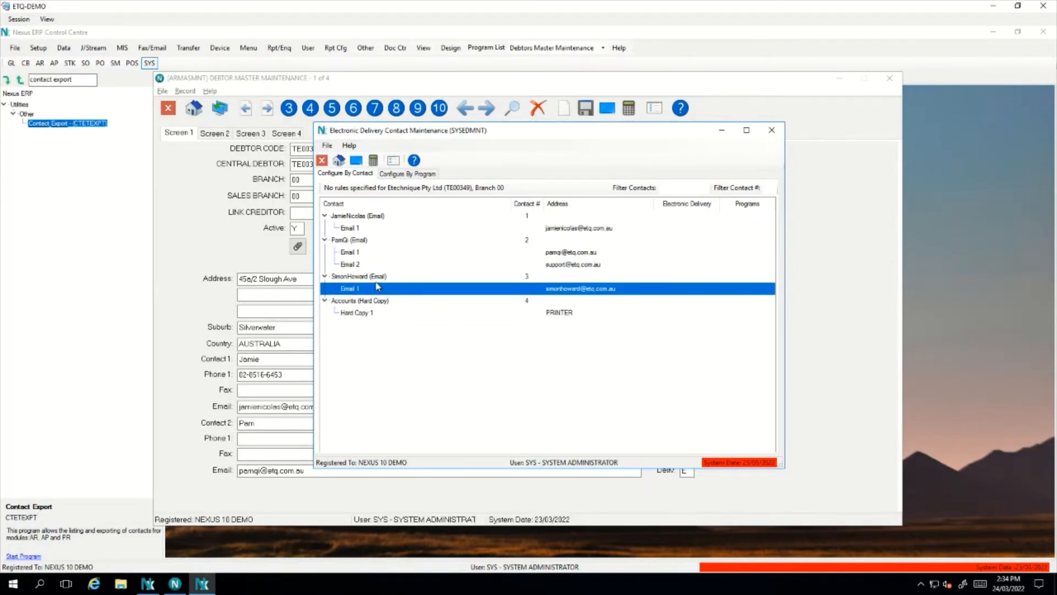
left_click(378, 230)
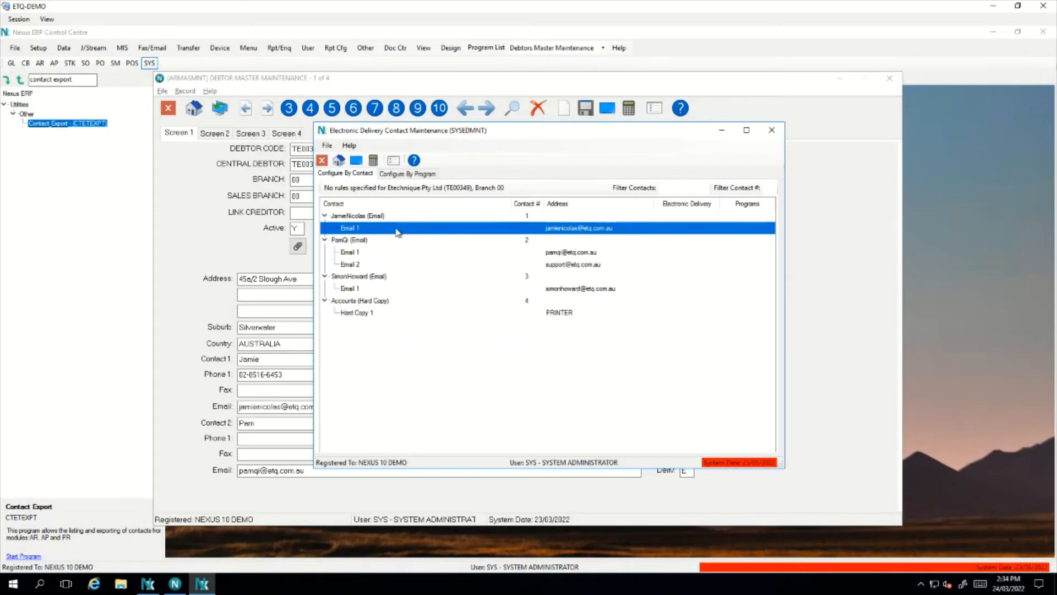
Tick Delivery for all programs on the first contact's Email 1 line and save
right_click(398, 229)
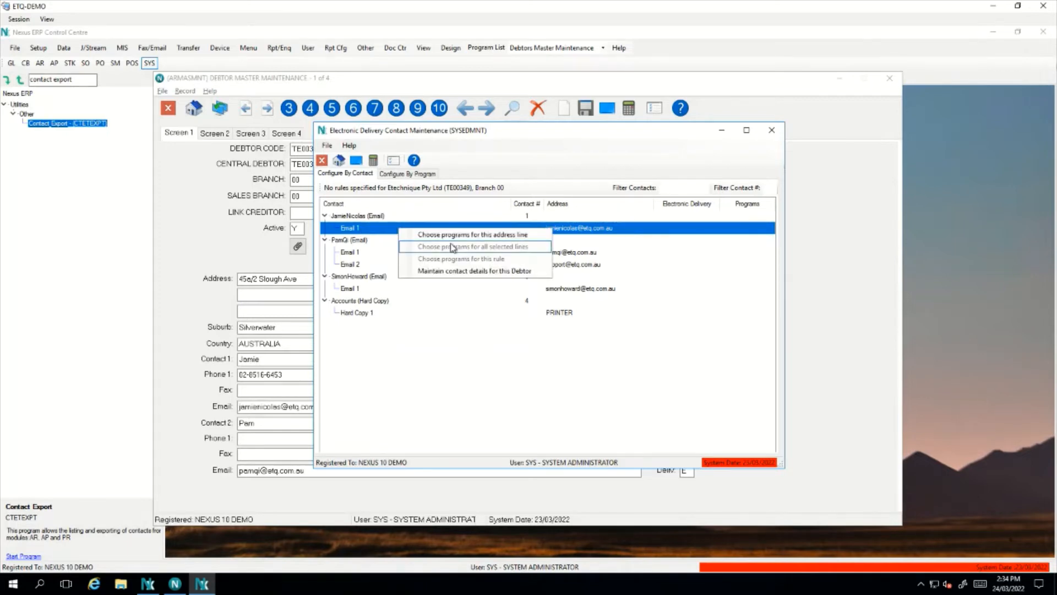
left_click(389, 236)
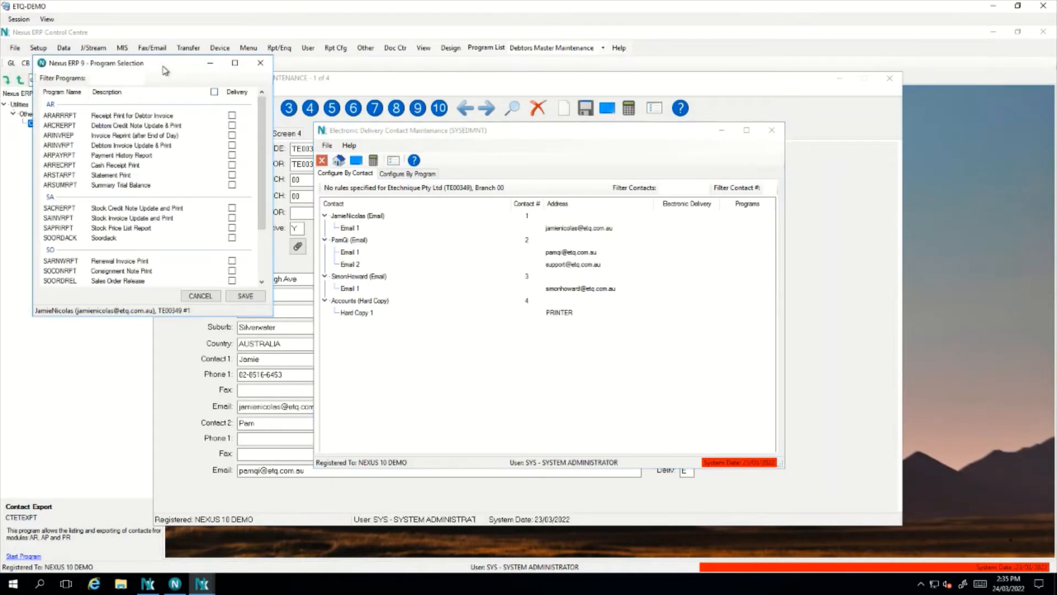
left_click_drag(166, 65, 542, 137)
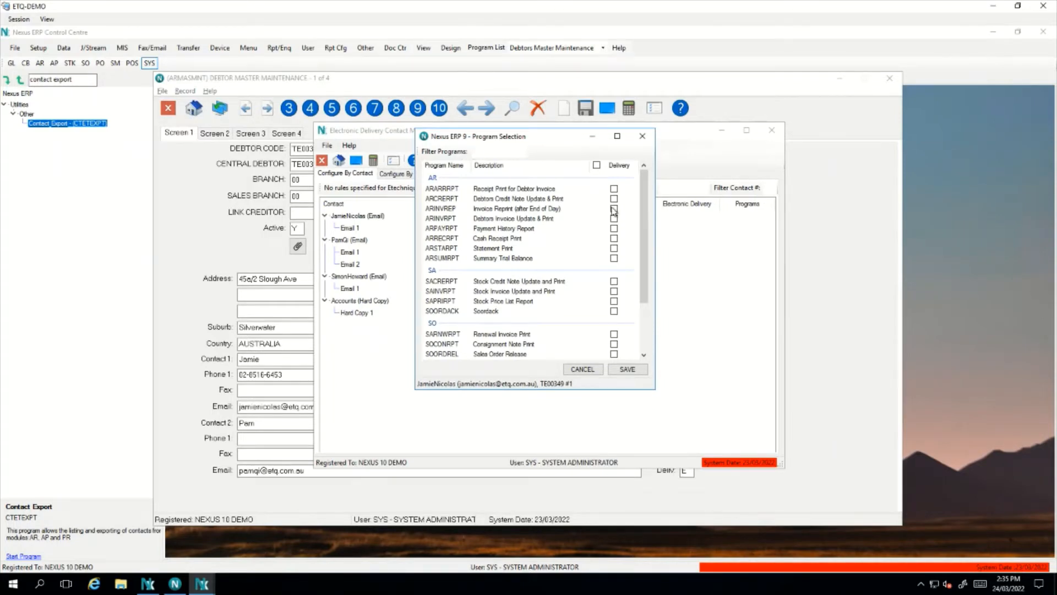
mouse_move(644, 208)
left_mouse_down()
mouse_move(641, 252)
mouse_move(646, 196)
left_mouse_up()
left_click(598, 166)
left_click(628, 369)
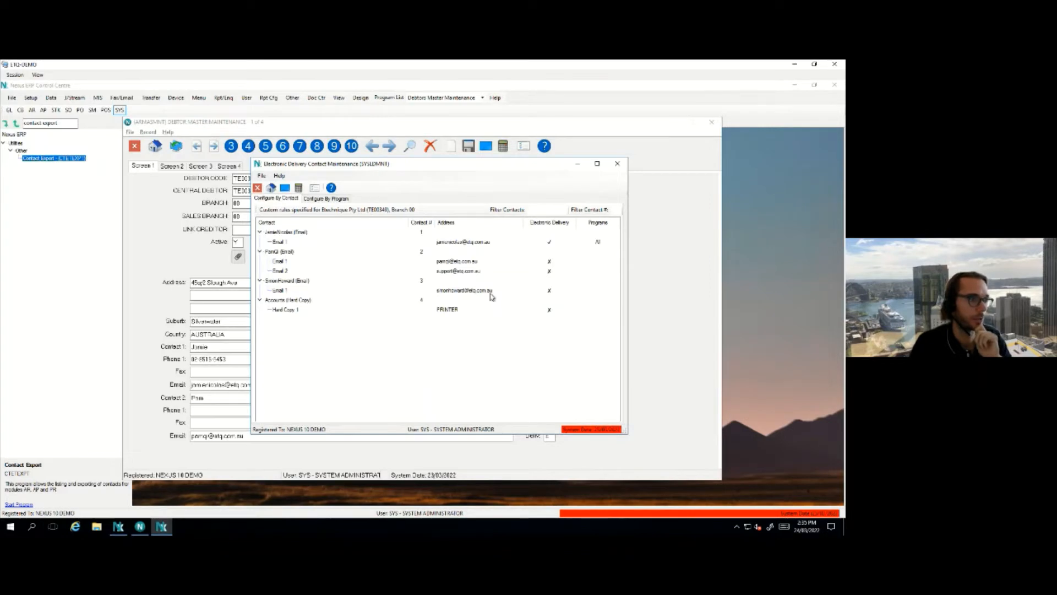
Tick Delivery for SAINVRPT only on the third contact's Email 1 line and save
double_click(462, 292)
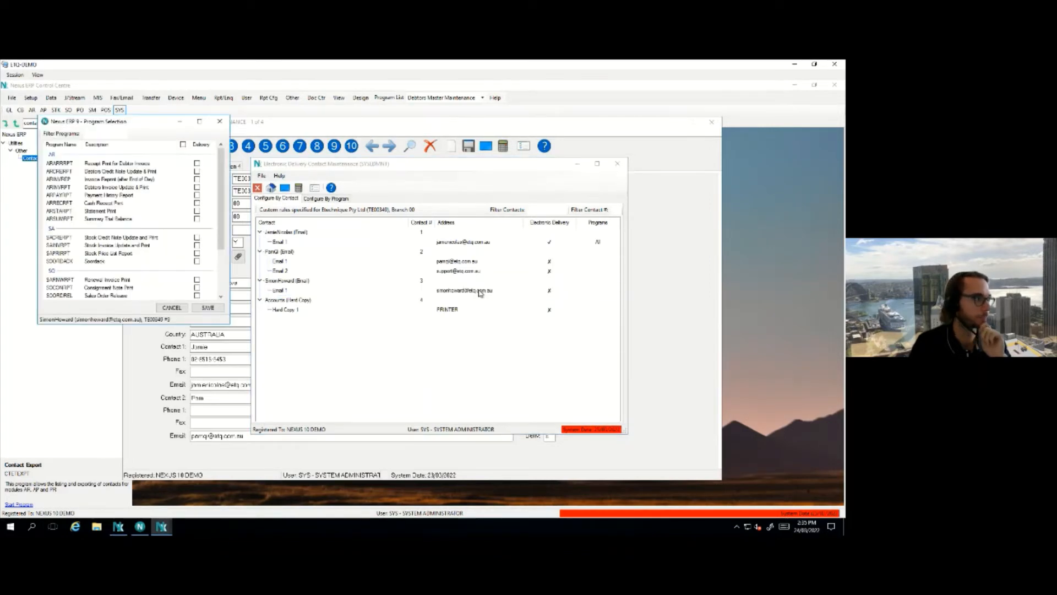
left_click_drag(153, 126, 460, 164)
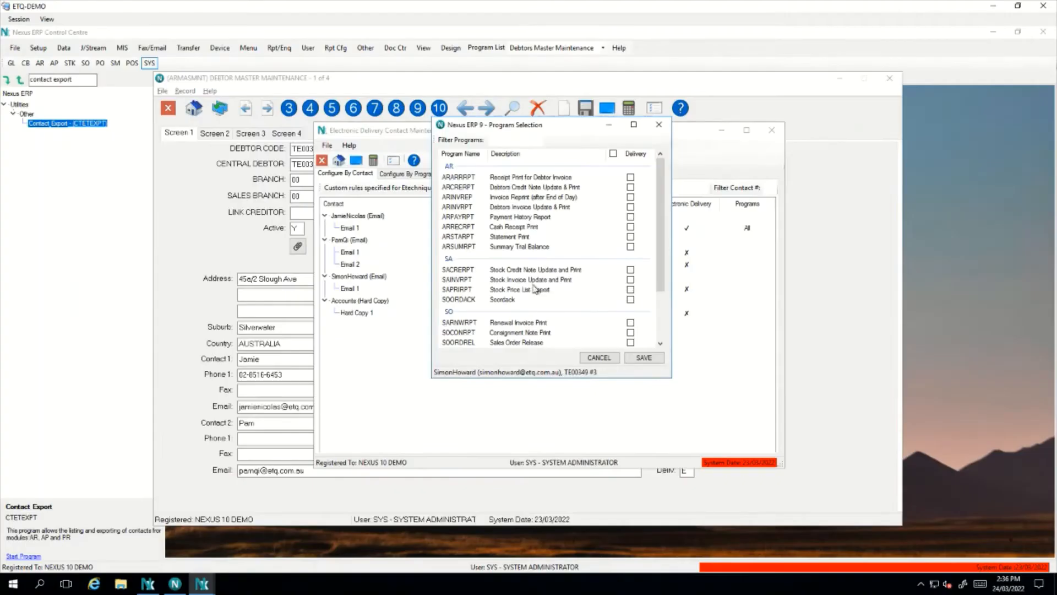
left_click(631, 280)
left_click(650, 358)
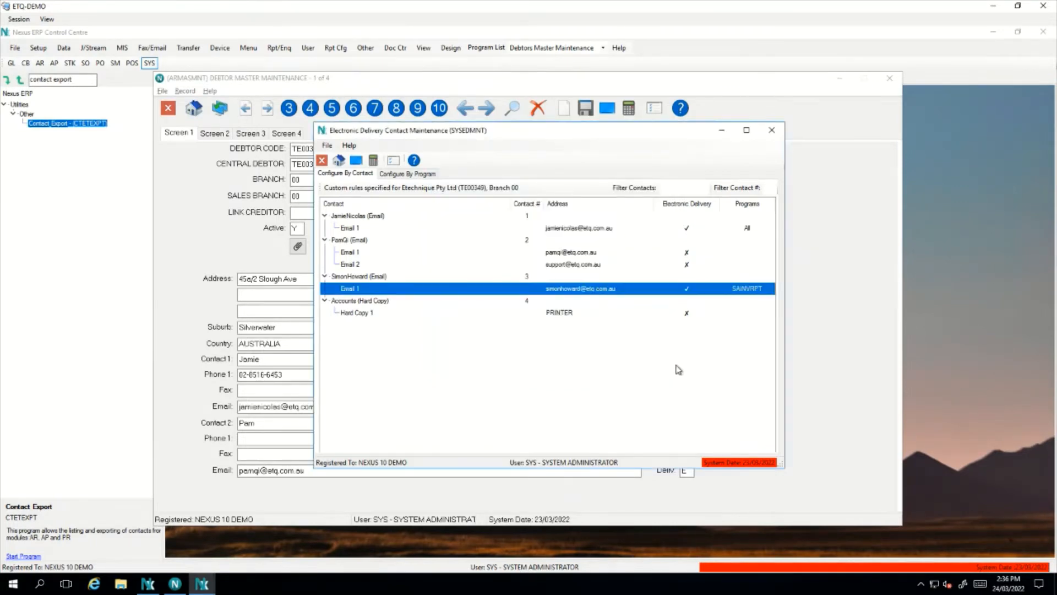
Review the delivery rules on the first, second and third contacts' email lines
left_click(699, 231)
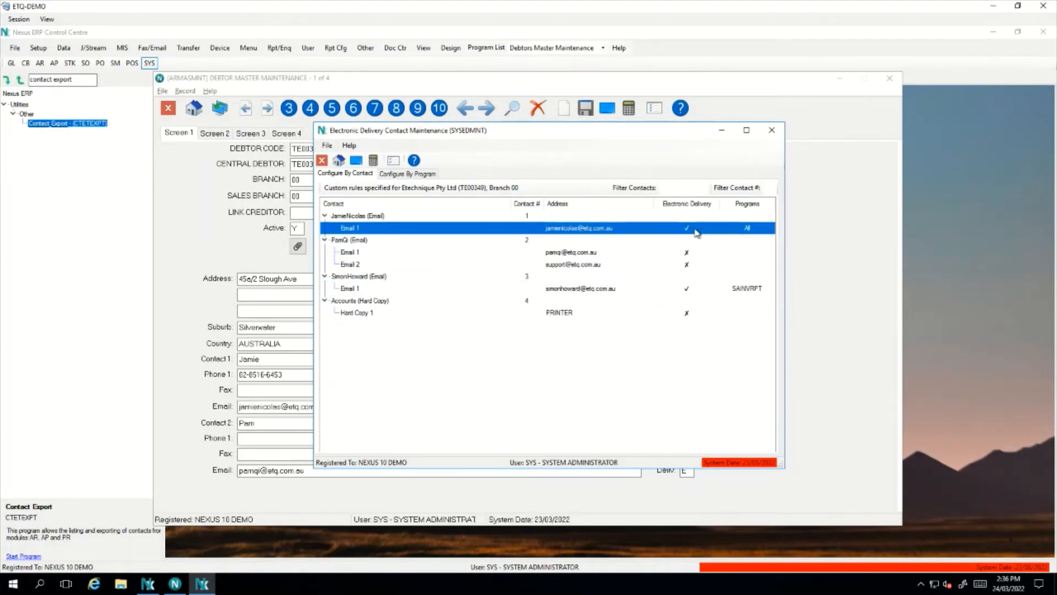
left_click(690, 255)
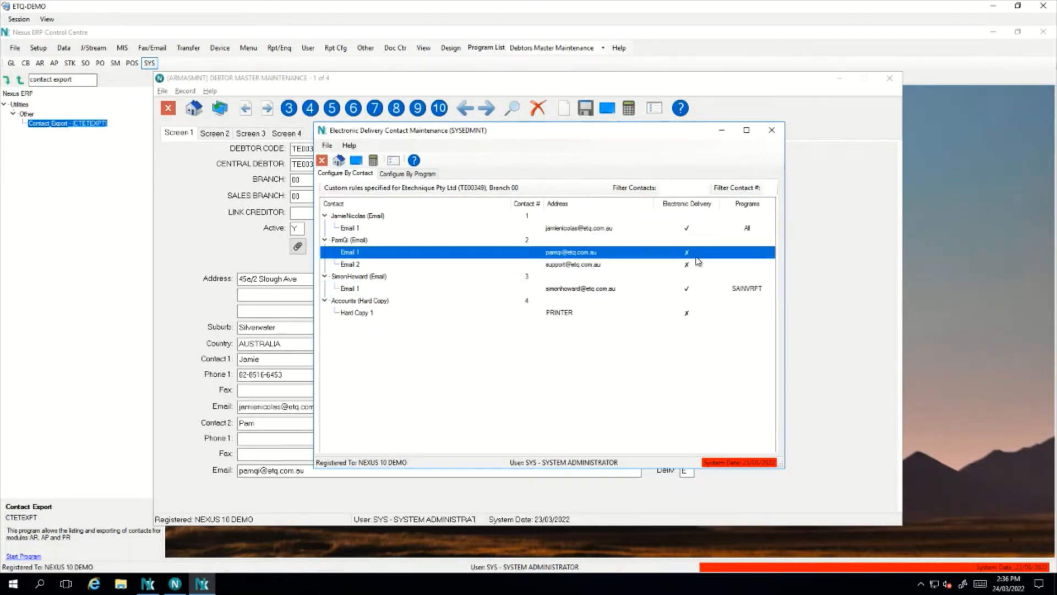
left_click(702, 267)
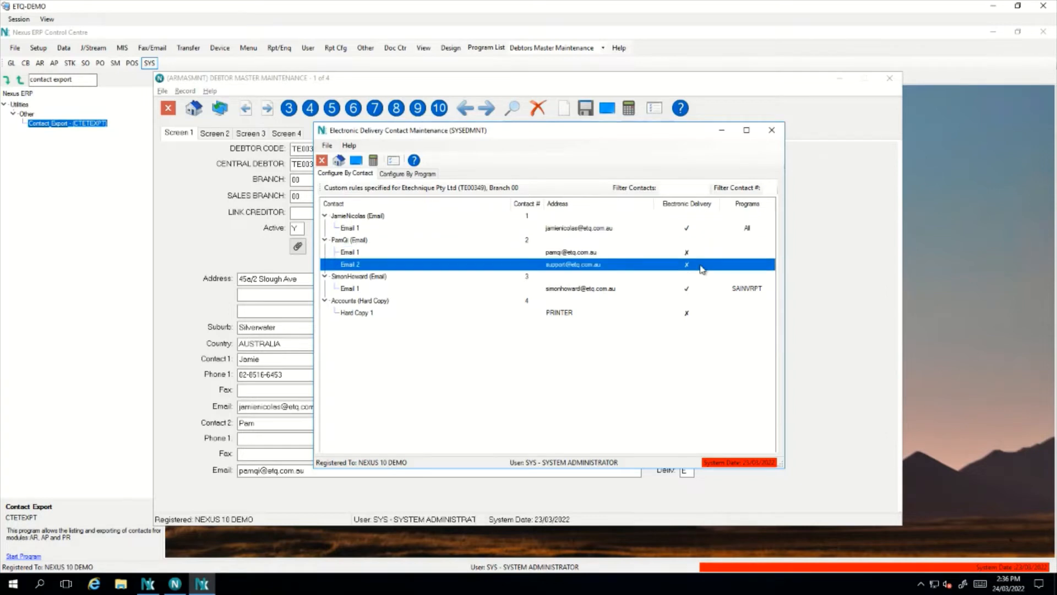
left_click(697, 290)
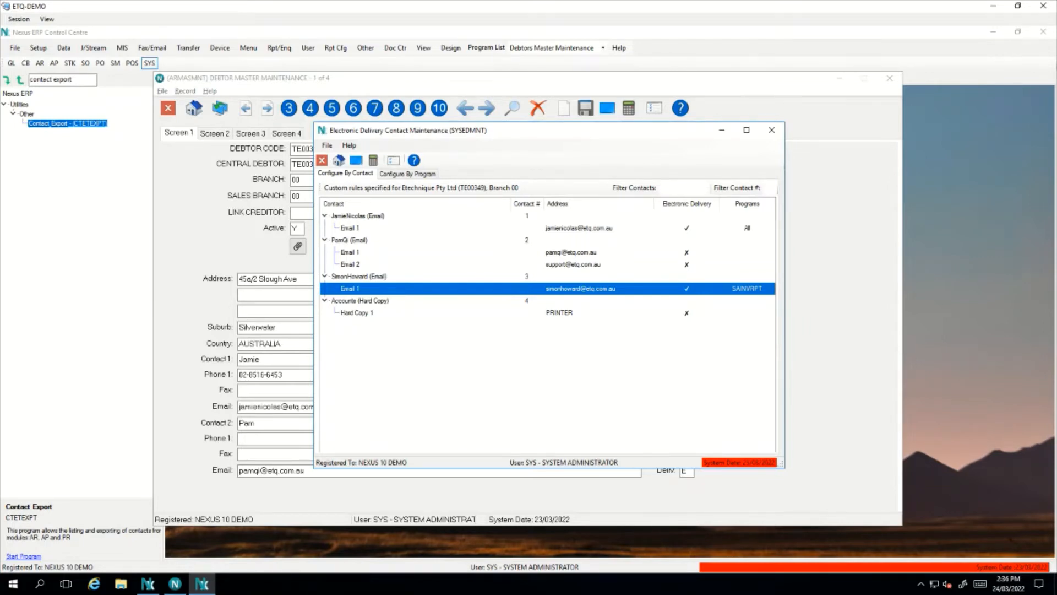
Check SAINVRPT's recipients (first and third contacts) by program, then close Electronic Delivery Contact Maintenance
left_click(421, 181)
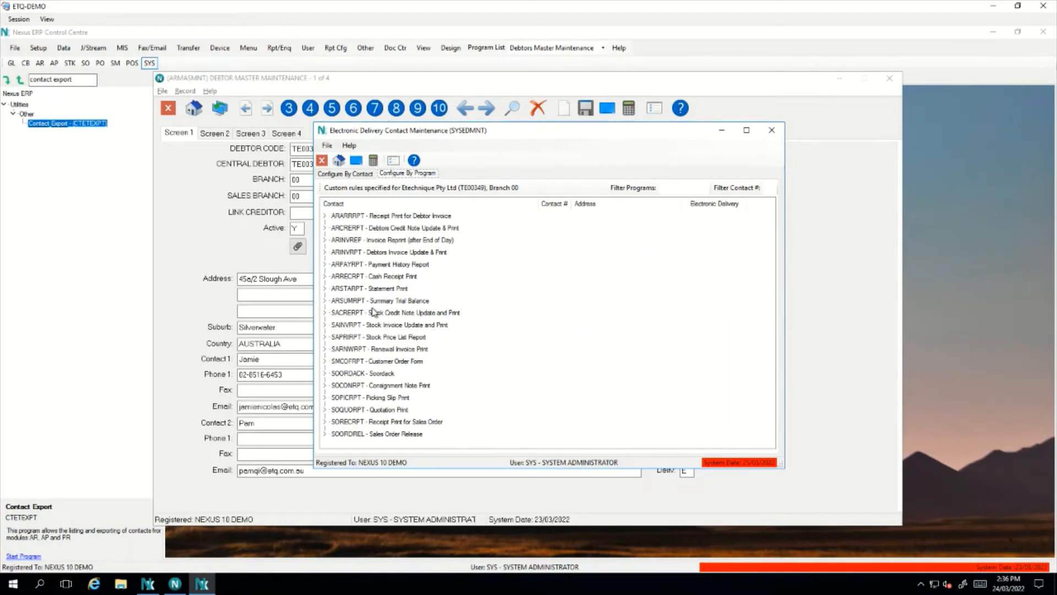
left_click(325, 325)
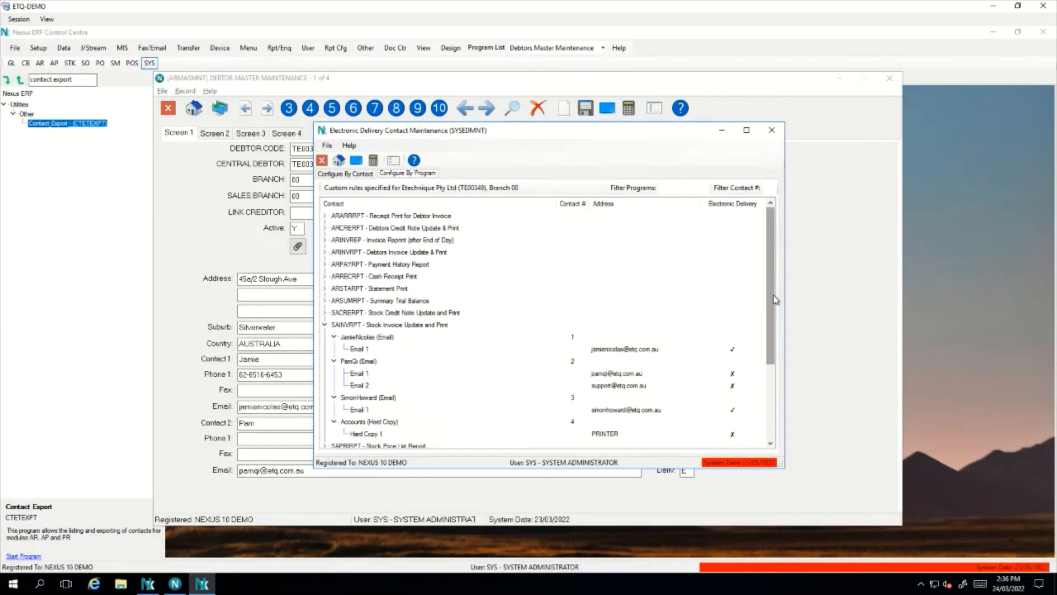
left_click_drag(774, 297, 773, 327)
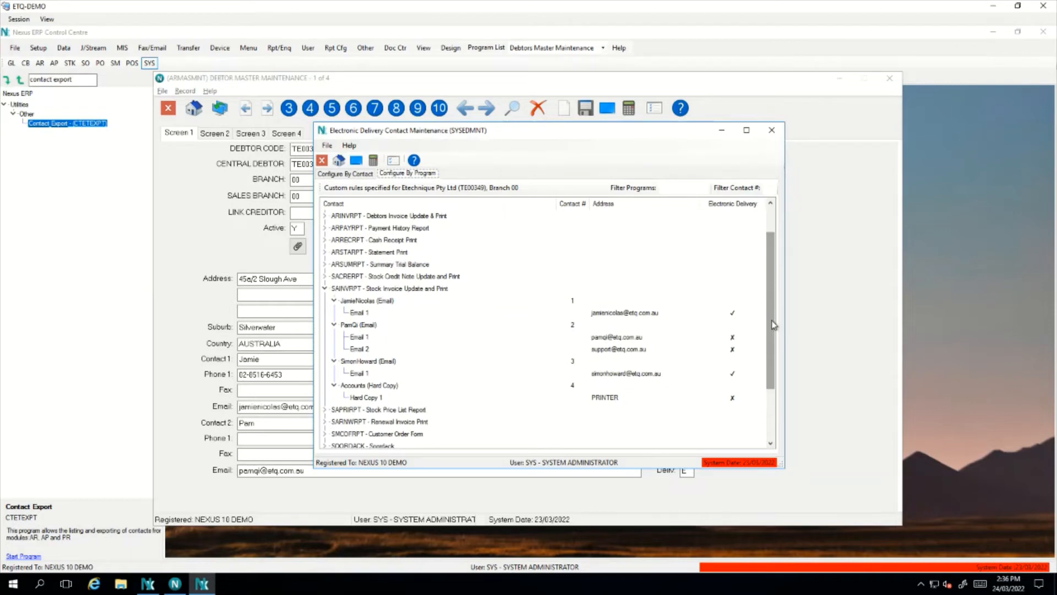
left_click(356, 313)
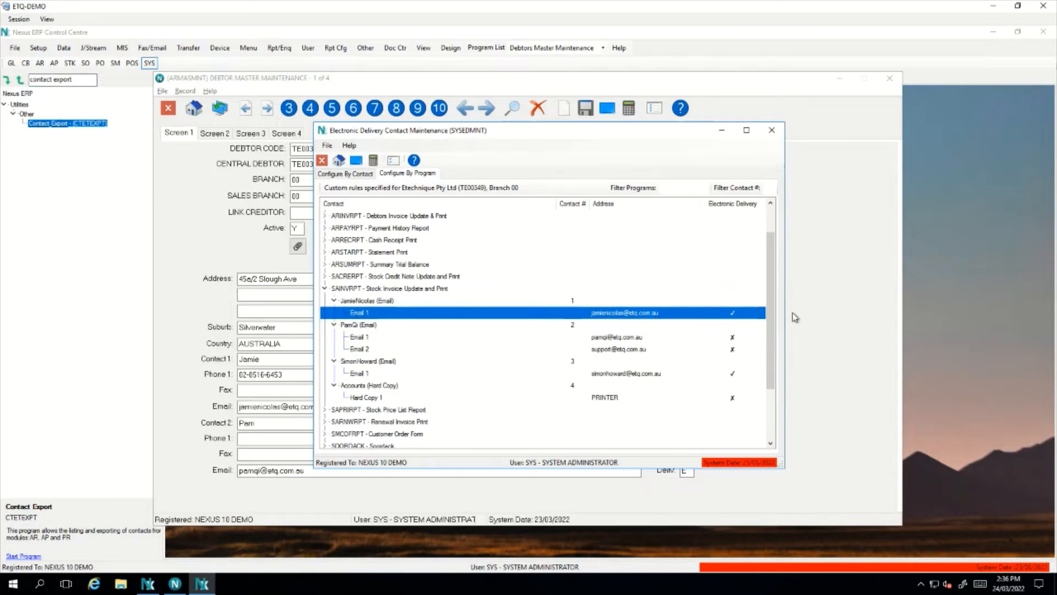
left_click(508, 373)
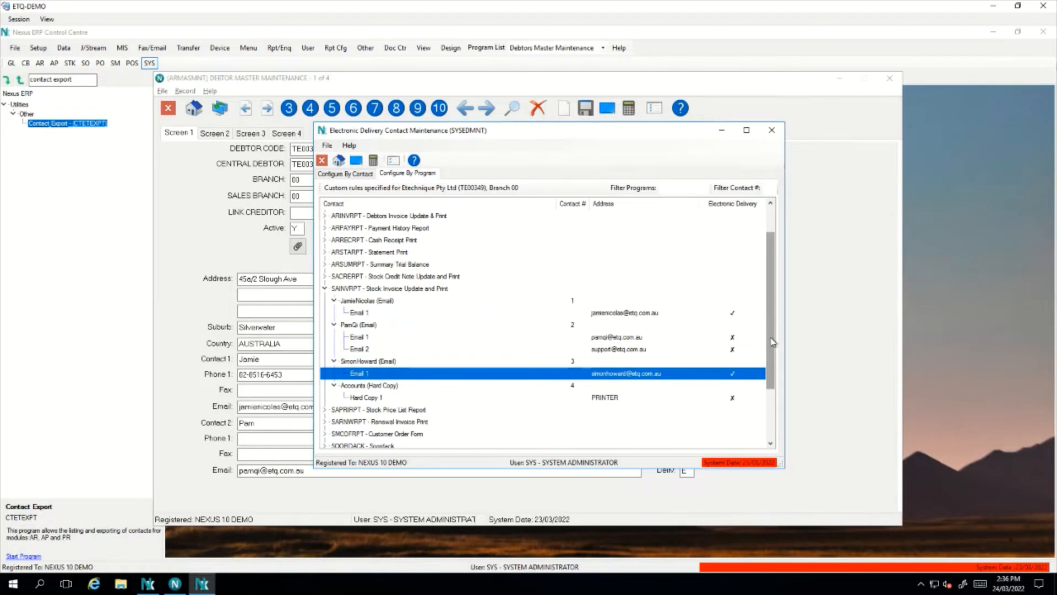
mouse_move(770, 342)
left_mouse_down()
mouse_move(770, 366)
mouse_move(774, 307)
mouse_move(774, 336)
left_mouse_up()
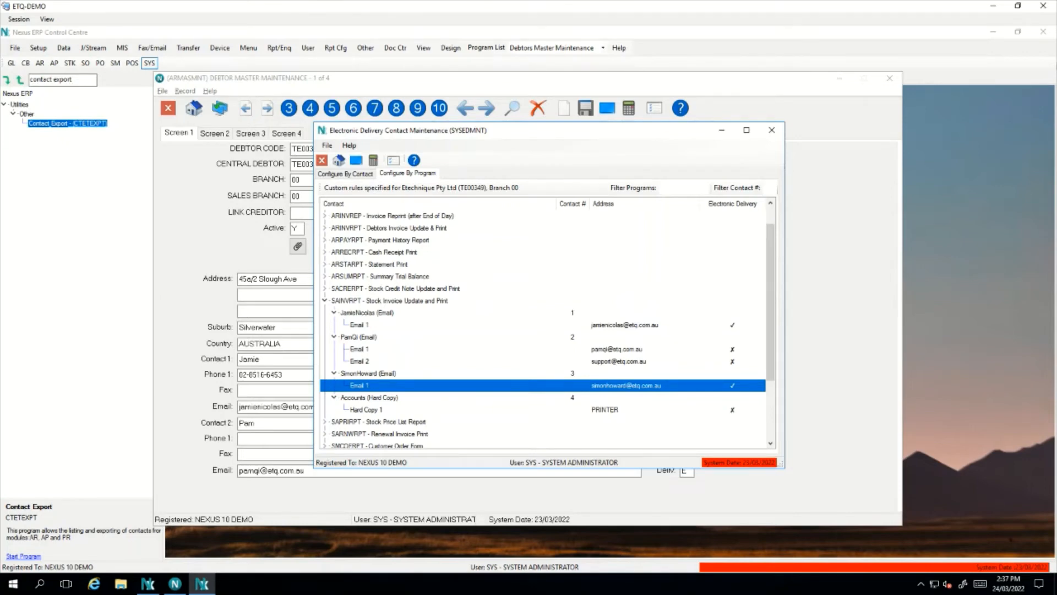
left_click(778, 137)
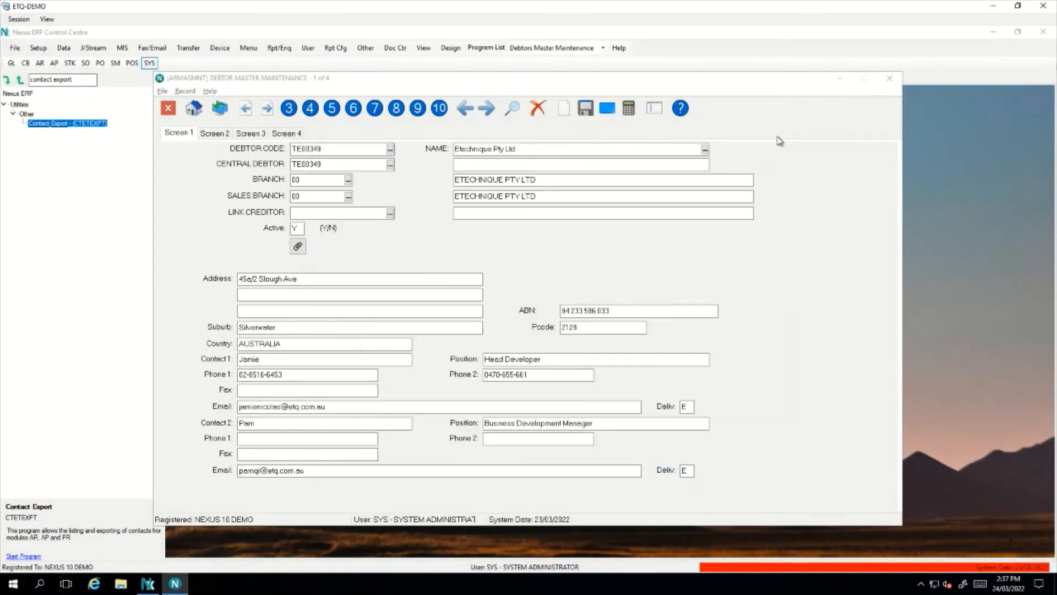
Enter a profile order of 5 Caesar dressing, 1 bechamel, 3 cottonseed oil, choosing Direct
left_click(893, 83)
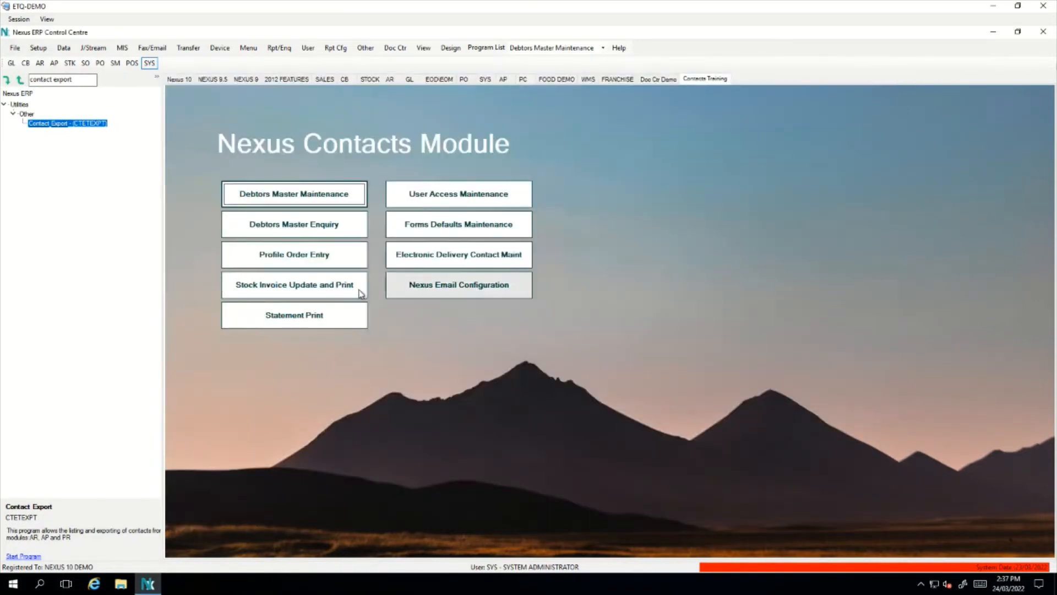
left_click(330, 259)
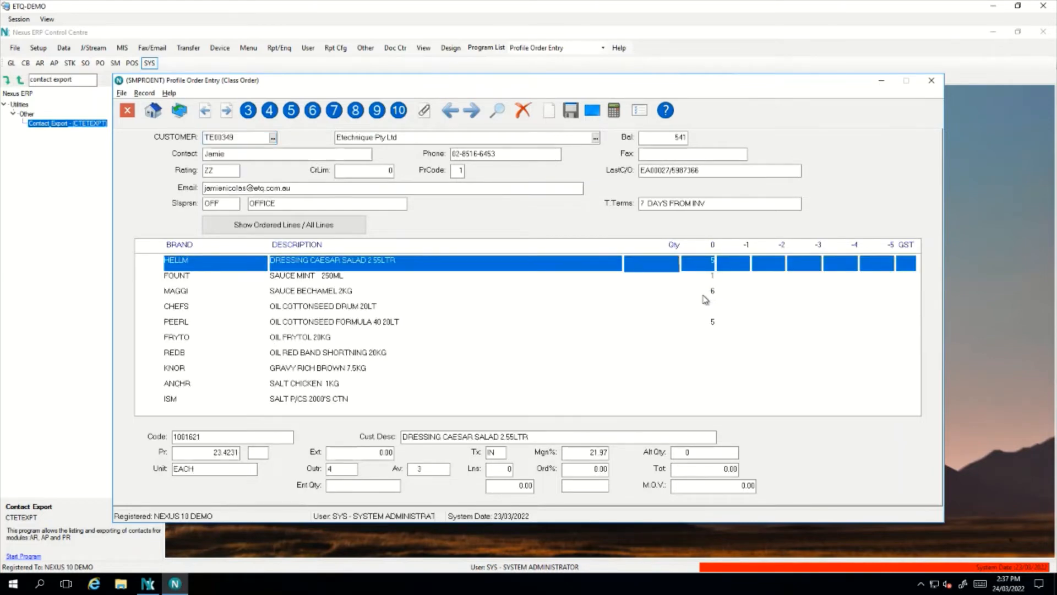
key("Return")
key("Return")
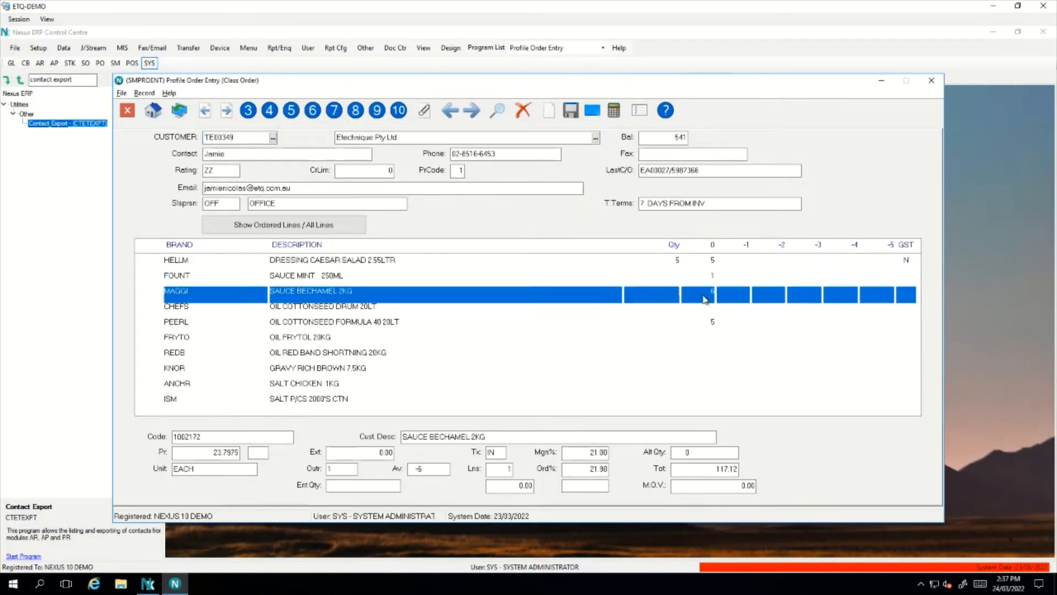
type("1")
key("Return")
key("Return")
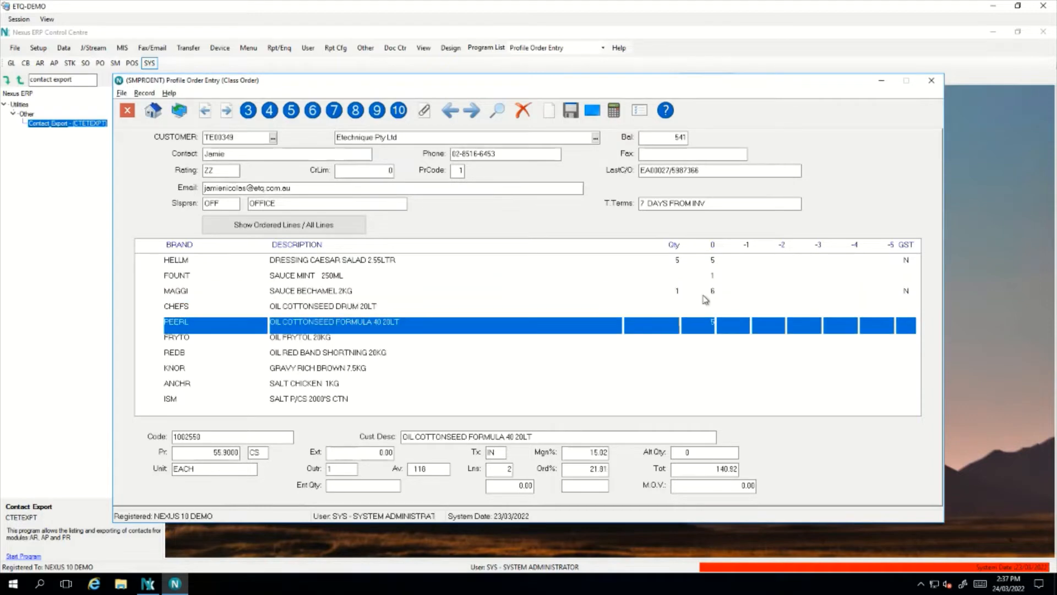
type("1")
key("Escape")
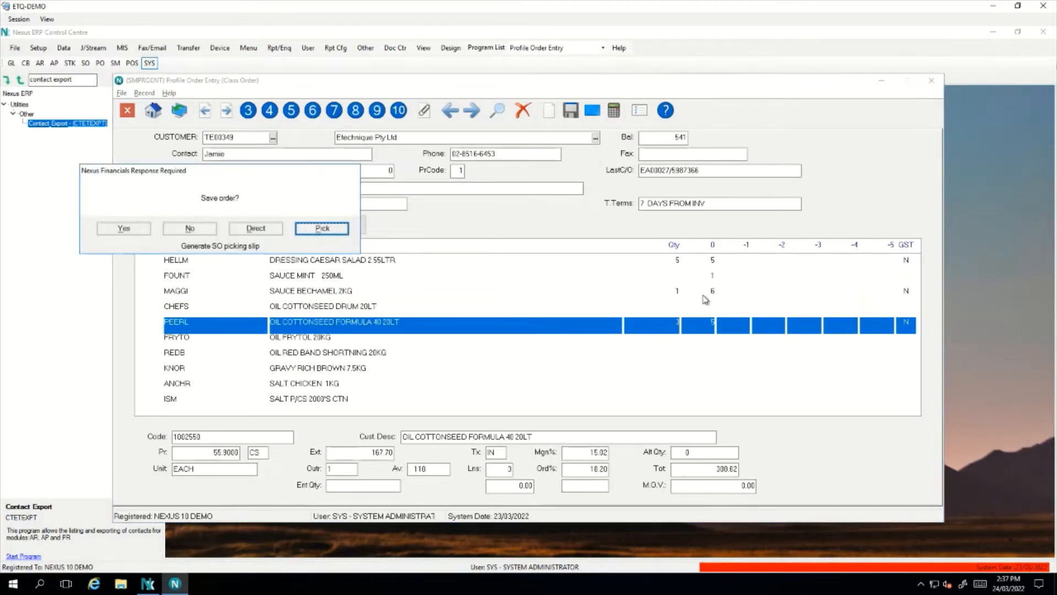
key("Left")
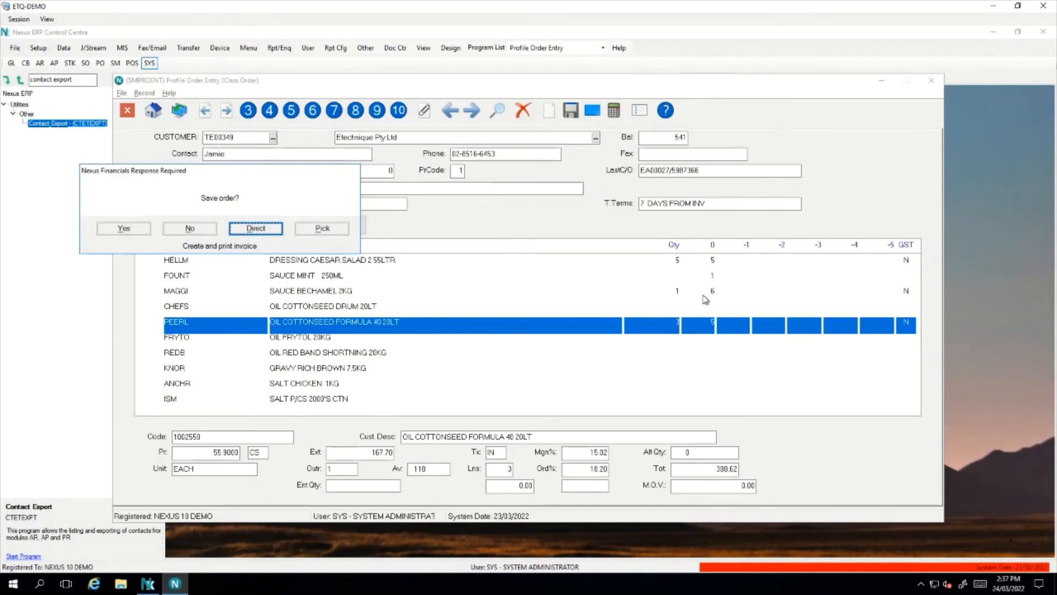
Save as a direct invoice with customer order reference 'test456' and accept the order details
key("Return")
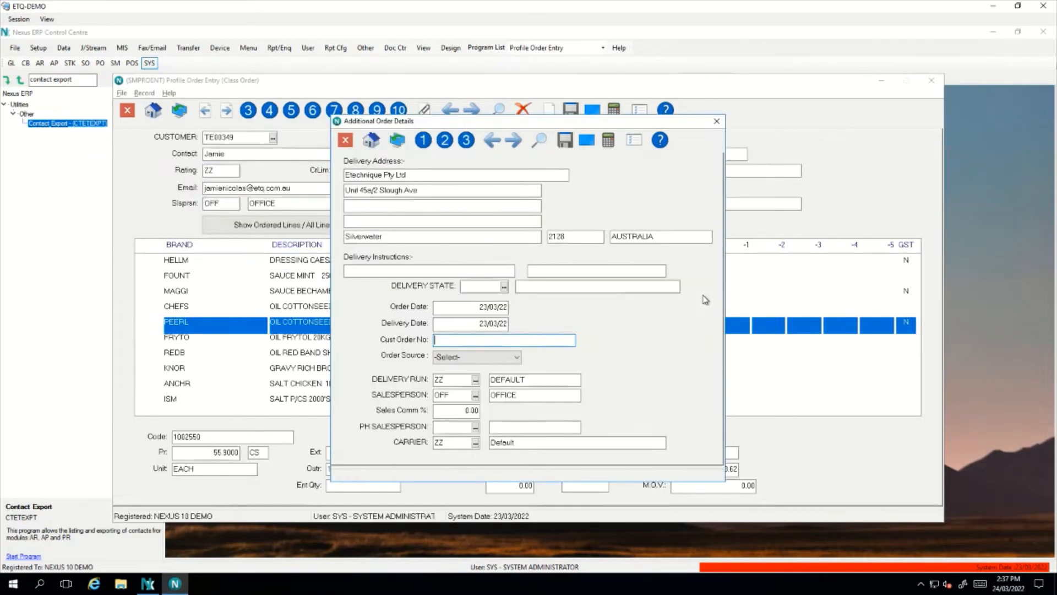
type("test123")
type("456")
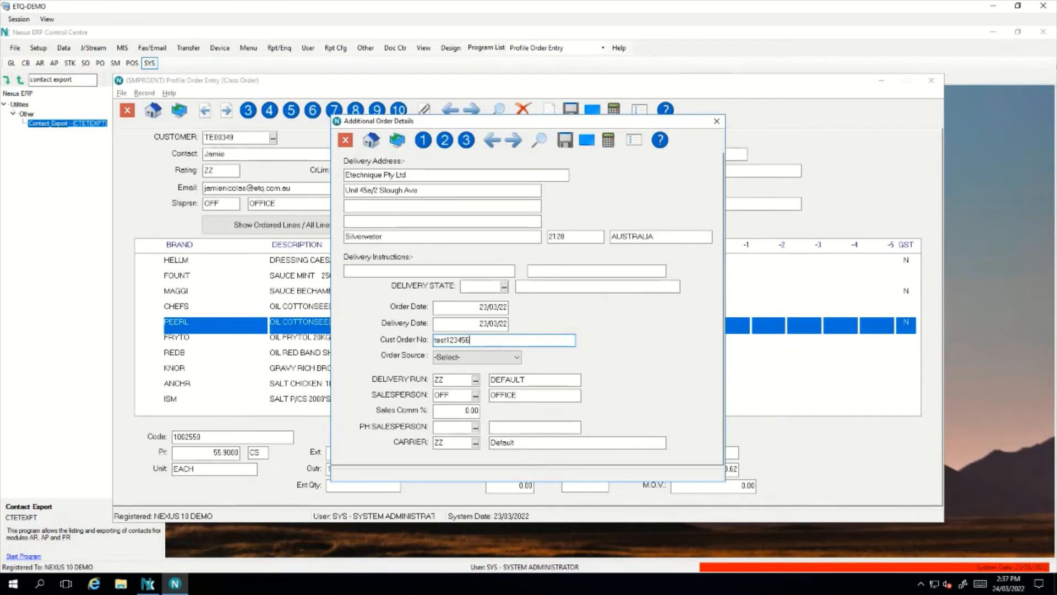
key("Tab")
key("Return")
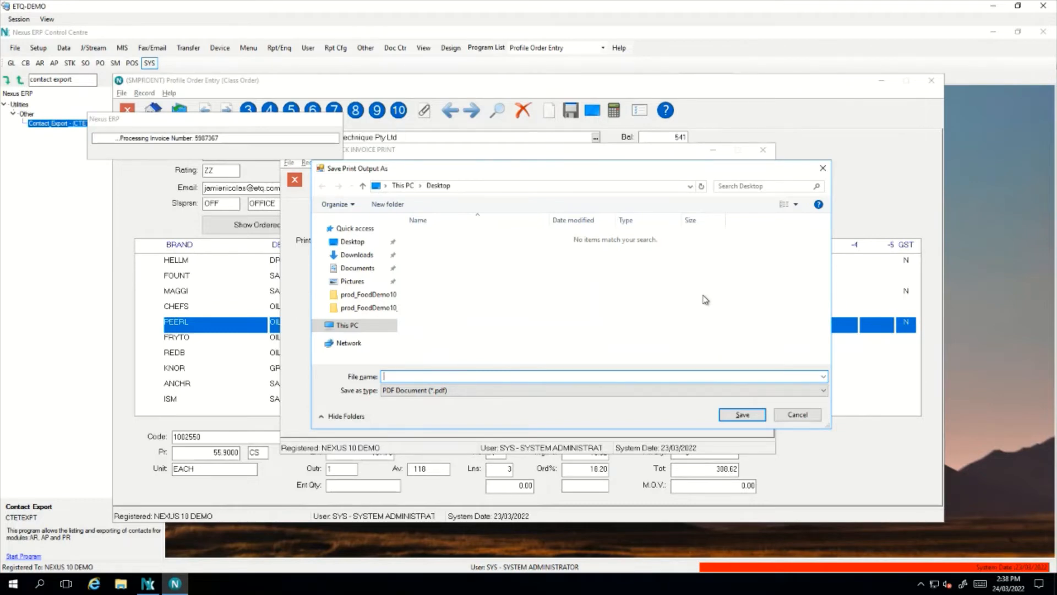
Save the invoice printout as the PDF 'printoutput1'
type("printoutput1")
left_click(750, 414)
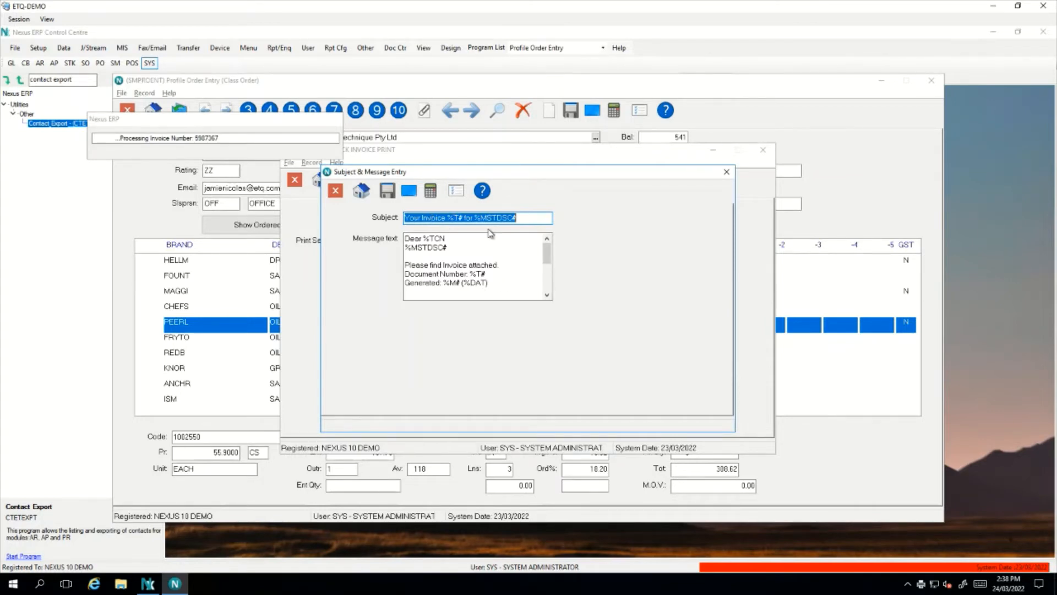
Send the invoice email with subject 'Your Invoice %T# for %MSTDSC#' and the default message
left_click(432, 239)
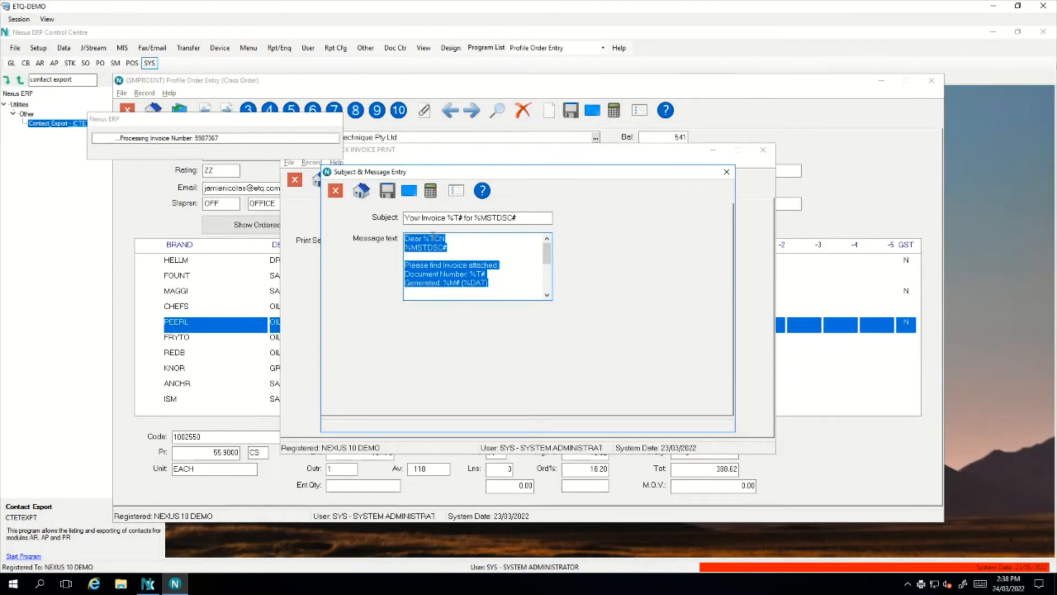
key("Tab")
key("Return")
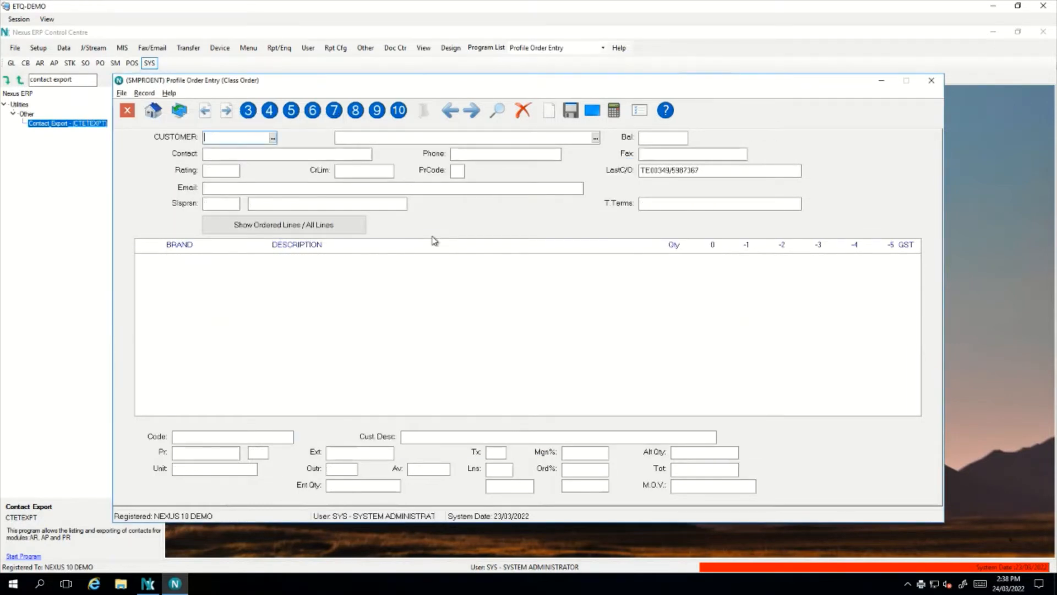
Open printoutput1 from the Desktop, check the three-line 308.62 invoice at 100%, then close Acrobat
left_click(931, 80)
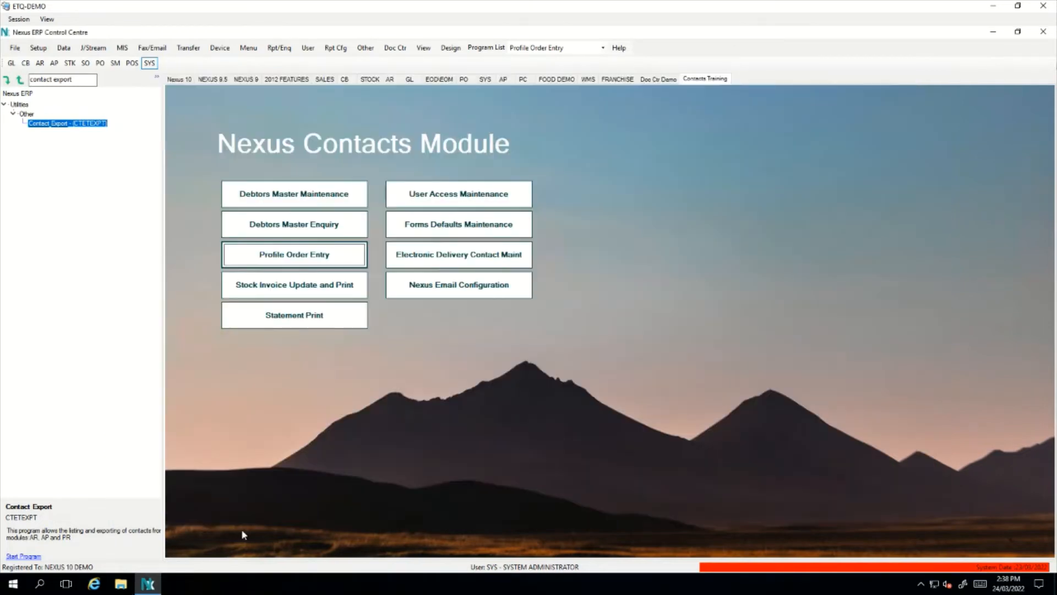
left_click(120, 583)
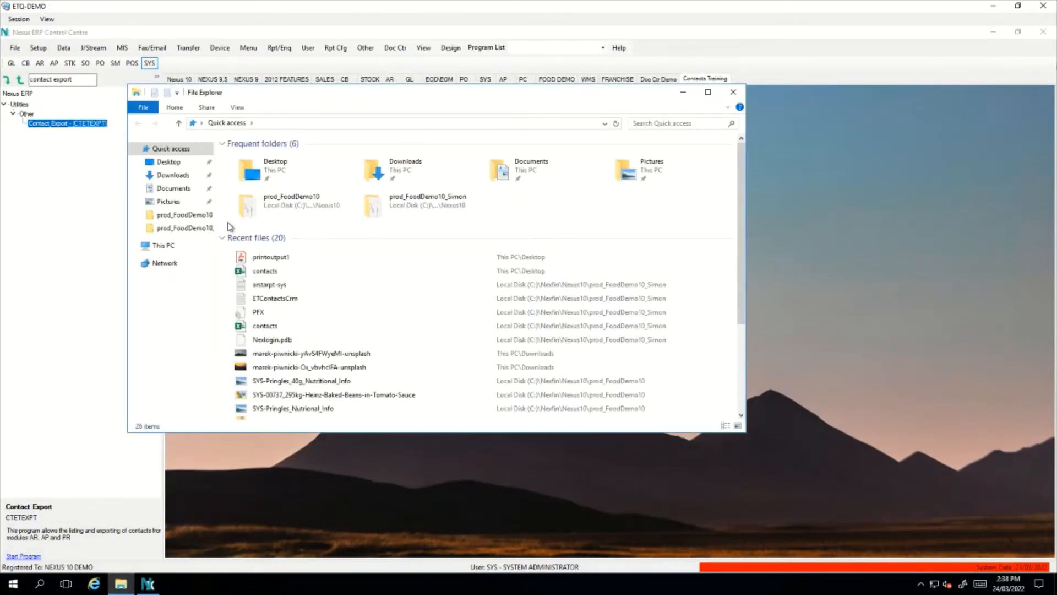
left_click(169, 161)
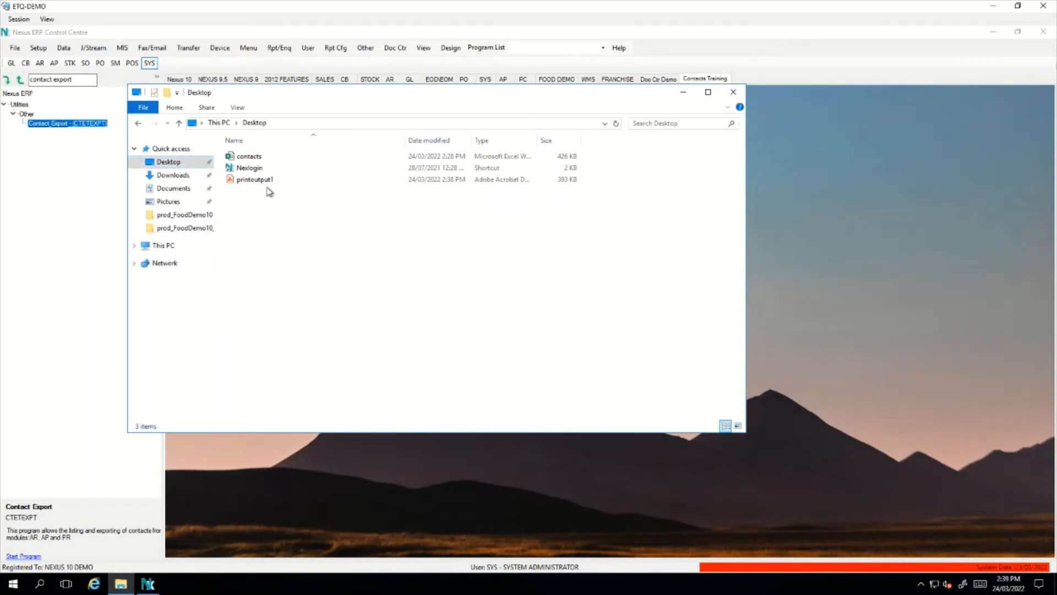
double_click(263, 182)
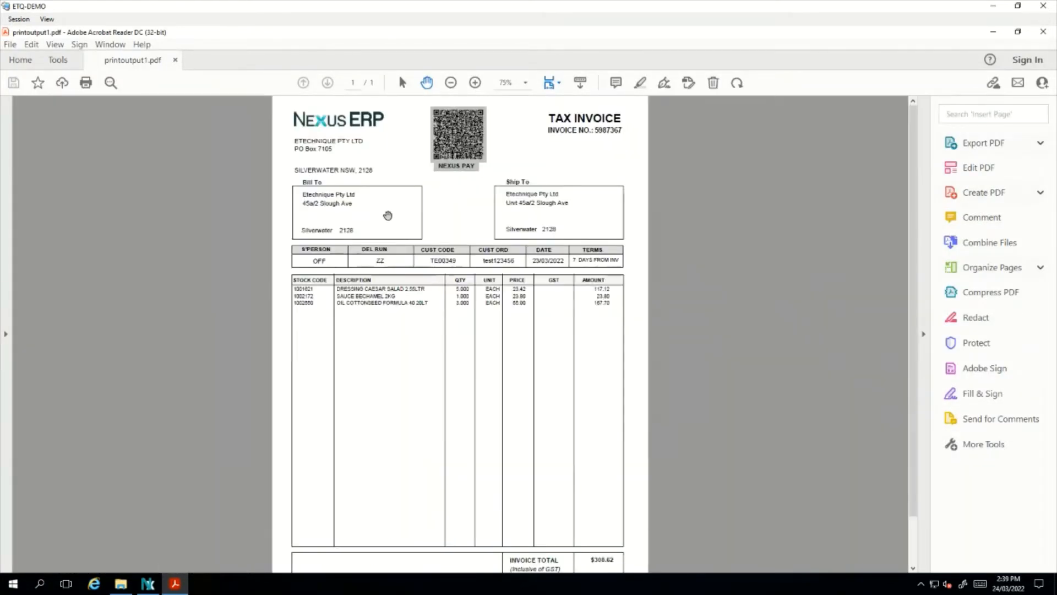
scroll(388, 215, "up", 1)
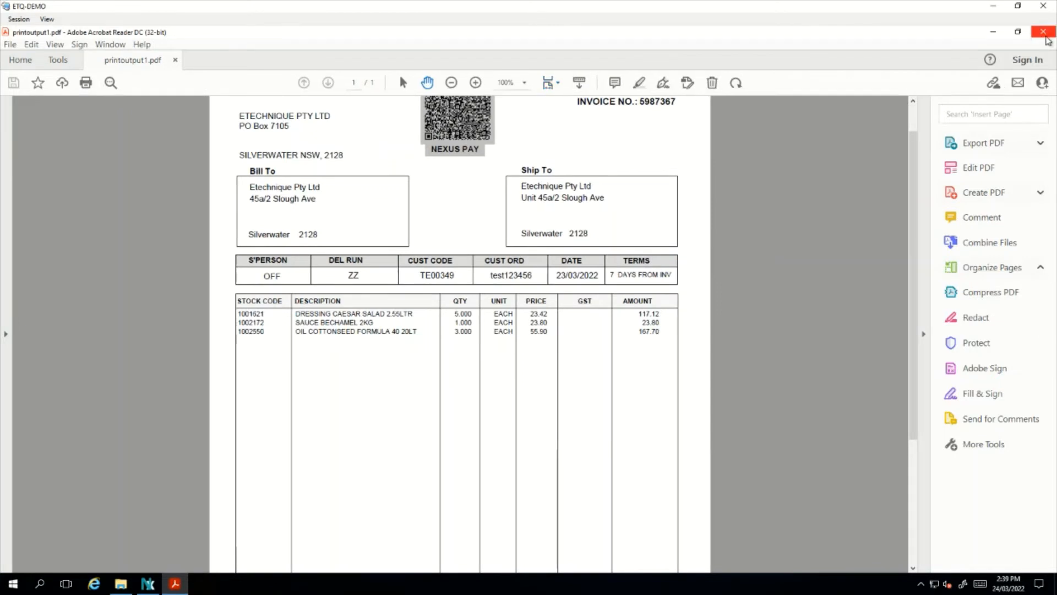
left_click(1044, 33)
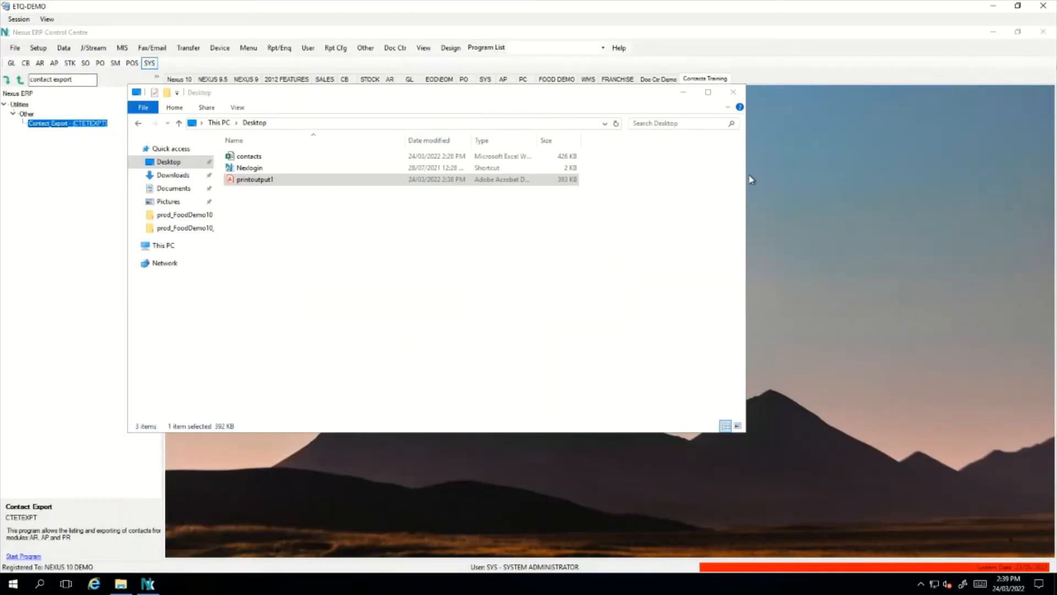
Review the email's invoice number, recipient greeting, Etechnique company line and document number
left_click(686, 94)
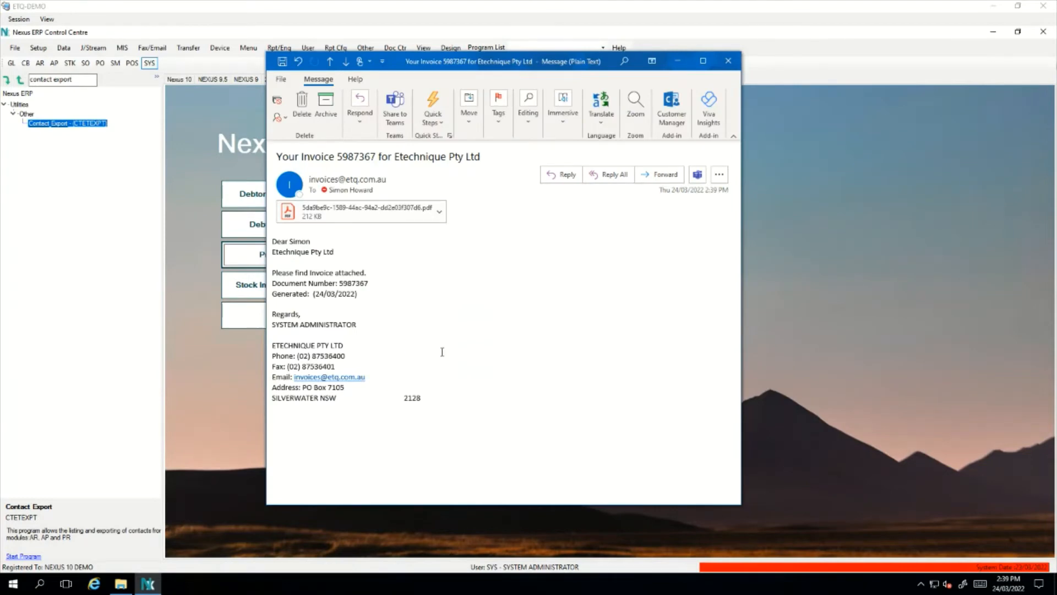
double_click(353, 157)
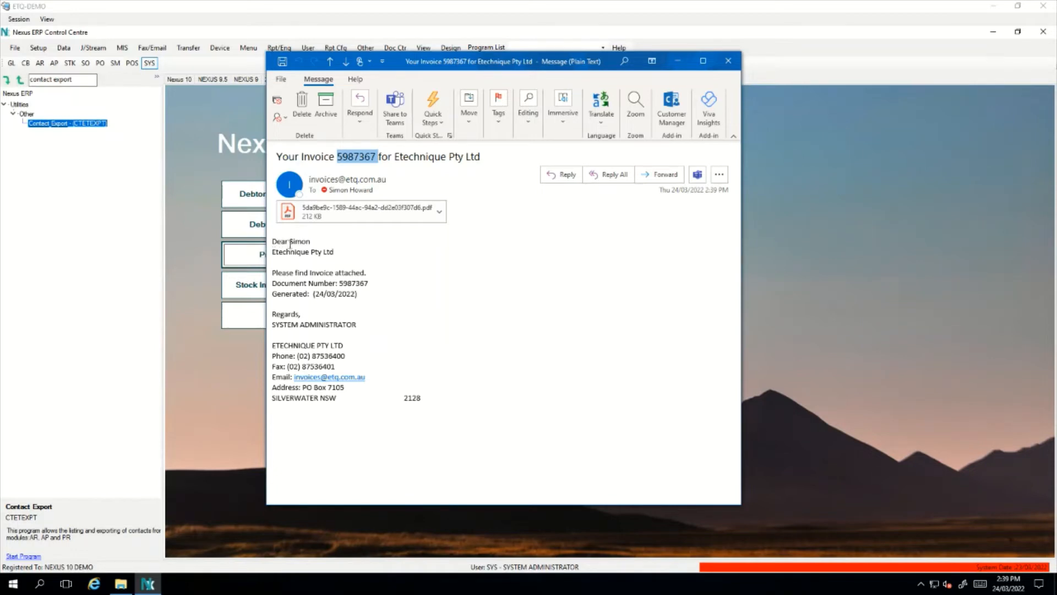
left_click_drag(290, 244, 309, 244)
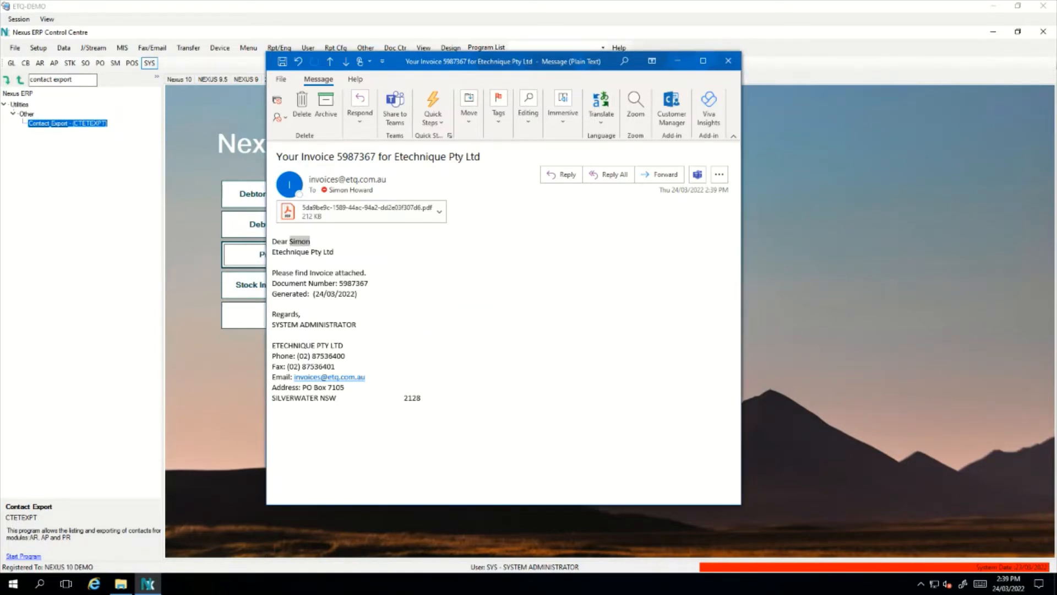
double_click(307, 242)
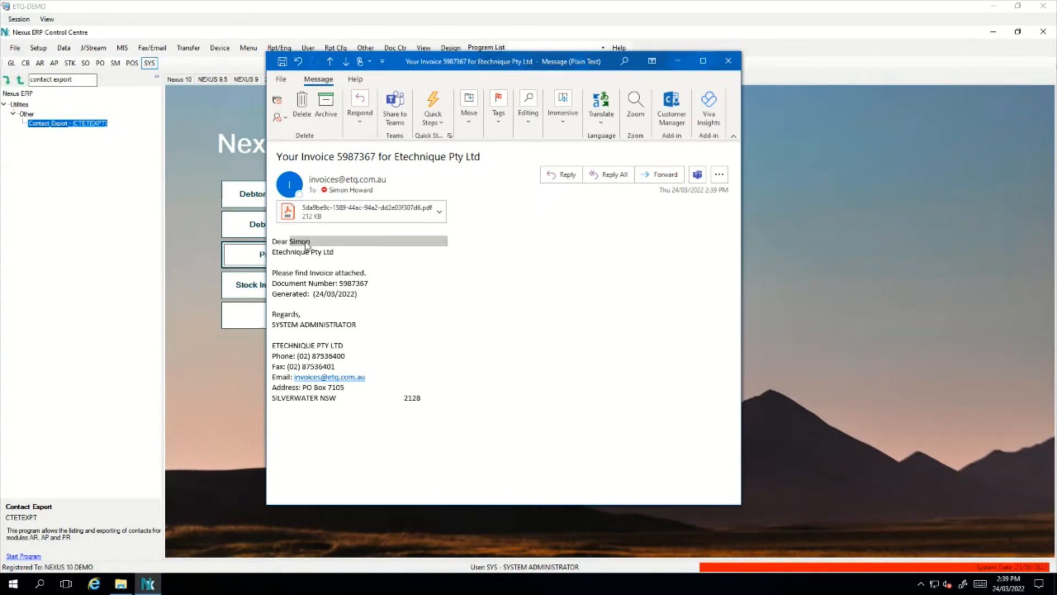
left_click_drag(290, 243, 310, 241)
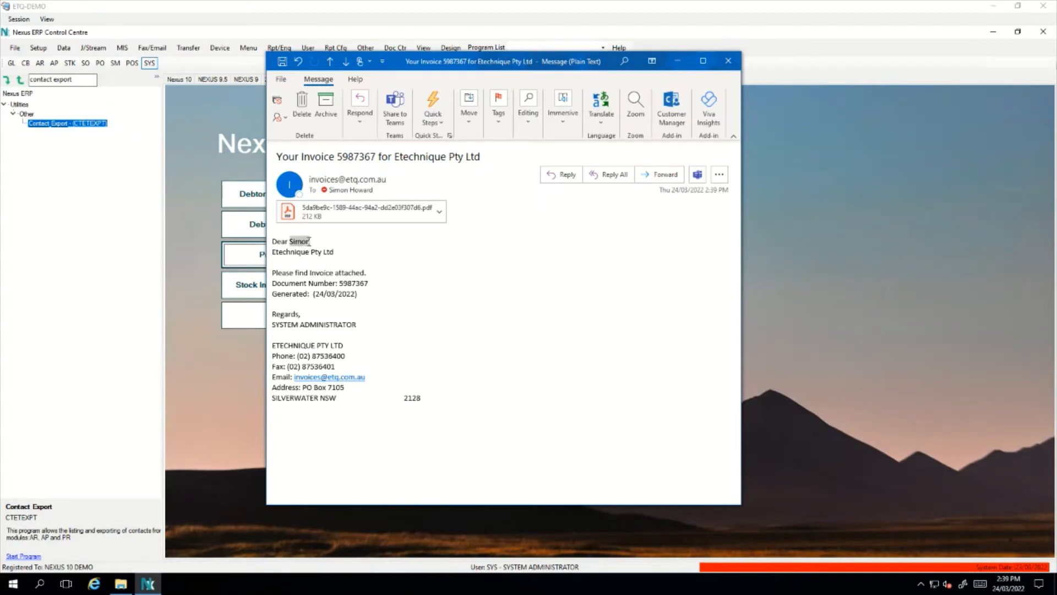
left_click(281, 251)
double_click(274, 251)
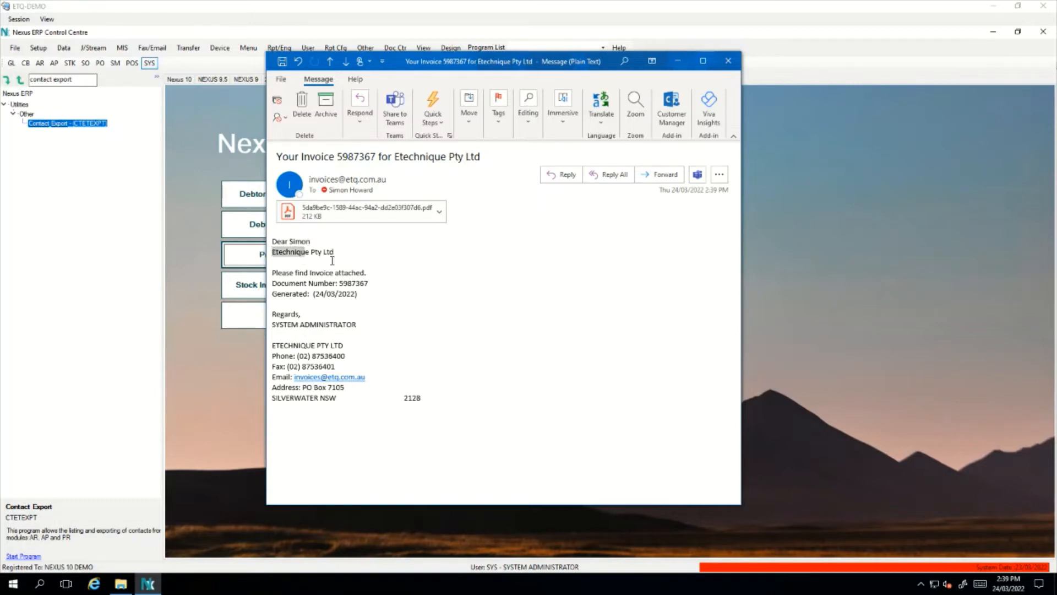
double_click(353, 284)
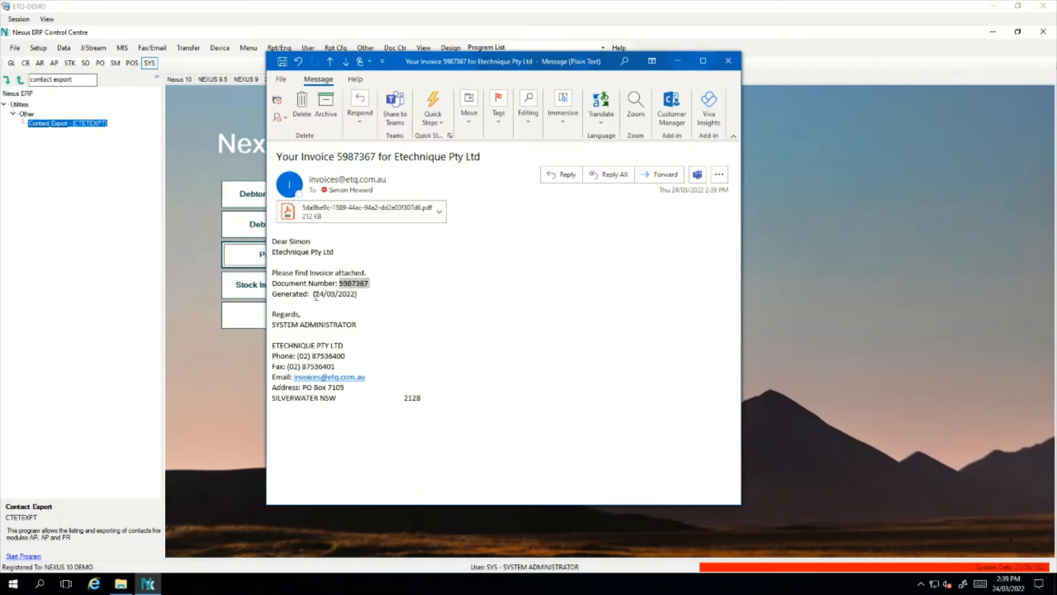
Check the generated date and SYSTEM ADMINISTRATOR signature details, then close the invoice email
left_click_drag(315, 295, 274, 326)
left_click(356, 325)
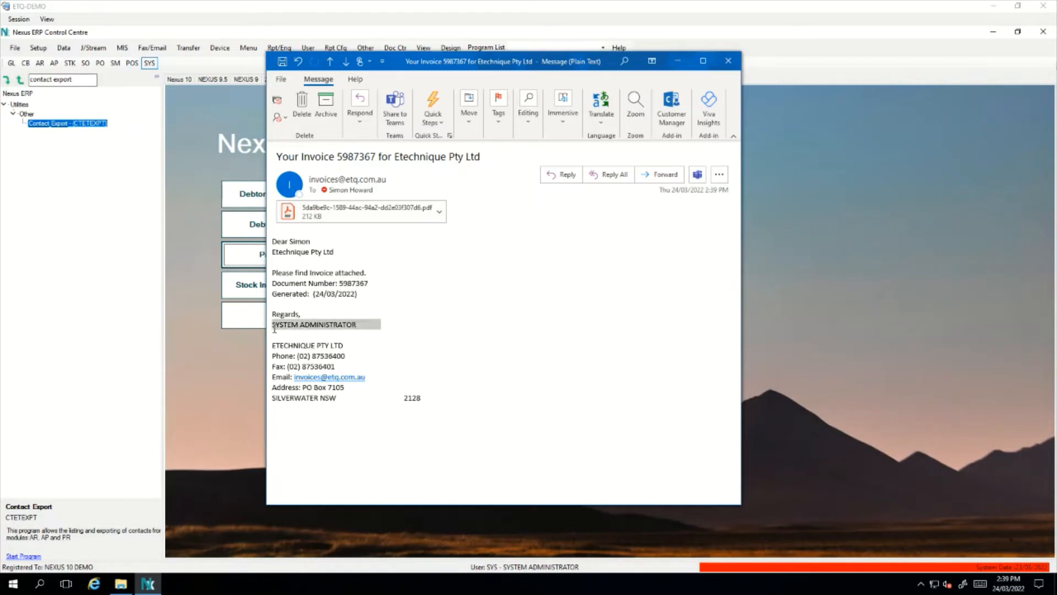
left_click(309, 331)
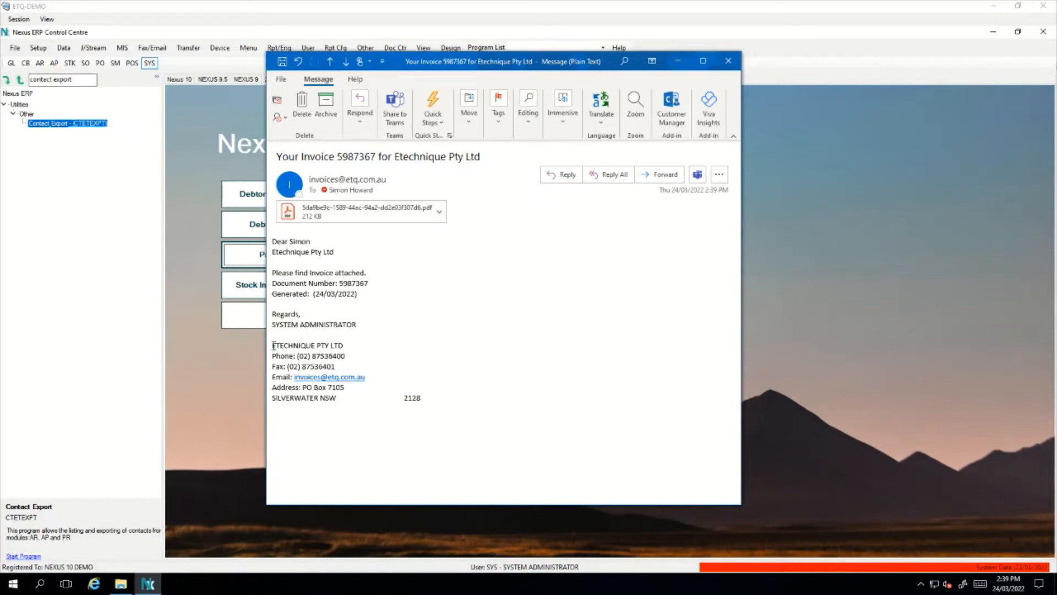
left_click_drag(274, 346, 352, 403)
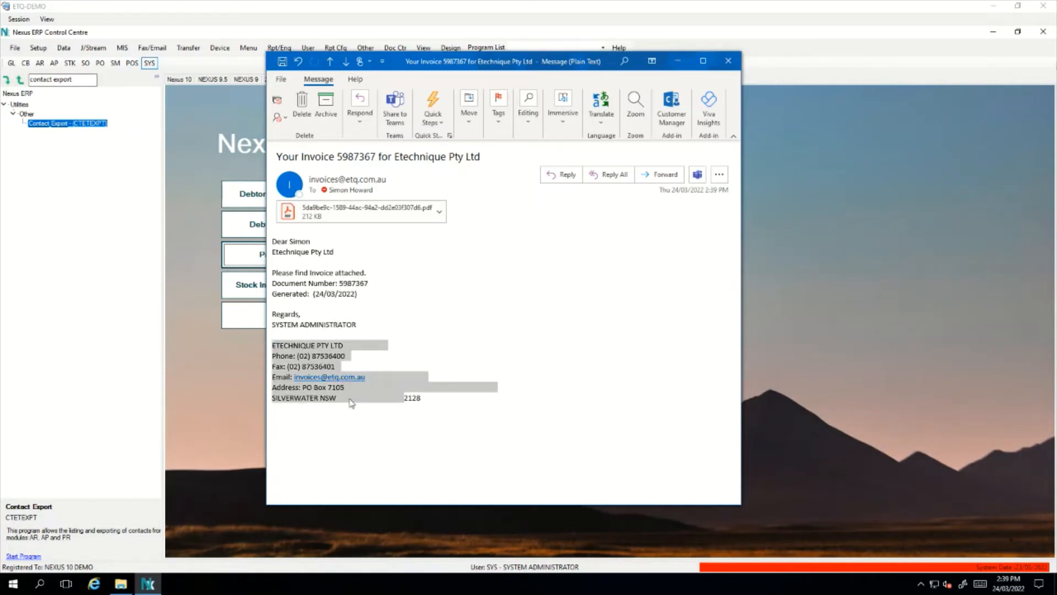
left_click(434, 397)
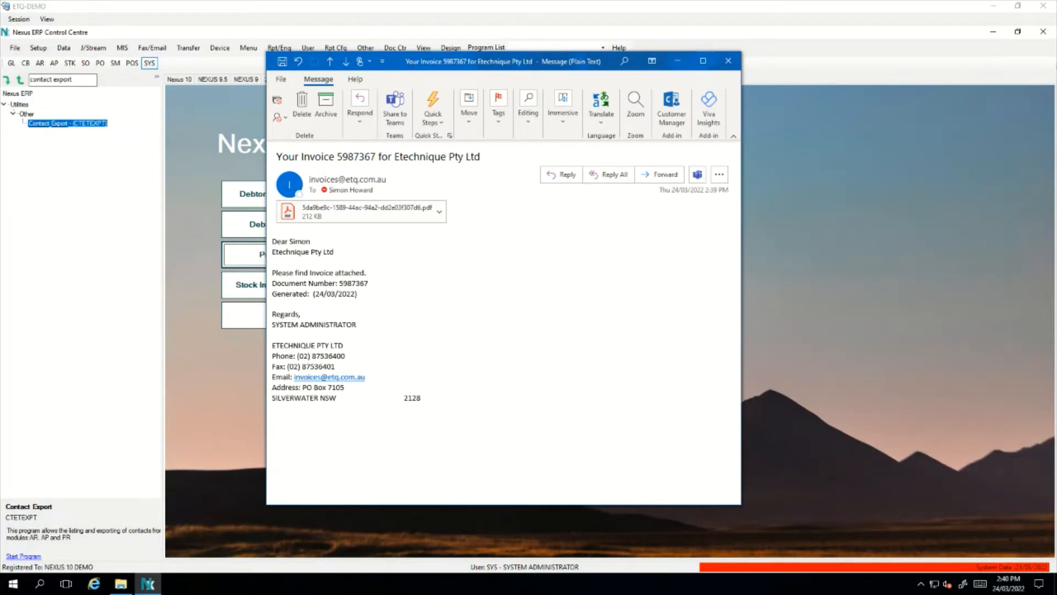
left_click(726, 60)
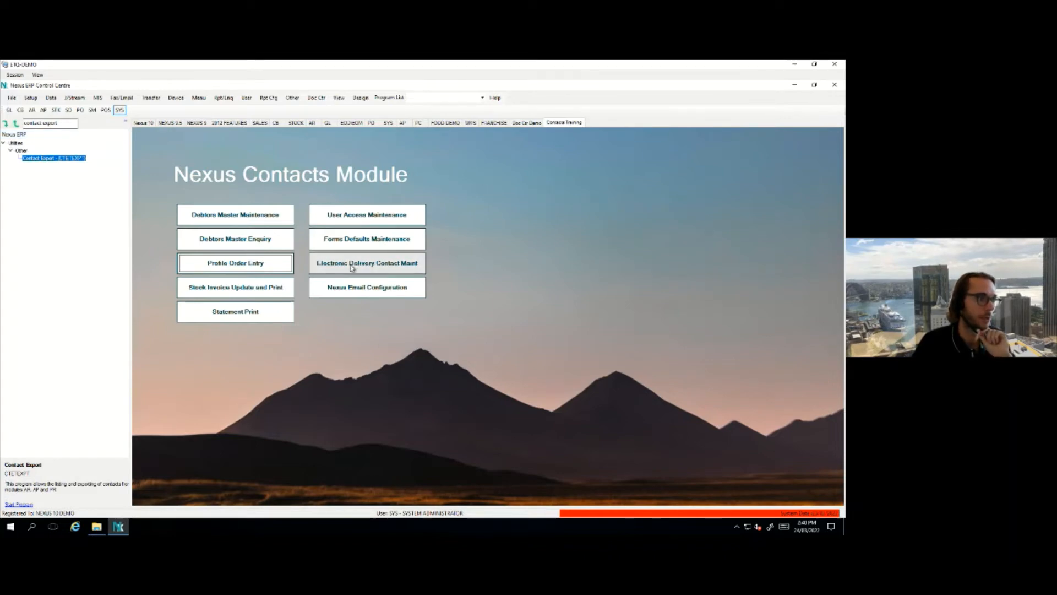
Open Electronic Delivery Contact Maintenance and look over the ETECHNIQUE, BLUEMOON NOMINEES and J Pett & Co rows
left_click(380, 269)
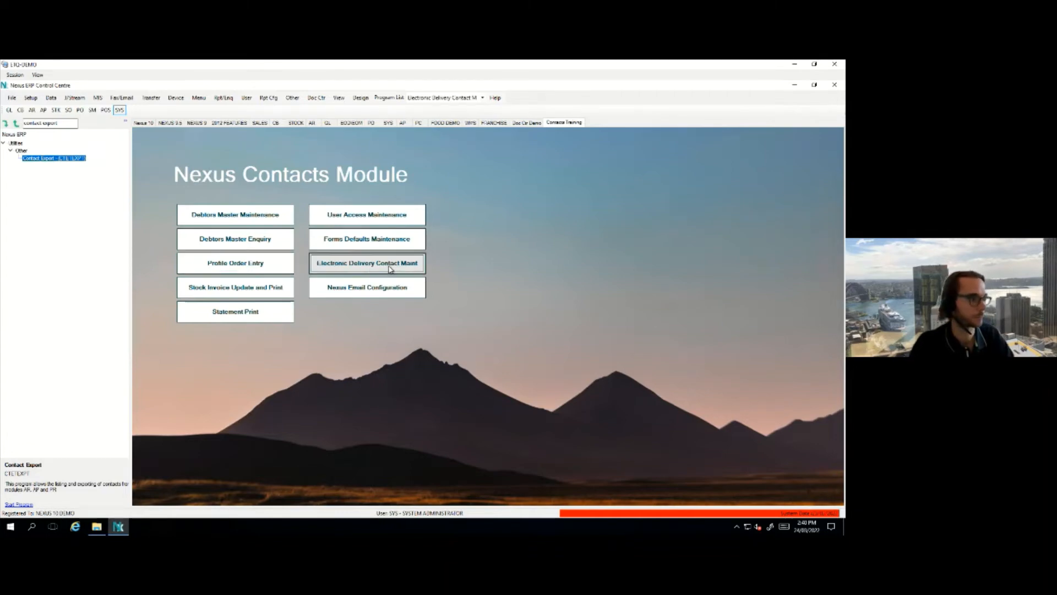
left_click_drag(231, 122, 445, 157)
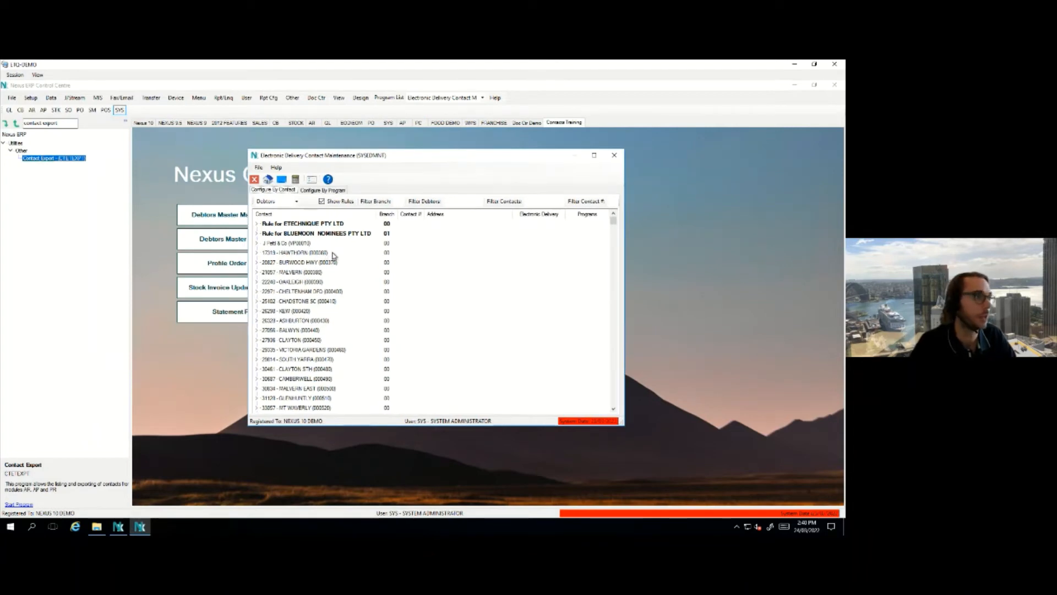
left_click(297, 225)
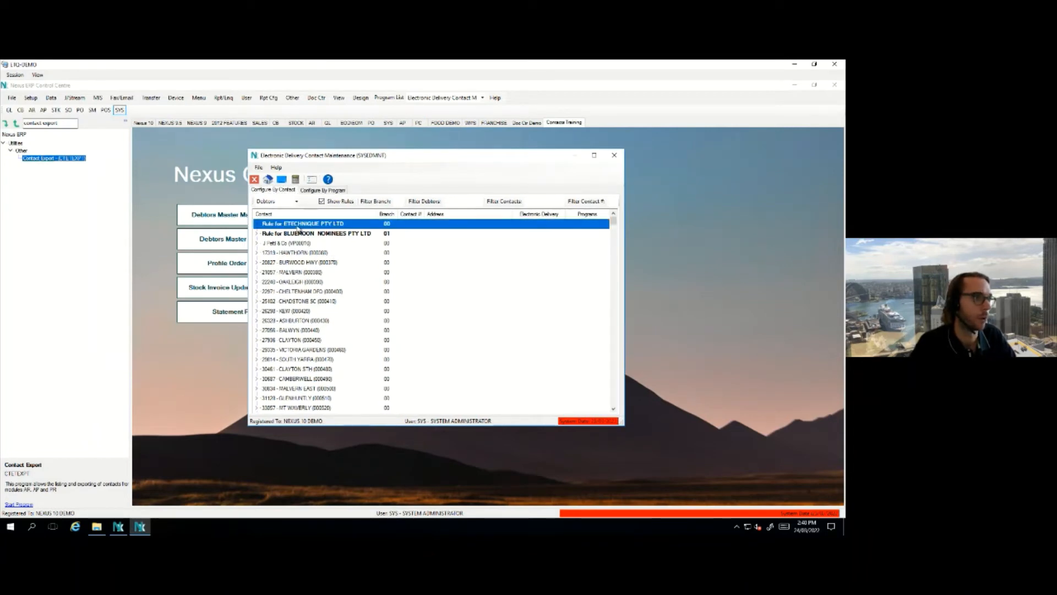
left_click(316, 233)
left_click(309, 226)
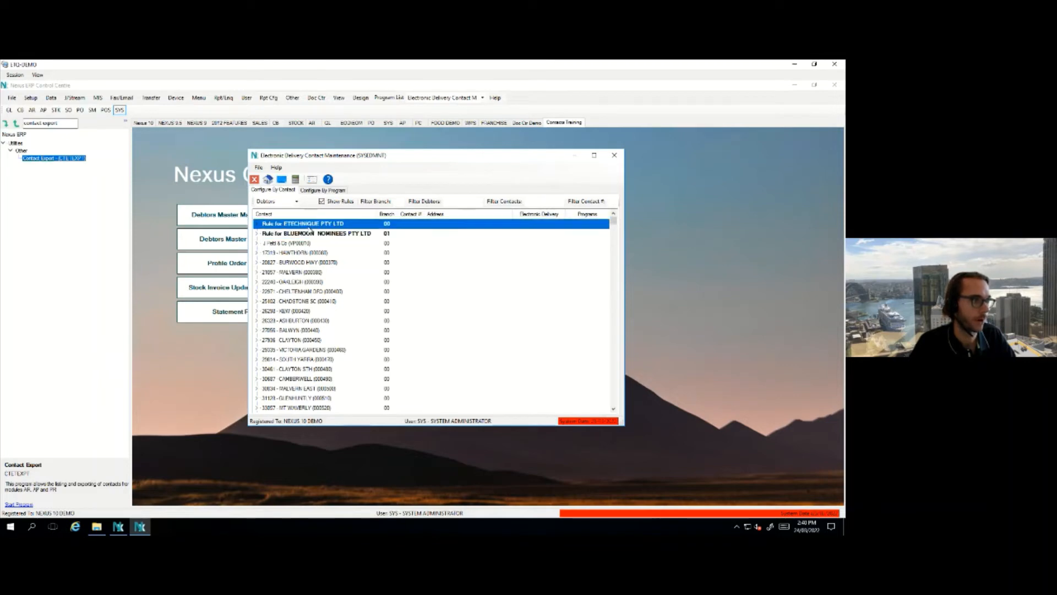
left_click(320, 233)
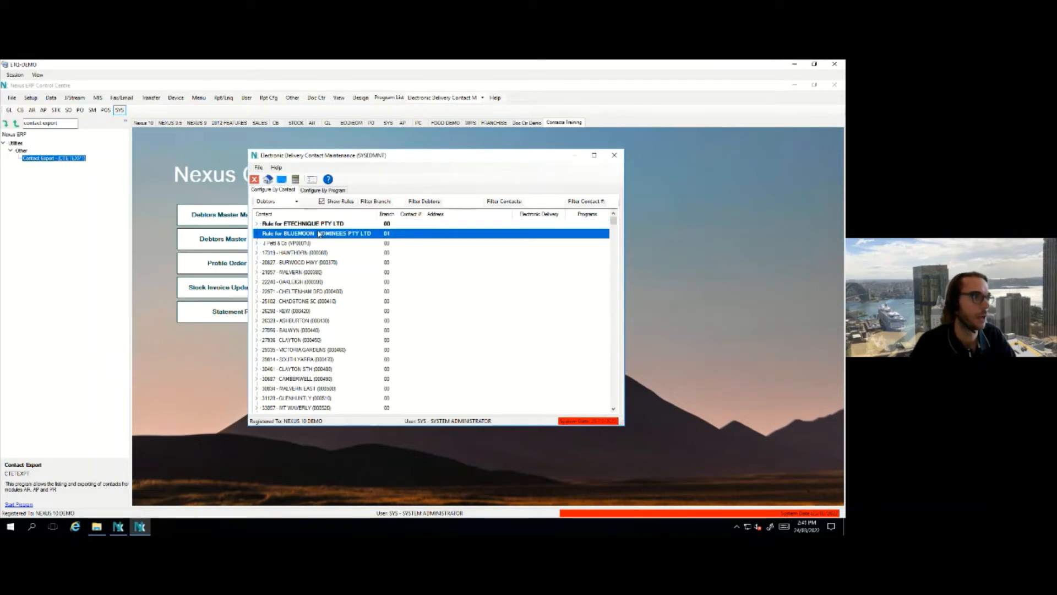
left_click(323, 245)
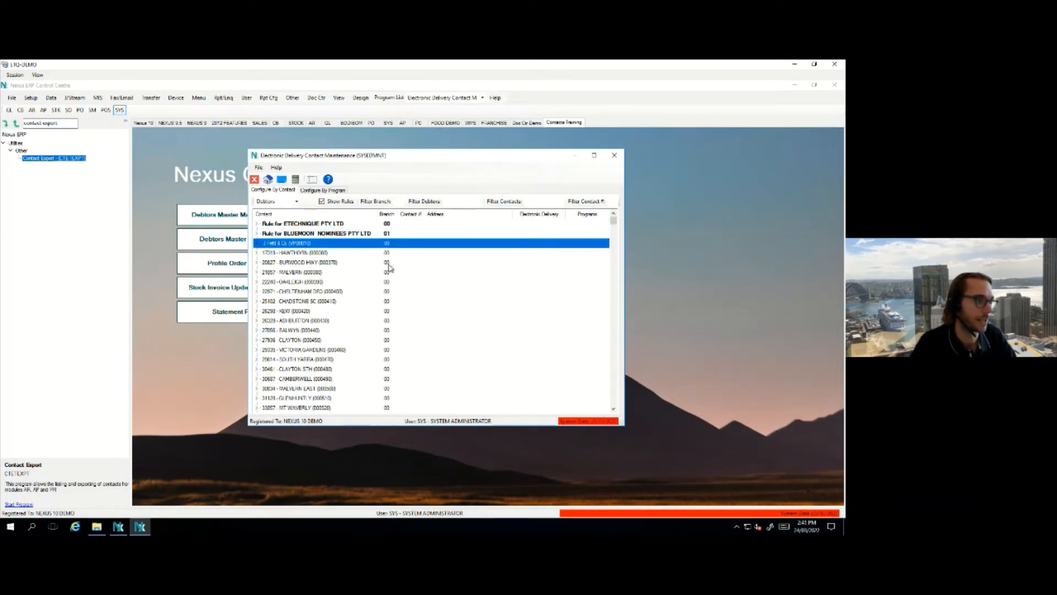
Browse the debtor contacts, briefly expanding A B C Tank Co, then select the Rule for ETECHNIQUE PTY LTD
scroll(396, 269, "down", 8)
scroll(389, 268, "down", 3)
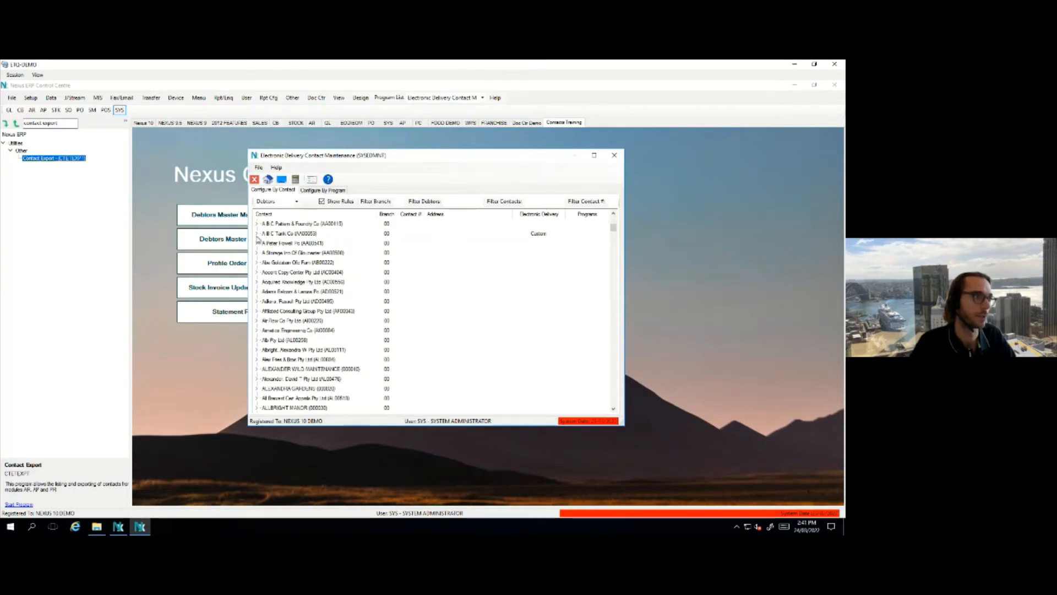
left_click(256, 234)
left_click(257, 234)
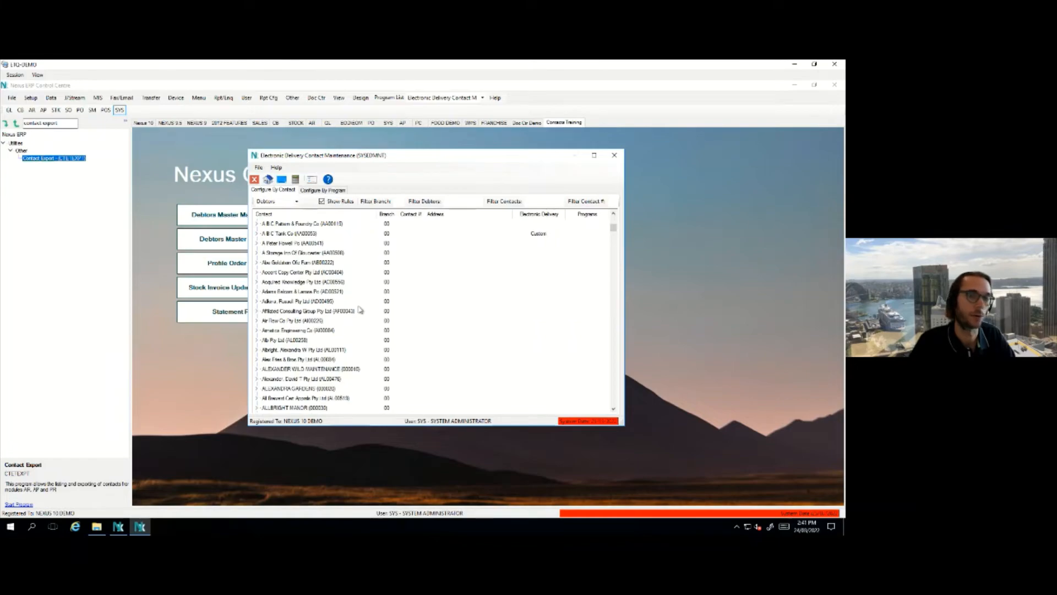
scroll(330, 286, "up", 3)
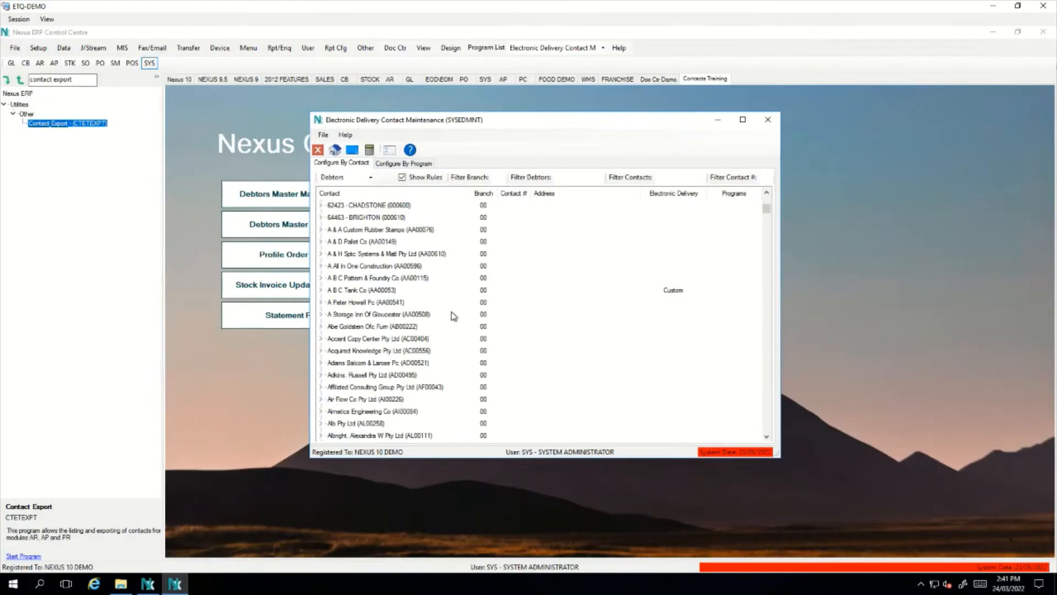
scroll(451, 312, "up", 5)
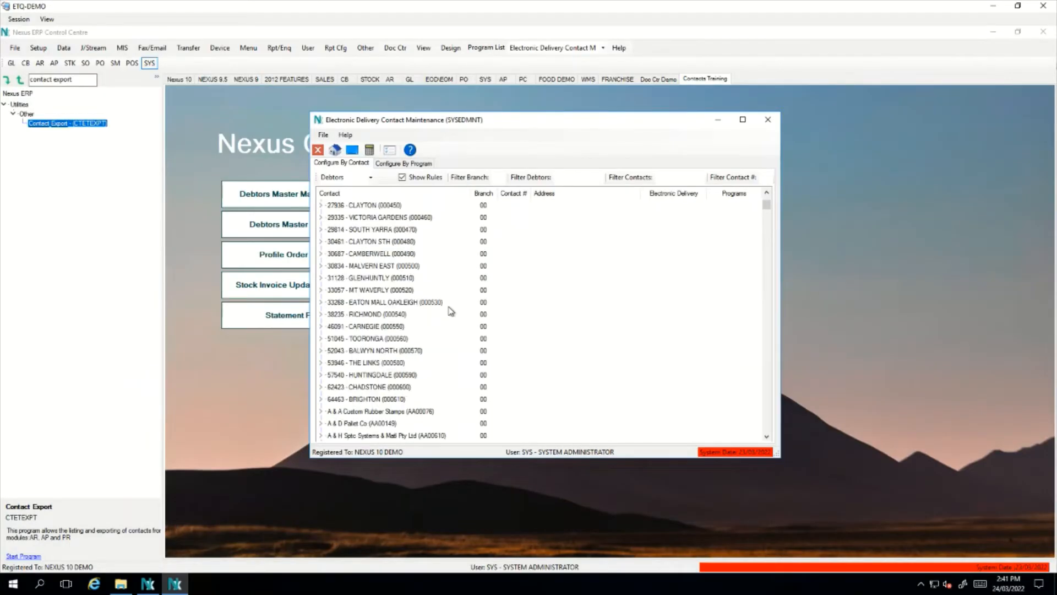
scroll(451, 311, "up", 4)
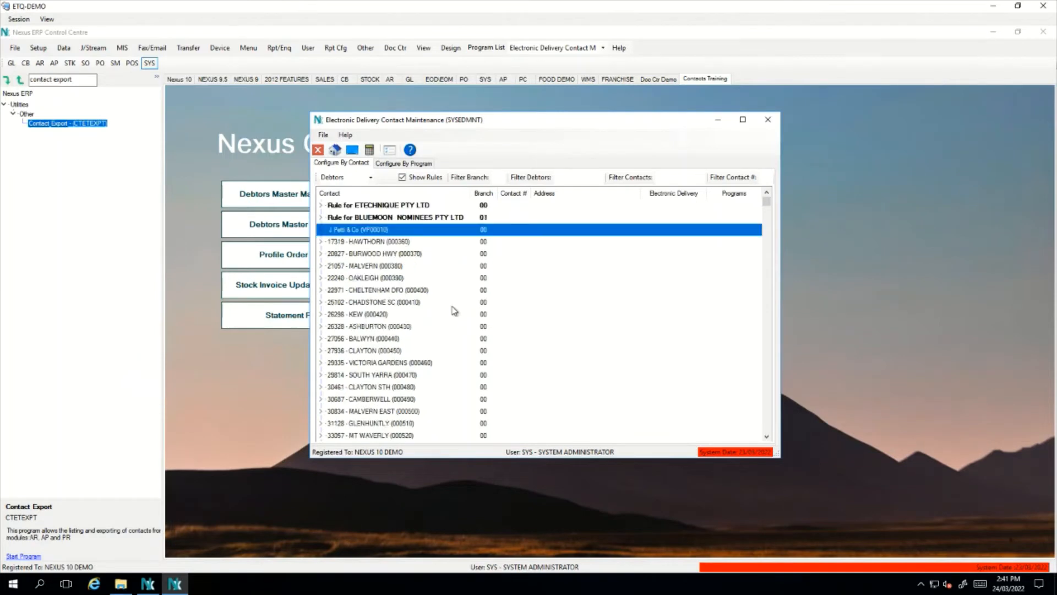
left_click(487, 206)
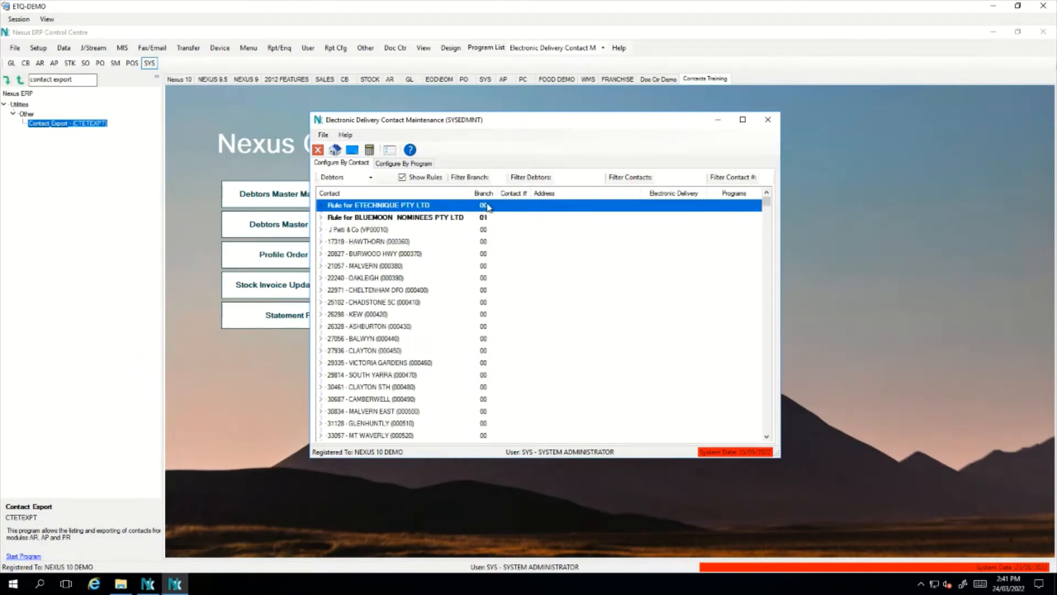
Expand the ETECHNIQUE PTY LTD rule, look through Contacts 1–3, and open Program Selection for Contact 1
double_click(487, 205)
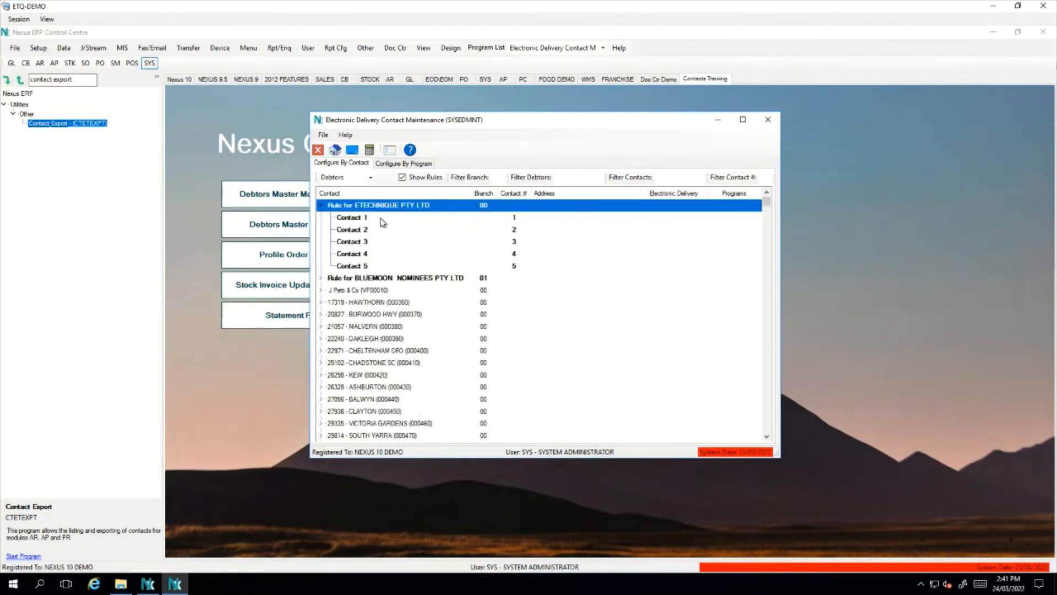
left_click(383, 220)
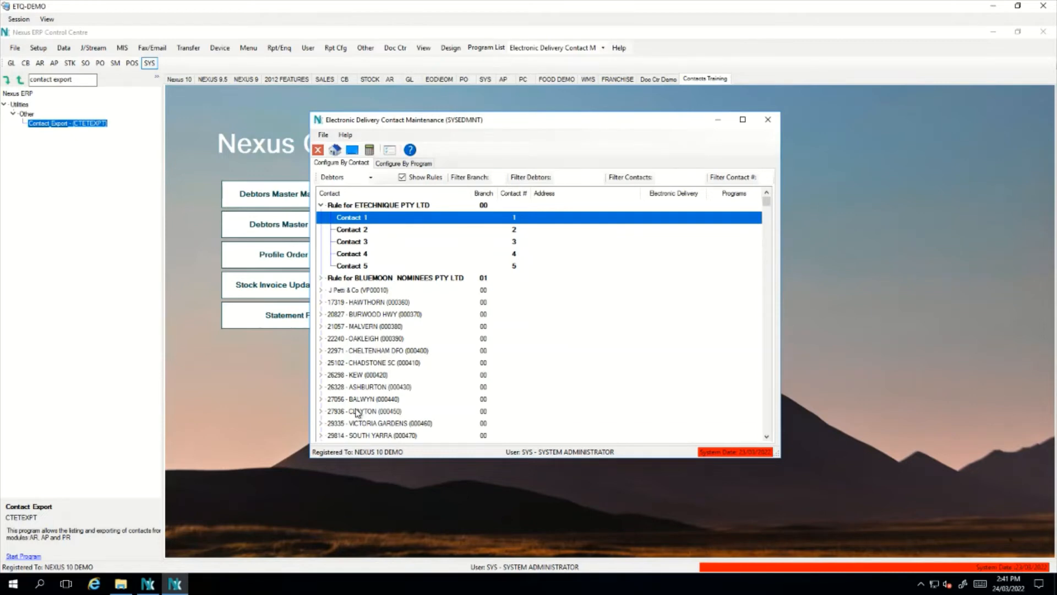
left_click(369, 230)
left_click(372, 243)
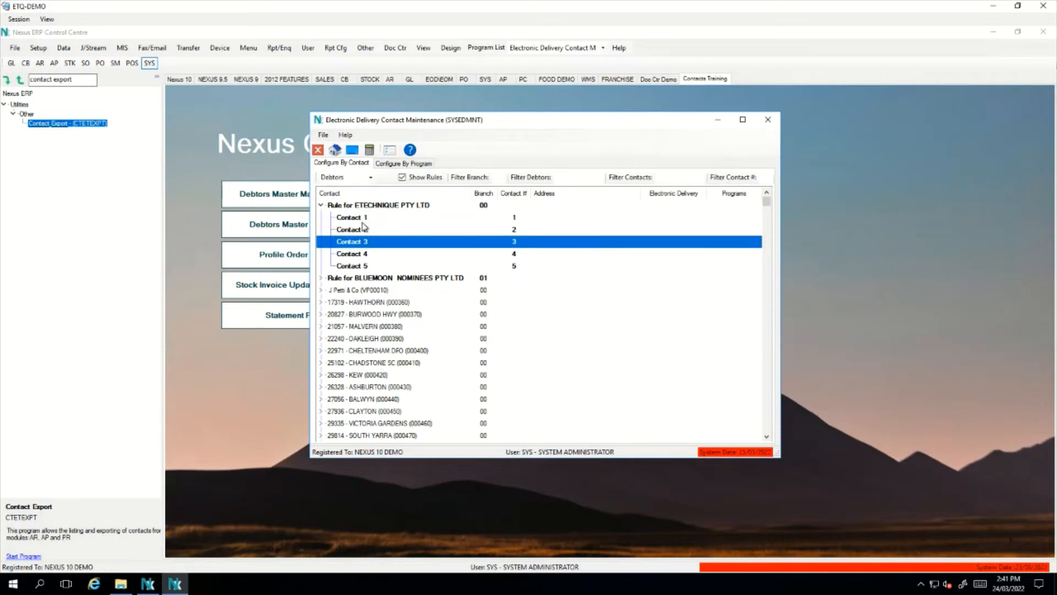
left_click(368, 221)
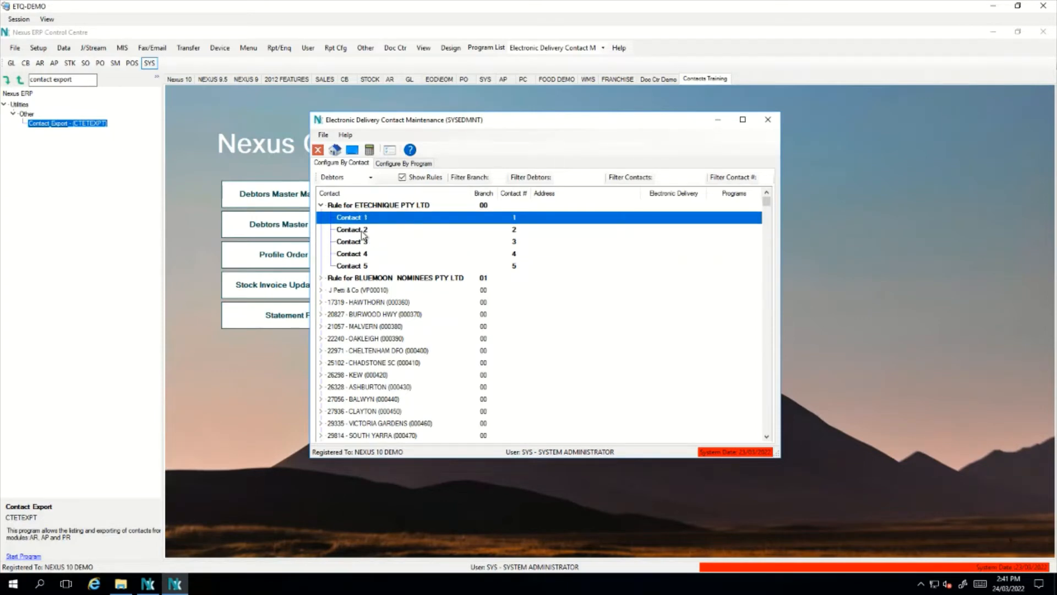
left_click(366, 230)
left_click(365, 241)
left_click(361, 221)
left_click(433, 209)
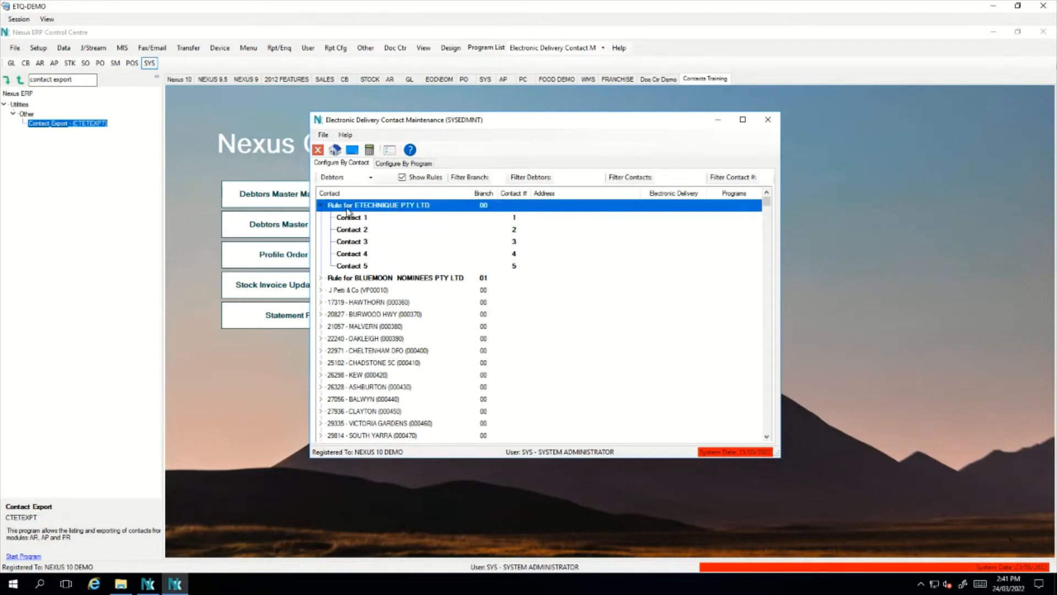
left_click(408, 218)
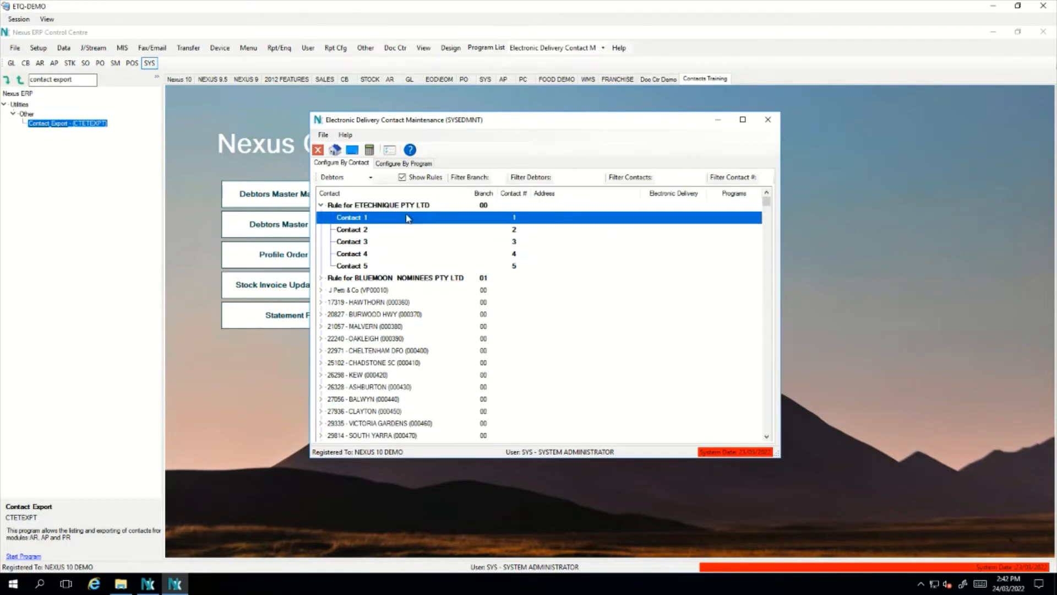
double_click(405, 221)
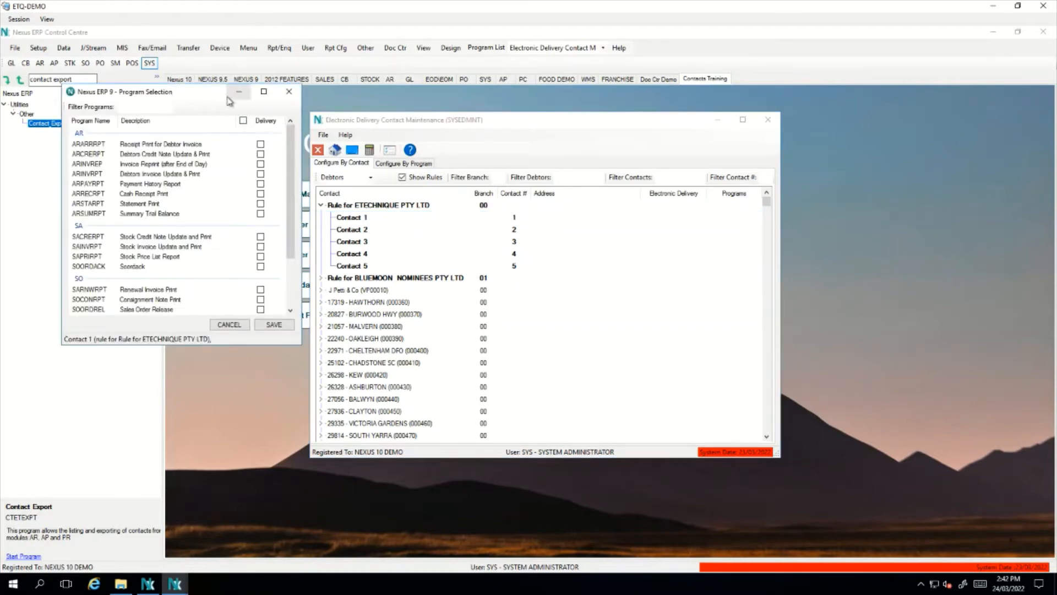
Turn on delivery for all of Contact 1's programs except SAINVRPT, and save
left_click_drag(229, 101, 600, 129)
left_click(612, 149)
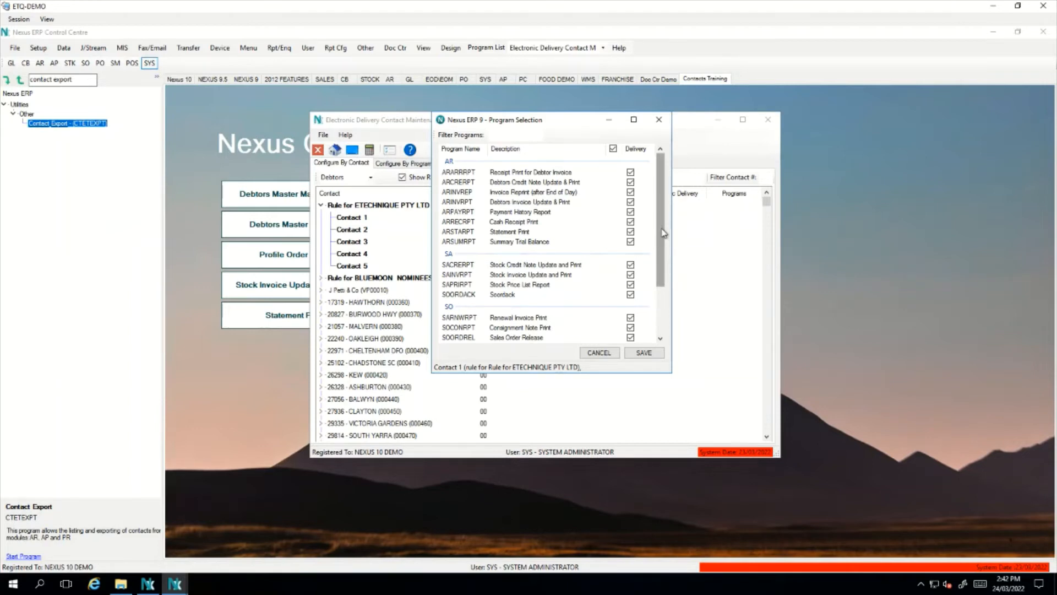
left_click(632, 275)
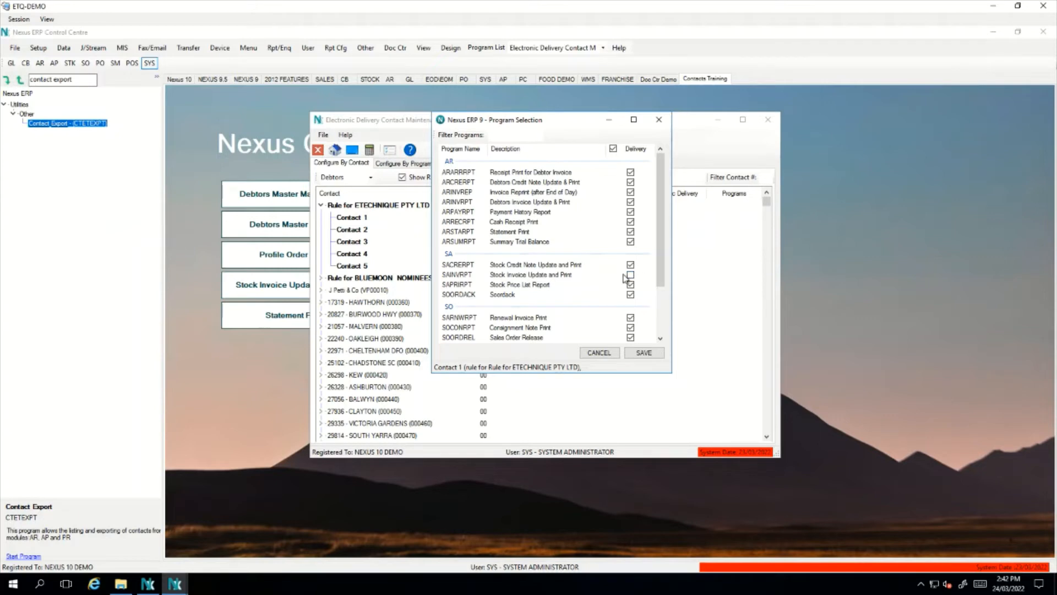
mouse_move(648, 275)
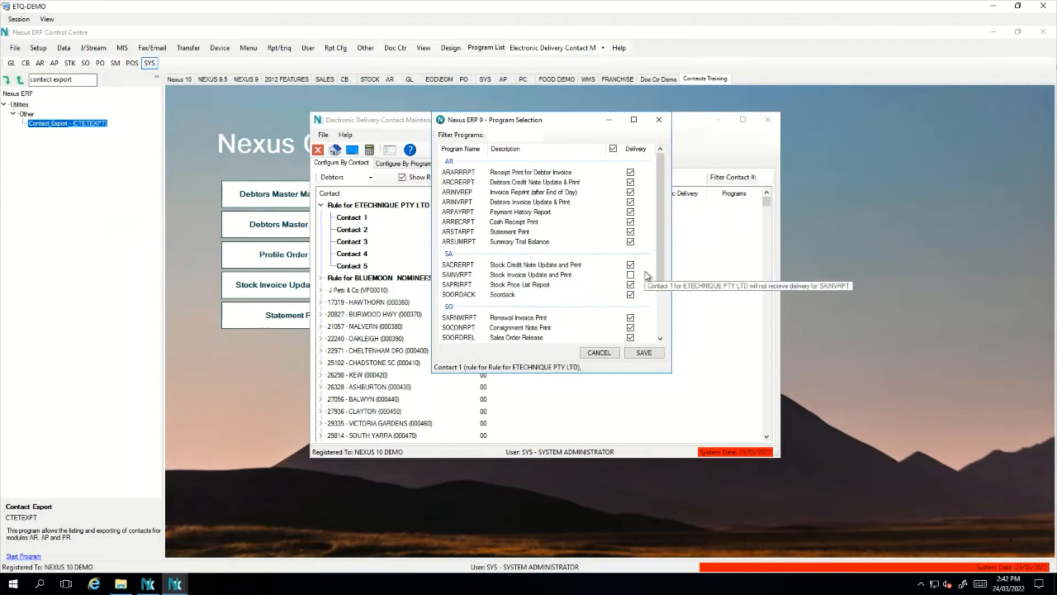
left_click(644, 353)
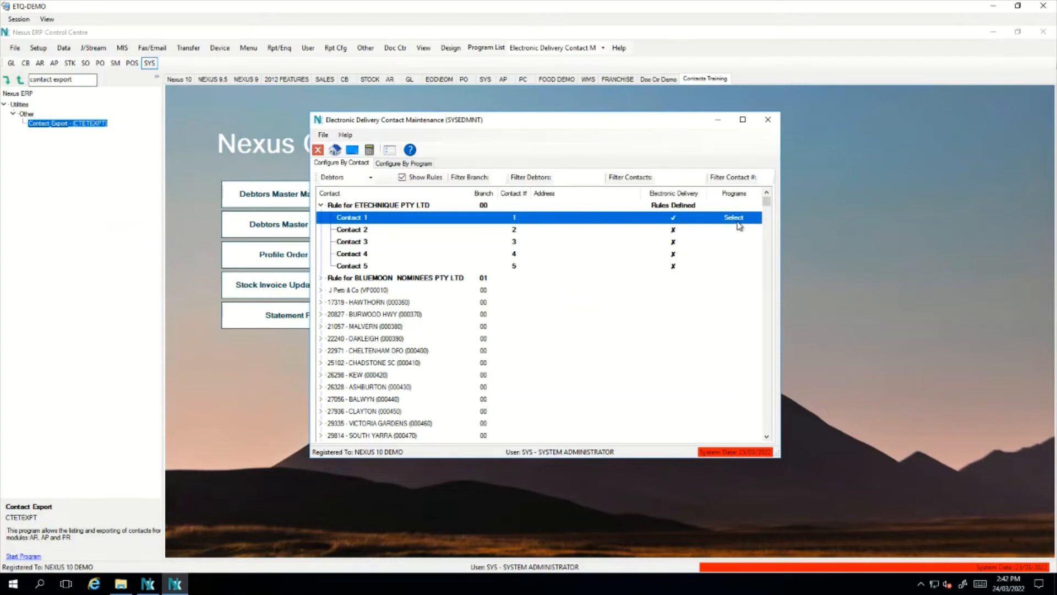
Under Configure By Program, expand ETECHNIQUE and SAINVRPT to view Contacts 1–5, then close the window
left_click(416, 165)
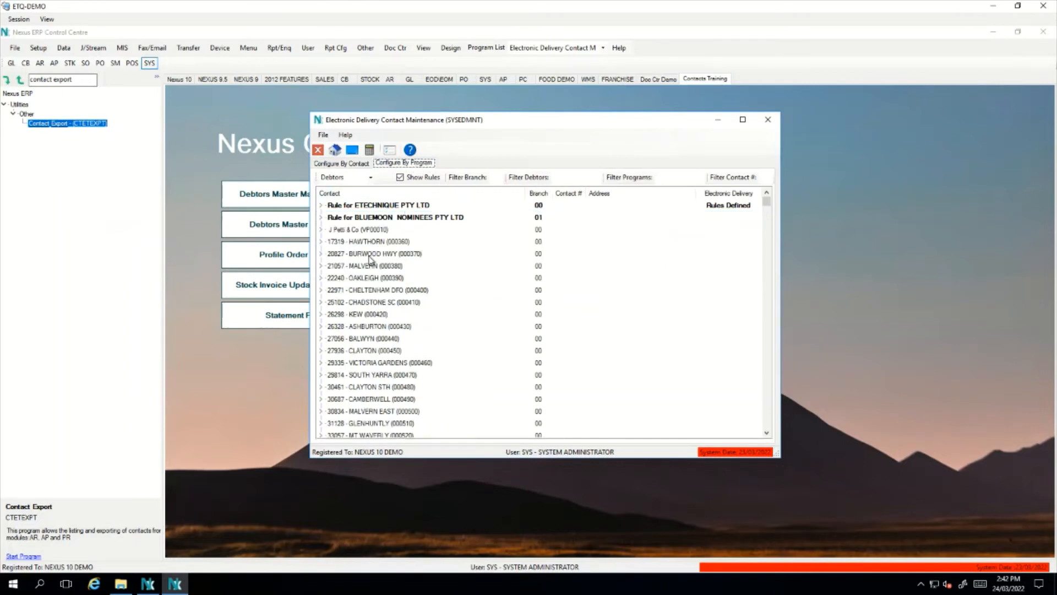
left_click(321, 206)
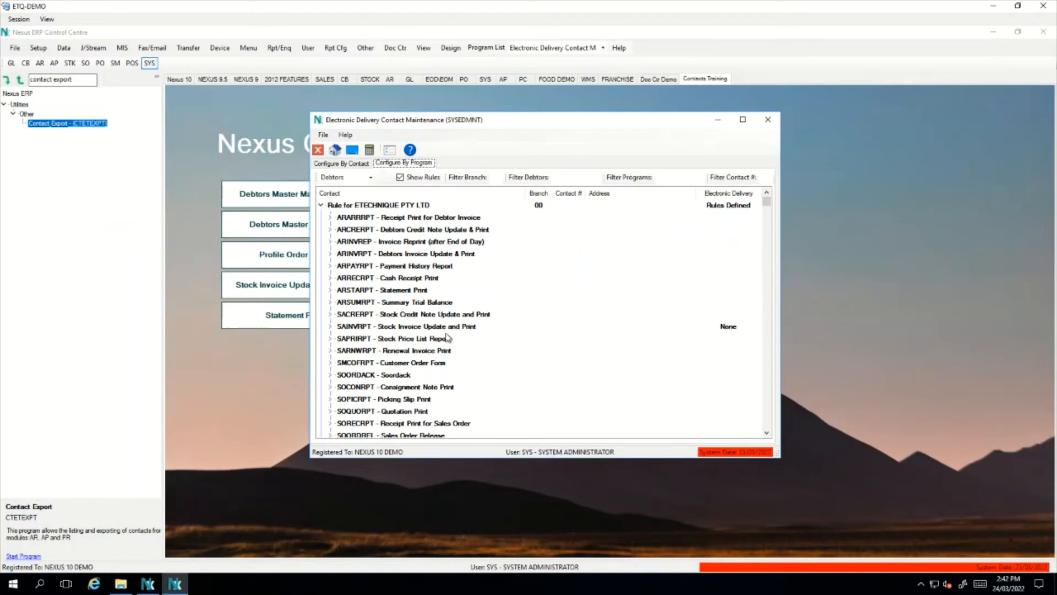
left_click(427, 328)
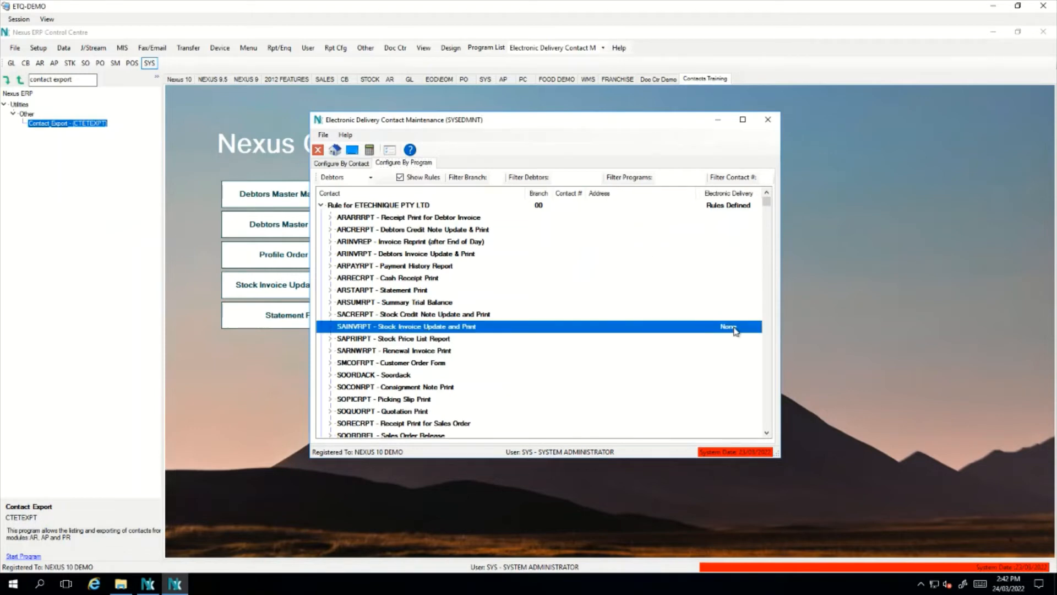
left_click(623, 316)
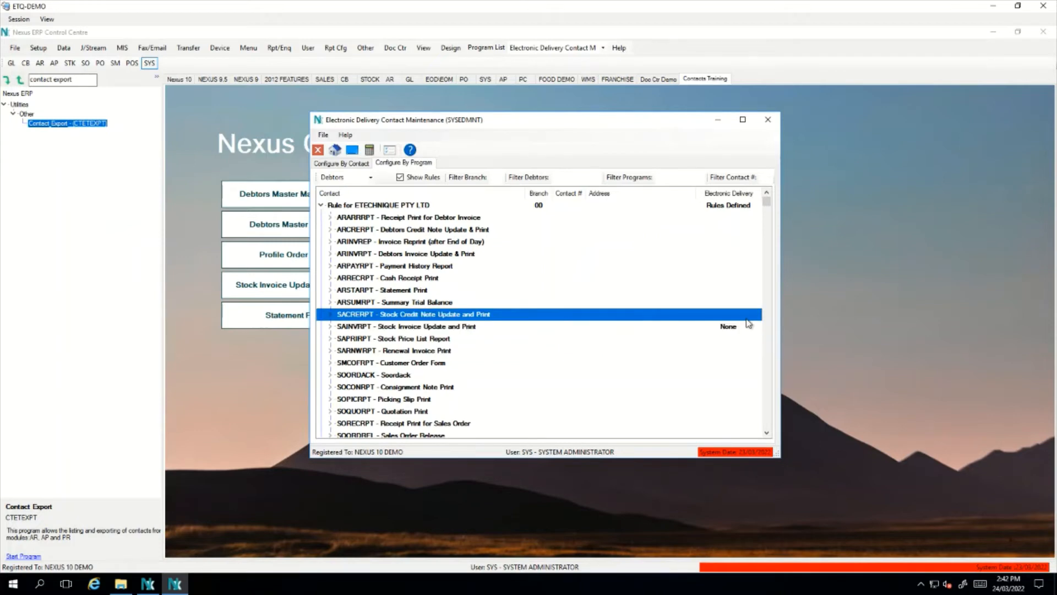
left_click(734, 329)
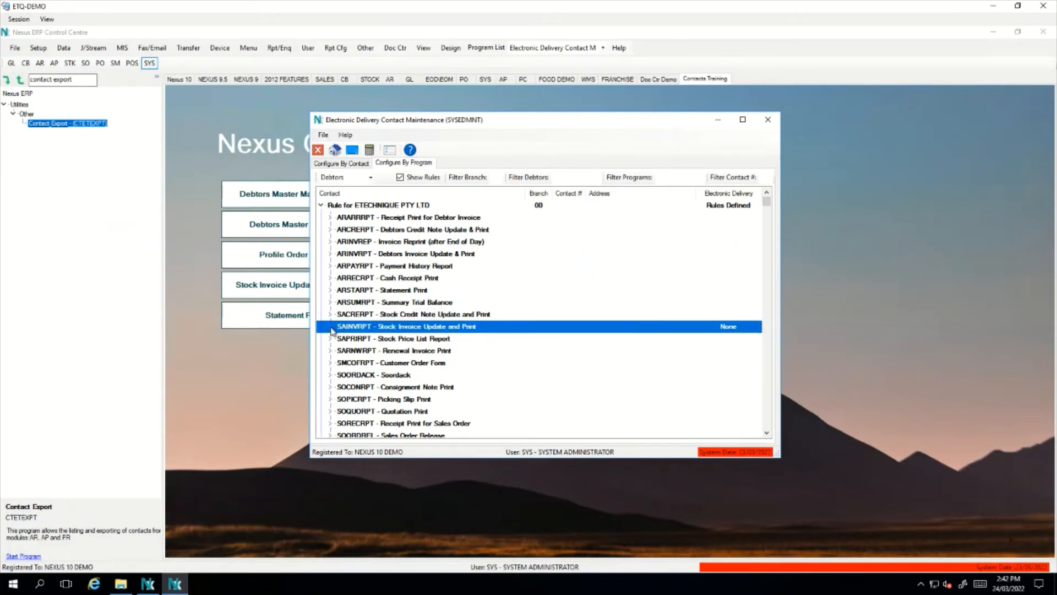
left_click(330, 327)
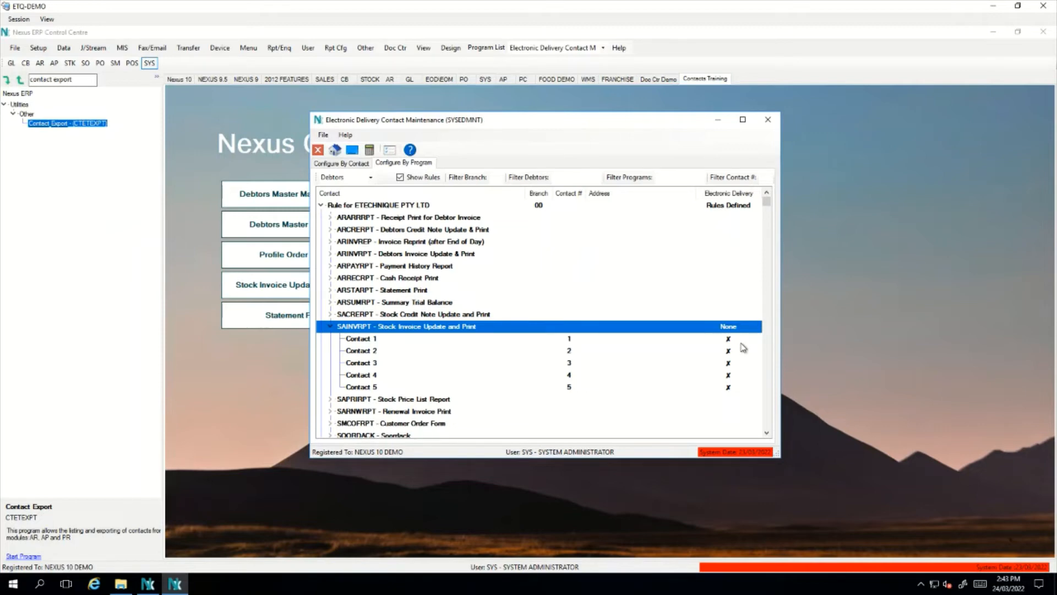
left_click(769, 120)
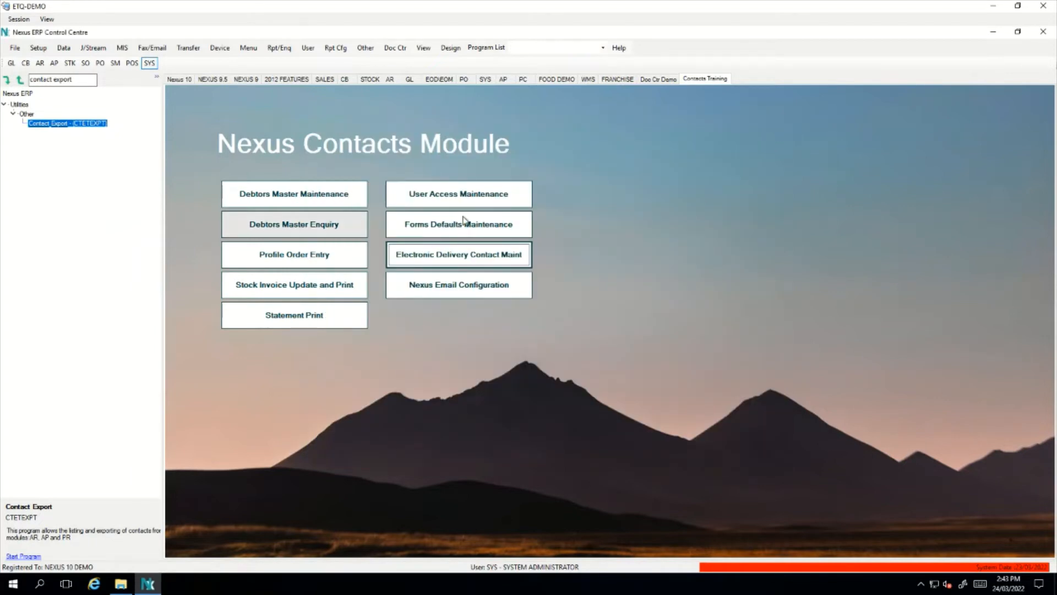
Confirm via Elect 9 that Eagle Computer Services has no delivery contacts, then start Profile Order Entry
left_click(353, 205)
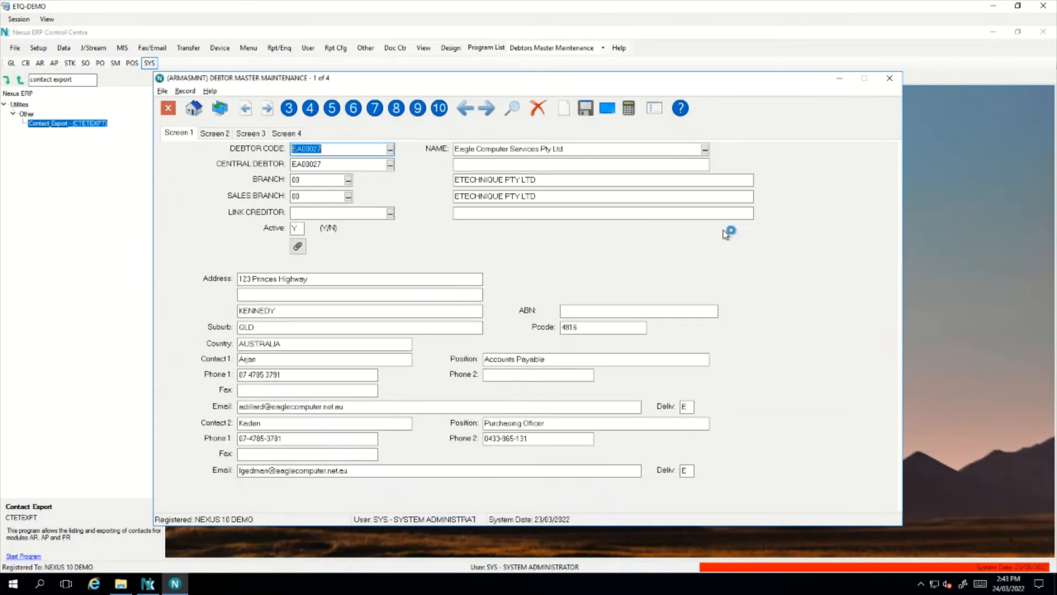
right_click(653, 273)
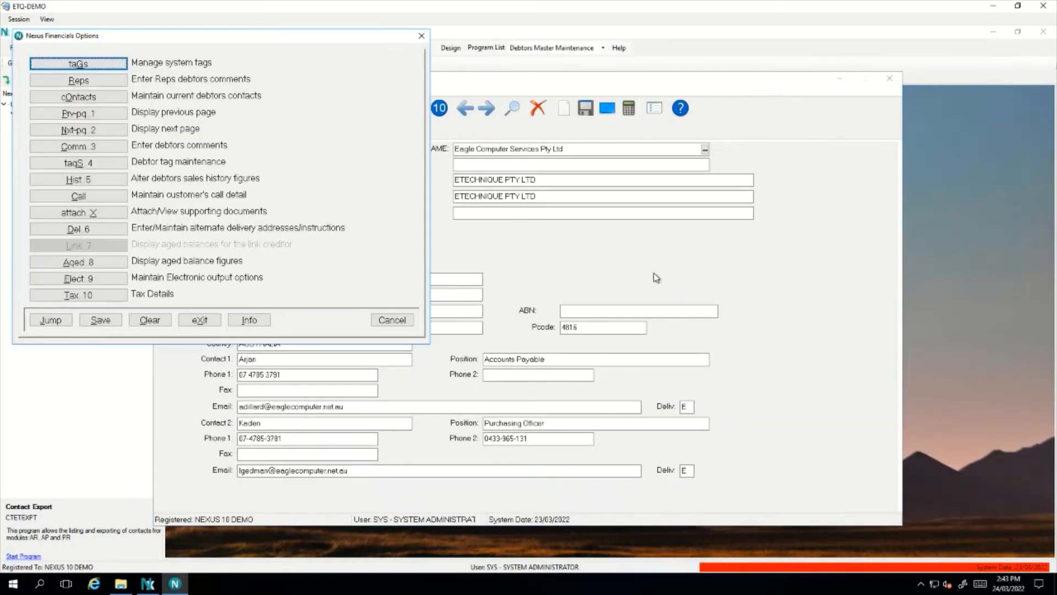
left_click(112, 280)
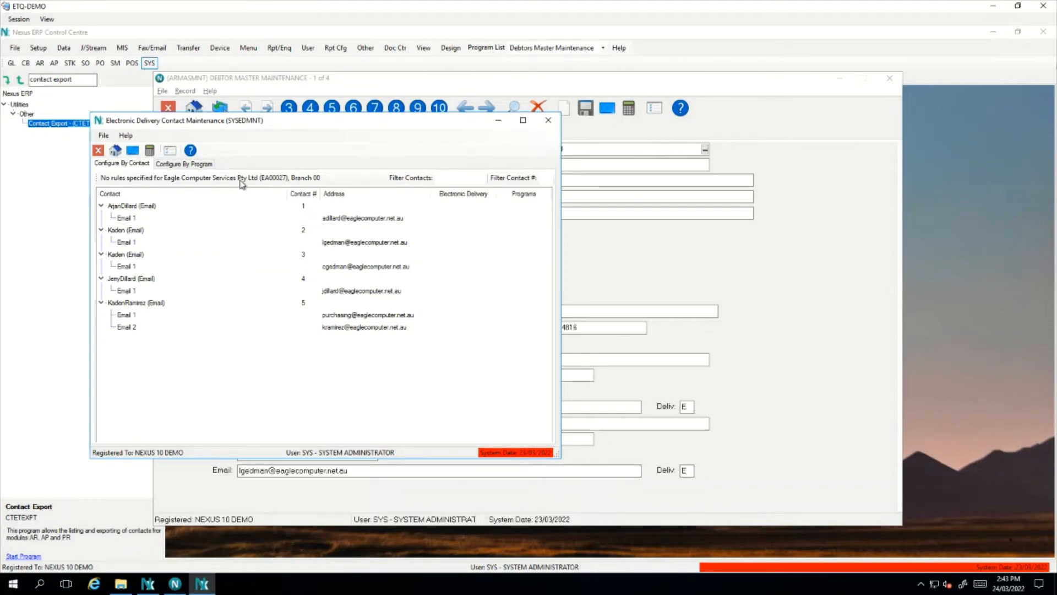
key("Escape")
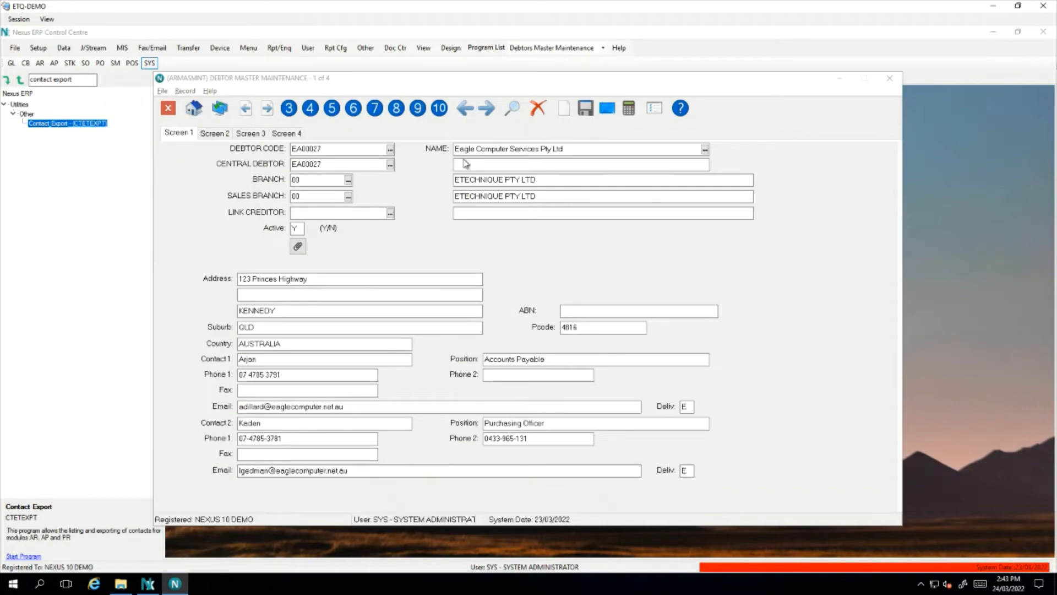
left_click(889, 78)
left_click(325, 269)
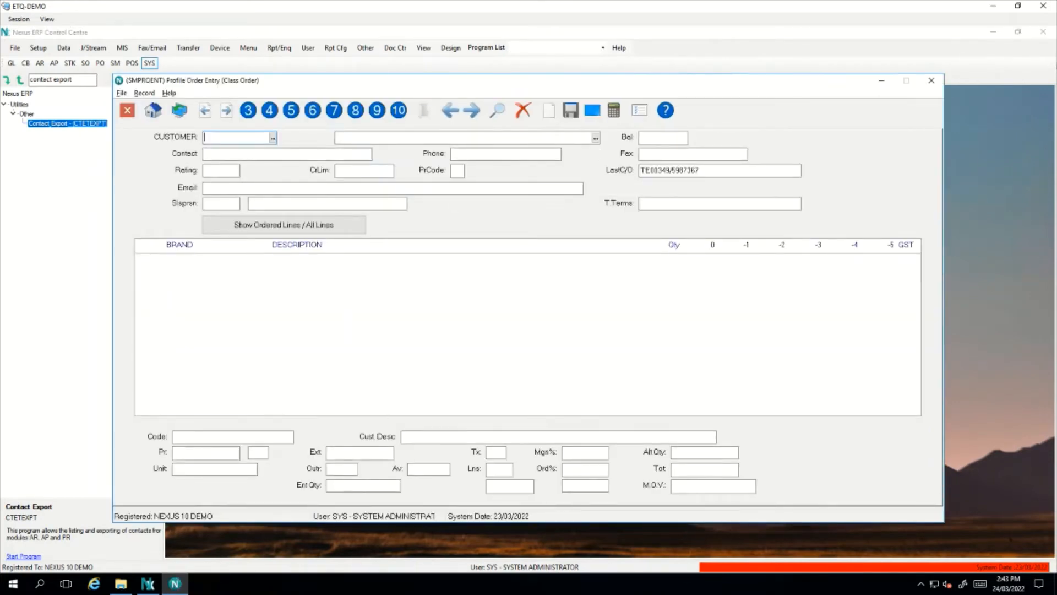
Order 5 SAUCE SWEET CHILLI 700ML and 1 TOMATO CRUSHED 2.9KG for Eagle Computer Services, choosing Direct
type("E")
key("Return")
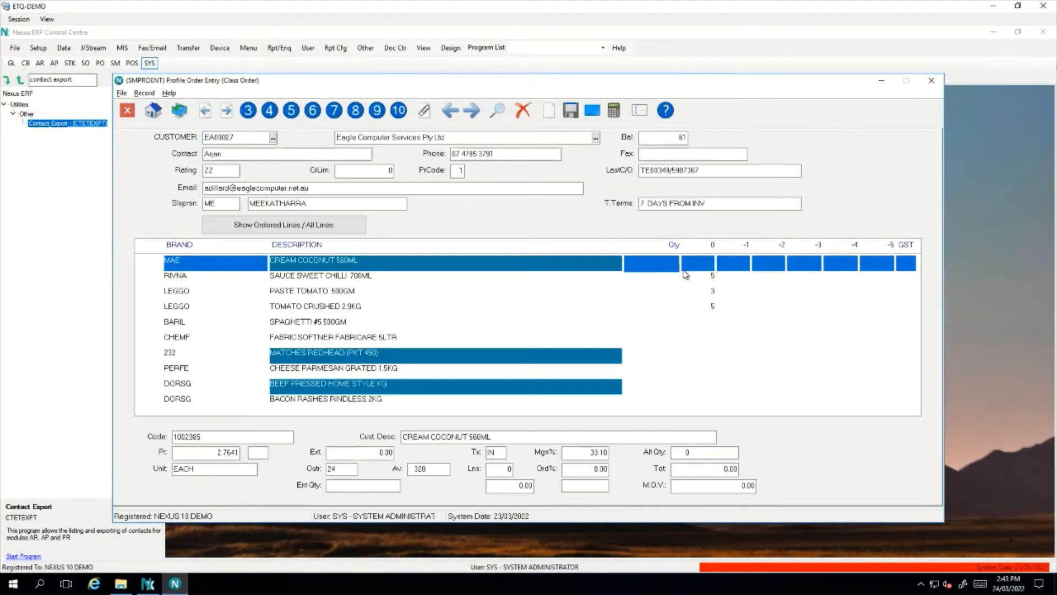
left_click(685, 275)
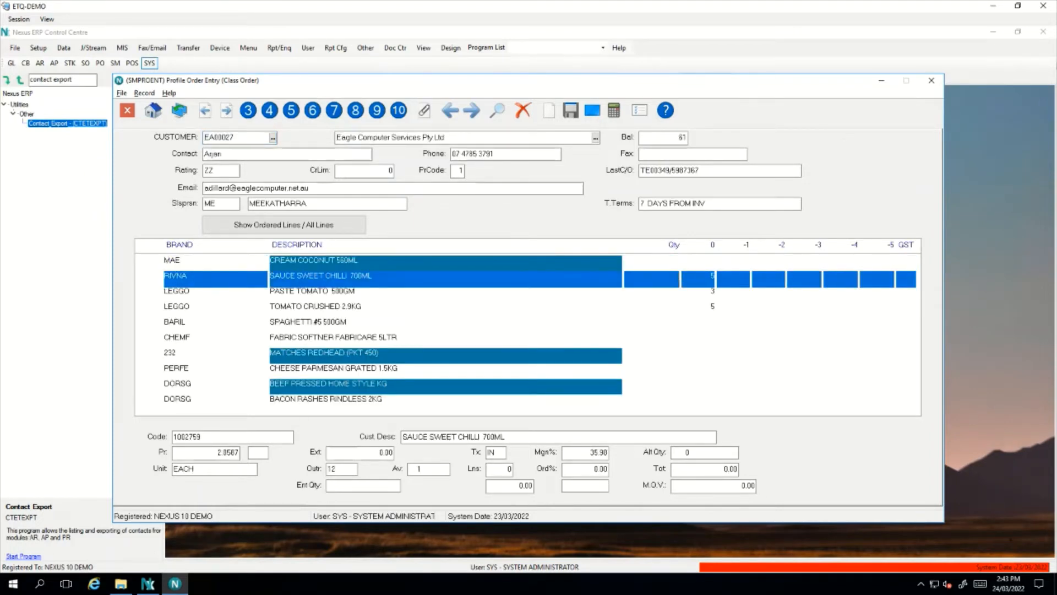
key("Down")
key("Down")
type("1")
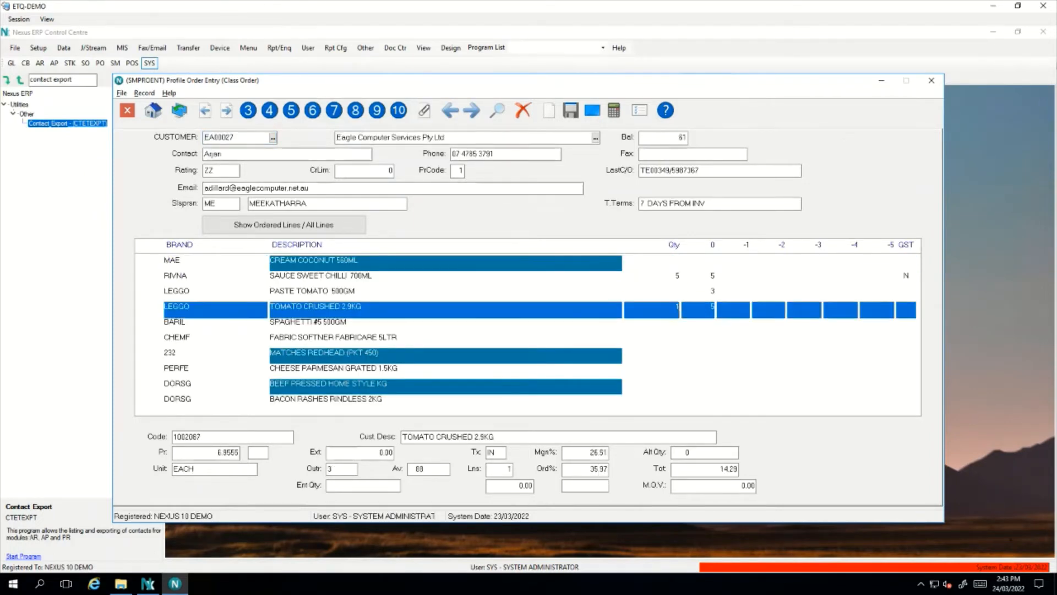
key("Escape")
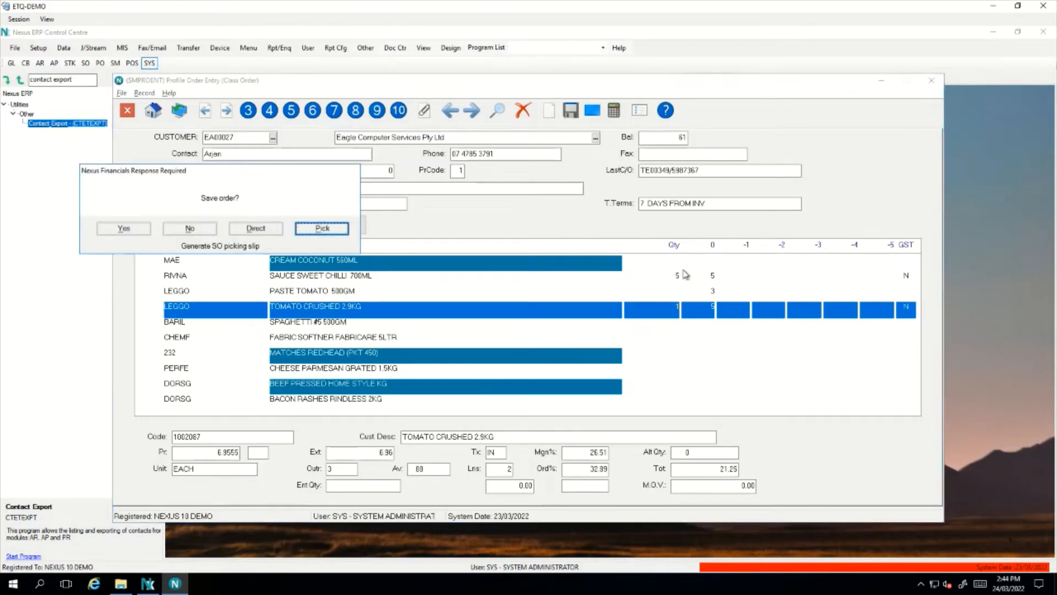
key("Left")
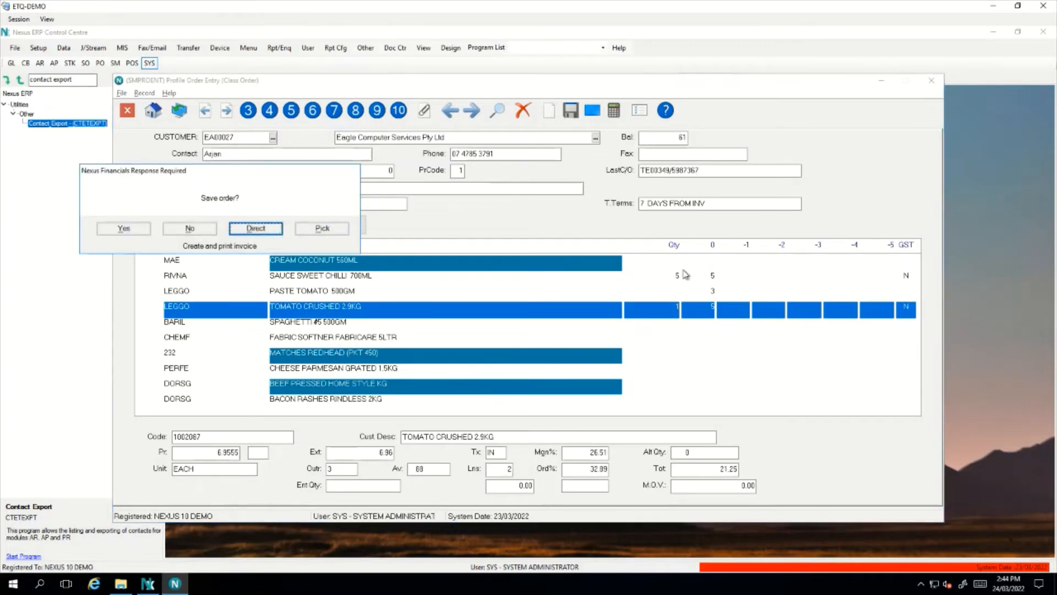
Invoice directly with customer order test12, saving printoutput2 to the Desktop with the standard message
key("Return")
type("test12")
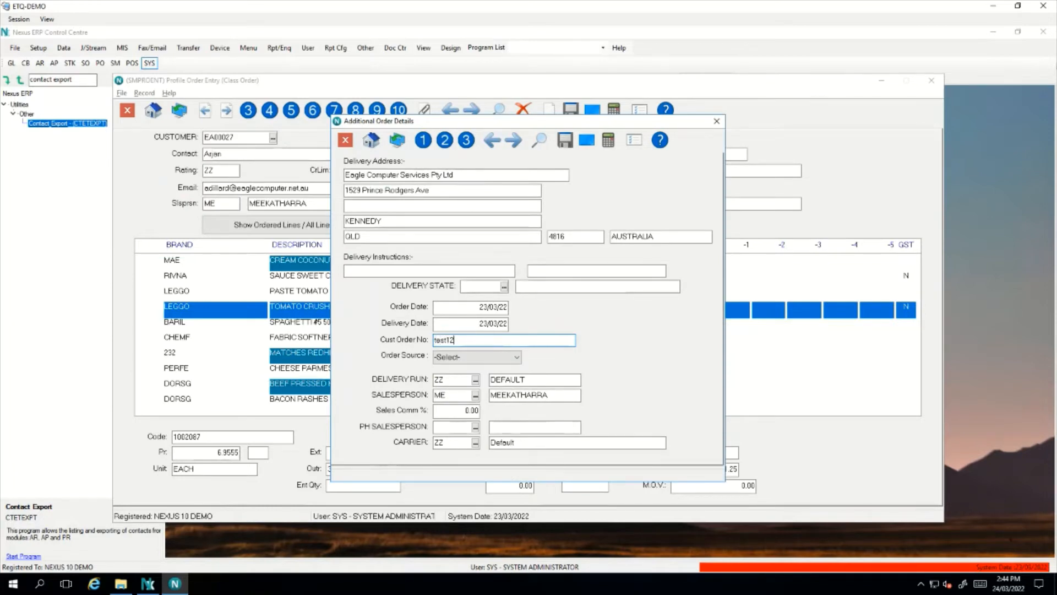
key("Return")
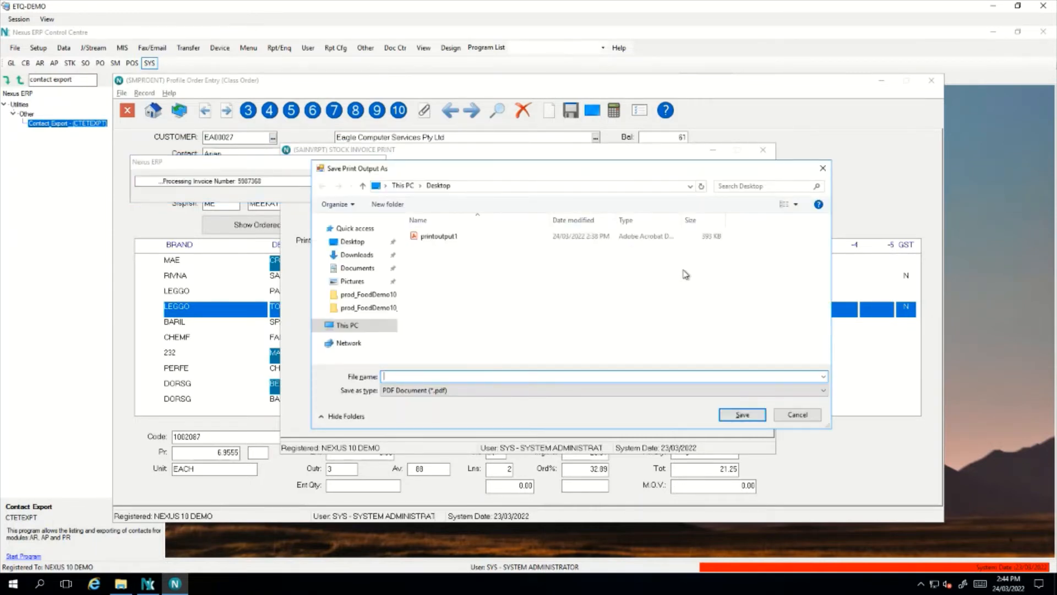
type("printoutput")
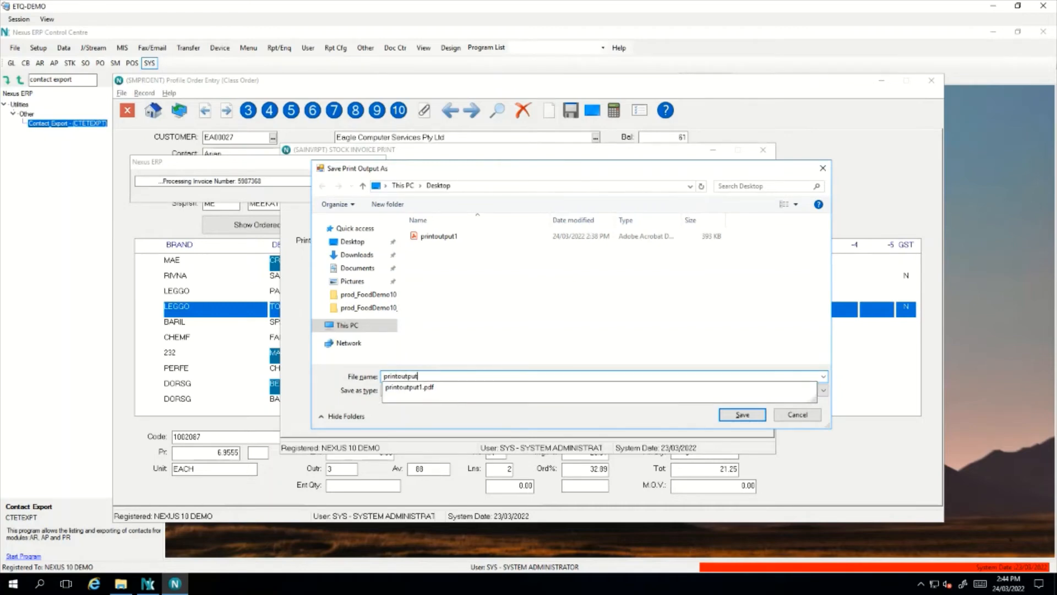
type("2")
key("Return")
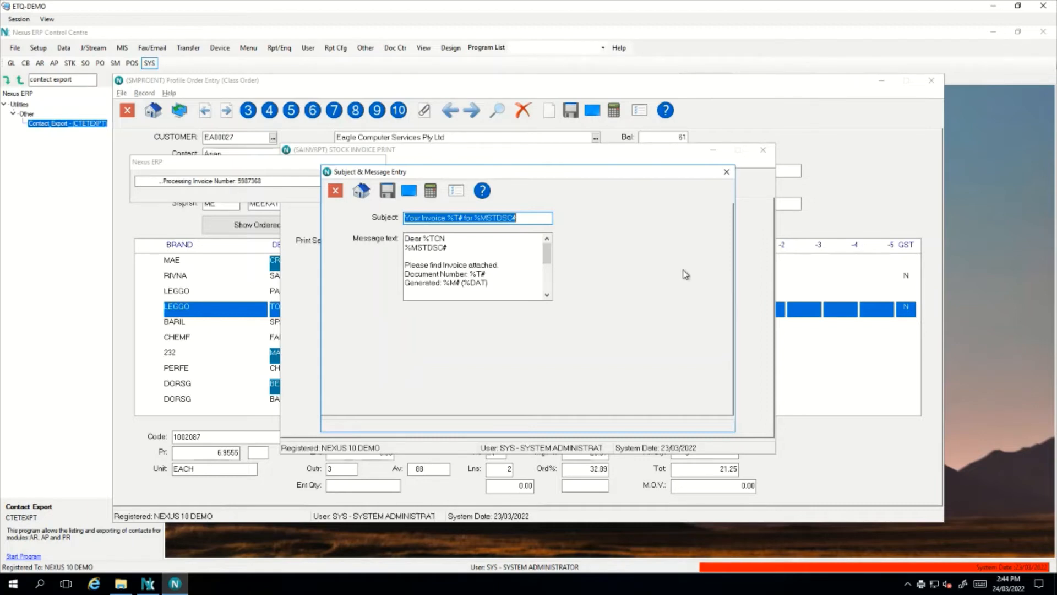
key("Tab")
key("Tab")
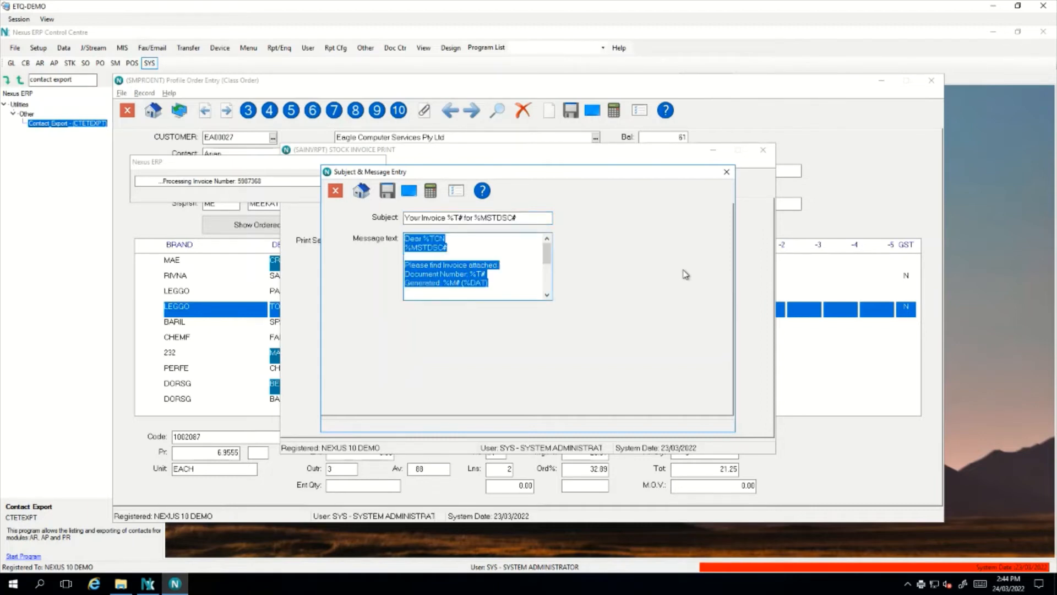
key("Return")
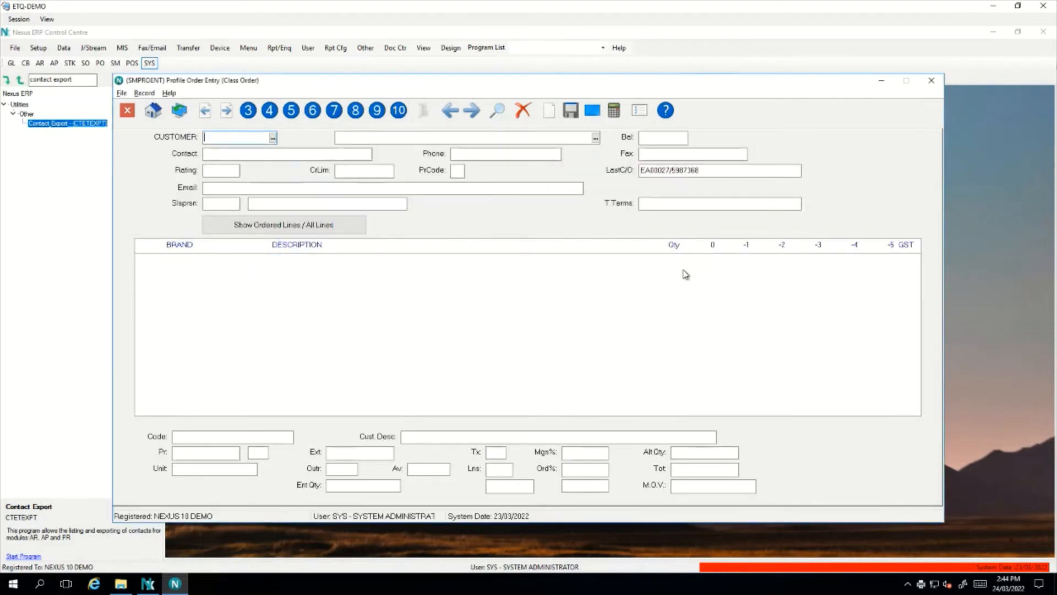
Open printoutput2.pdf from the Desktop, check invoice 5987368 for Eagle Computer Services, then close it
left_click(931, 80)
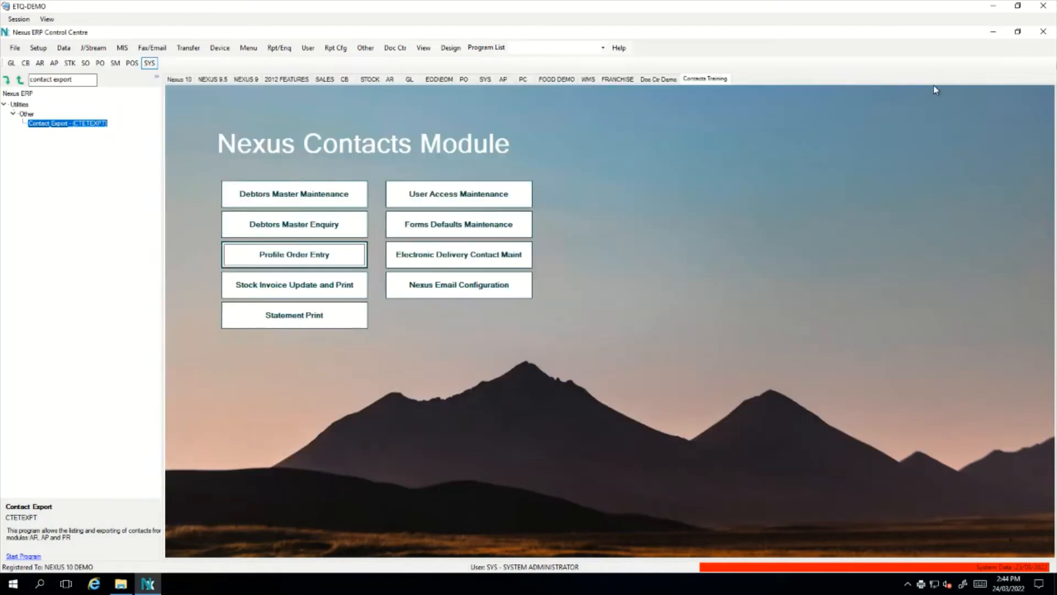
left_click(120, 584)
double_click(273, 191)
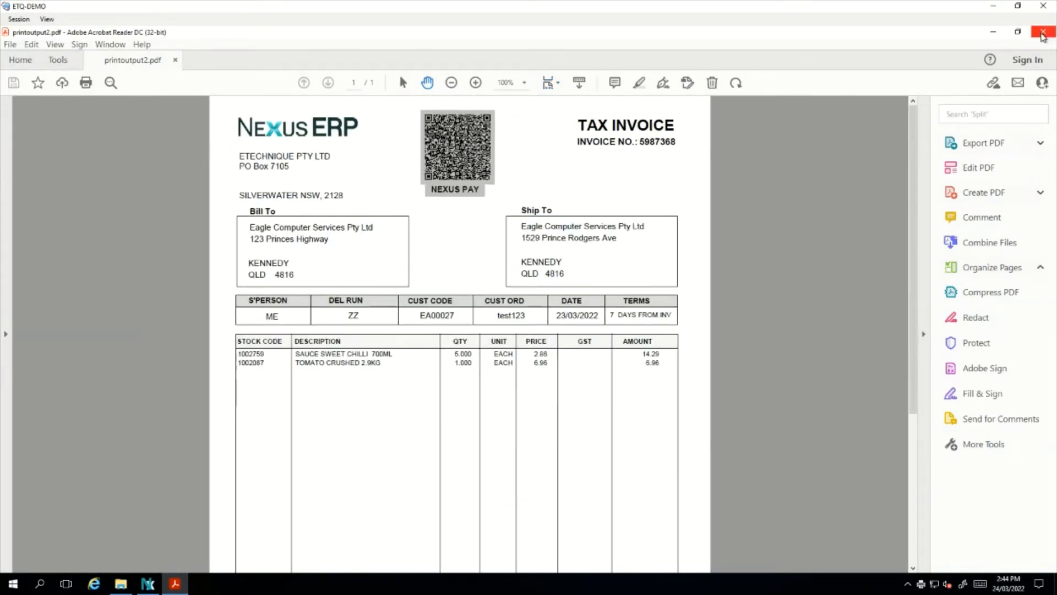
left_click(1043, 35)
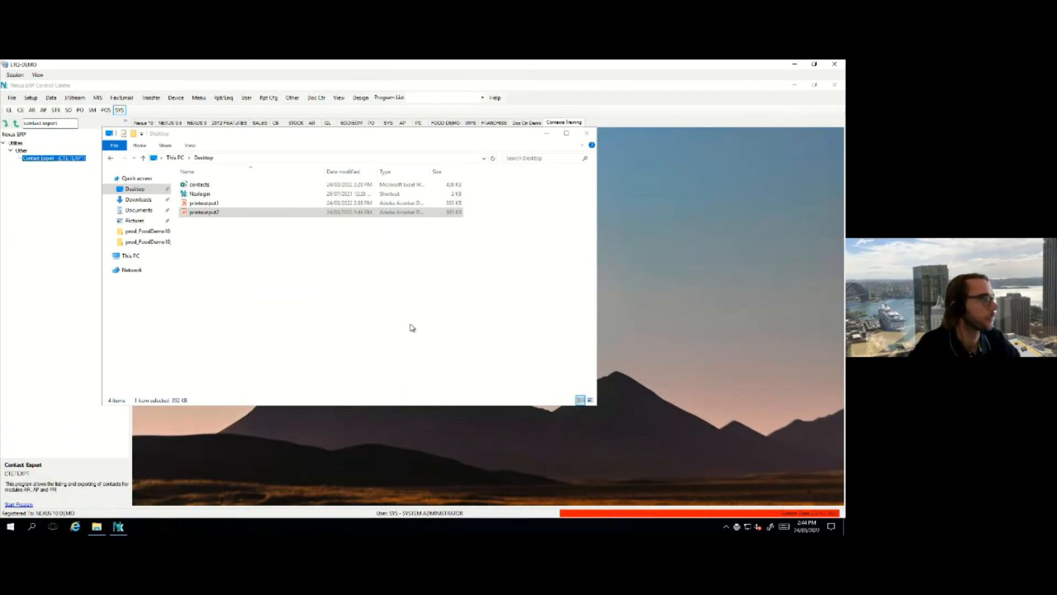
Search the program tree for 'email log' and open Nexus Email History Log (ETEMLLOG)
left_click(668, 322)
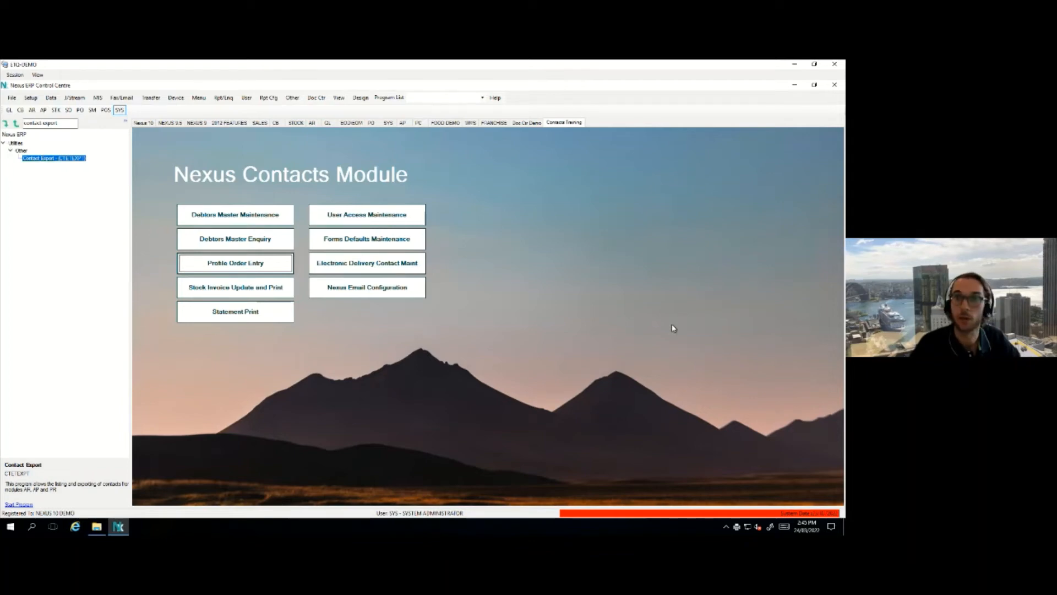
left_click_drag(68, 123, 22, 122)
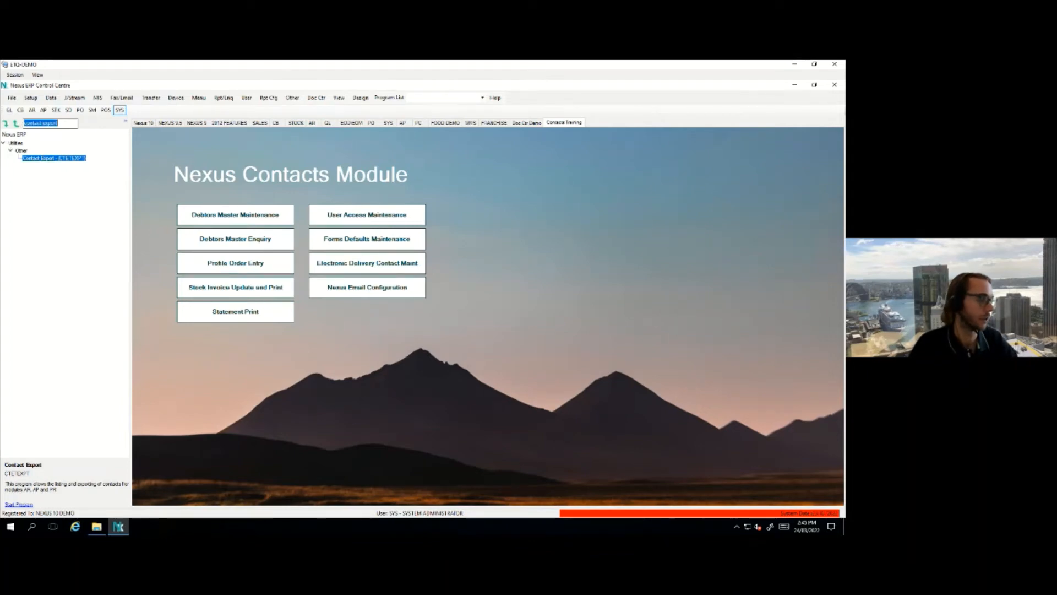
type("email")
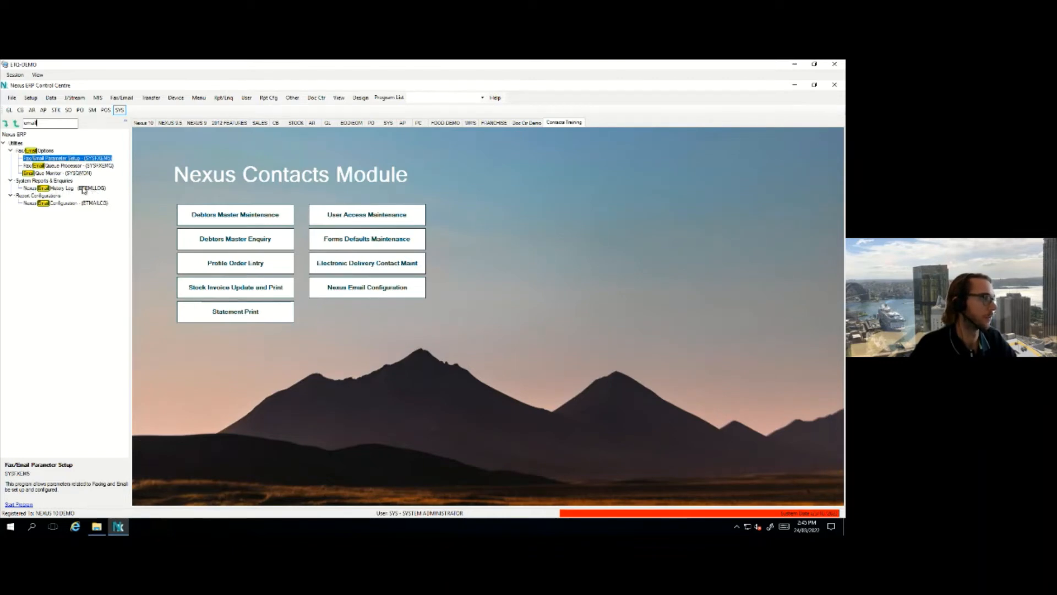
type("log")
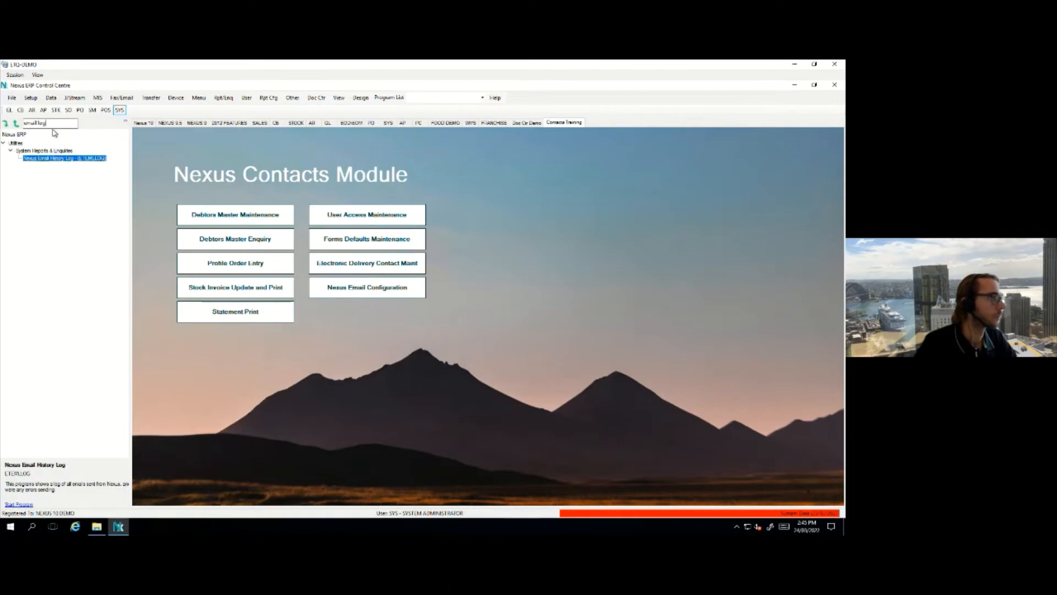
left_click(94, 159)
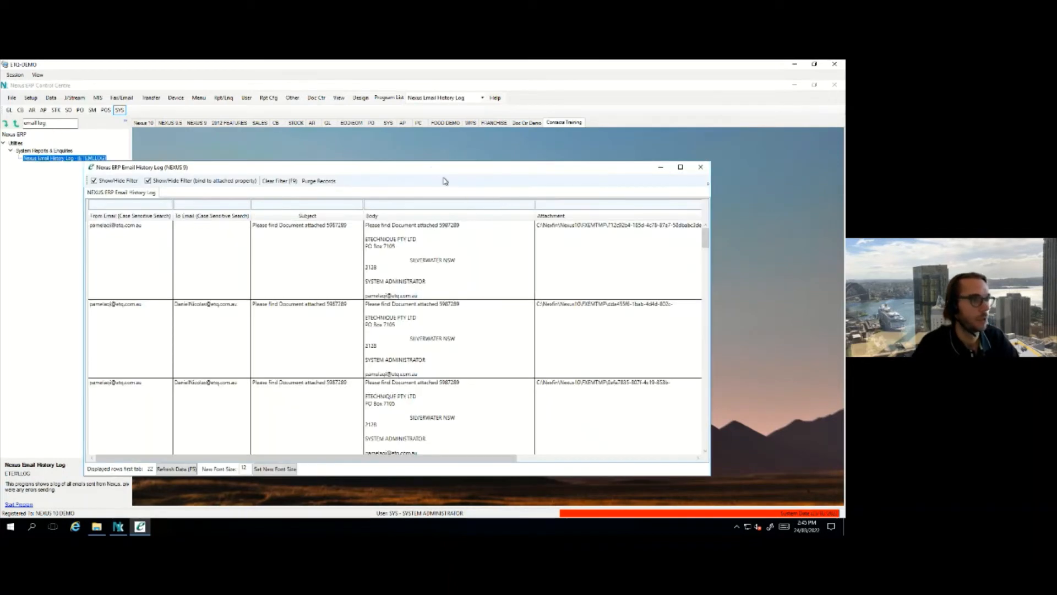
Sort the email log by Date/Time newest first, select the latest invoice 5987367 email, then close it
left_click_drag(438, 170, 484, 165)
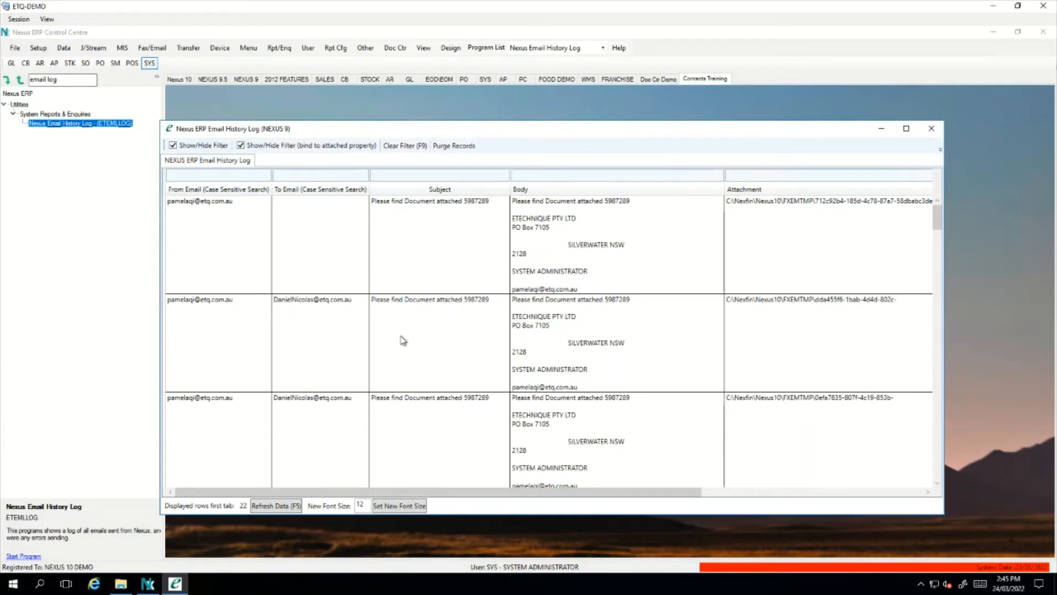
left_click_drag(517, 492, 724, 497)
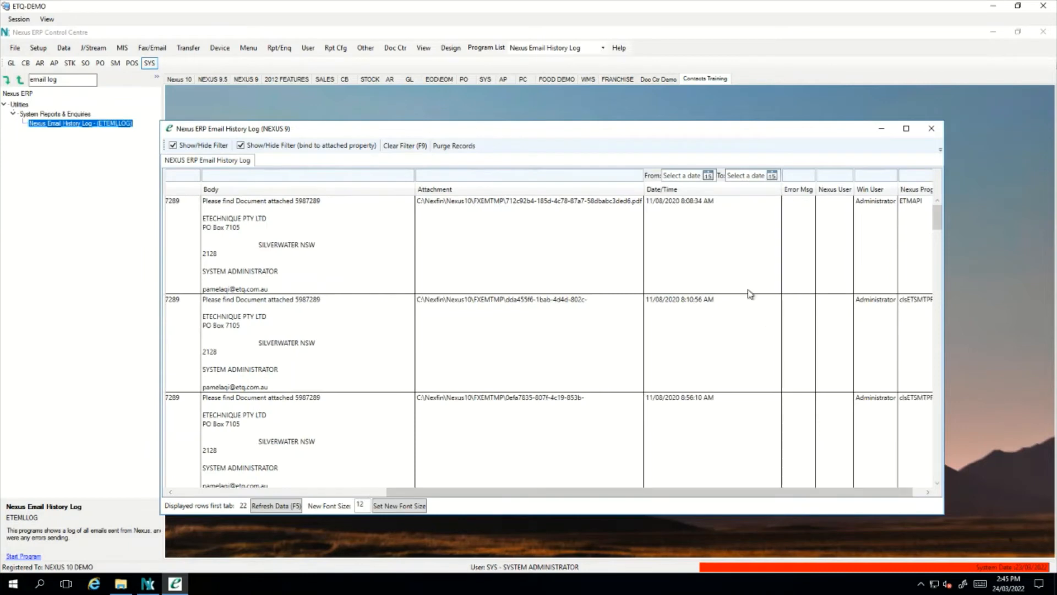
left_click(698, 193)
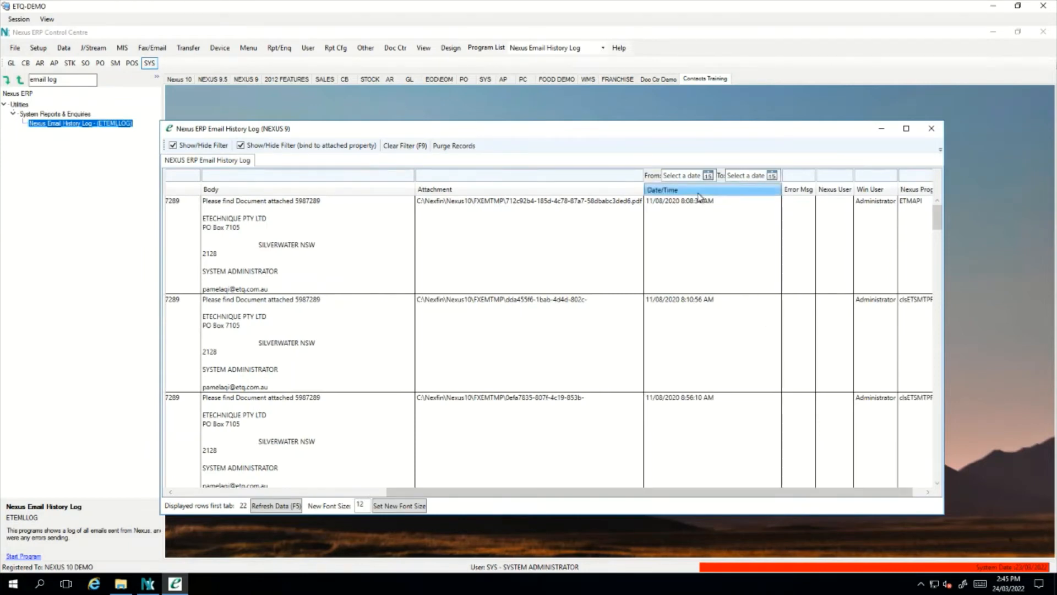
left_click(699, 193)
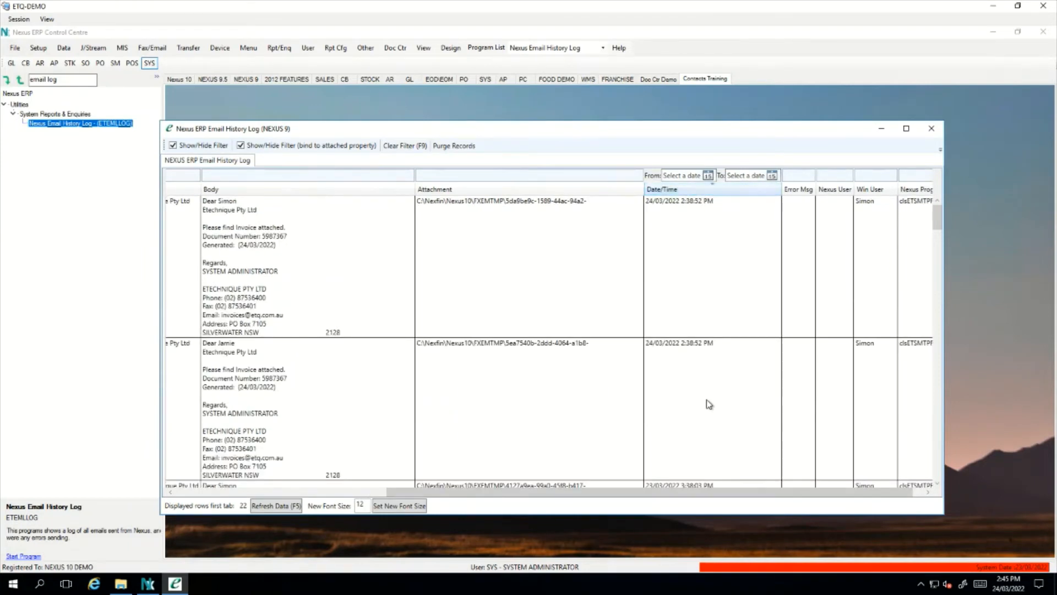
left_click_drag(694, 494, 482, 493)
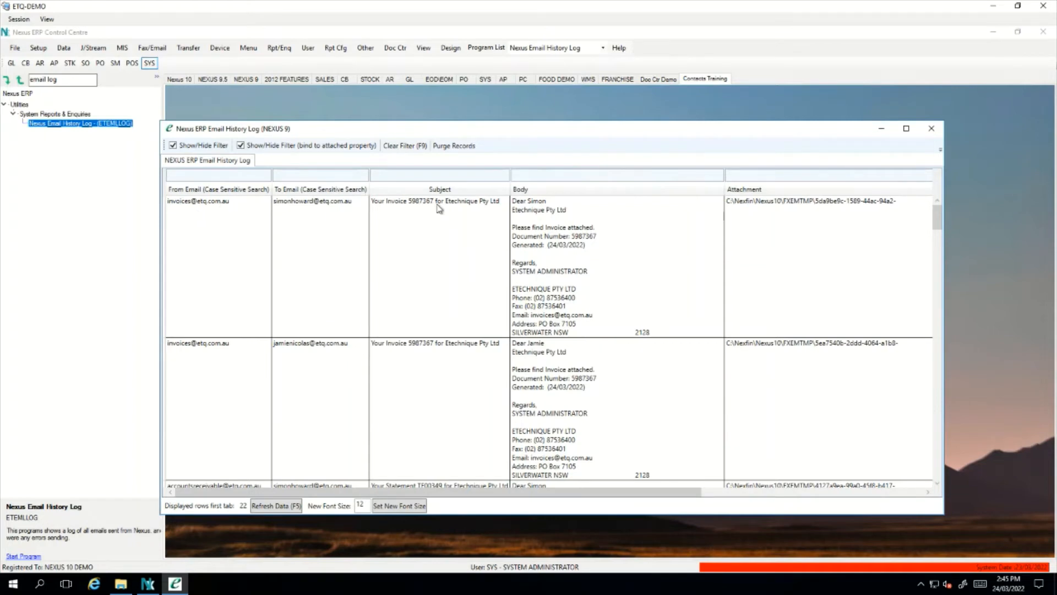
left_click(568, 215)
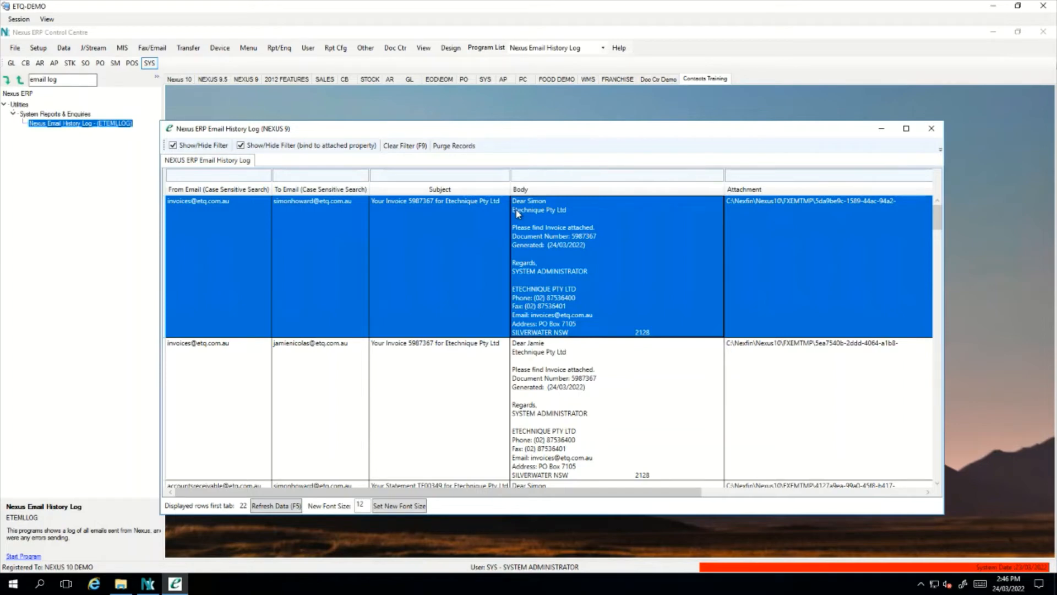
left_click(936, 131)
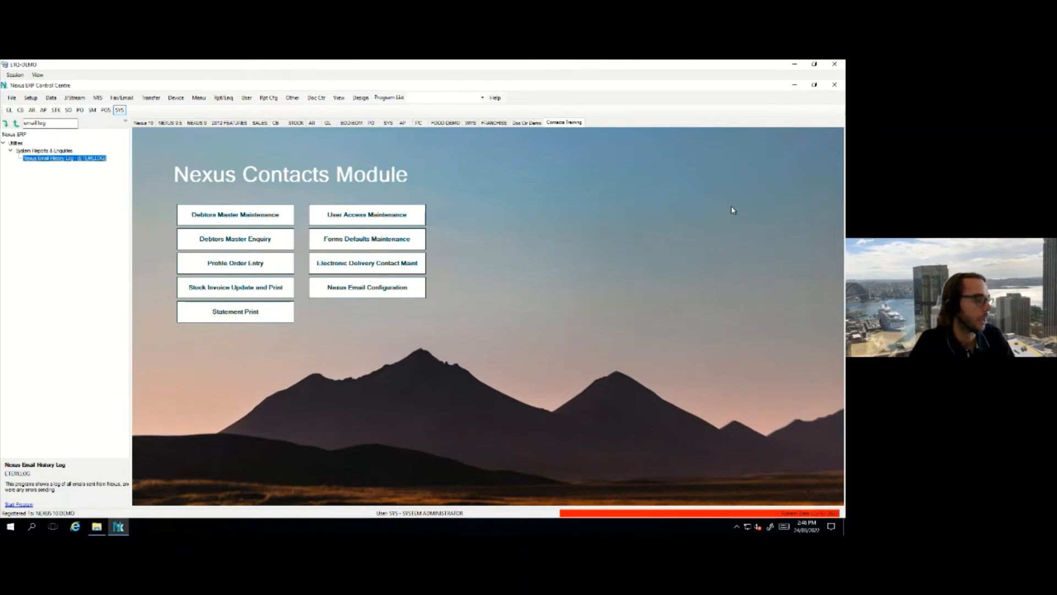
Open the sainvrpt-sys-edeliv log in Notepad from the prod_FoodDemo10_Simon folder in Quick access
left_click(103, 532)
left_click_drag(312, 140, 389, 169)
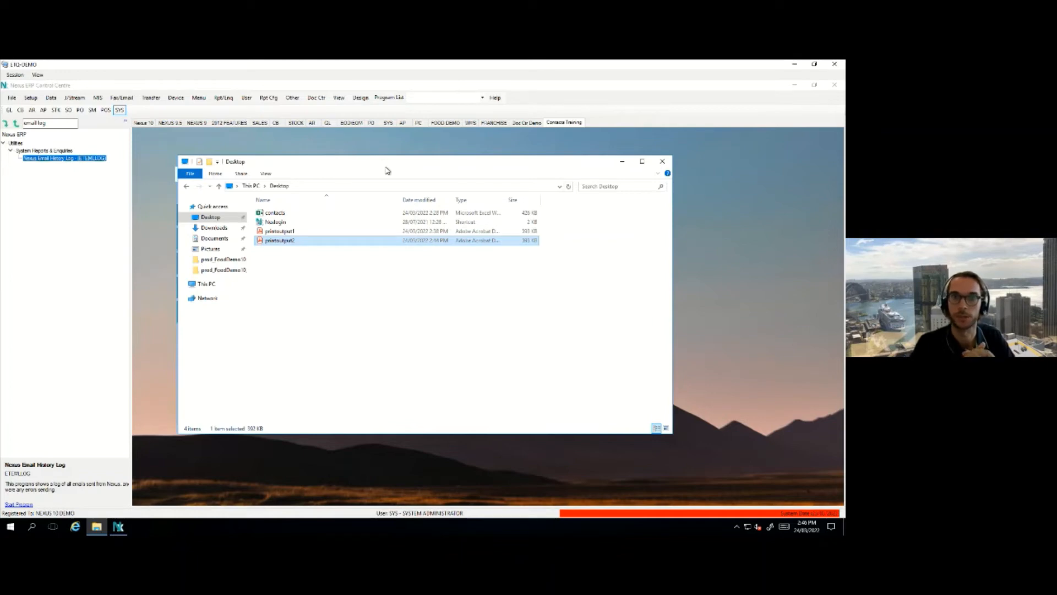
left_click(225, 260)
left_click(223, 270)
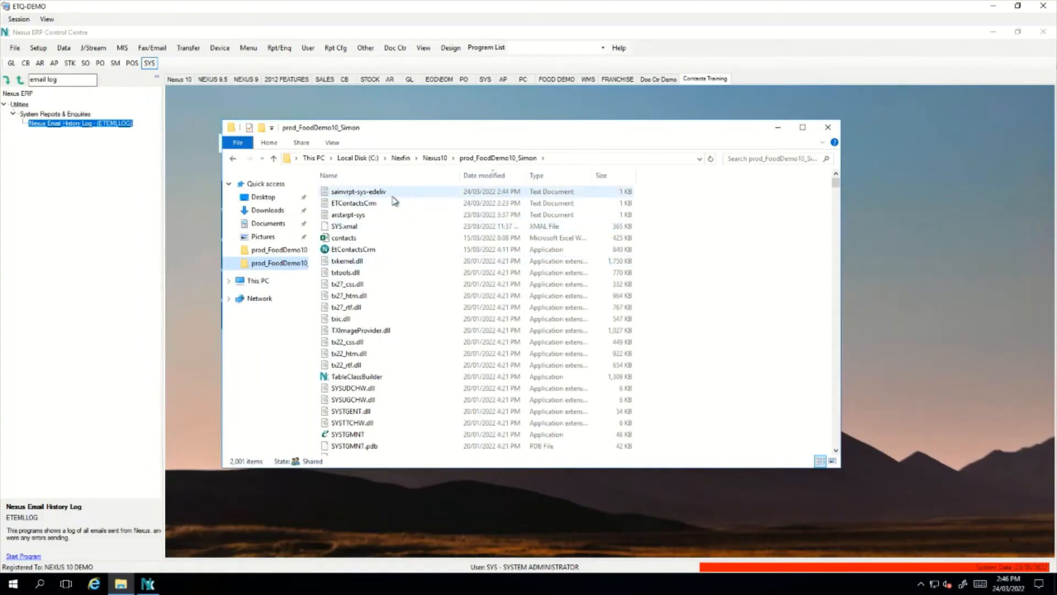
left_click(387, 194)
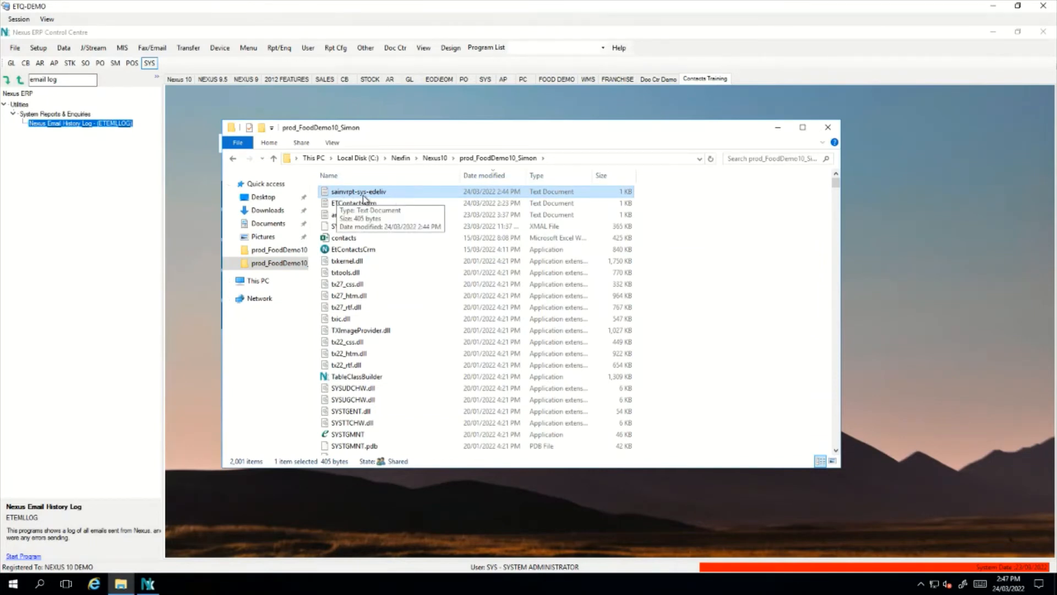
double_click(393, 200)
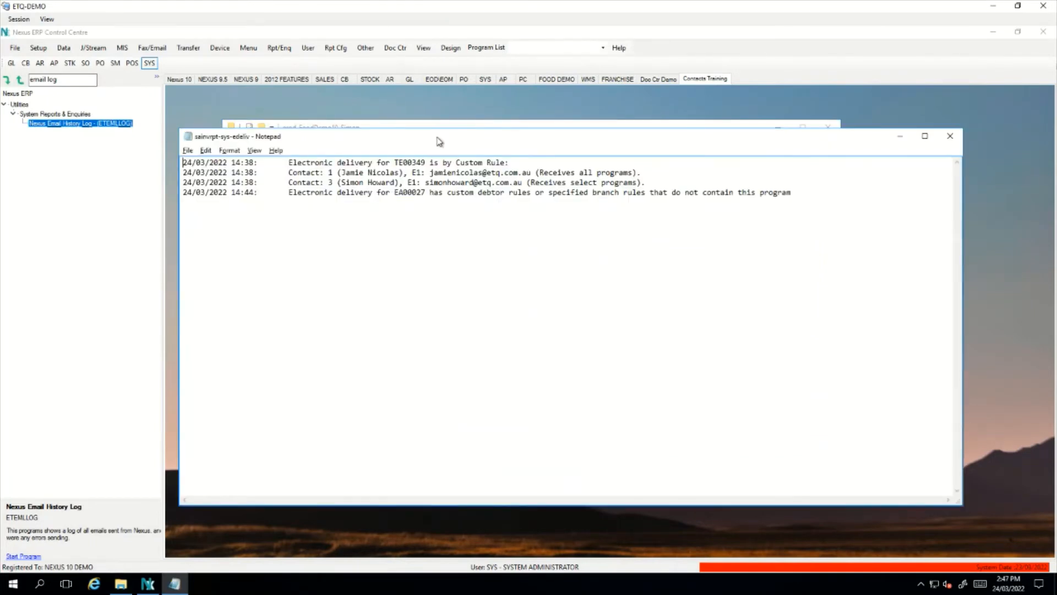
left_click_drag(436, 141, 439, 131)
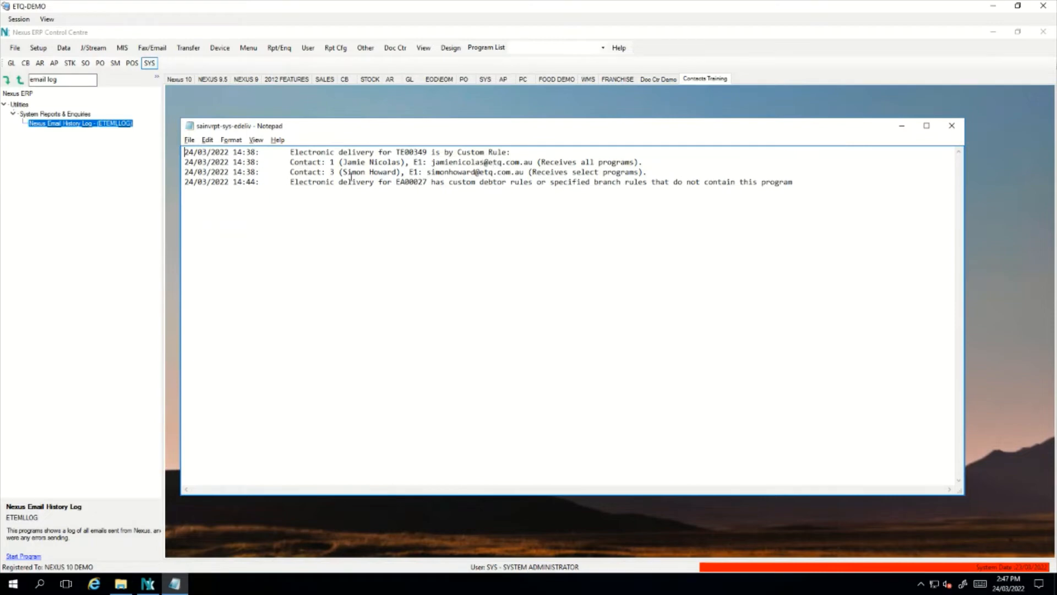
left_click_drag(233, 153, 332, 172)
left_click(332, 171)
left_click_drag(396, 154, 427, 155)
left_click_drag(459, 152, 290, 153)
left_click(362, 157)
left_click_drag(290, 162, 635, 163)
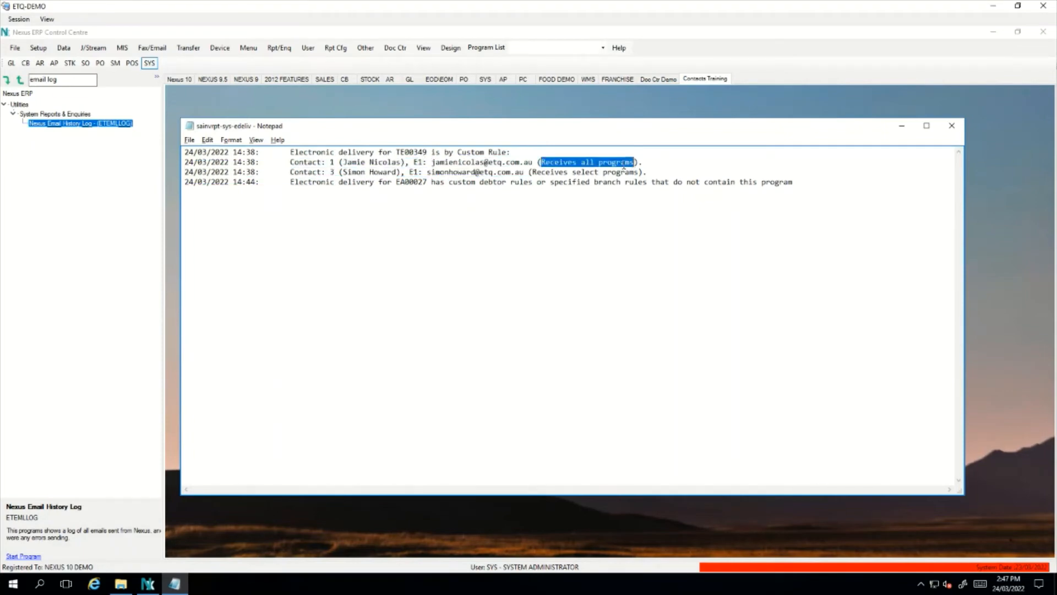
left_click(623, 166)
left_click_drag(290, 172, 357, 173)
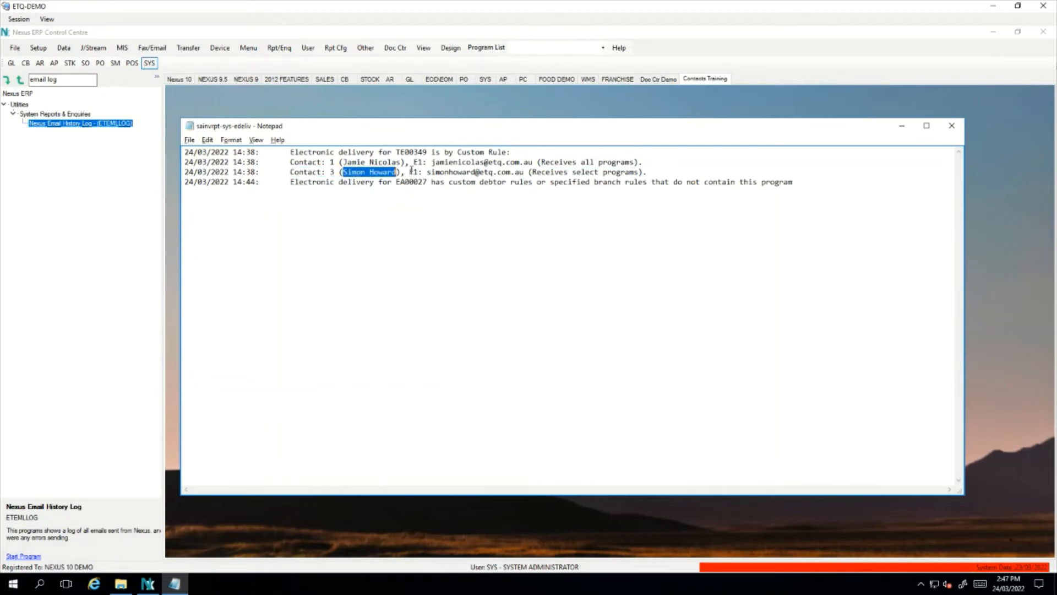
double_click(413, 172)
left_click(435, 172)
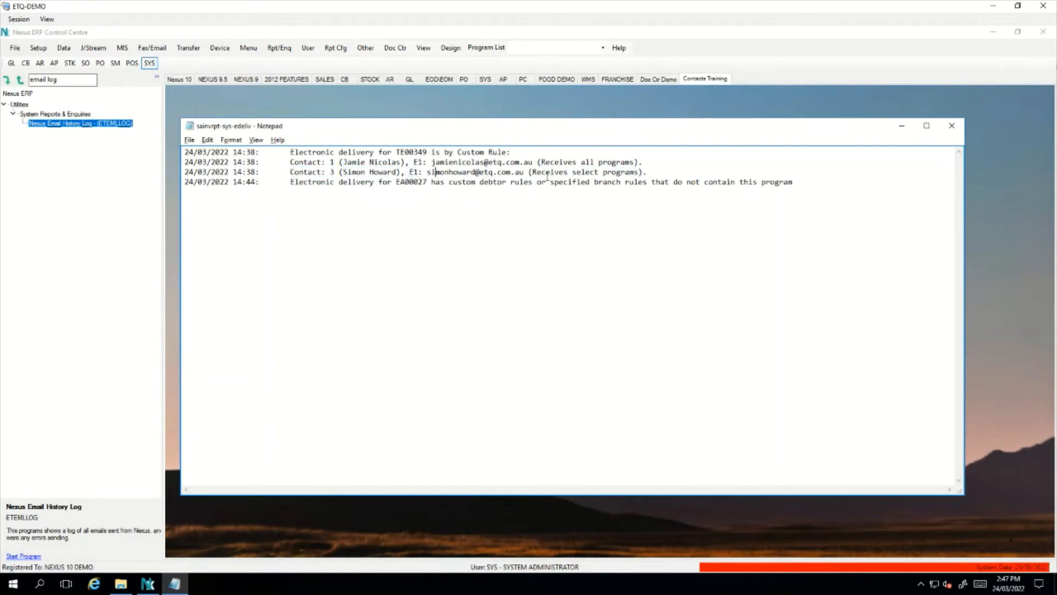
left_click_drag(532, 172, 638, 174)
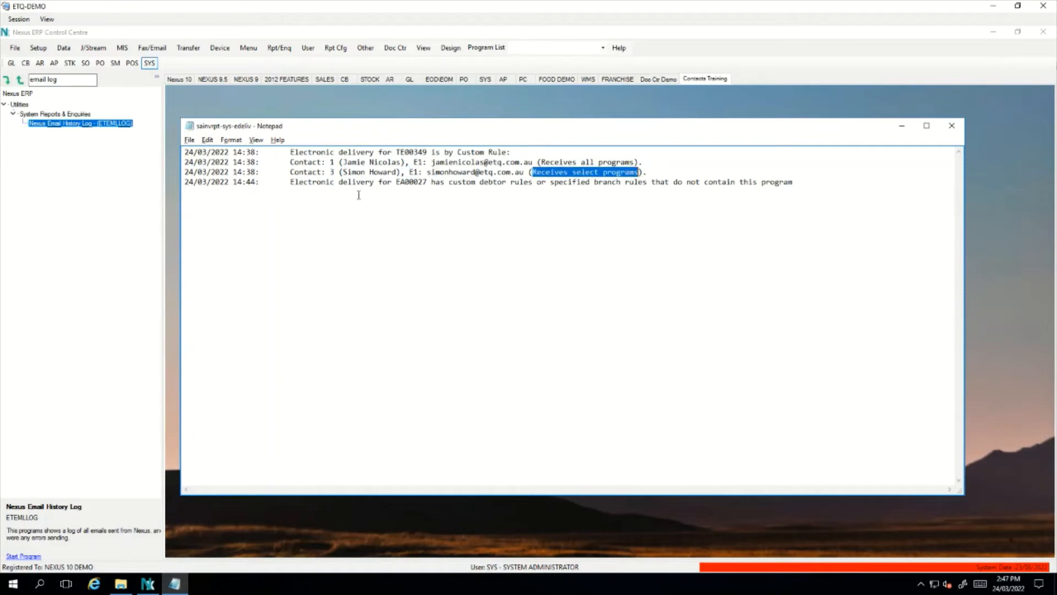
double_click(247, 185)
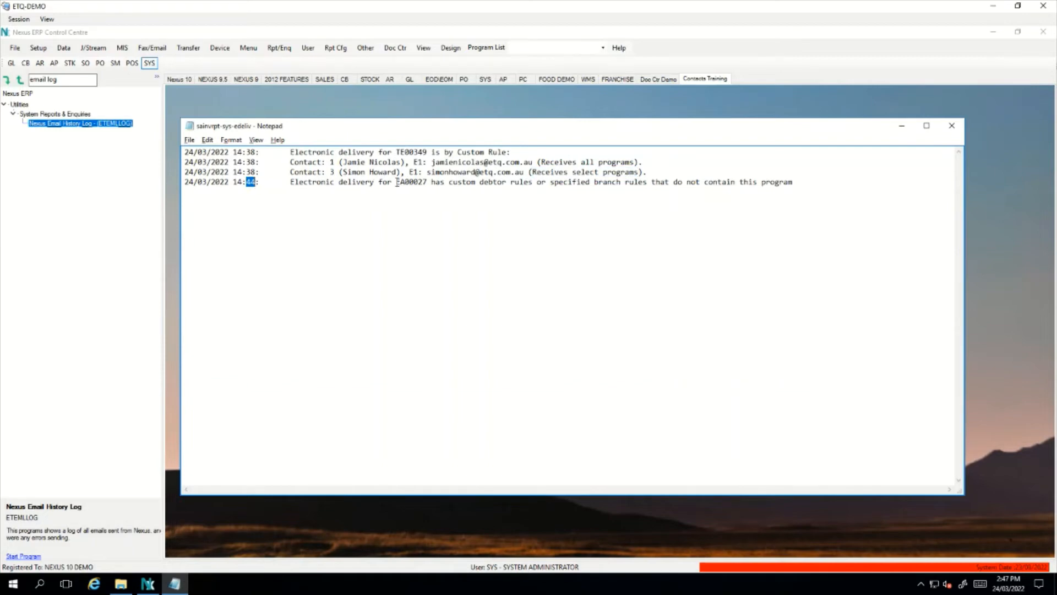
left_click_drag(396, 184, 428, 183)
left_click_drag(446, 184, 808, 189)
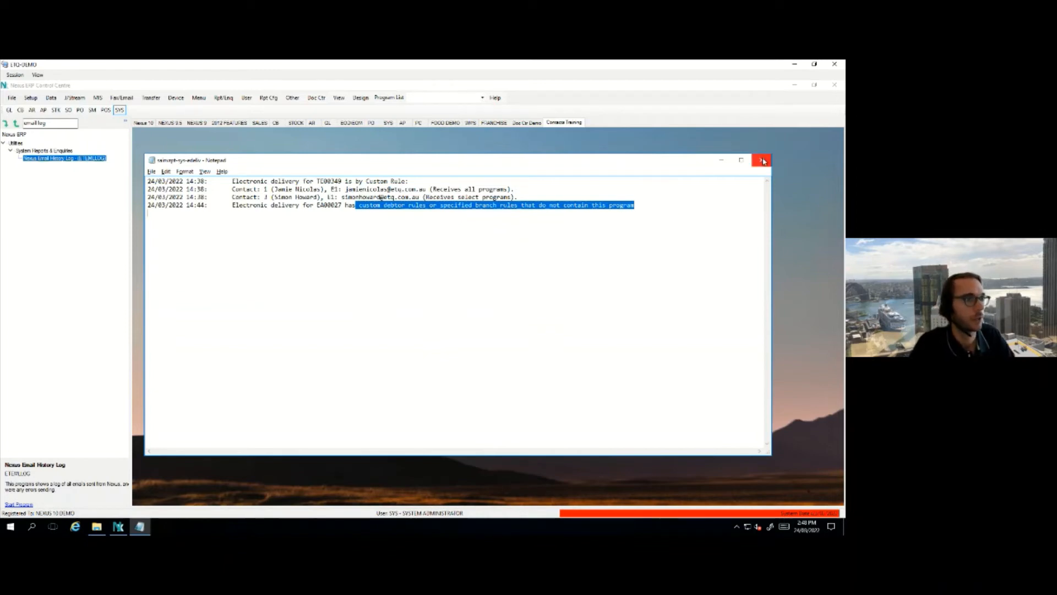
Highlight the last delivery log line, then close Notepad and the File Explorer window
left_click(642, 206)
left_click_drag(642, 206, 234, 209)
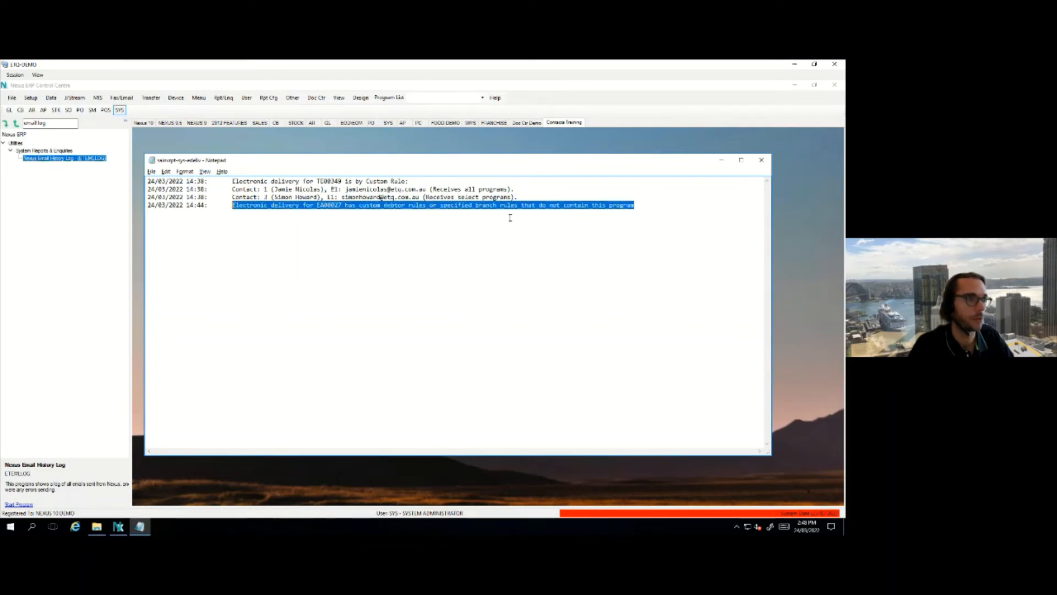
left_click(651, 207)
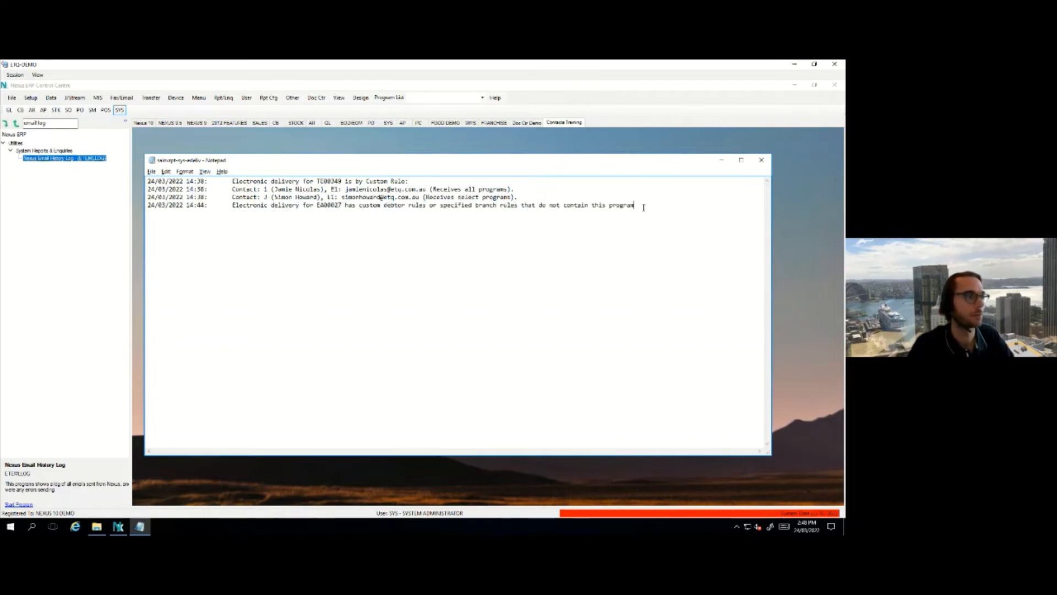
left_click_drag(643, 207, 232, 207)
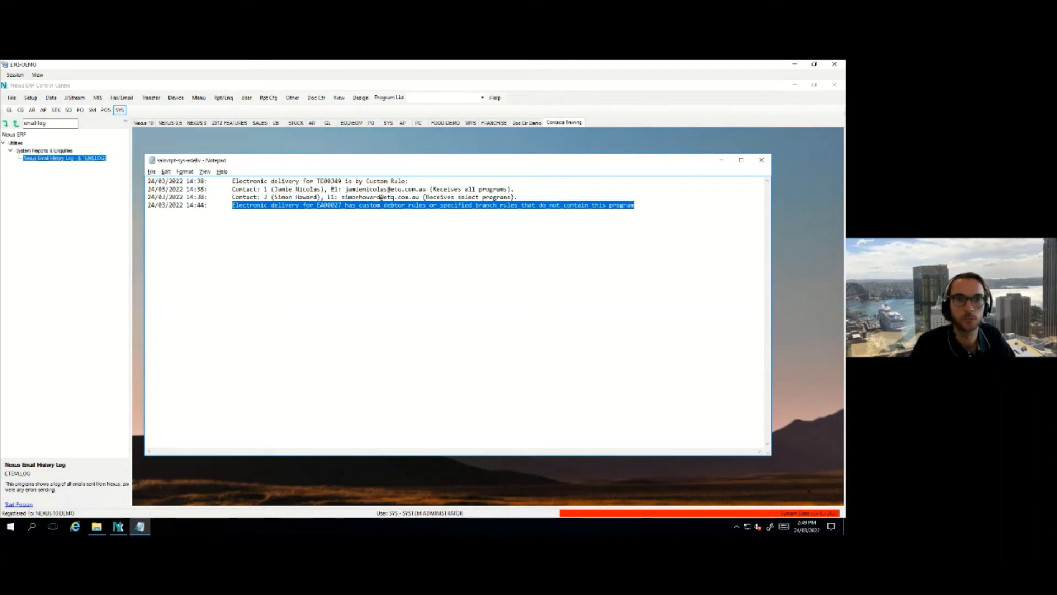
left_click(761, 159)
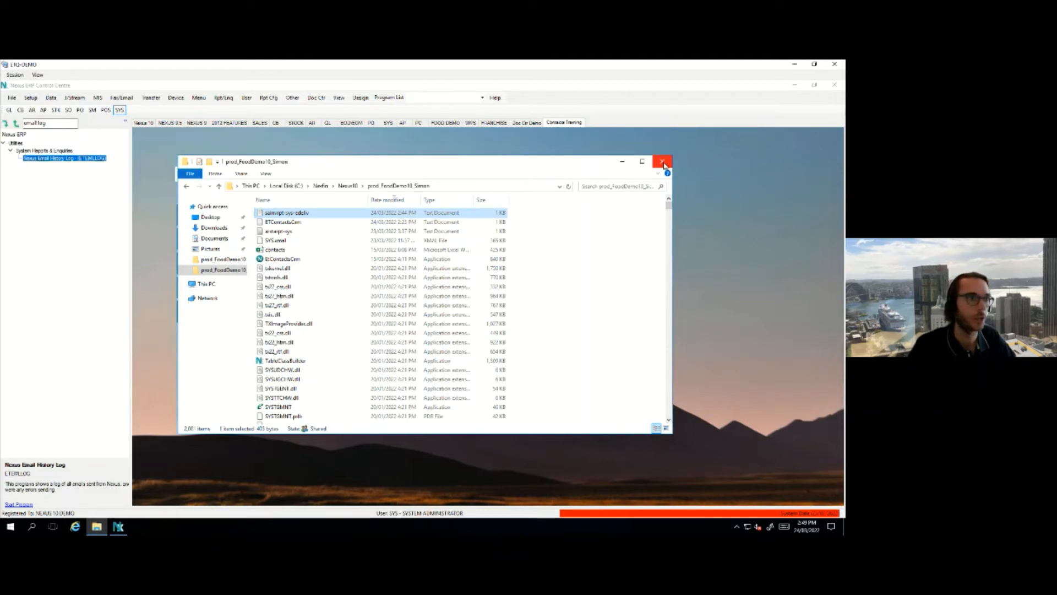
left_click(662, 162)
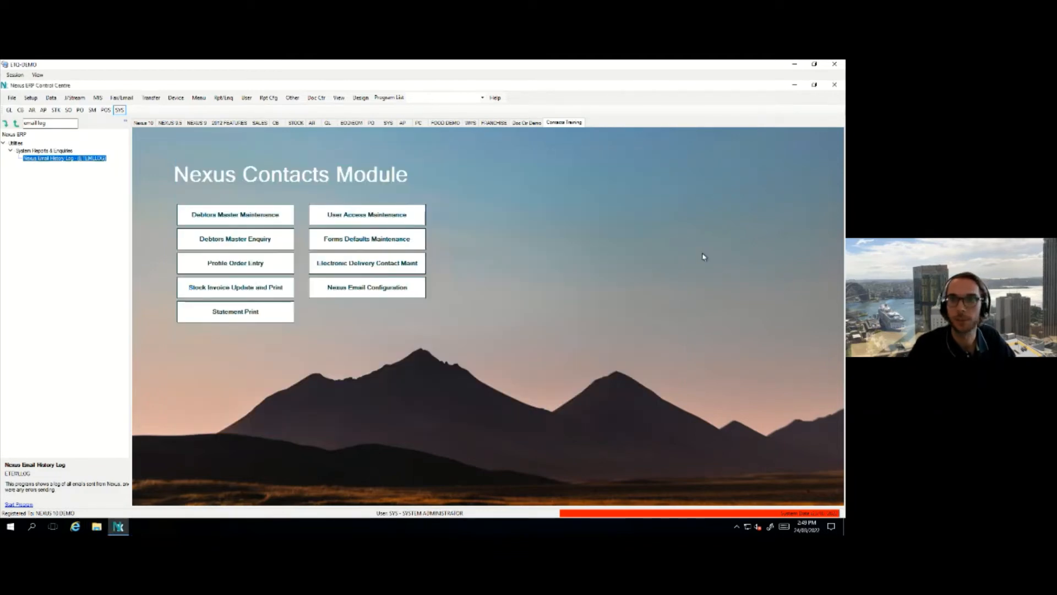
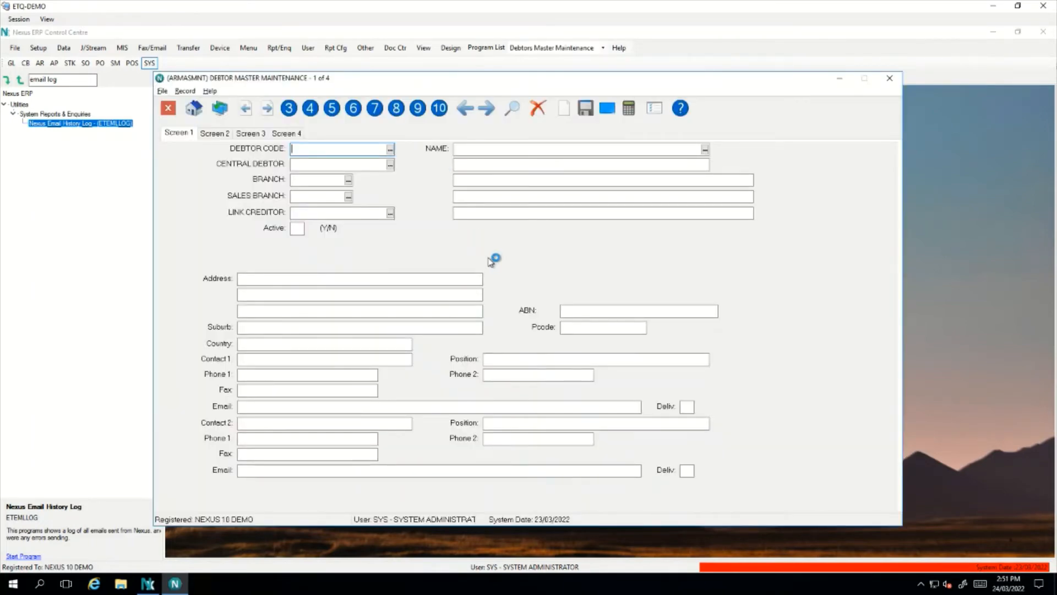
Load debtor TE00349 (Etechnique Pty Ltd) and open its electronic delivery contact settings
type("ETE")
key("Return")
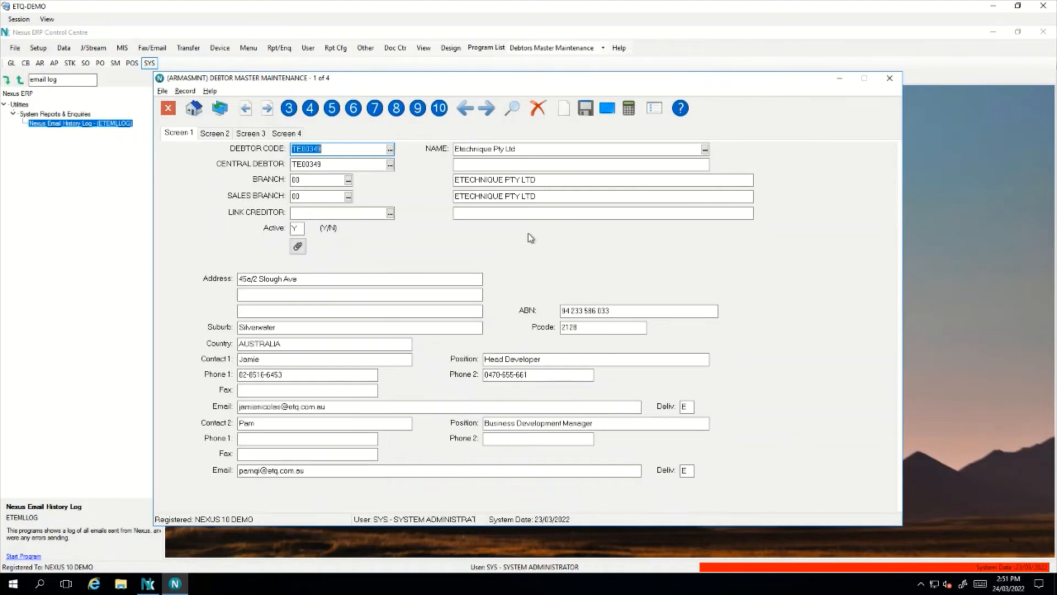
key("Escape")
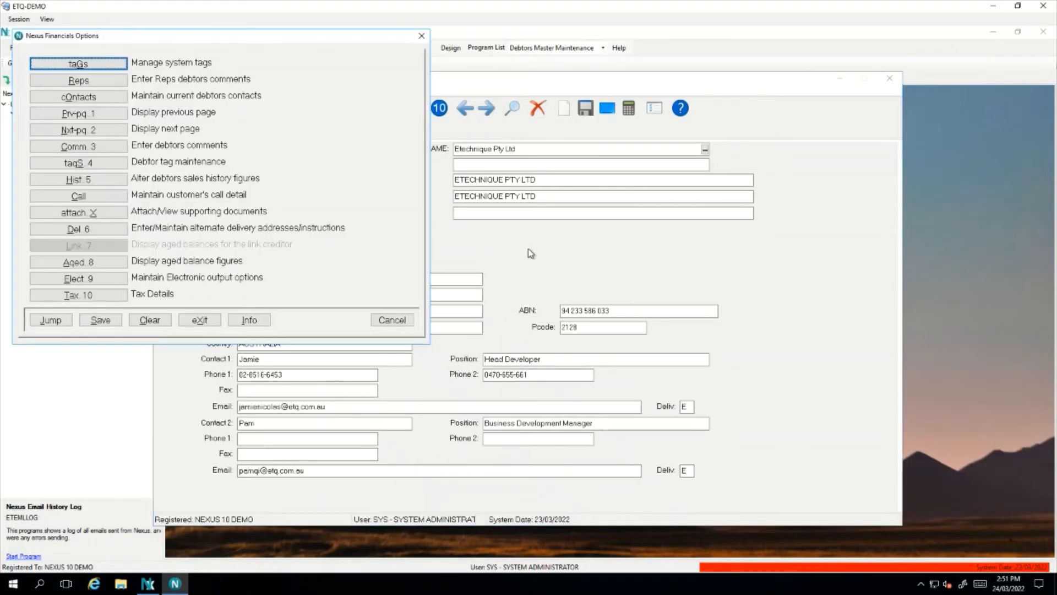
left_click(120, 282)
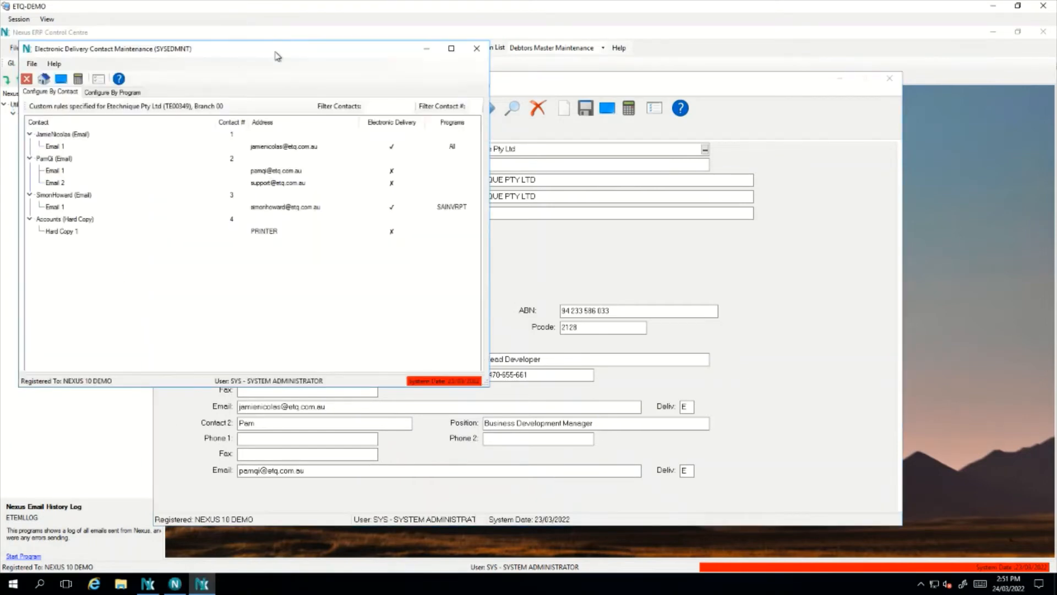
left_click_drag(277, 56, 525, 112)
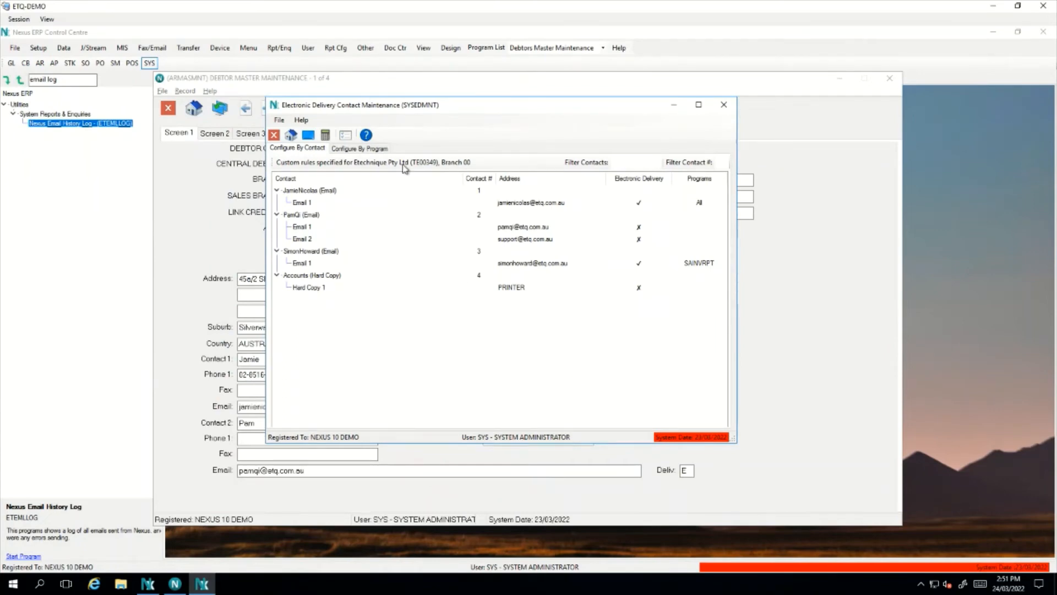
Untick Statement Print (ARSTARPT) for the first contact's Email 1 and save
left_click(380, 150)
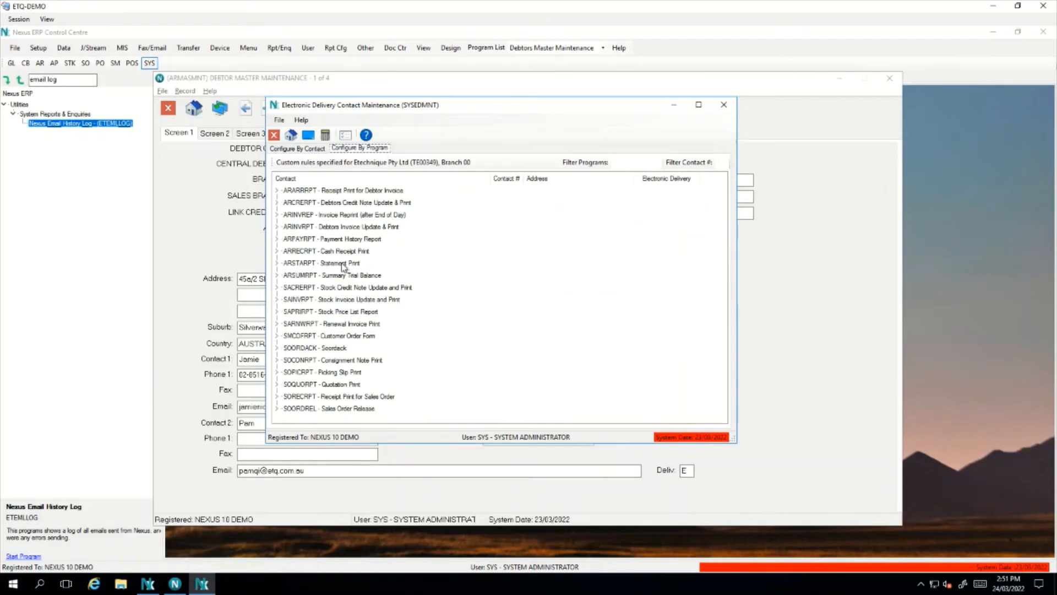
left_click(279, 265)
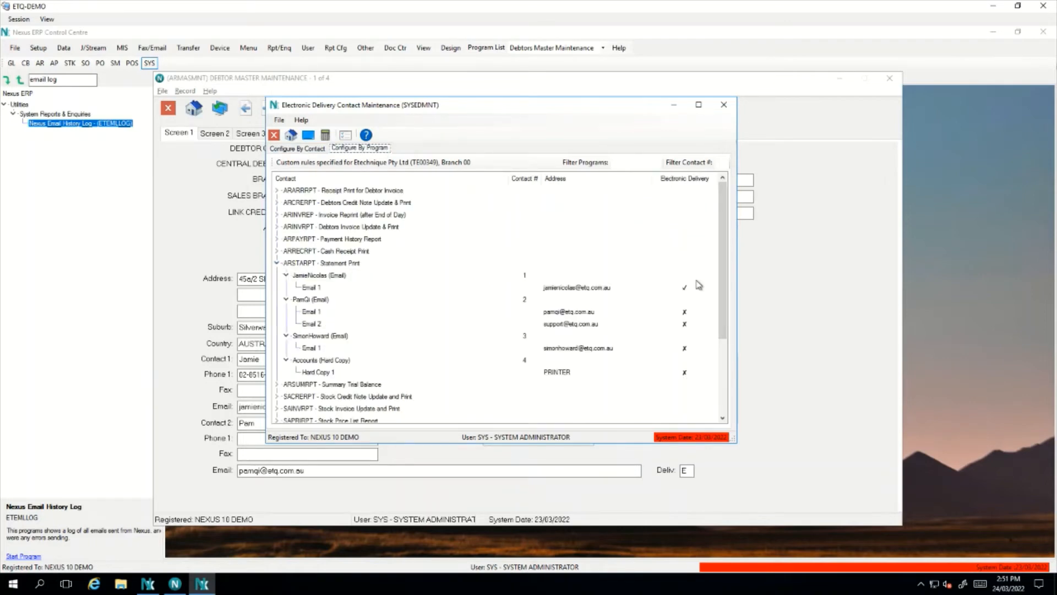
left_click(594, 287)
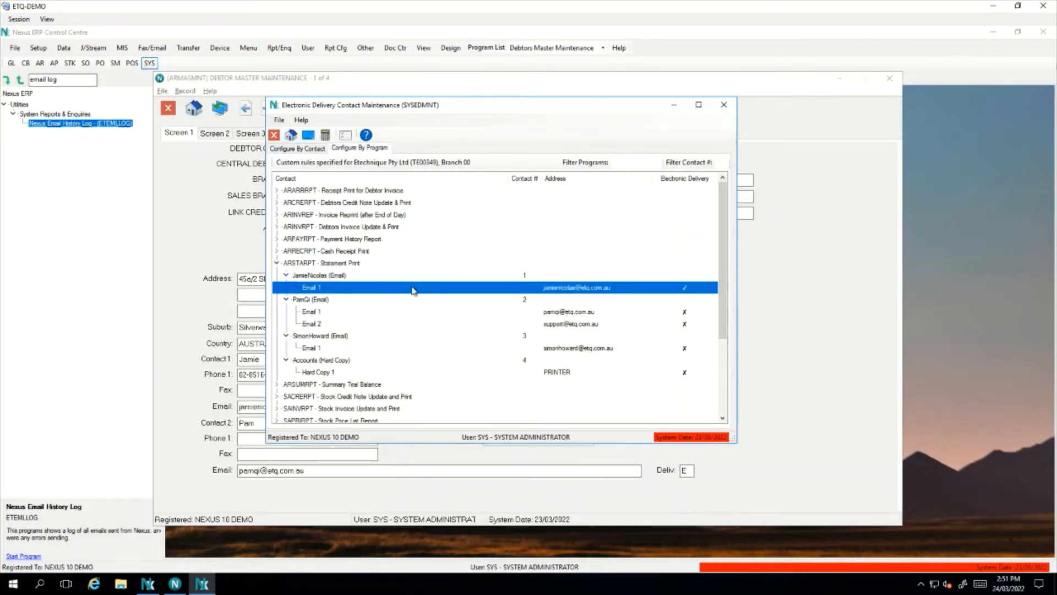
left_click(291, 148)
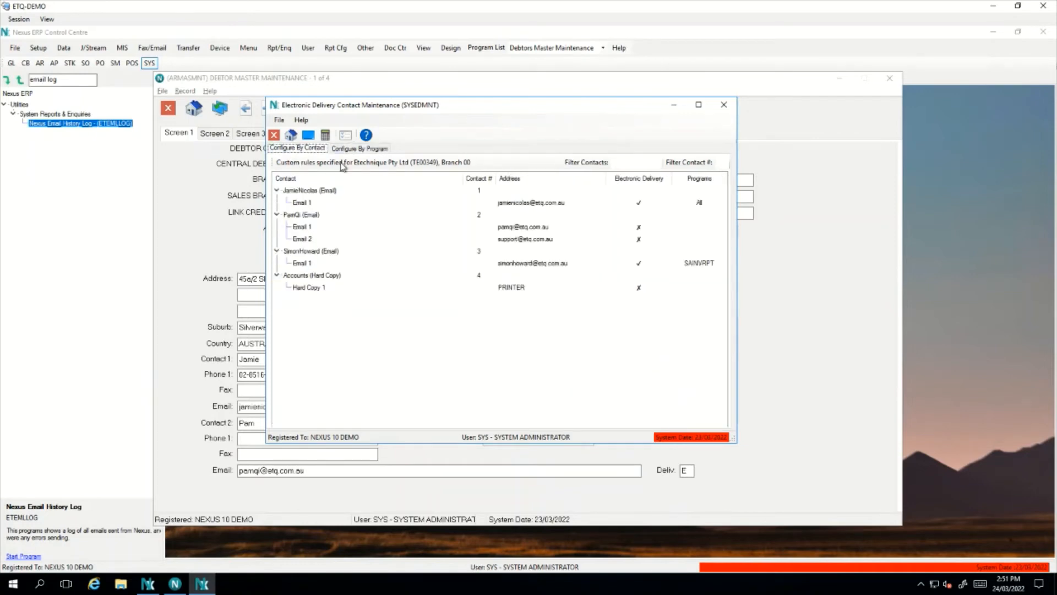
double_click(625, 207)
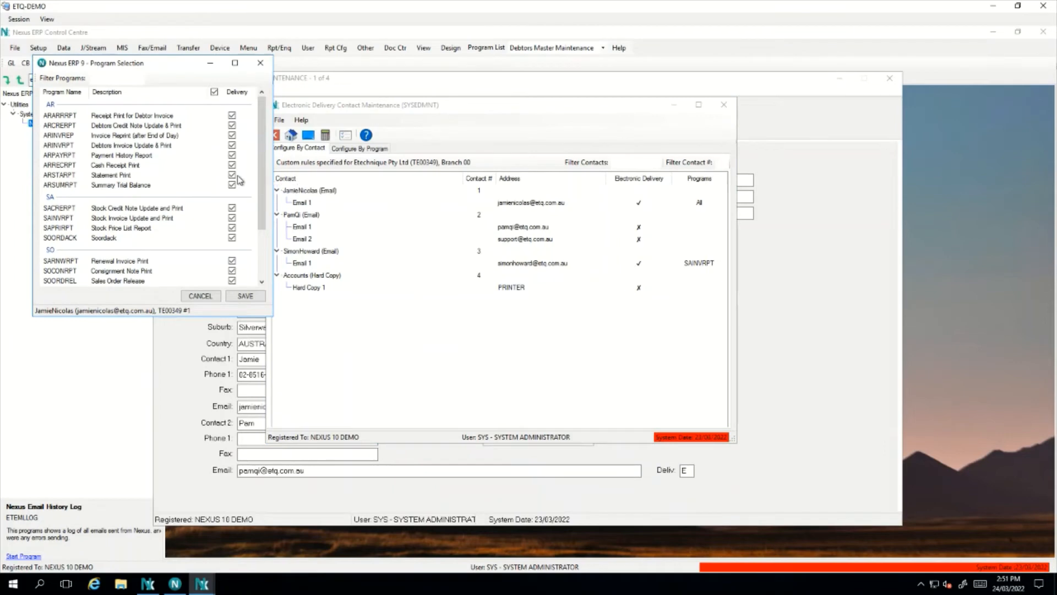
left_click(232, 175)
left_click(257, 302)
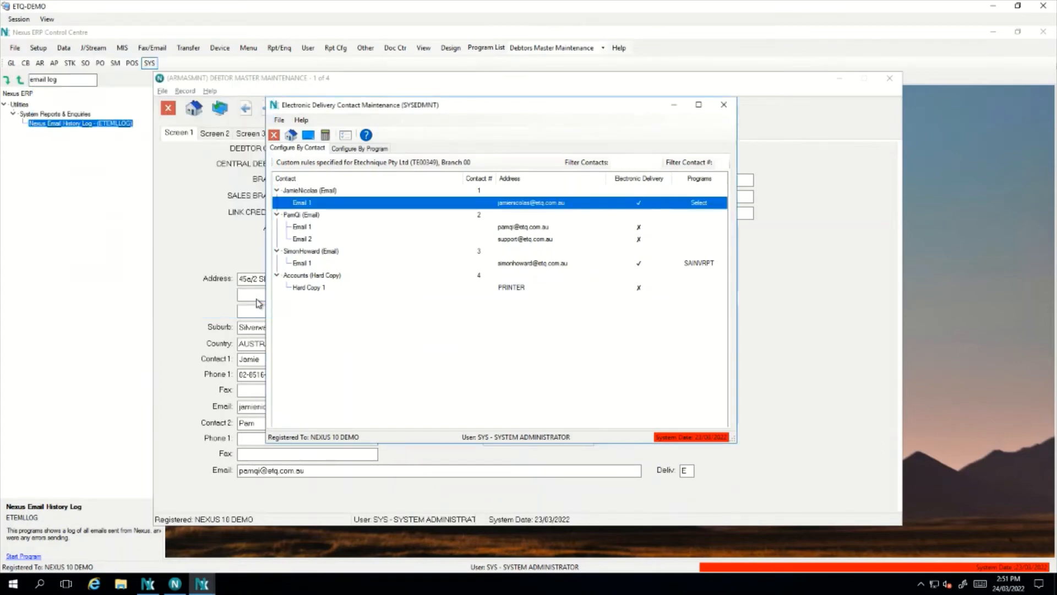
Tick Statement Print for the third contact's email, verify the recipients, and close
left_click(361, 149)
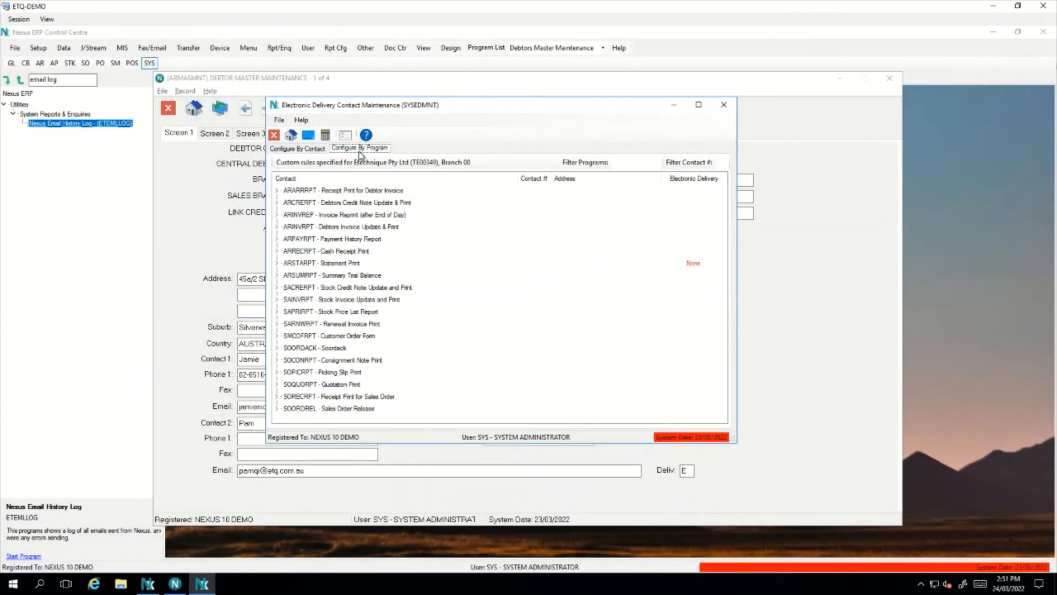
left_click(711, 266)
left_click(704, 276)
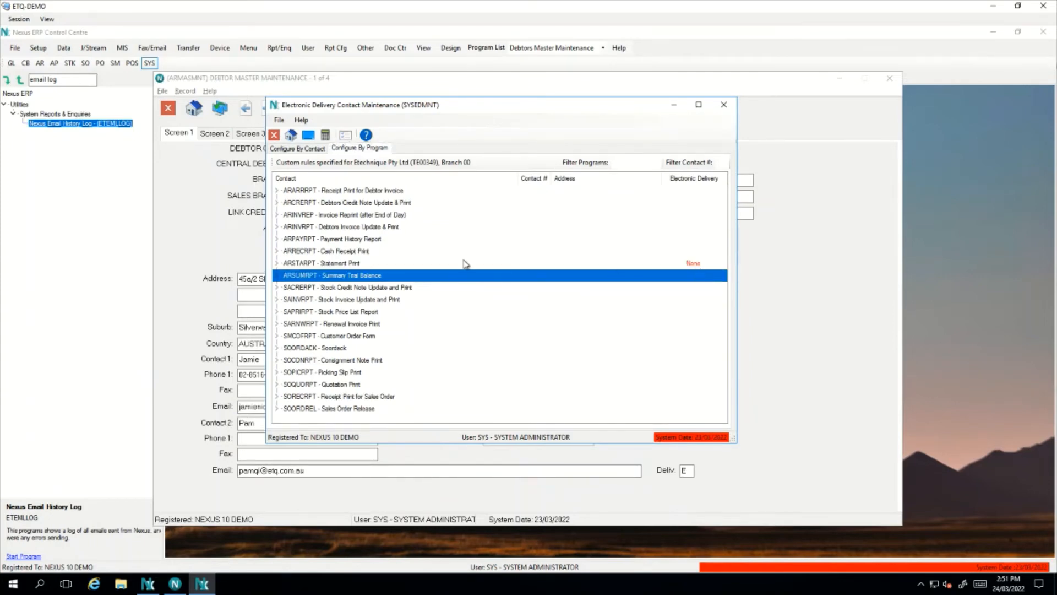
left_click(324, 149)
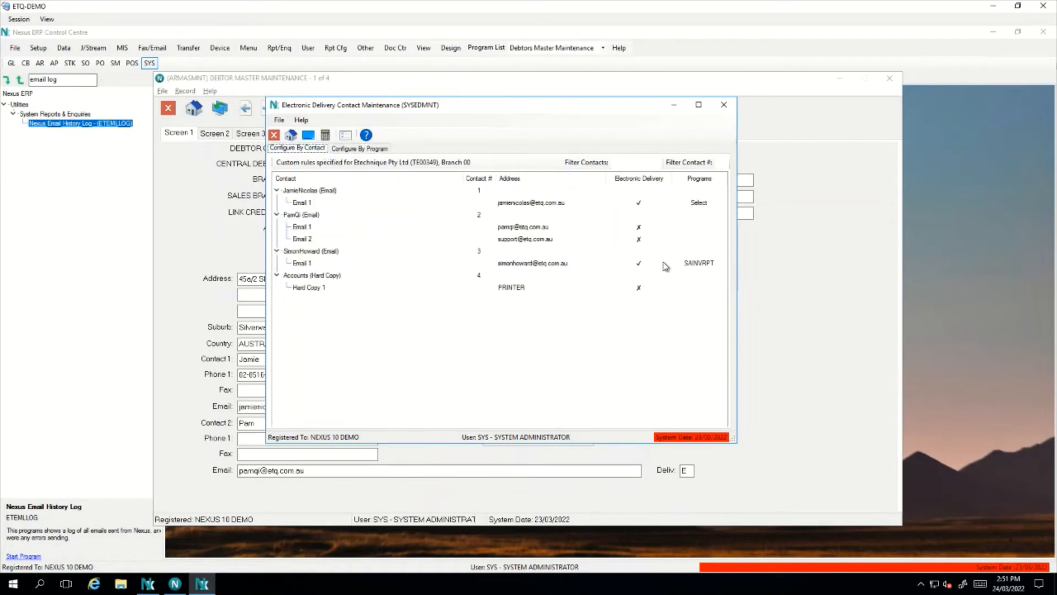
double_click(640, 265)
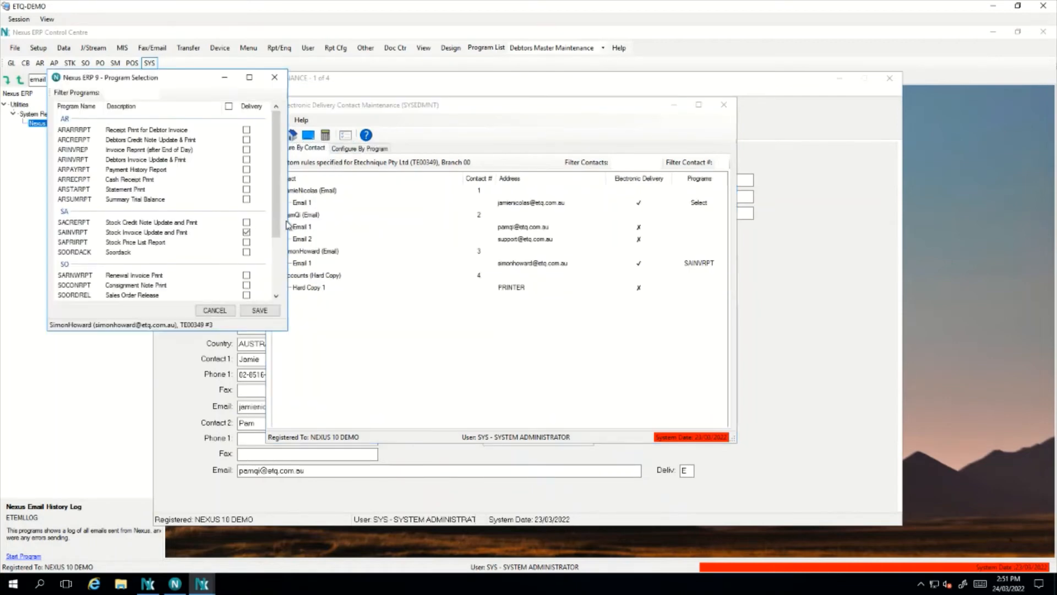
left_click(246, 189)
left_click(270, 311)
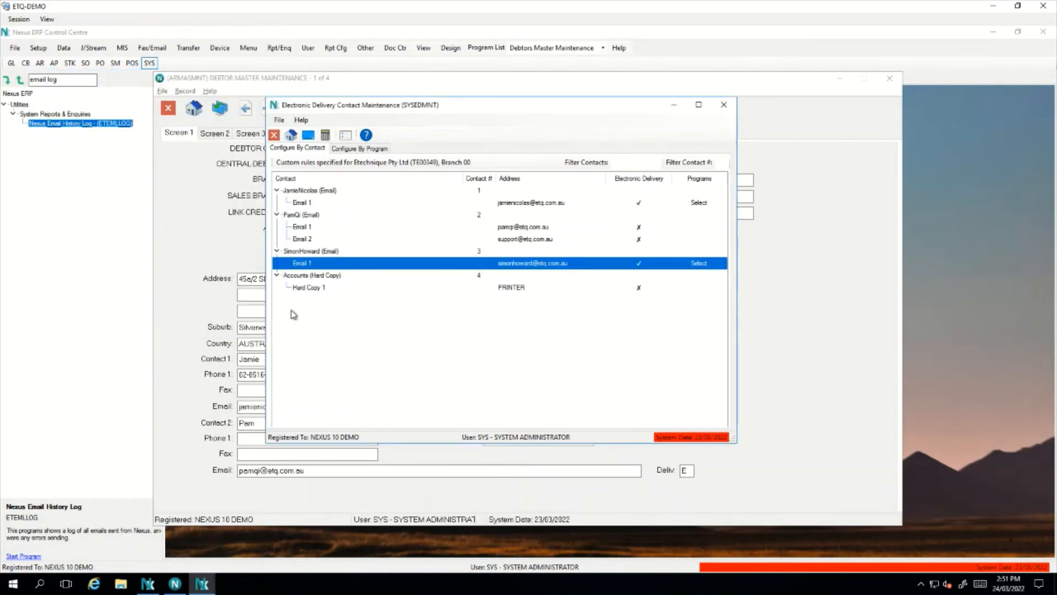
left_click(362, 148)
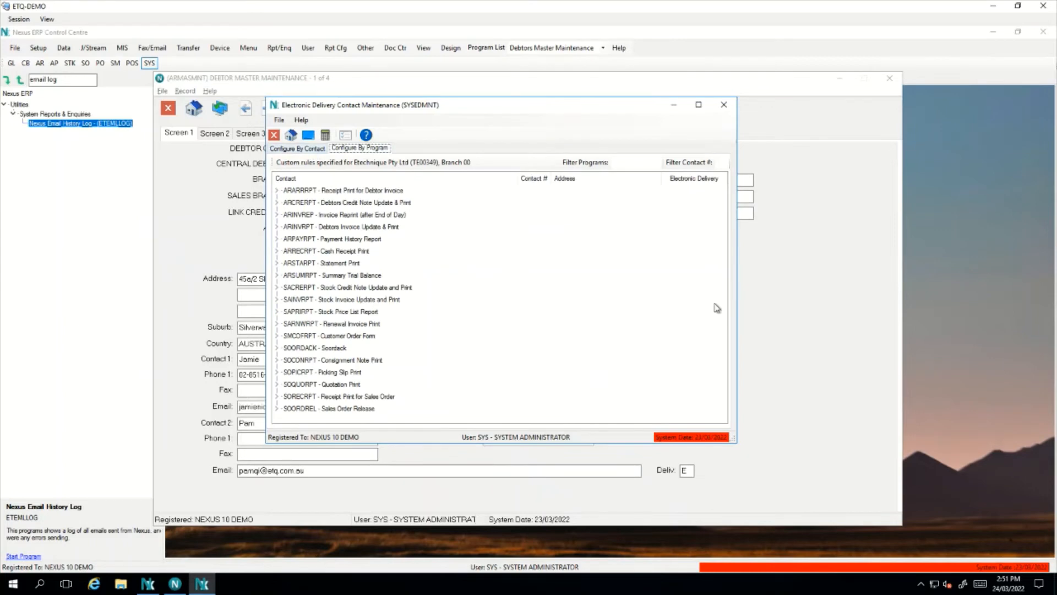
left_click(724, 104)
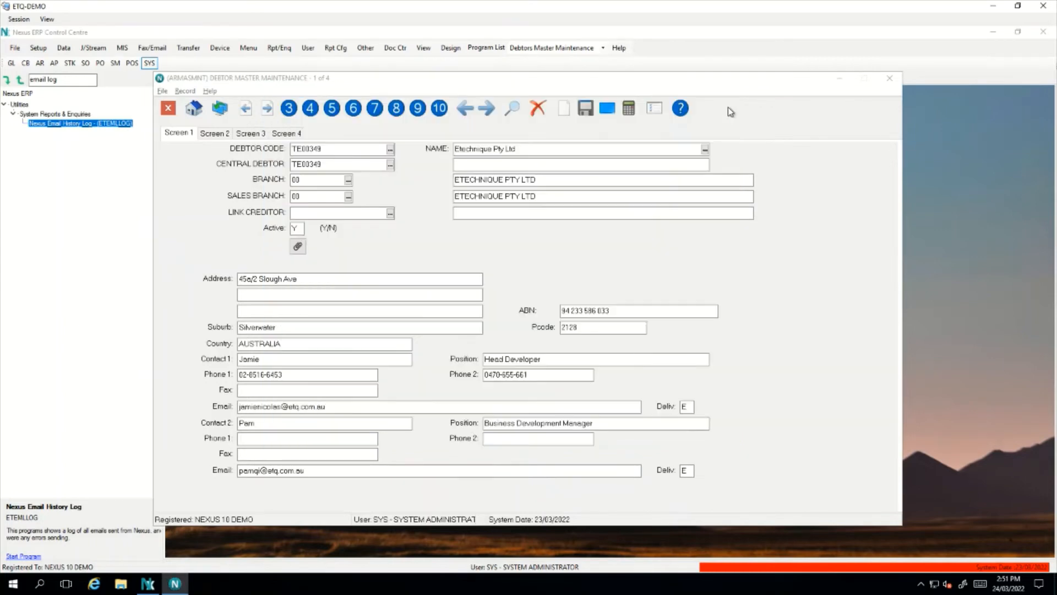
Reopen Debtor Master Maintenance, load the first Y debtor, then step to YO00624, Young Contractors Pty Ltd
left_click(771, 250)
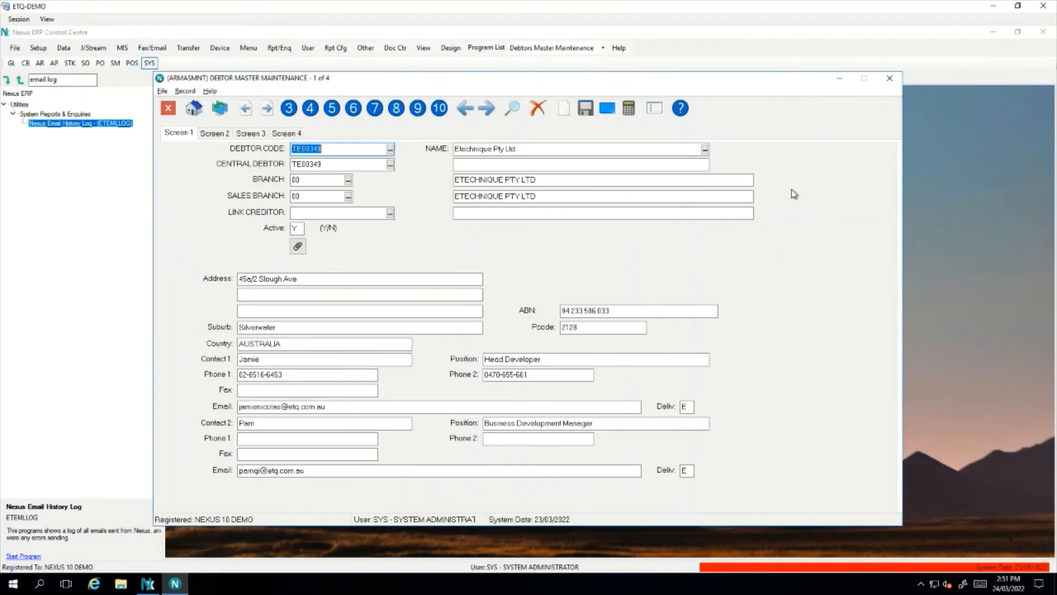
left_click(889, 81)
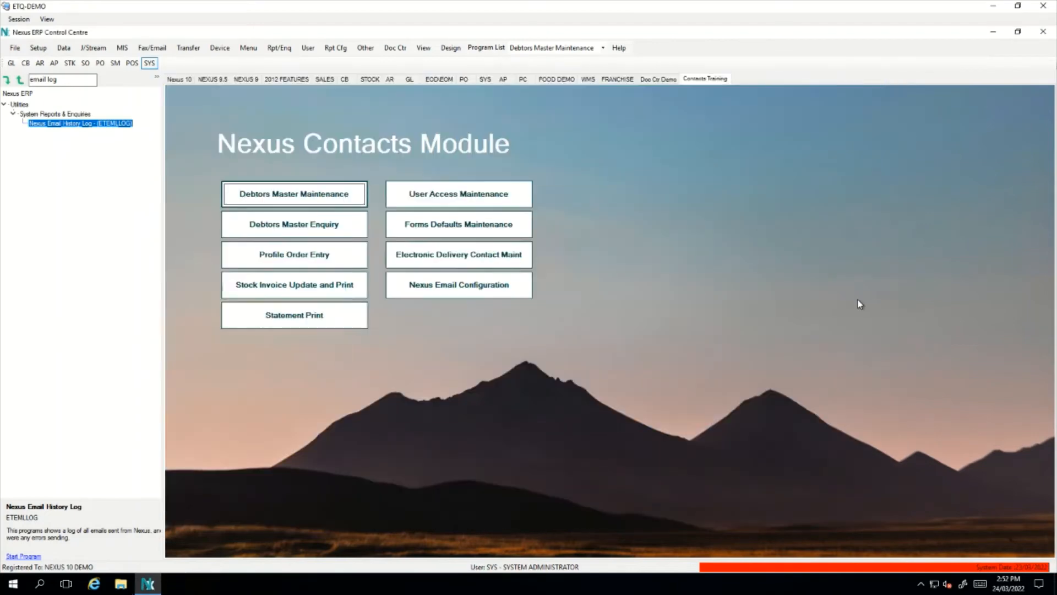
left_click(302, 199)
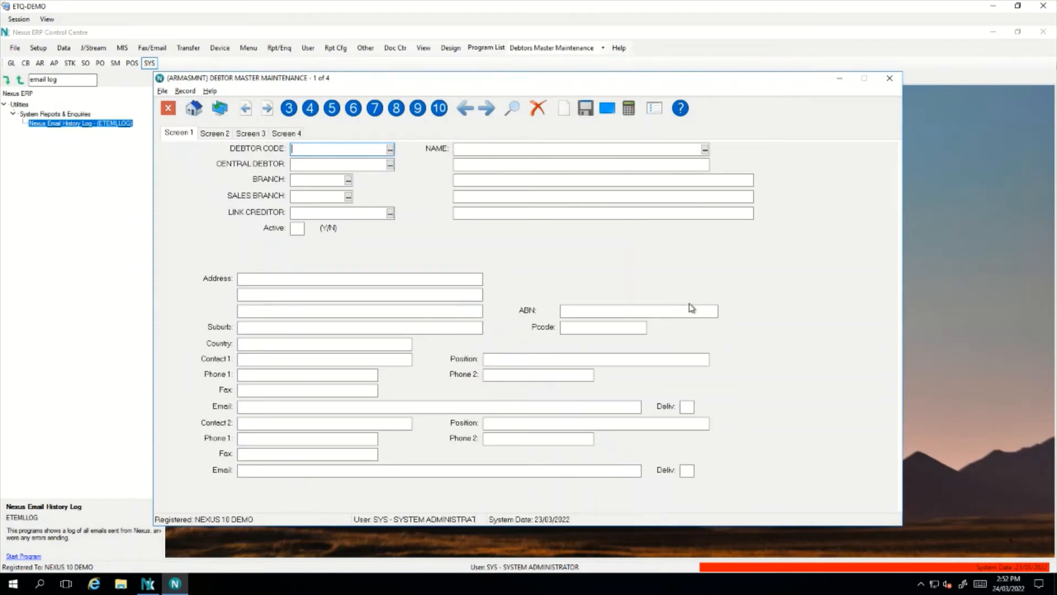
type("YO")
key("Return")
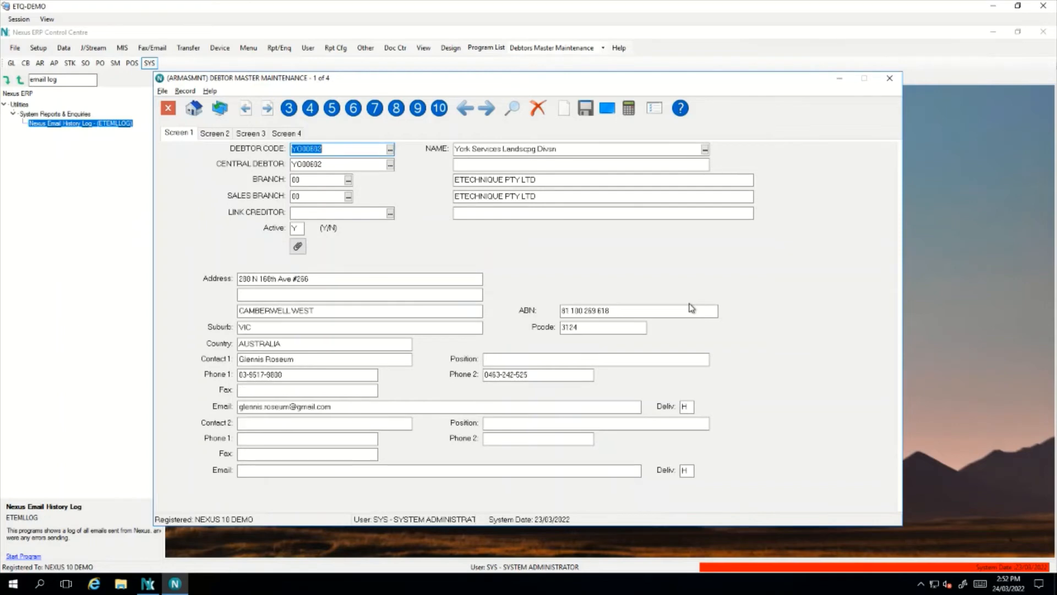
key("Page_Down")
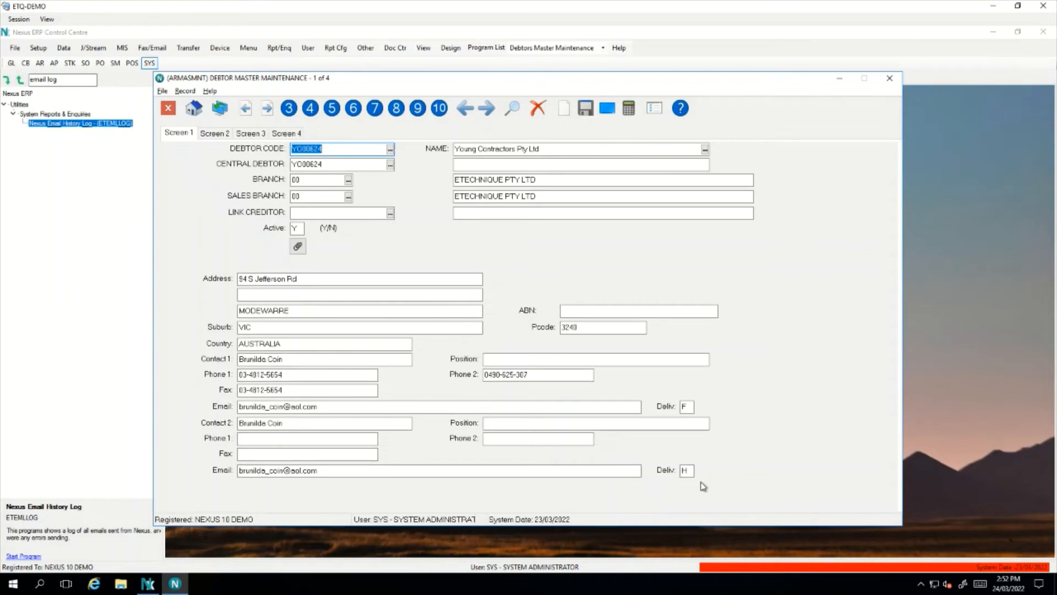
Review Young Contractors' delivery rules, including the fax entry and the ARSTARPT PRINTER rule, then close them
right_click(712, 337)
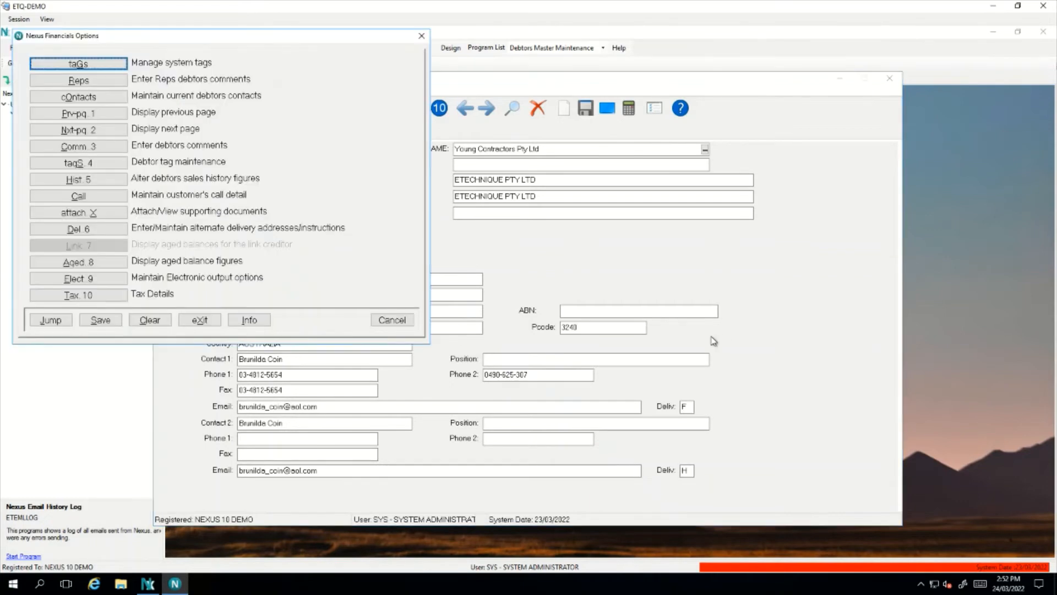
left_click(126, 280)
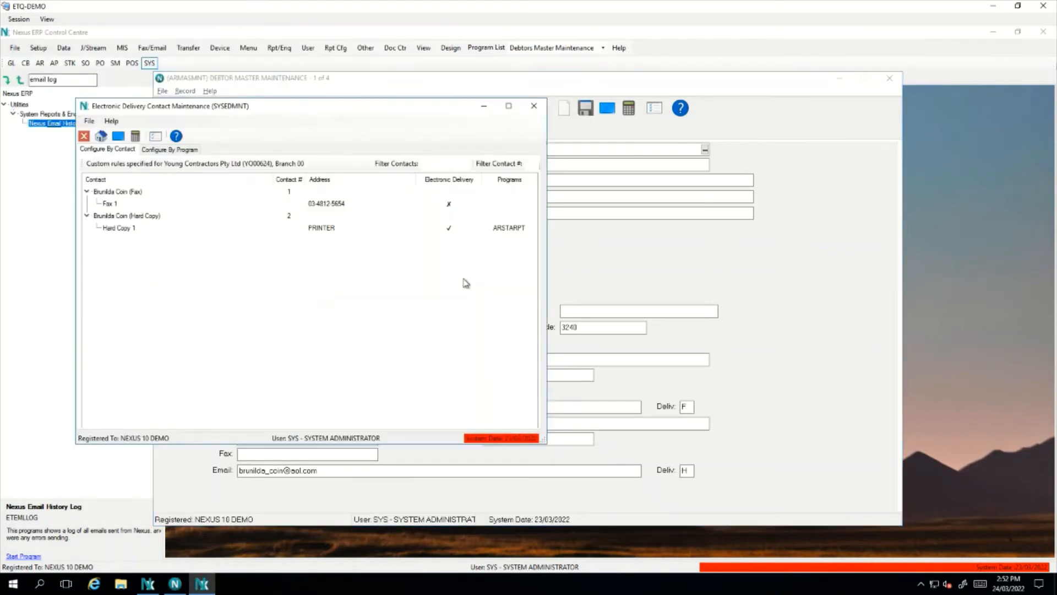
left_click_drag(338, 111, 517, 137)
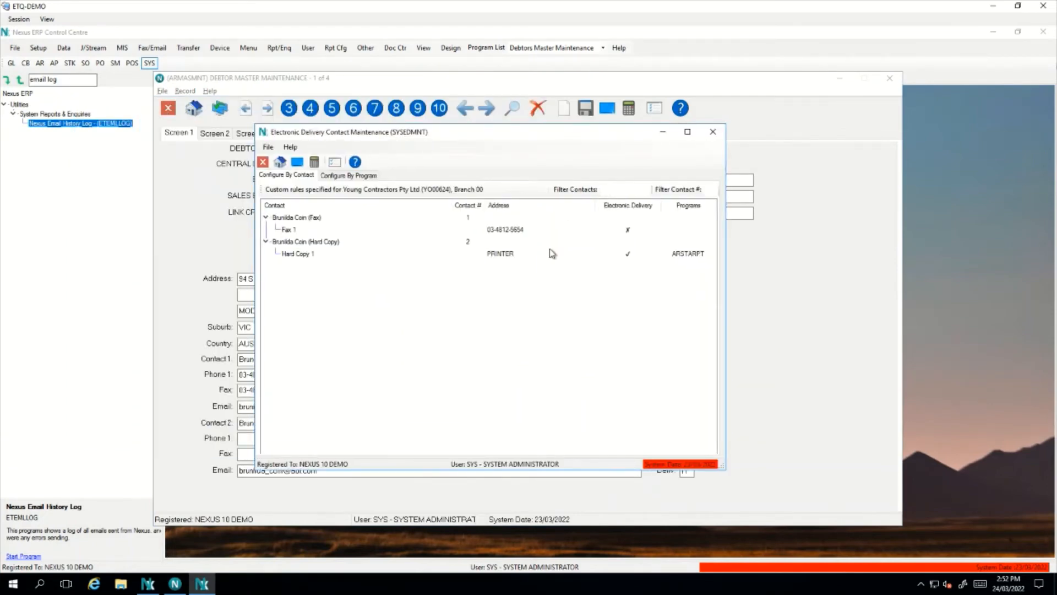
left_click(316, 229)
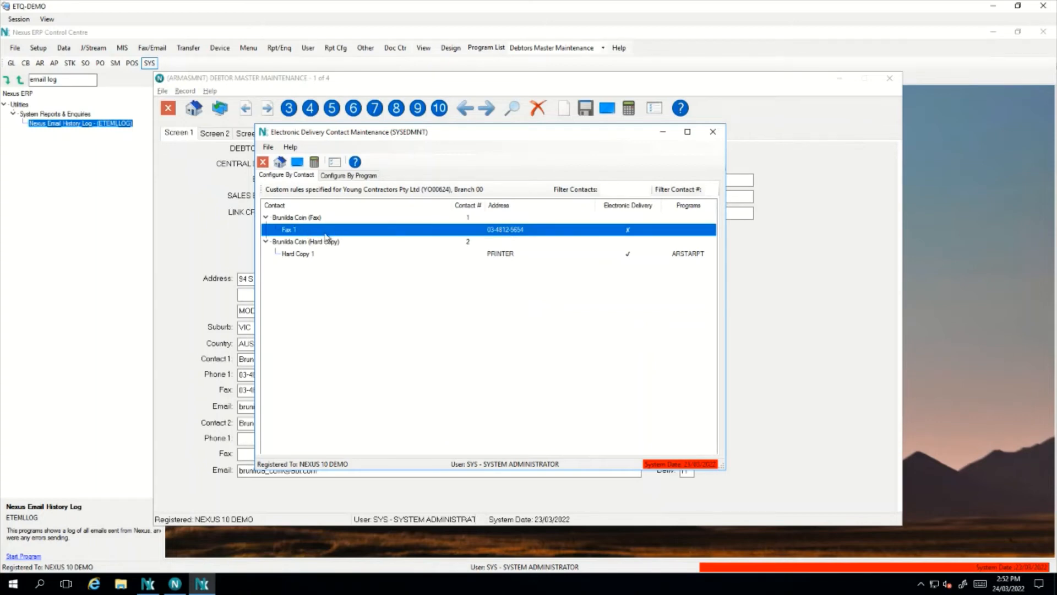
left_click(483, 296)
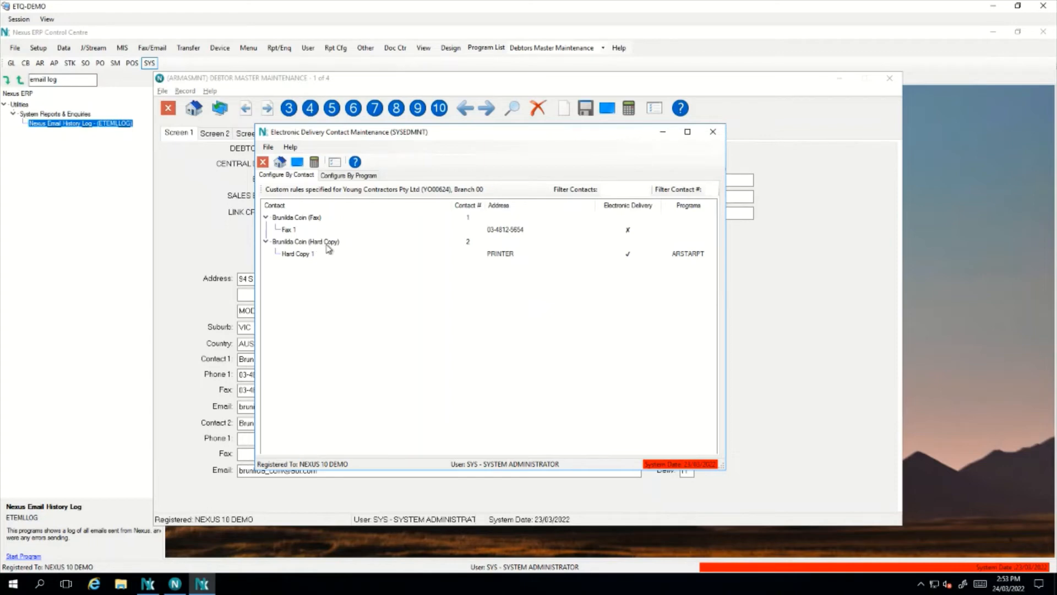
left_click(689, 254)
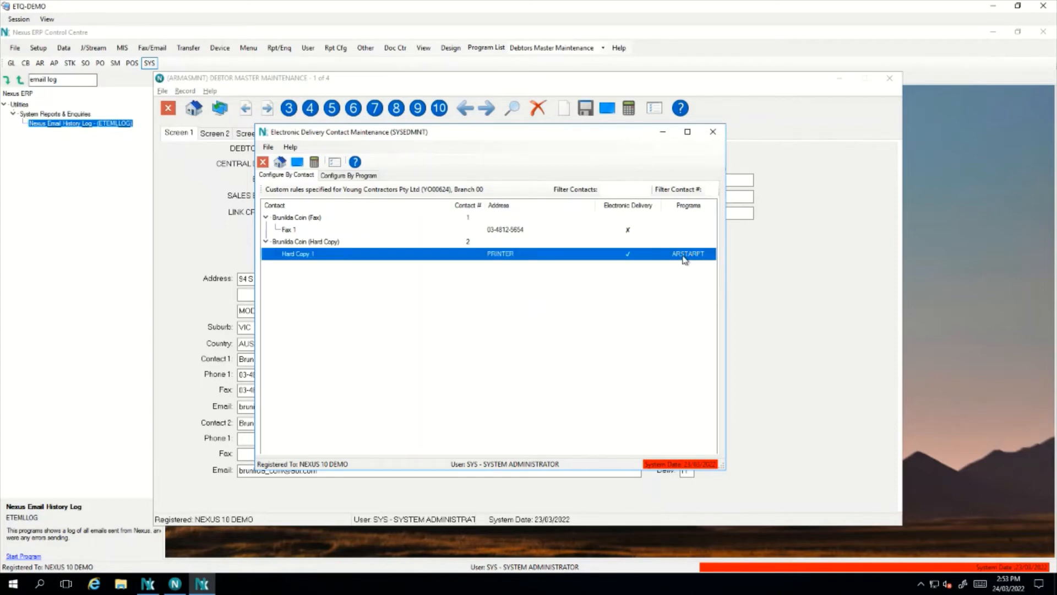
left_click(635, 269)
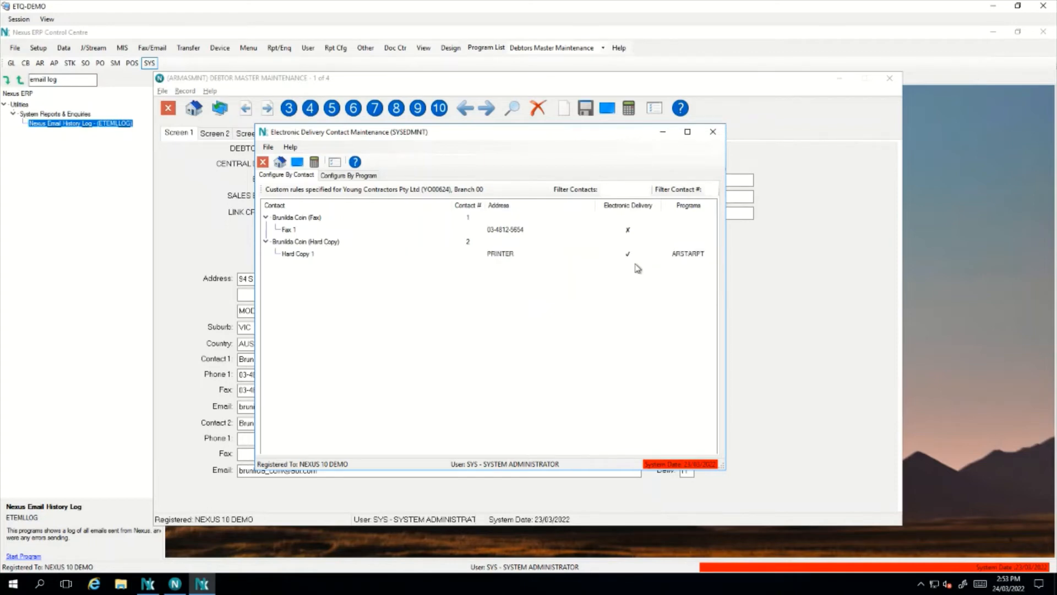
left_click(715, 132)
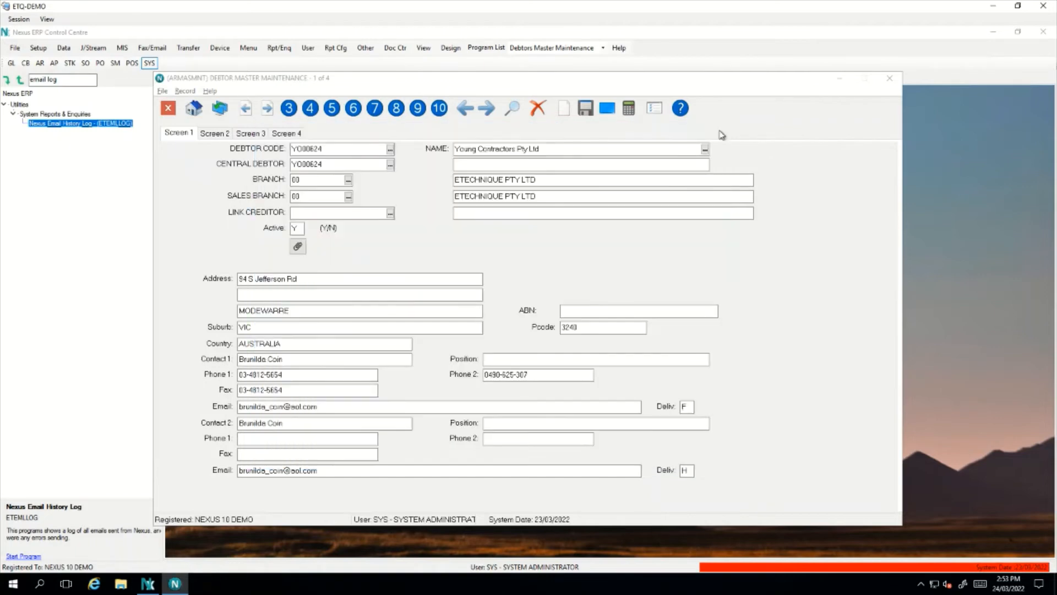
Close the debtor form and filter Forms Defaults Maintenance by report ARSTARPT
left_click(894, 80)
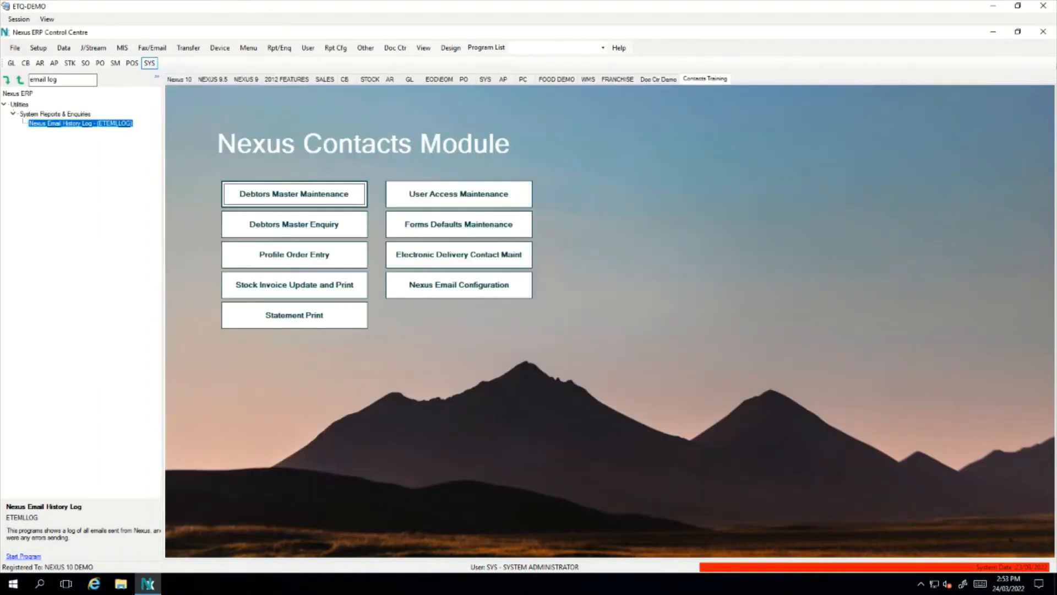
left_click(458, 232)
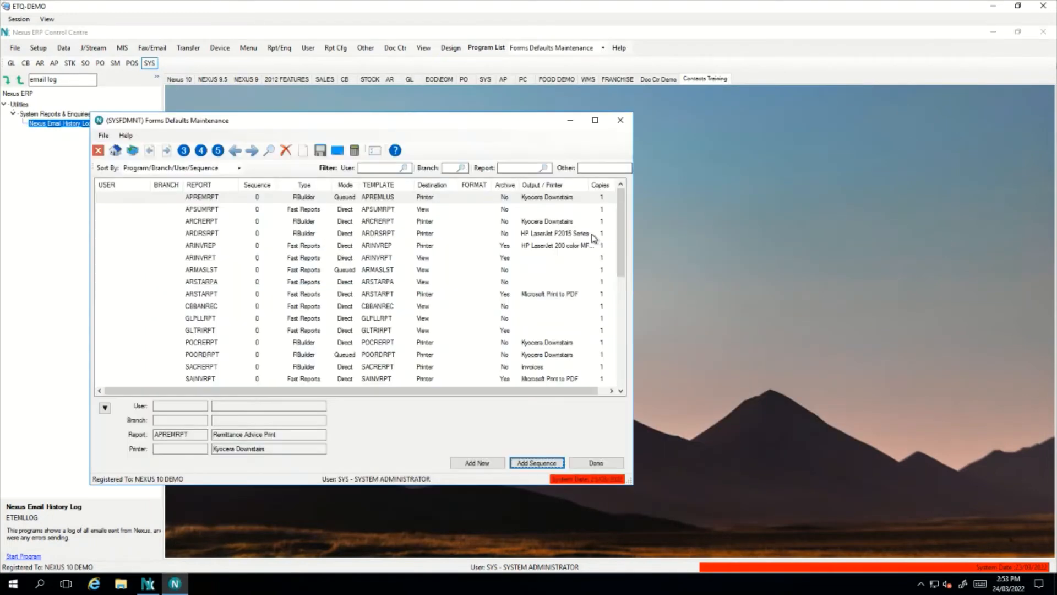
left_click(511, 169)
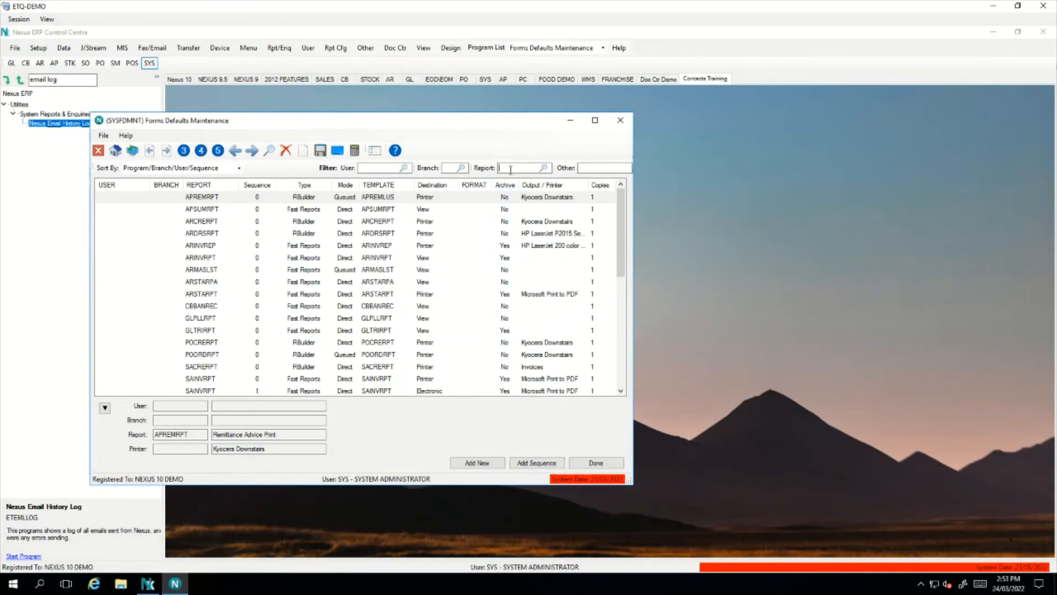
type("SYSFD")
key("BackSpace")
key("BackSpace")
key("BackSpace")
key("BackSpace")
key("BackSpace")
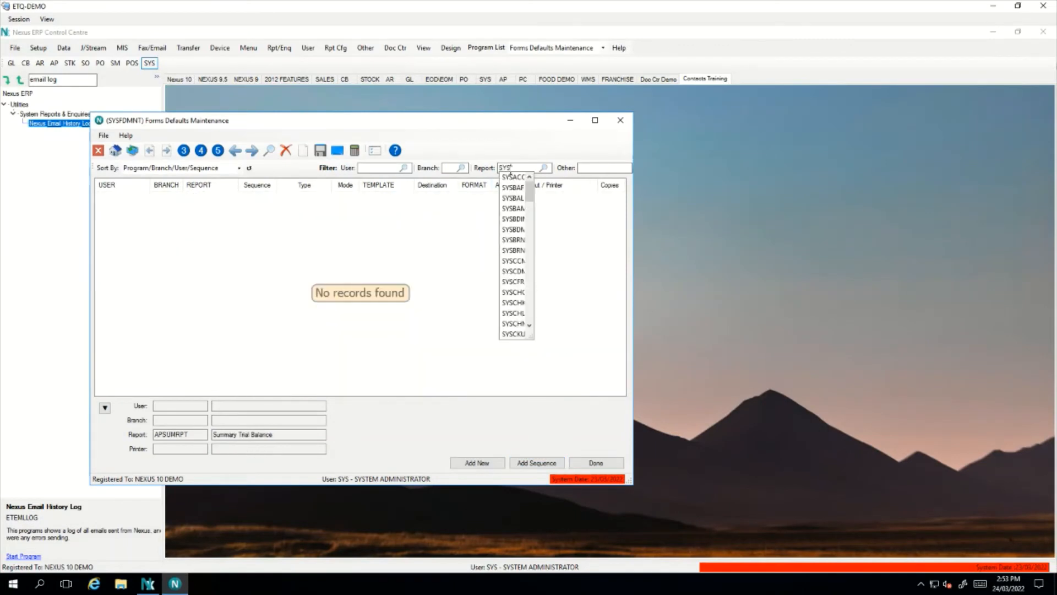
type("ARSSTA")
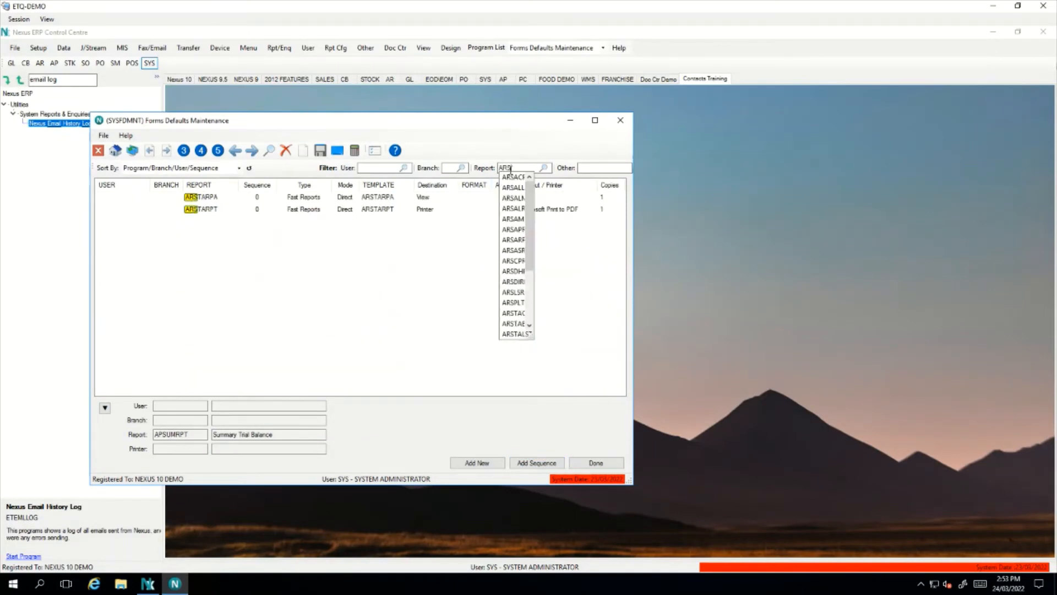
key("BackSpace")
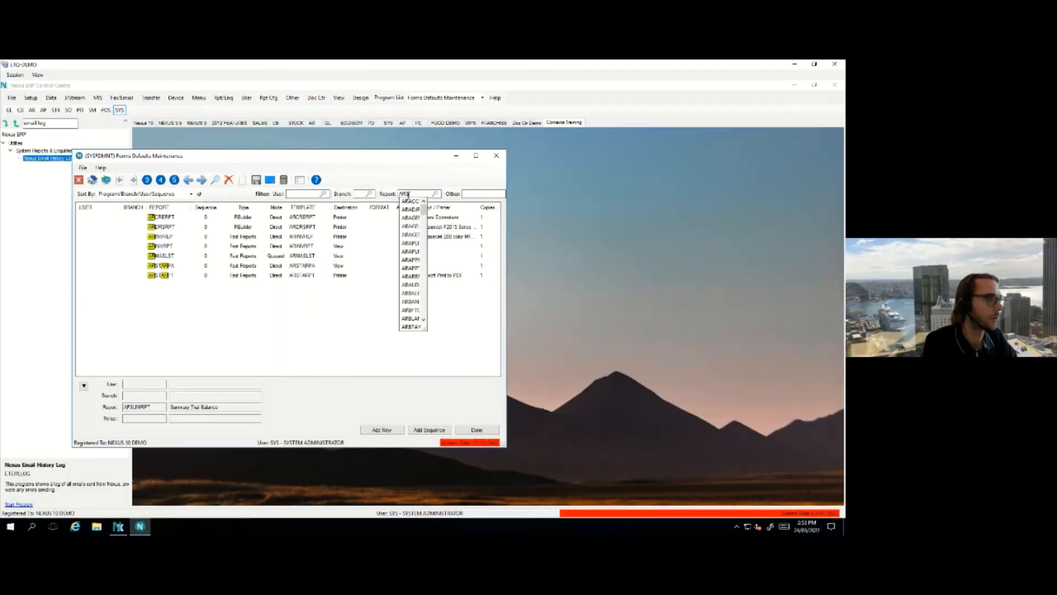
type("T")
left_click(338, 258)
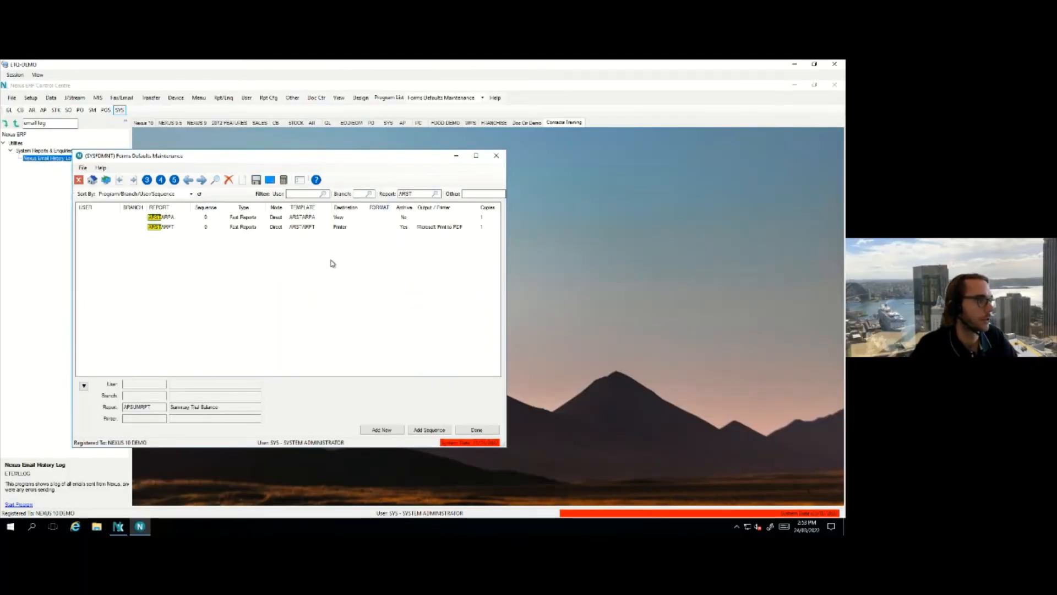
double_click(423, 193)
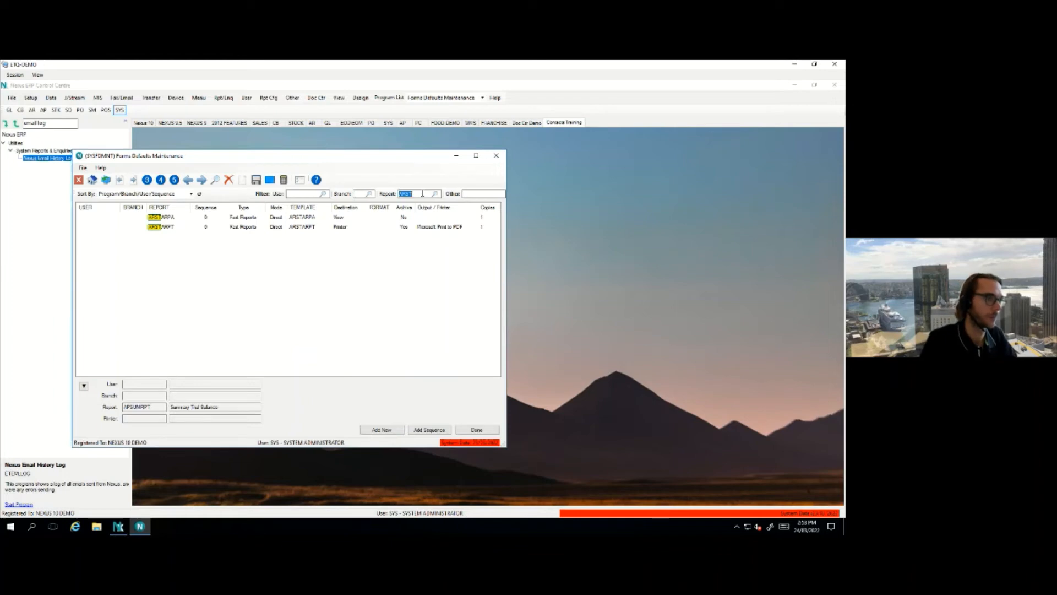
type("ARSTARPT")
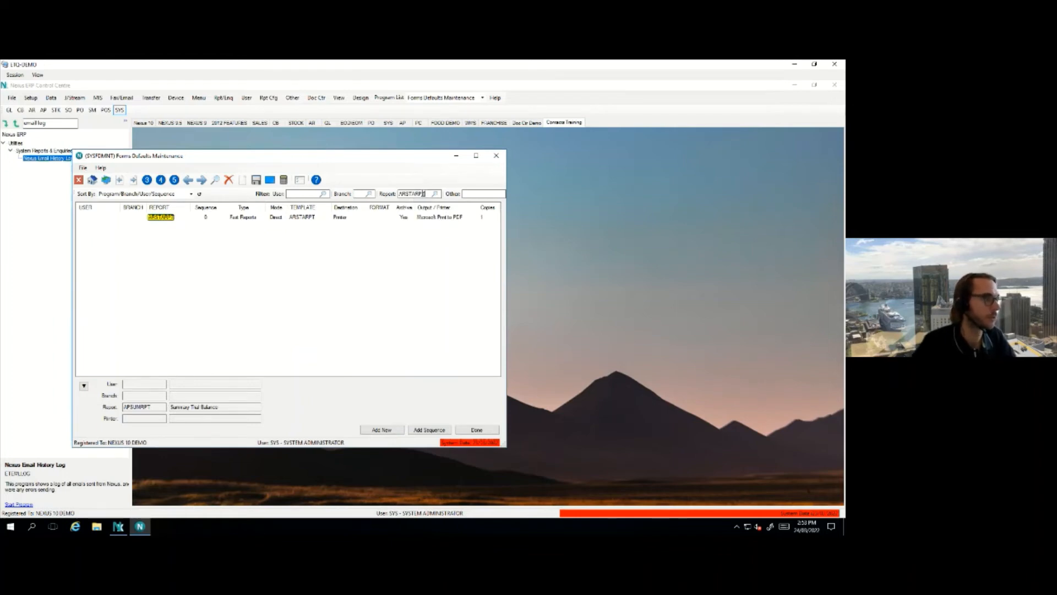
Check the ARSTARPT default prints to Microsoft Print to PDF, then exit Forms Defaults Maintenance
left_click(338, 218)
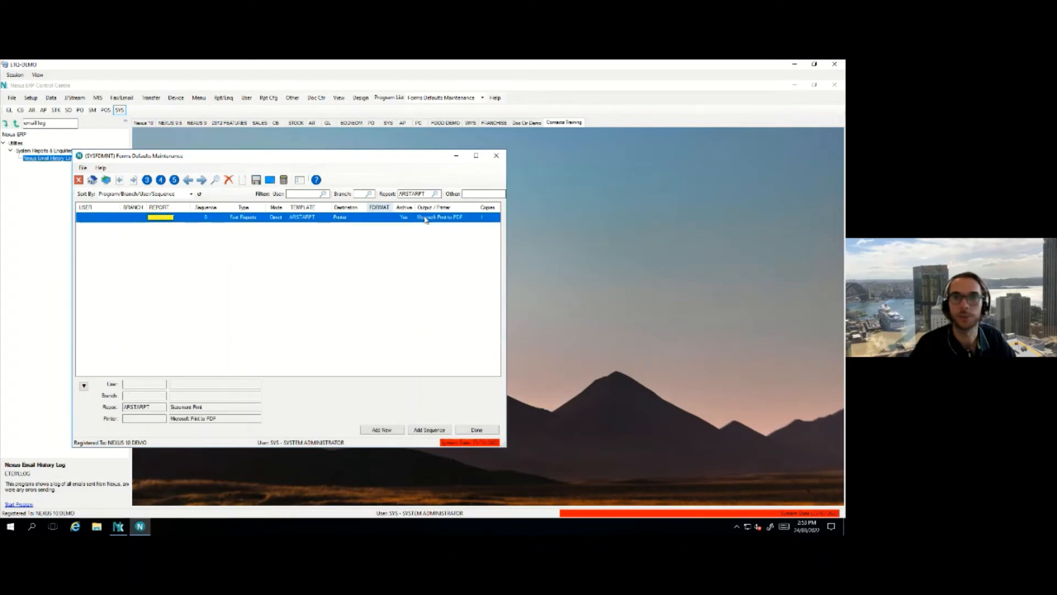
left_click(494, 158)
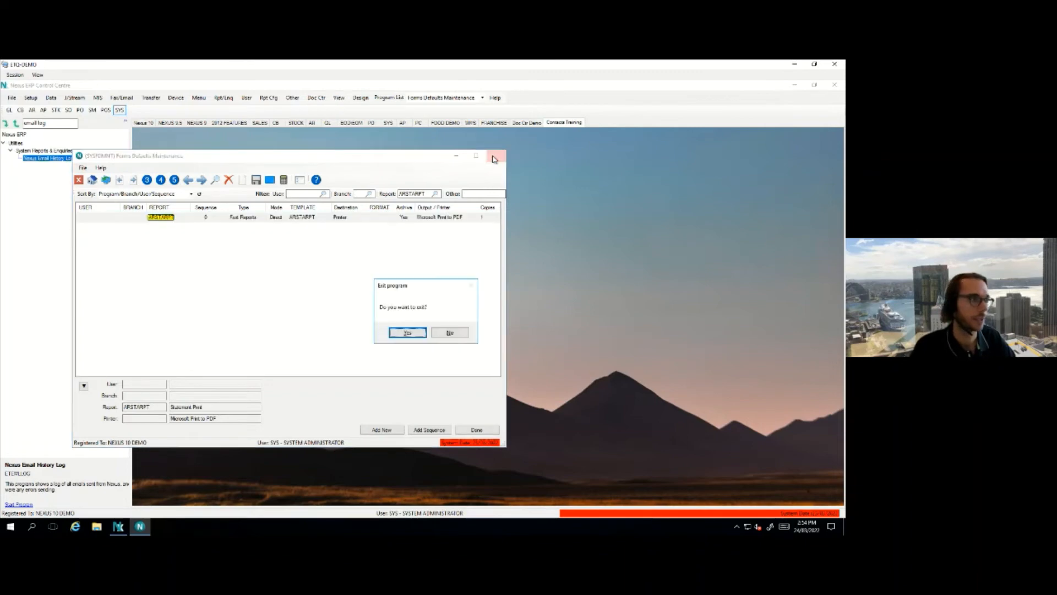
left_click(425, 334)
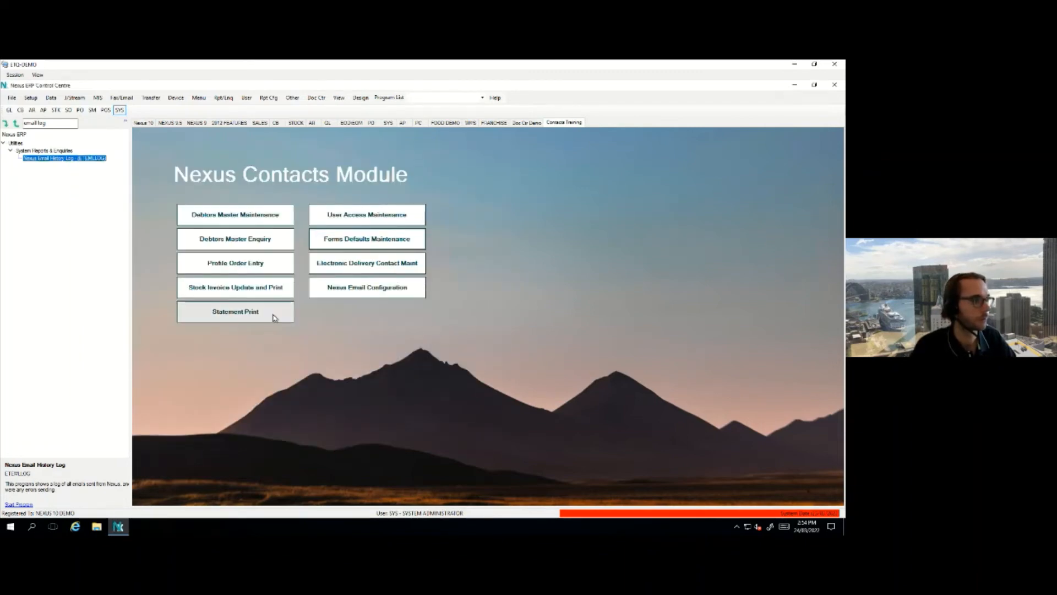
left_click(275, 315)
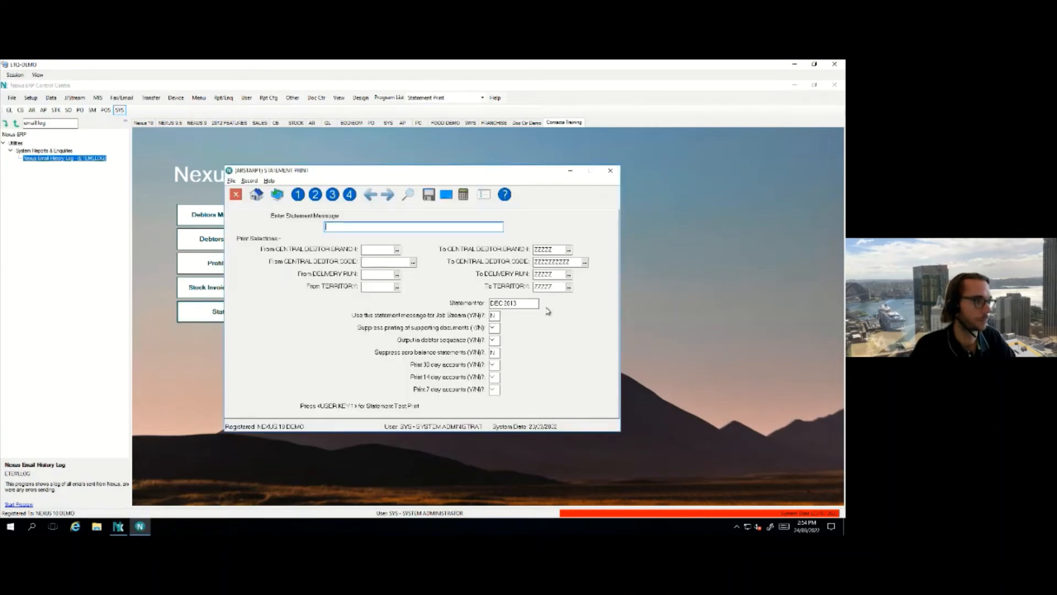
Run Statement Print from debtor TE00349 with the Electronic destination
left_click(397, 263)
type("TE00349")
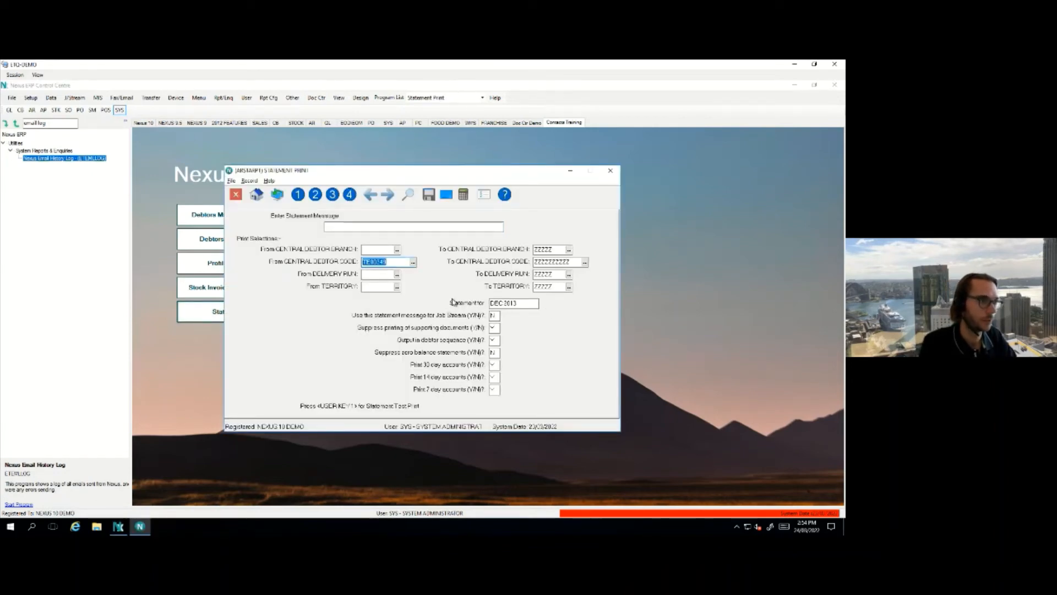
key("Tab")
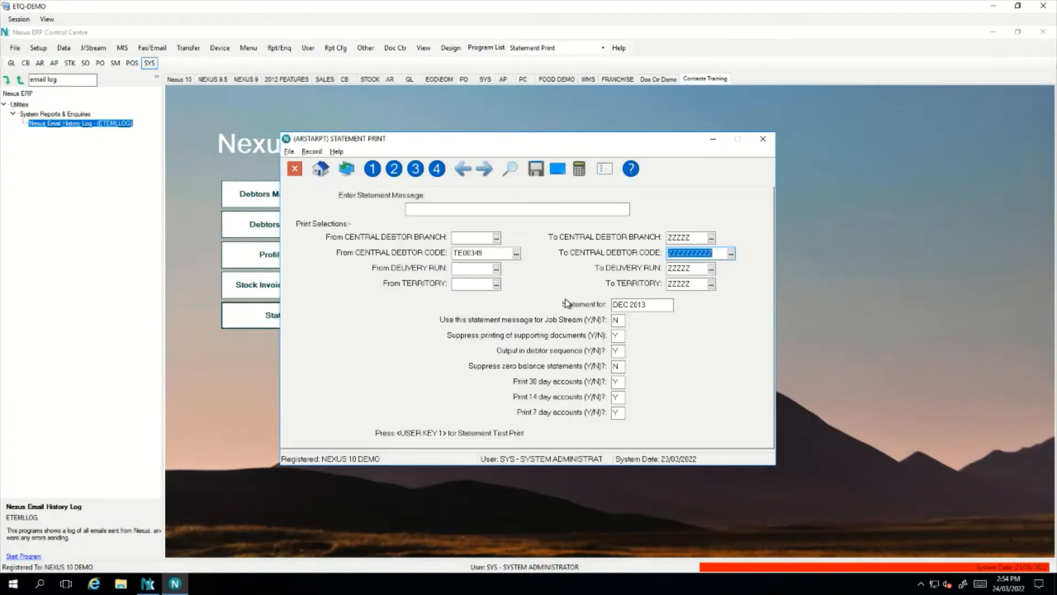
key("Home")
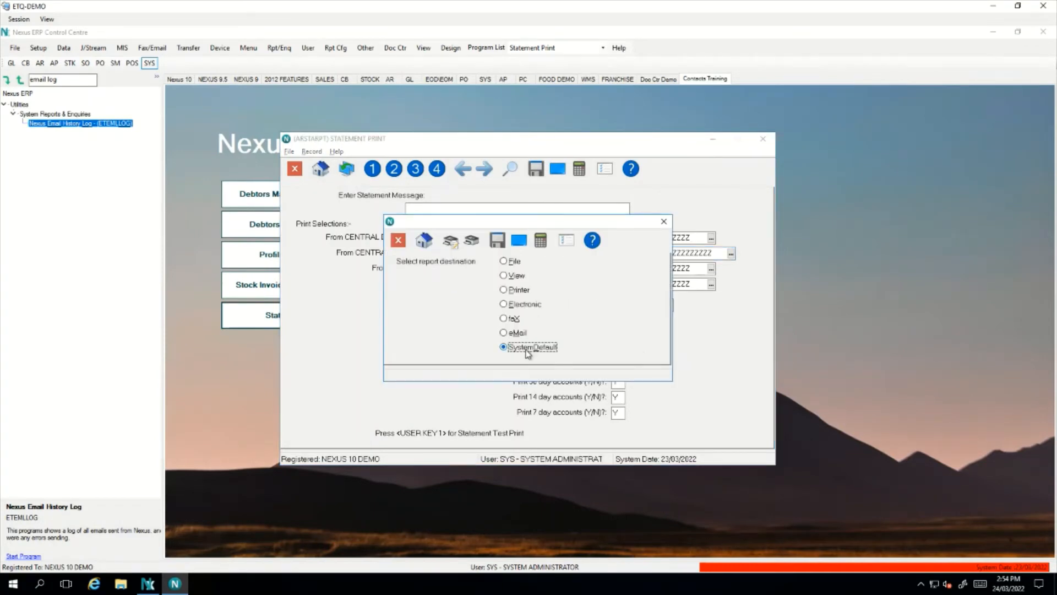
left_click(523, 304)
left_click(497, 242)
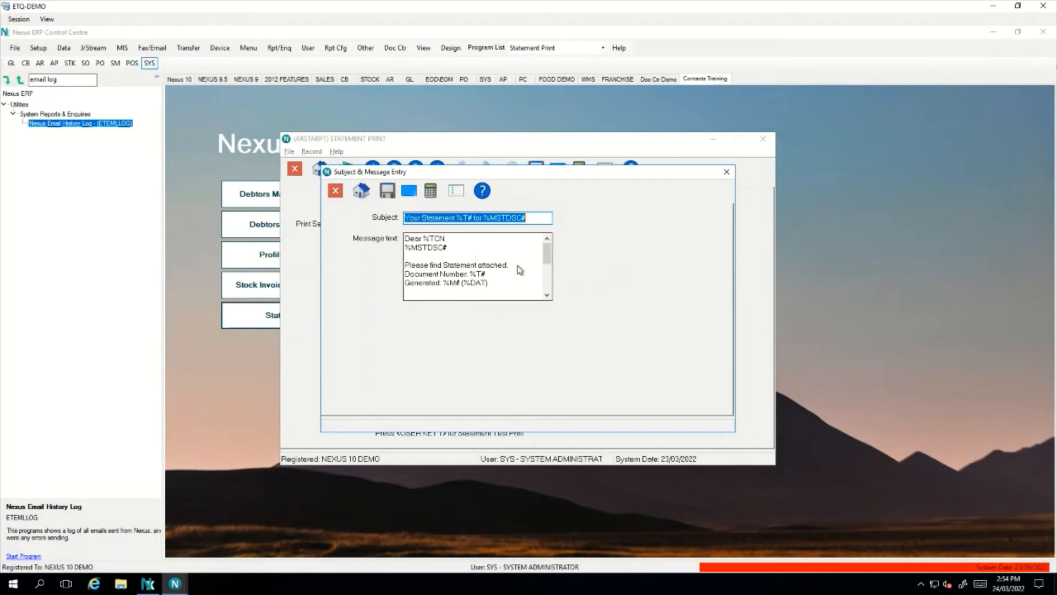
Change the email message to 'Please find Jan Statement attached' and proceed with the run
key("Tab")
left_click(443, 265)
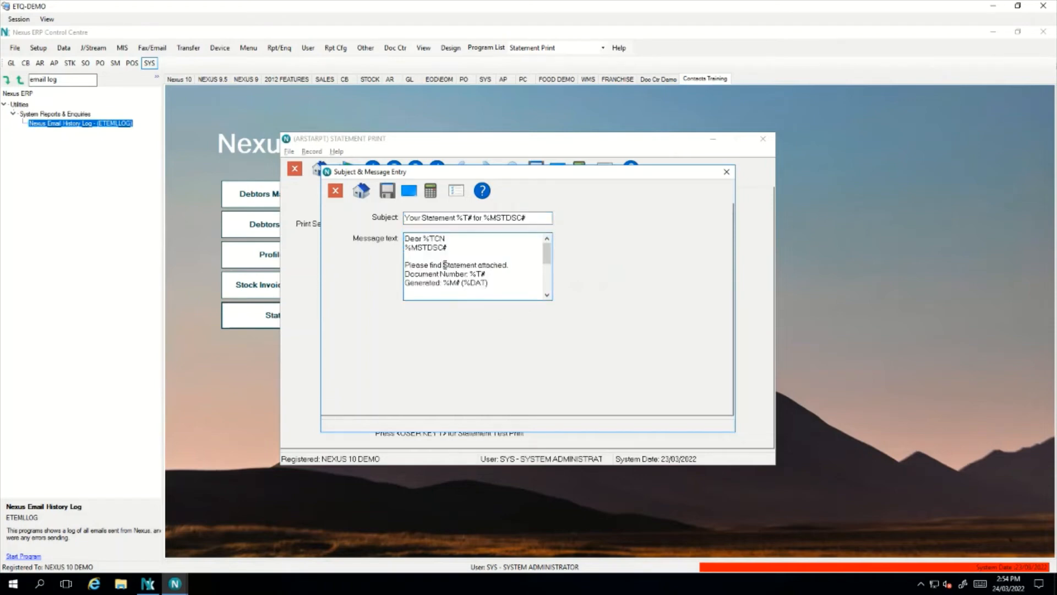
type("Jan")
key("Tab")
key("Return")
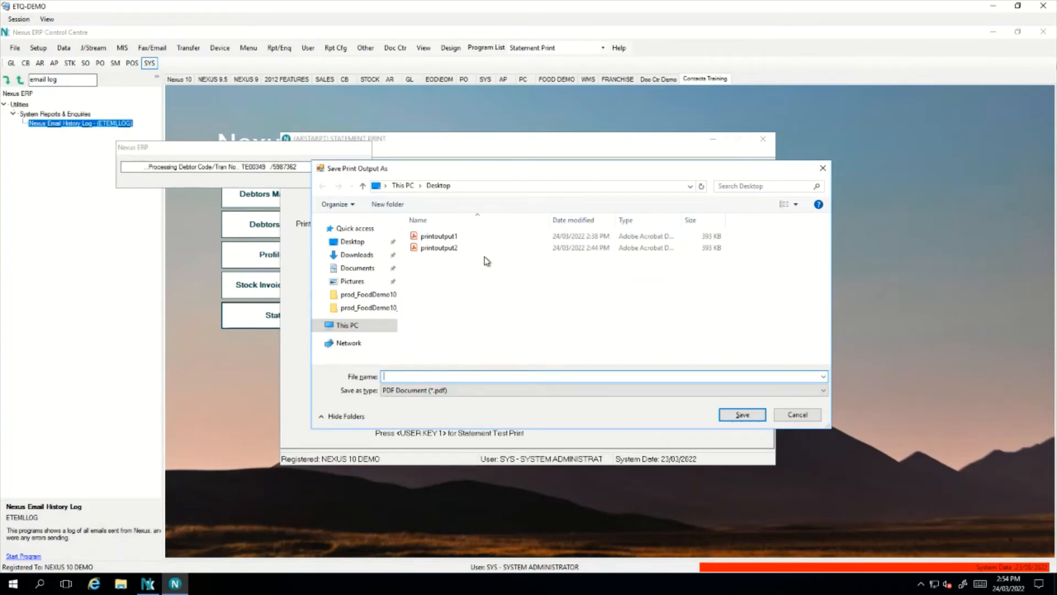
Save the print output as printoutput3 and acknowledge the 2 statements printed
type("printoutput")
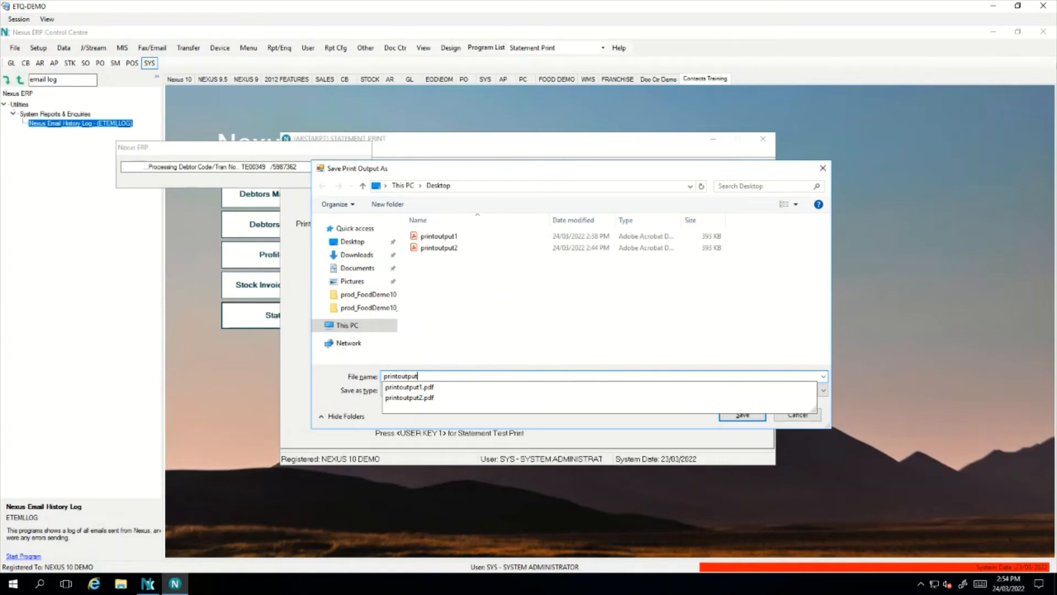
type("3")
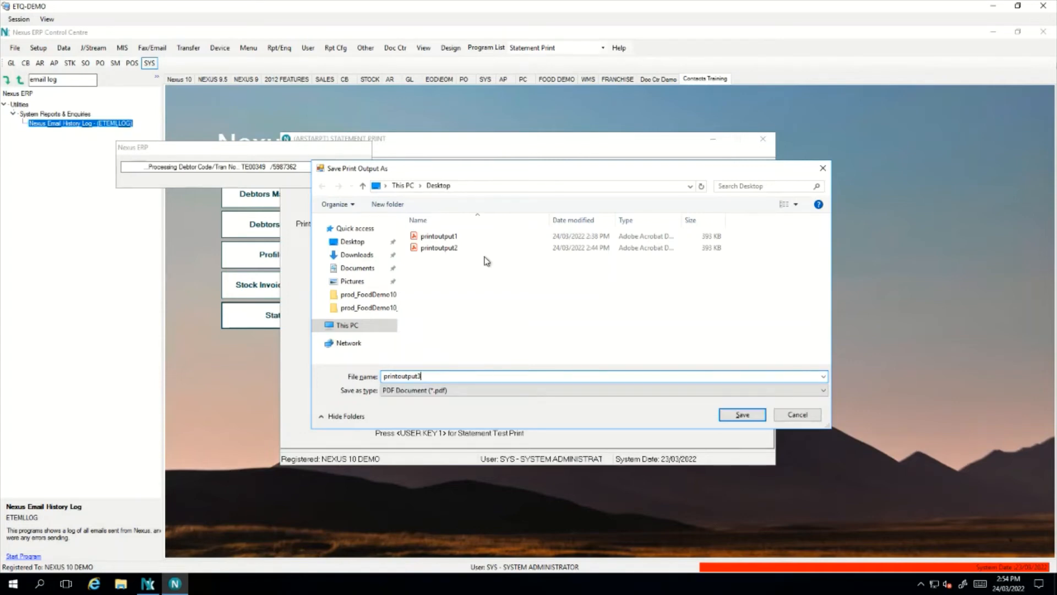
left_click(756, 417)
left_click(736, 420)
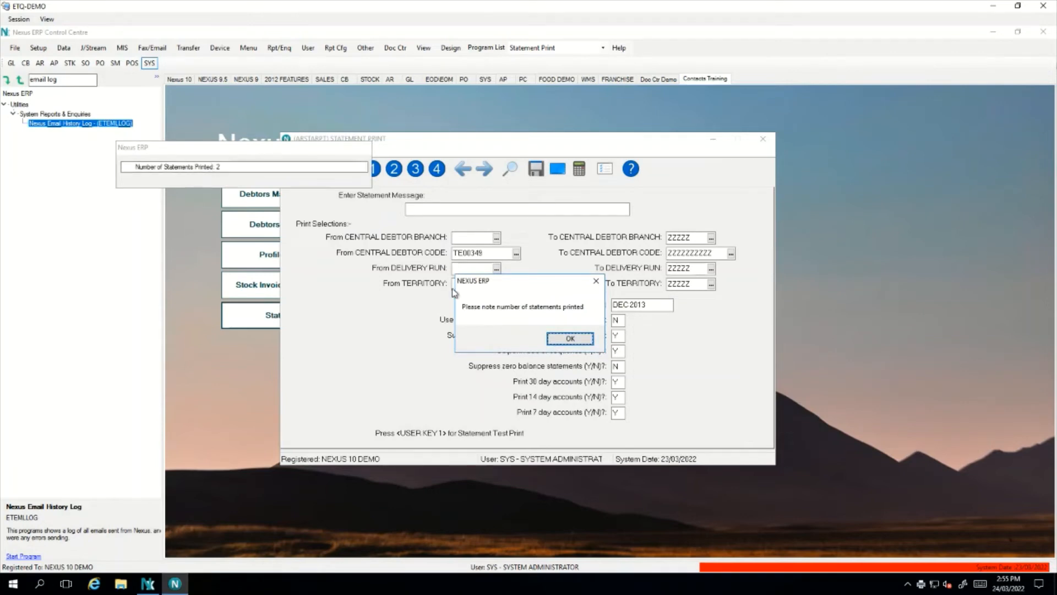
left_click(584, 340)
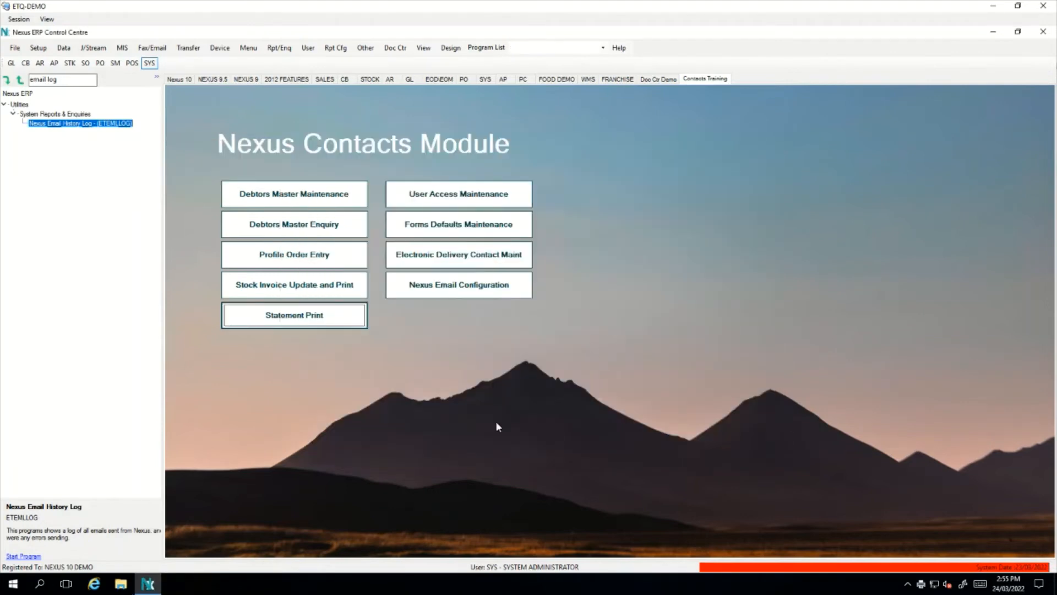
left_click(121, 584)
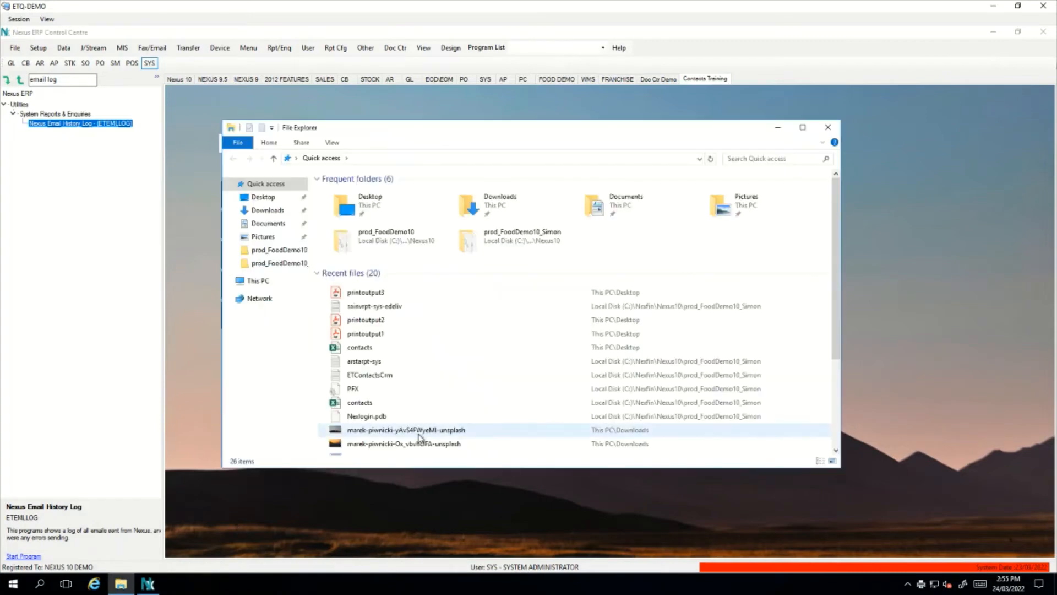
Open the arstarpt-sys-edeliv log from the prod_FoodDemo10_Simon folder
left_click(270, 267)
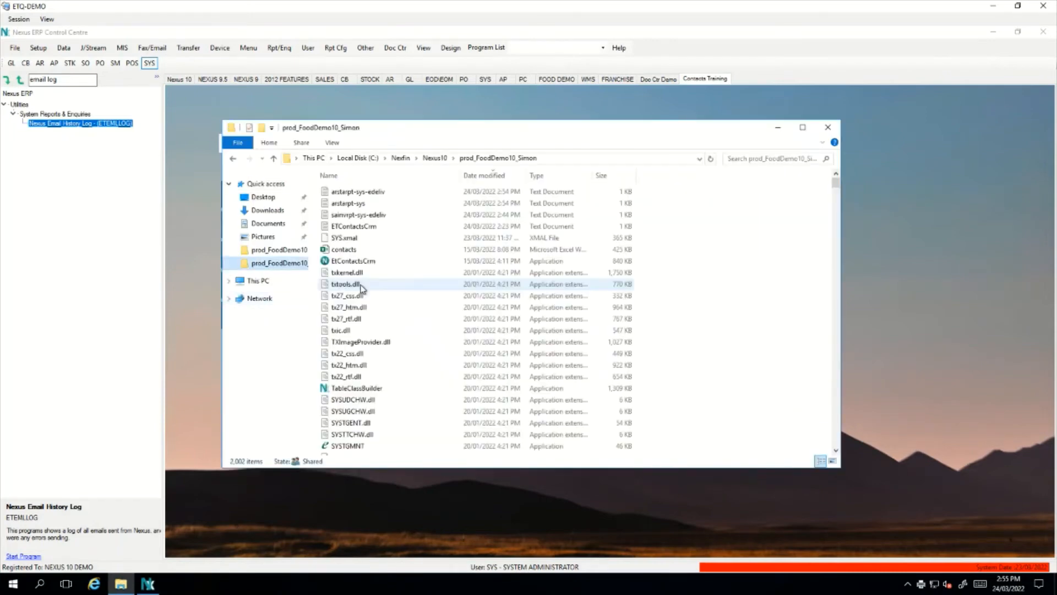
double_click(364, 193)
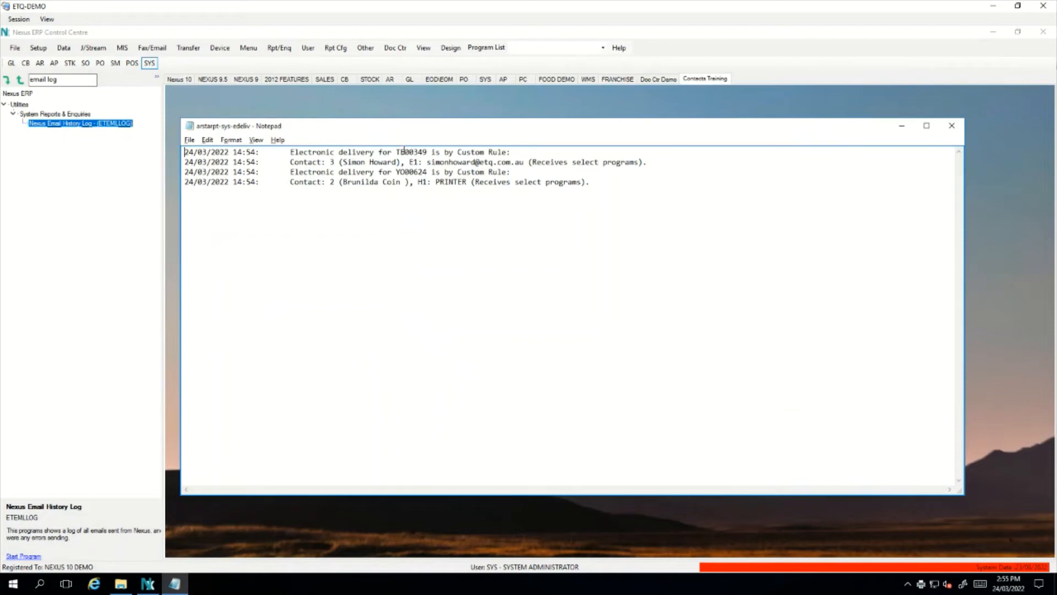
left_click_drag(394, 151, 505, 152)
left_click_drag(290, 162, 654, 165)
left_click(620, 162)
left_click_drag(395, 172, 427, 172)
left_click(324, 182)
left_click_drag(436, 182, 583, 183)
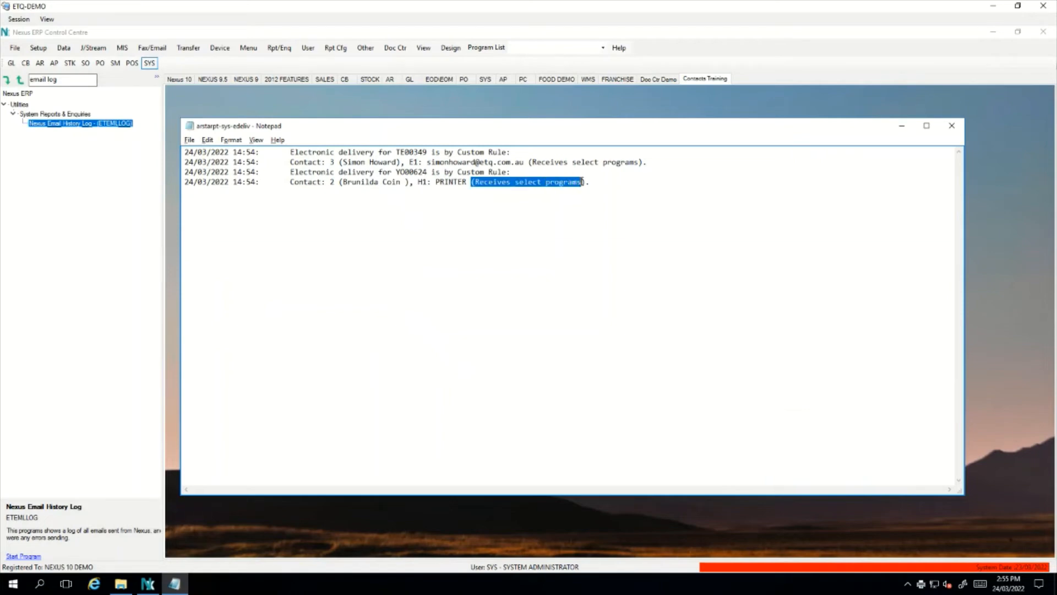
left_click(596, 188)
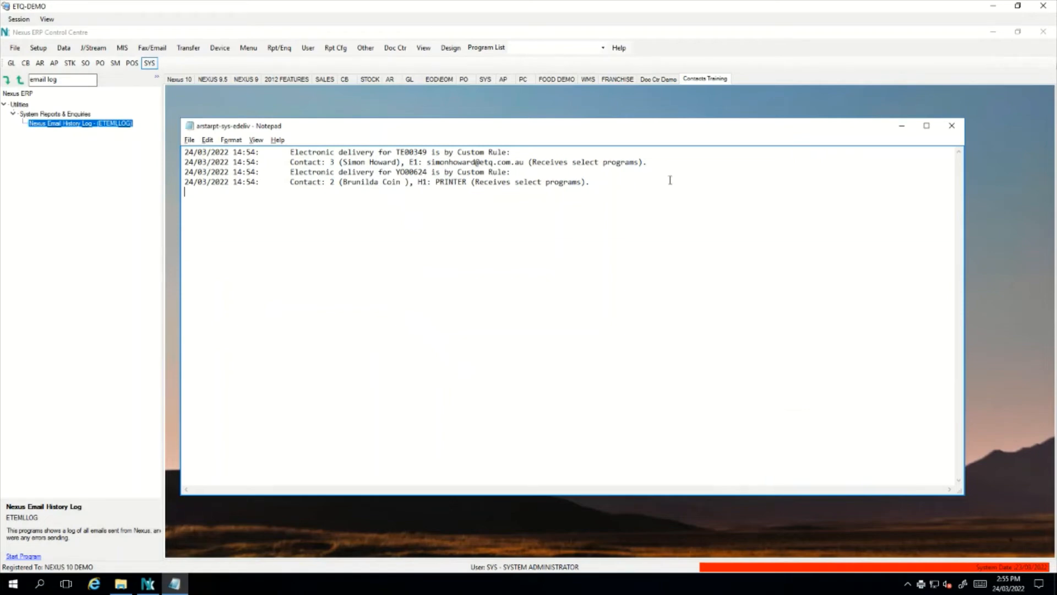
left_click(951, 125)
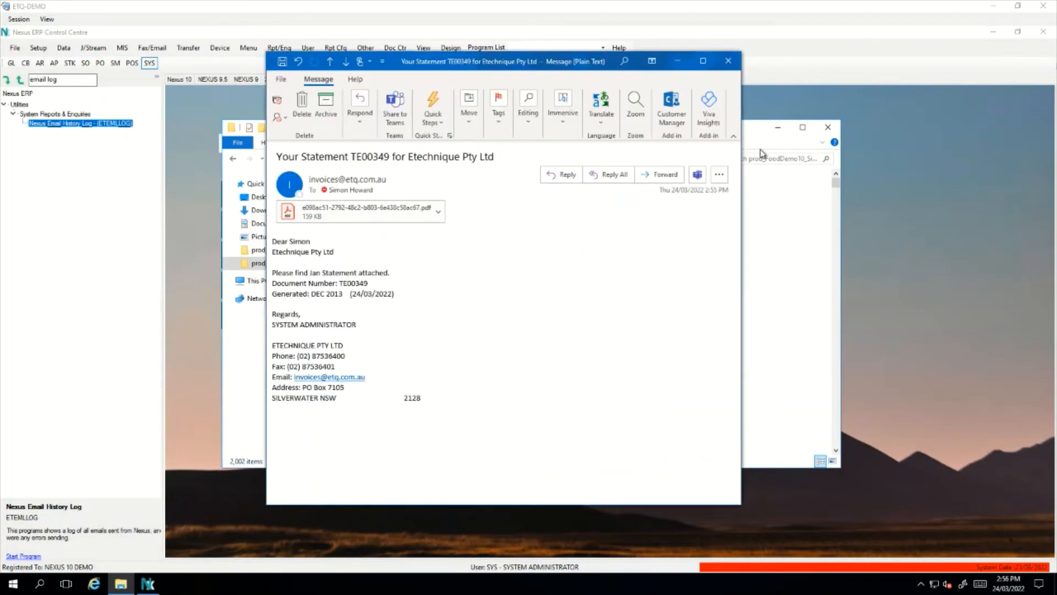
Minimise File Explorer and review the TE00349 statement email's 'Jan Statement' text and sender address
left_click(777, 130)
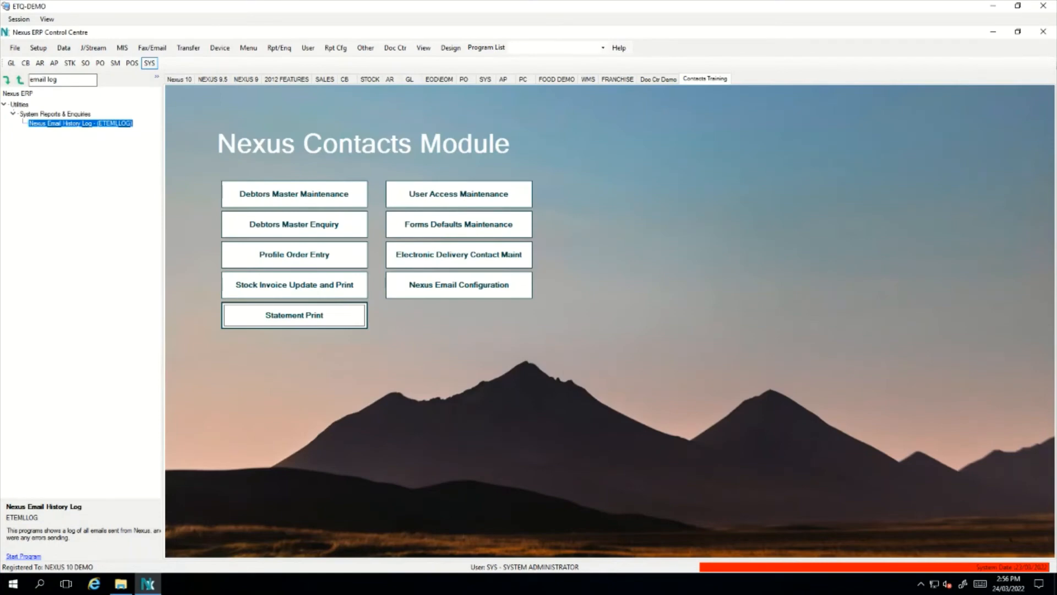
key("alt+Tab")
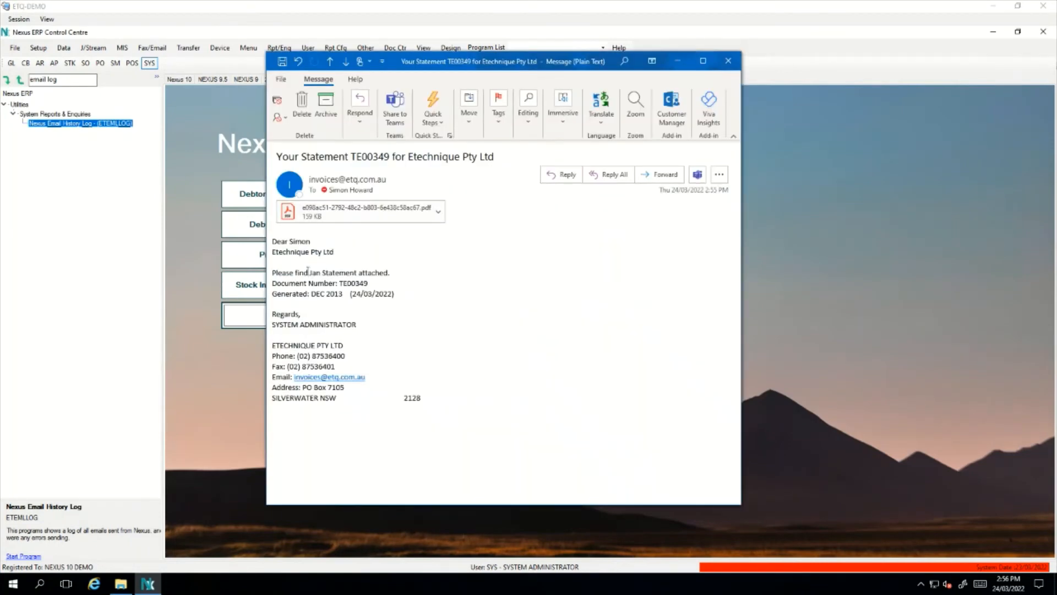
left_click_drag(309, 273, 321, 271)
double_click(352, 271)
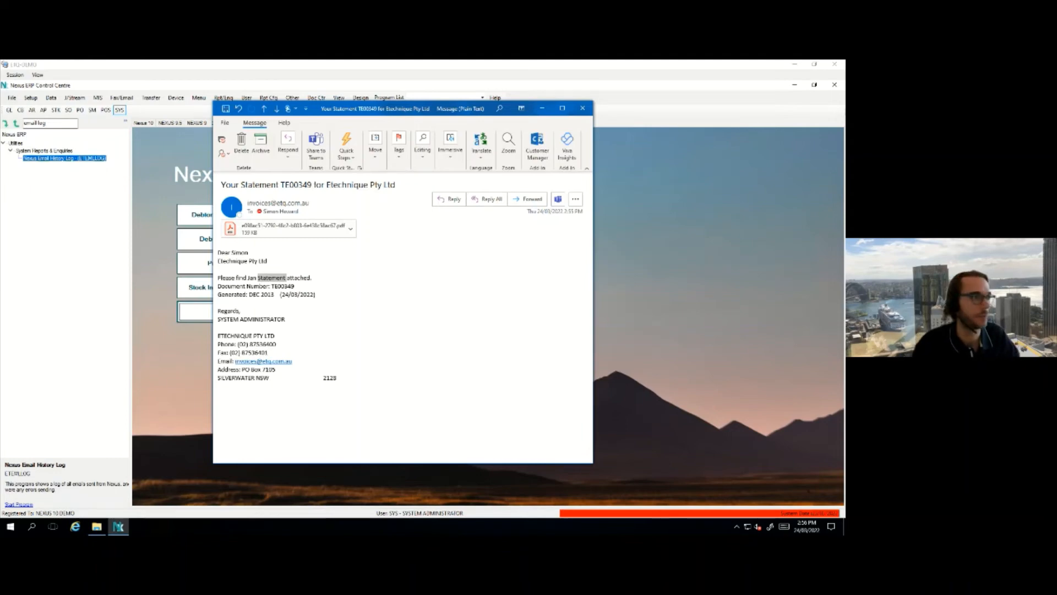
left_click(381, 289)
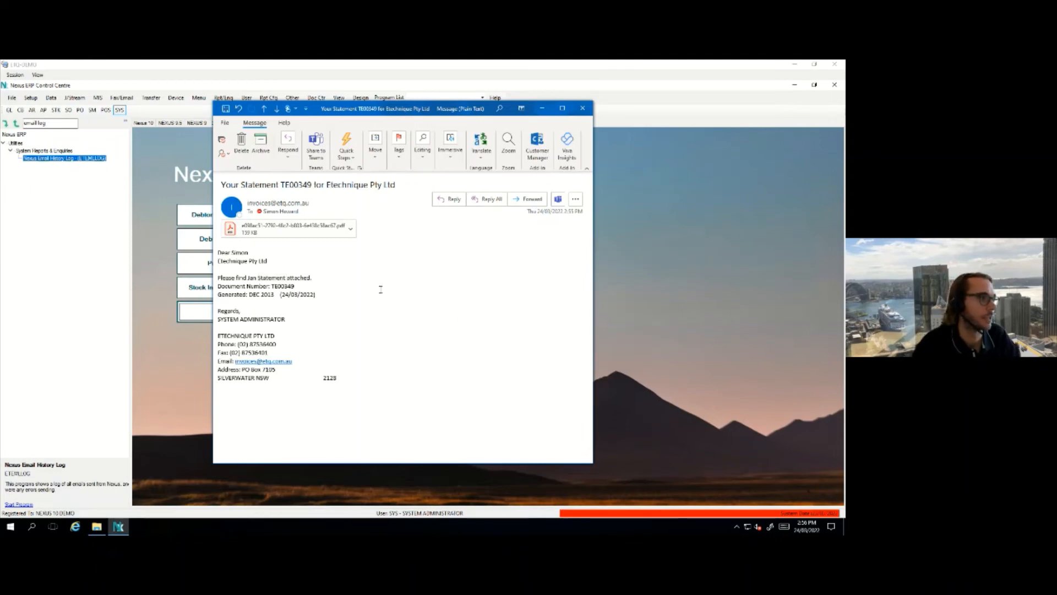
double_click(315, 204)
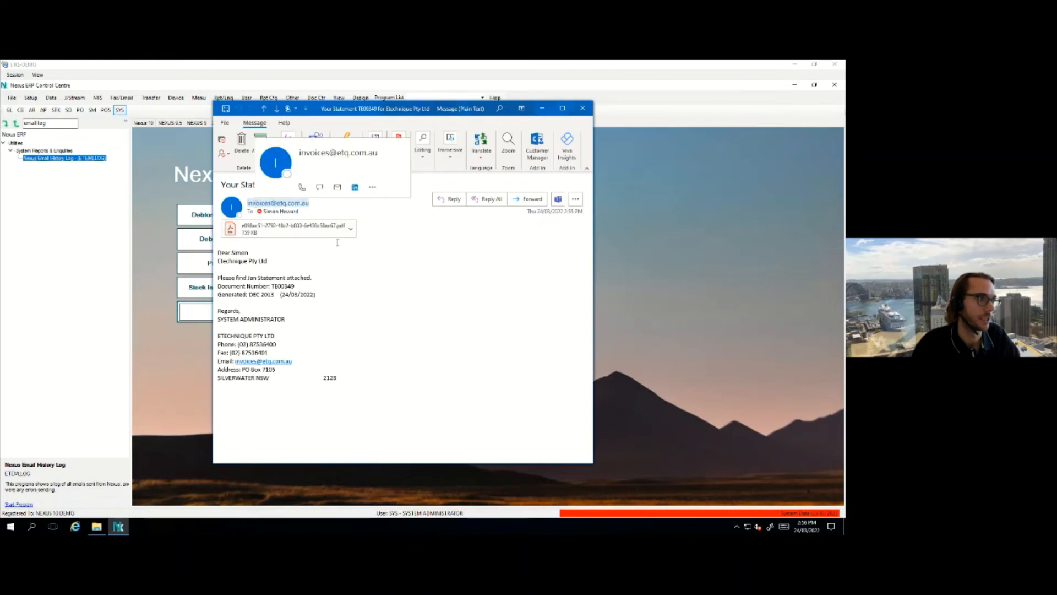
left_click(339, 266)
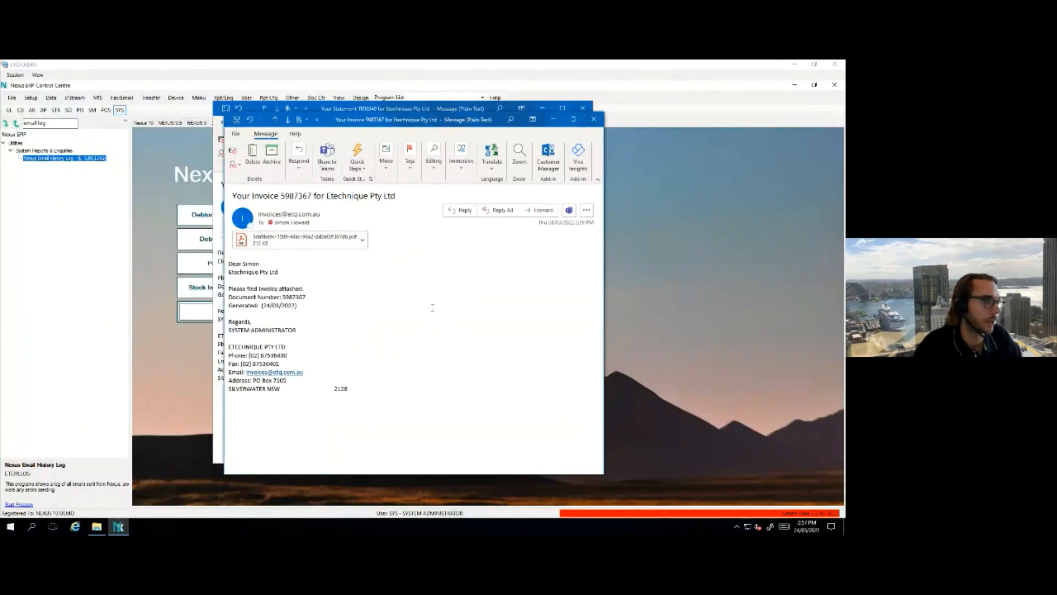
Select the invoice message body, then close both the invoice and statement emails
left_click_drag(384, 388, 229, 260)
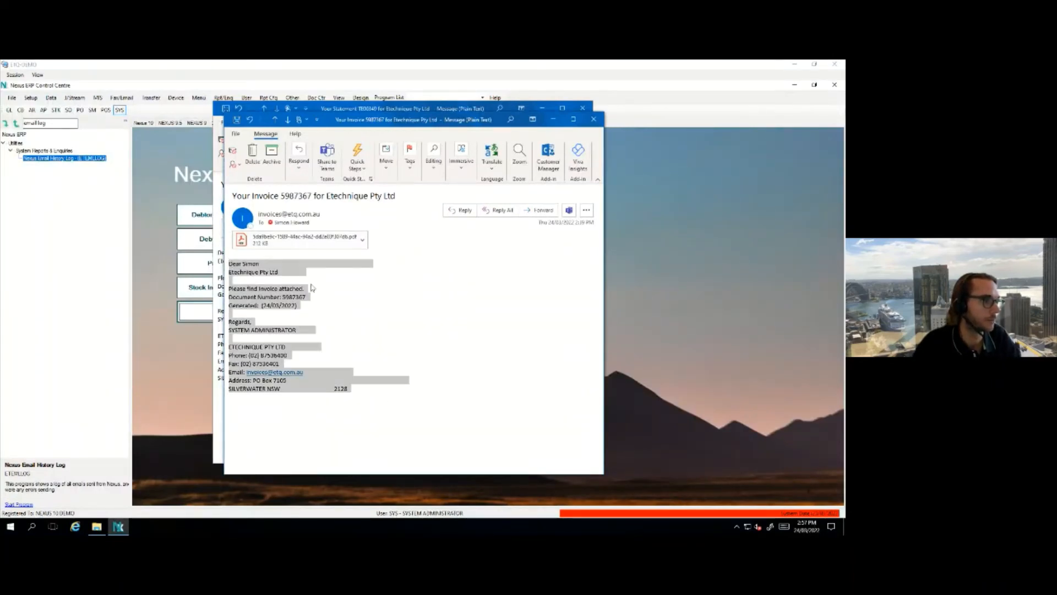
left_click(369, 307)
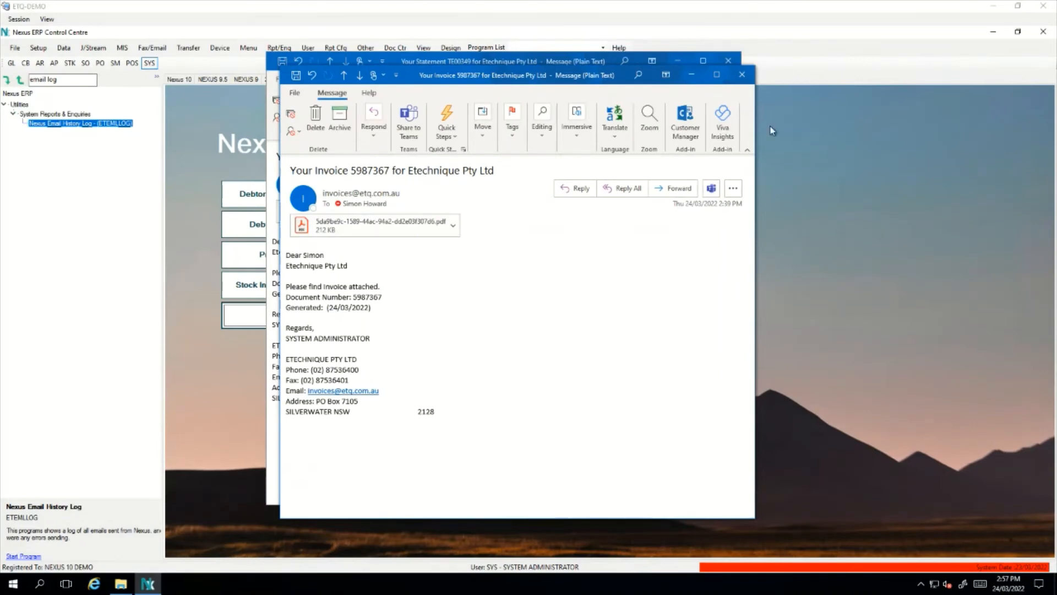
left_click(743, 76)
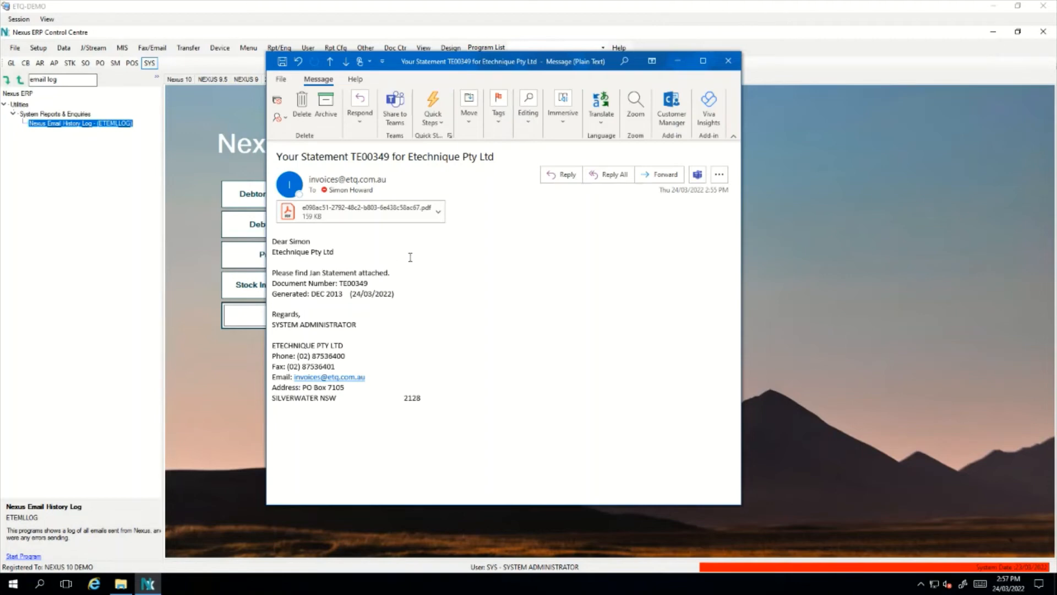
left_click(727, 61)
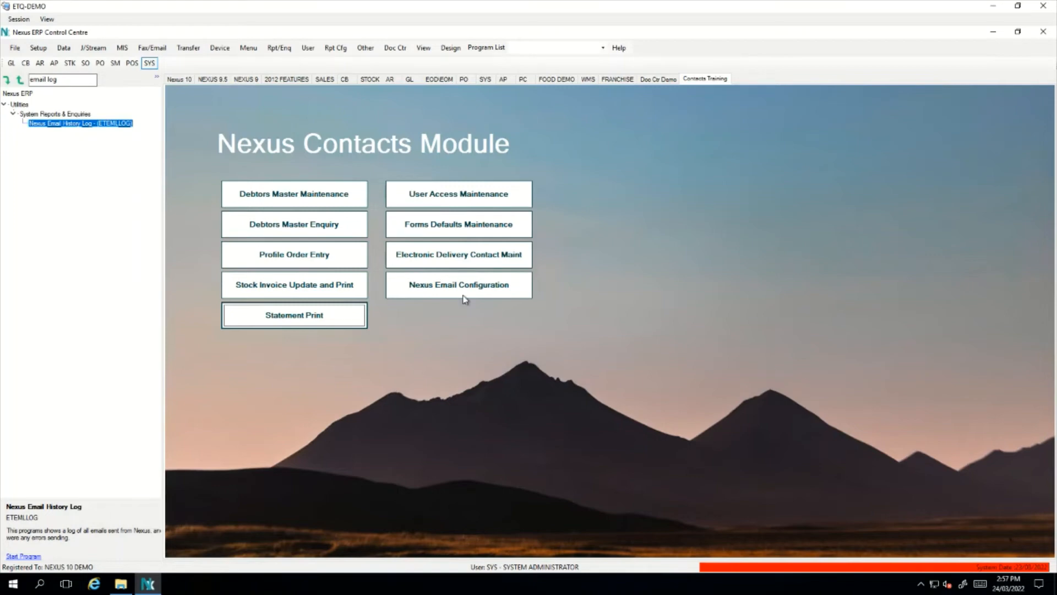
Open the email subject and message configuration and review the <DocType>, <TranNo> and <RecipientMasterName> subject placeholders
left_click(446, 291)
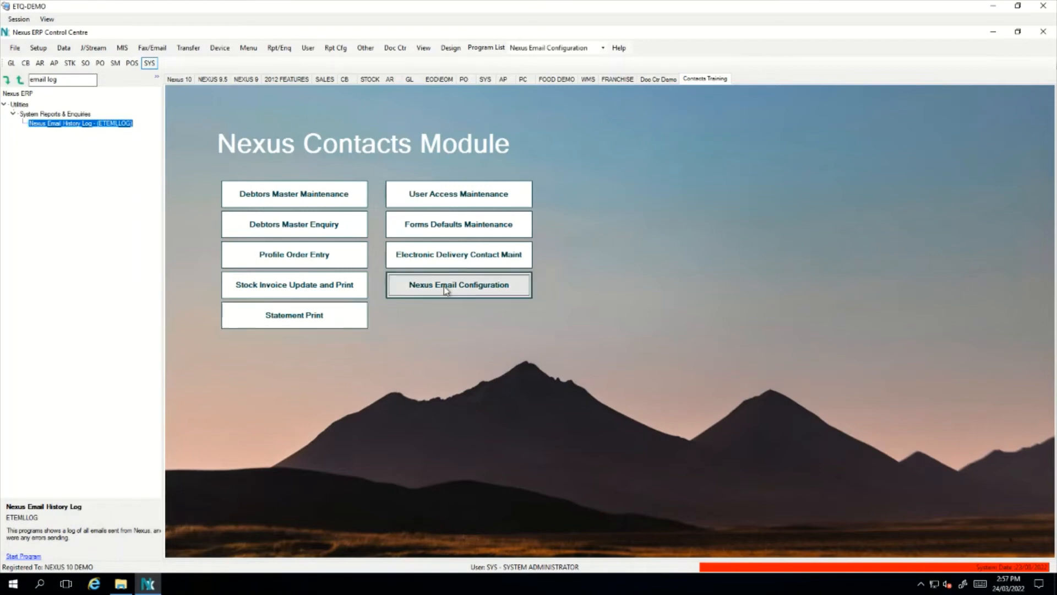
left_click_drag(148, 52, 547, 152)
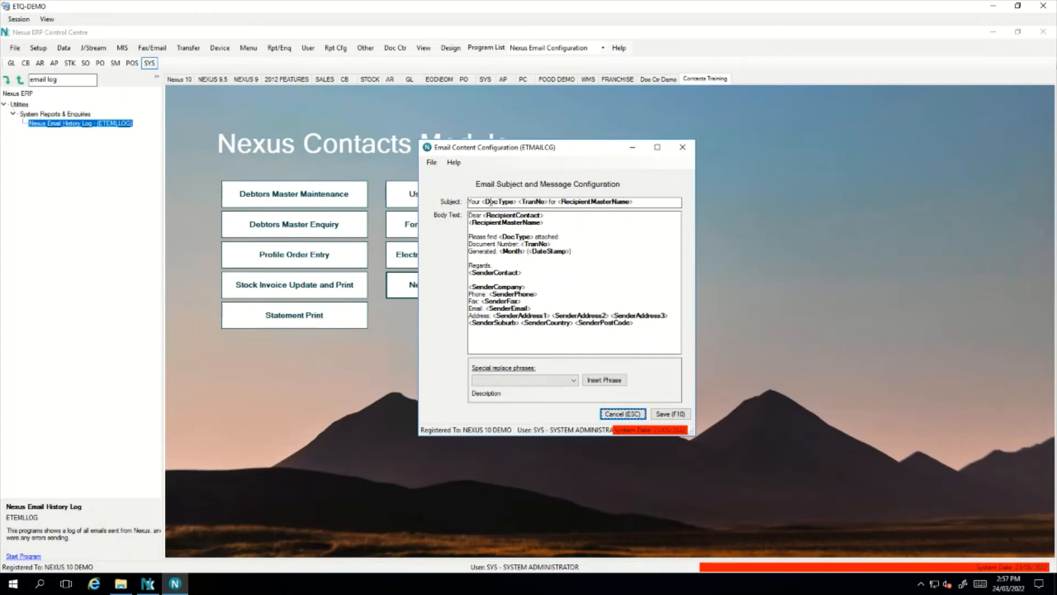
double_click(498, 202)
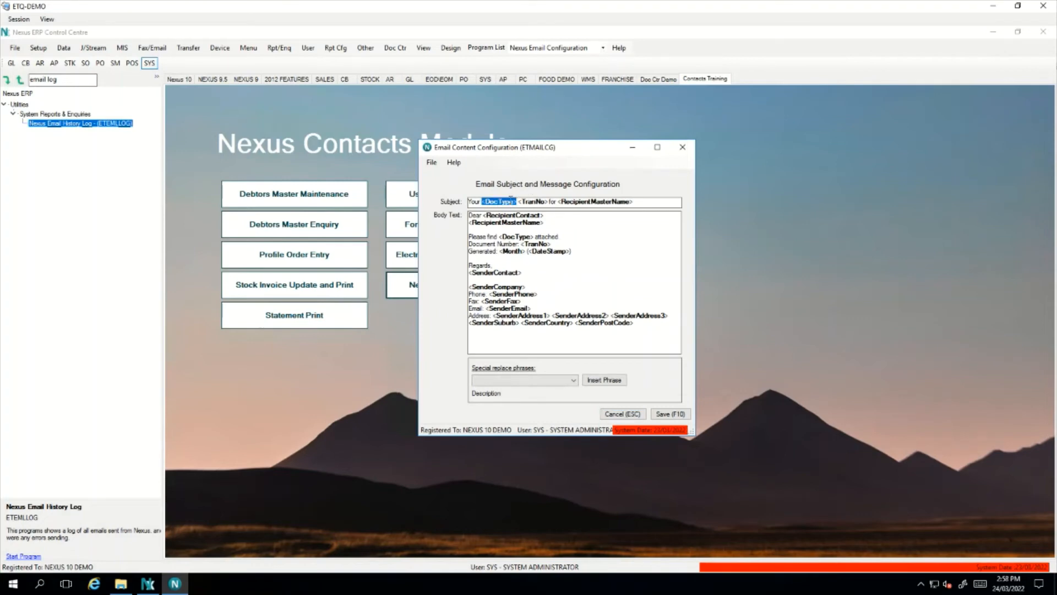
double_click(532, 202)
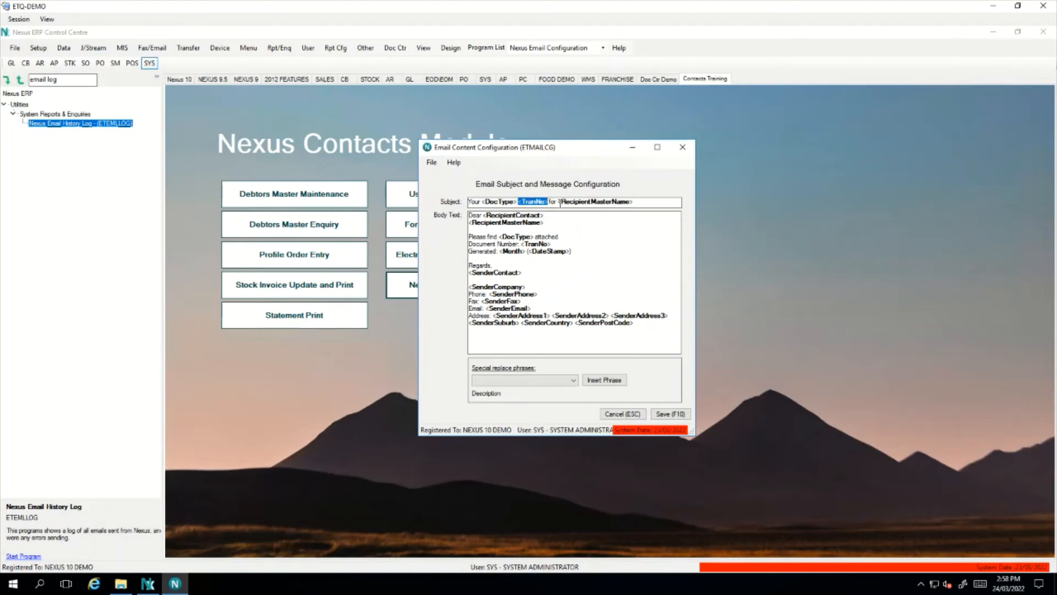
double_click(579, 203)
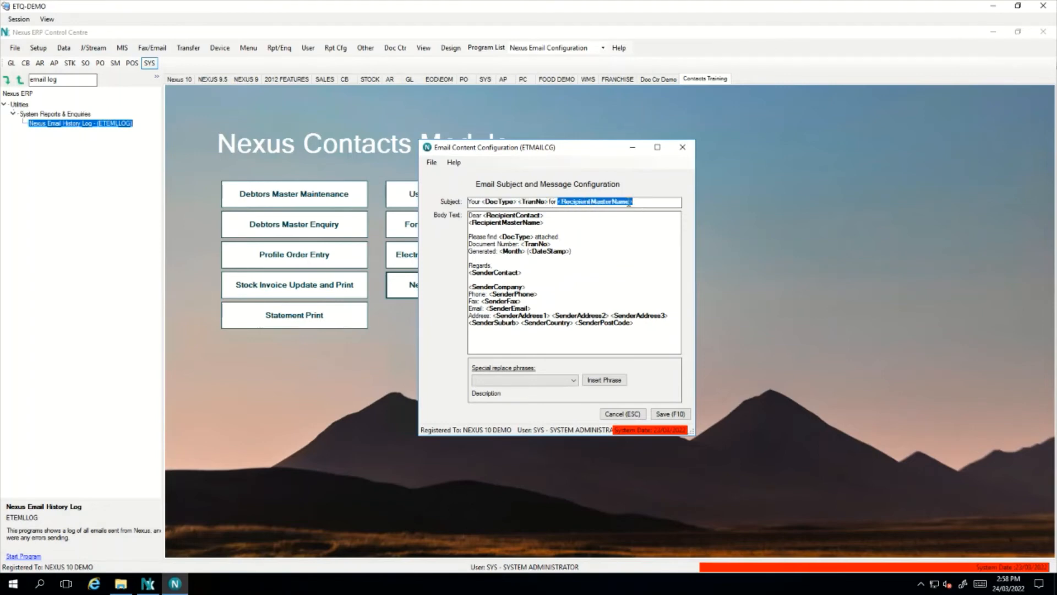
Place the cursor after <RecipientMasterName> in the body text and bring up the special replace phrases
double_click(524, 216)
left_click(552, 216)
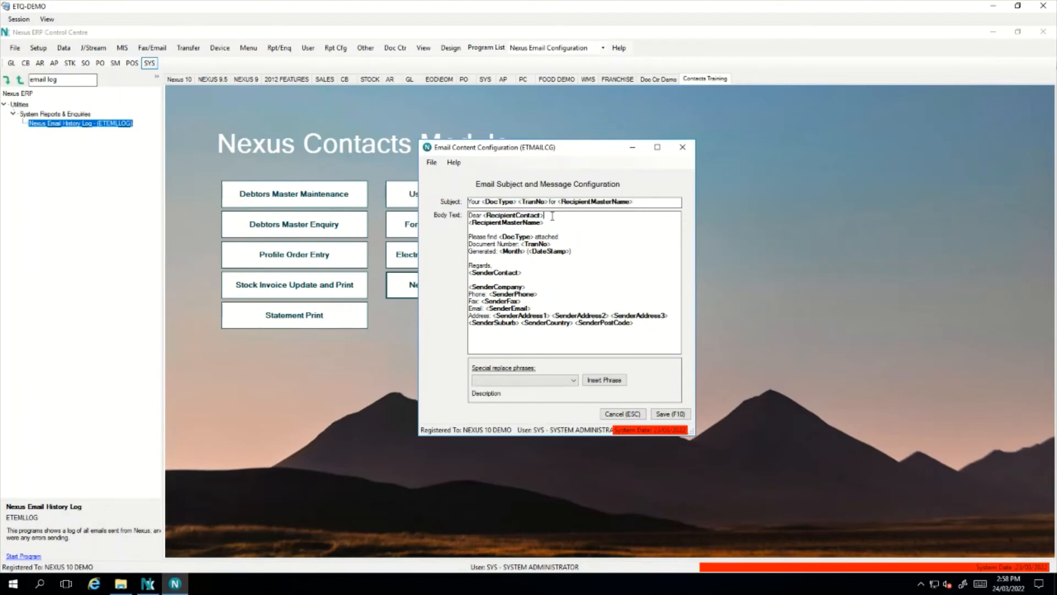
double_click(541, 223)
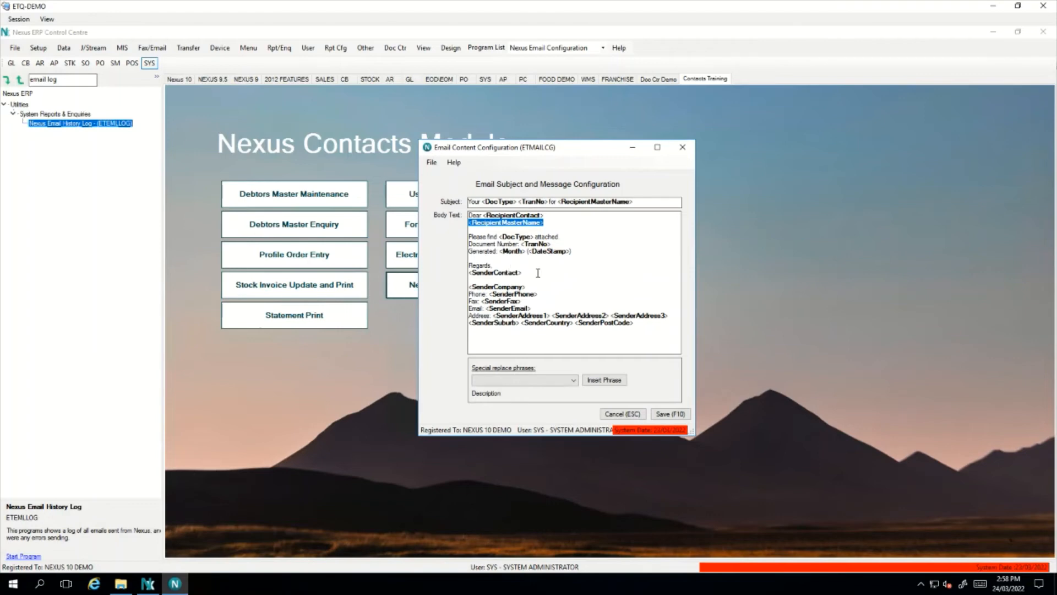
left_click(562, 264)
left_click(541, 223)
left_click(558, 225)
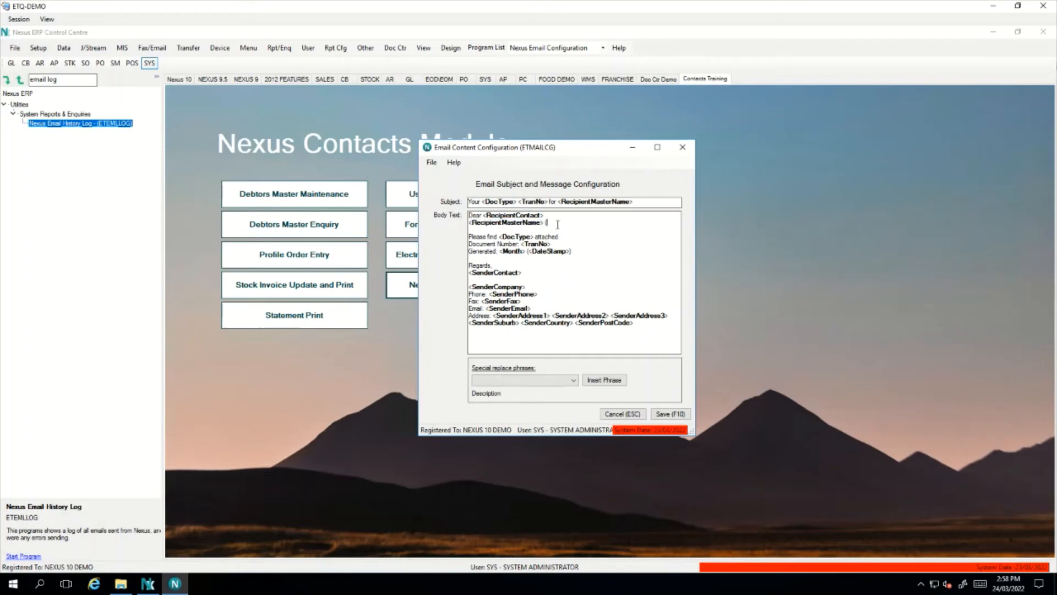
left_click(556, 381)
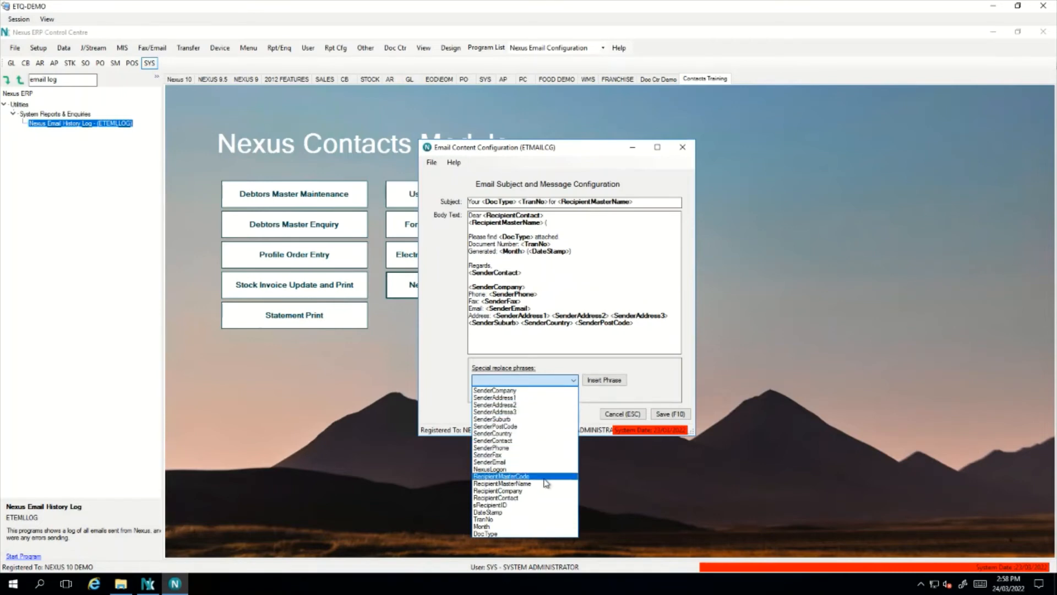
Insert <RecipientMasterCode> and ')' after the recipient name, then close the configuration and statement email
left_click(527, 477)
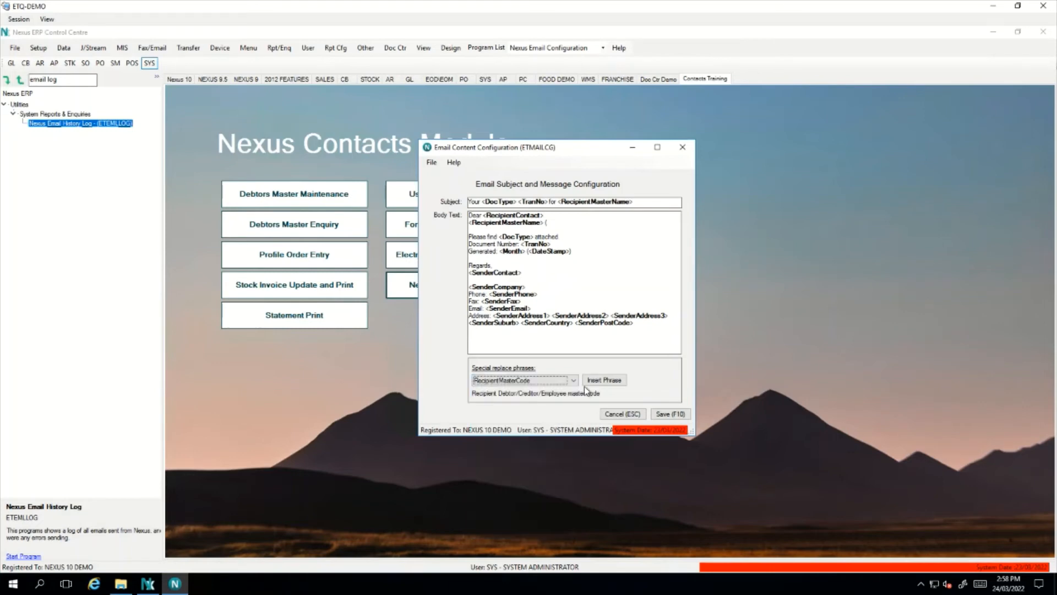
left_click(620, 380)
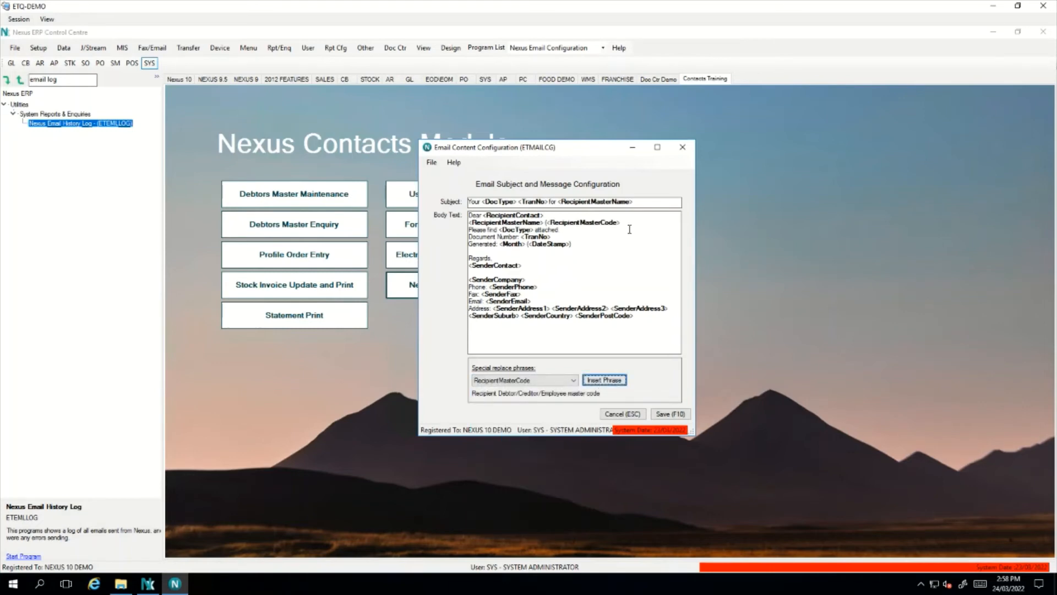
left_click(490, 230)
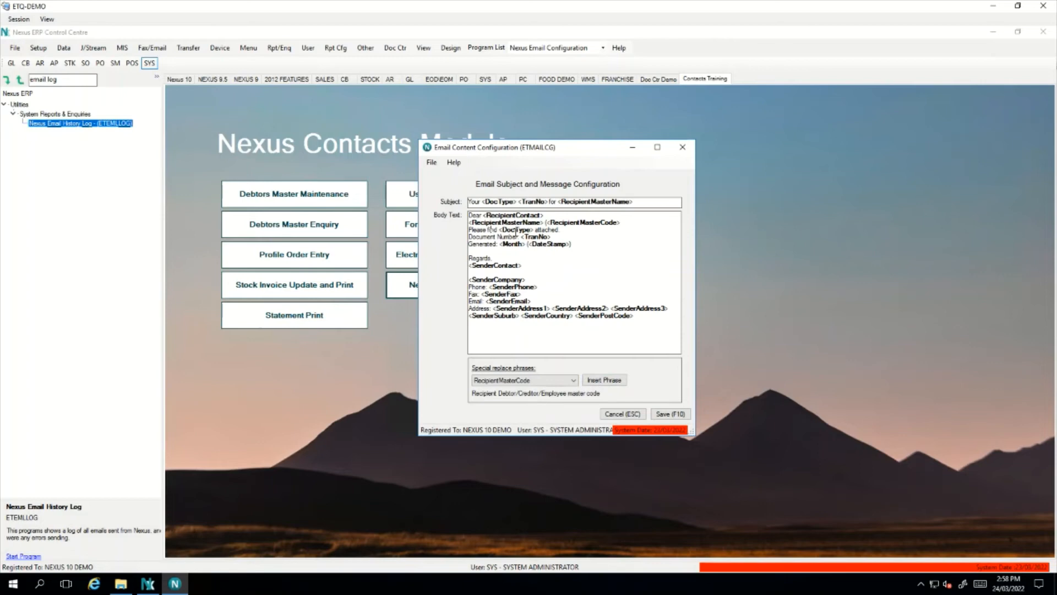
left_click(625, 224)
type(")")
key("Return")
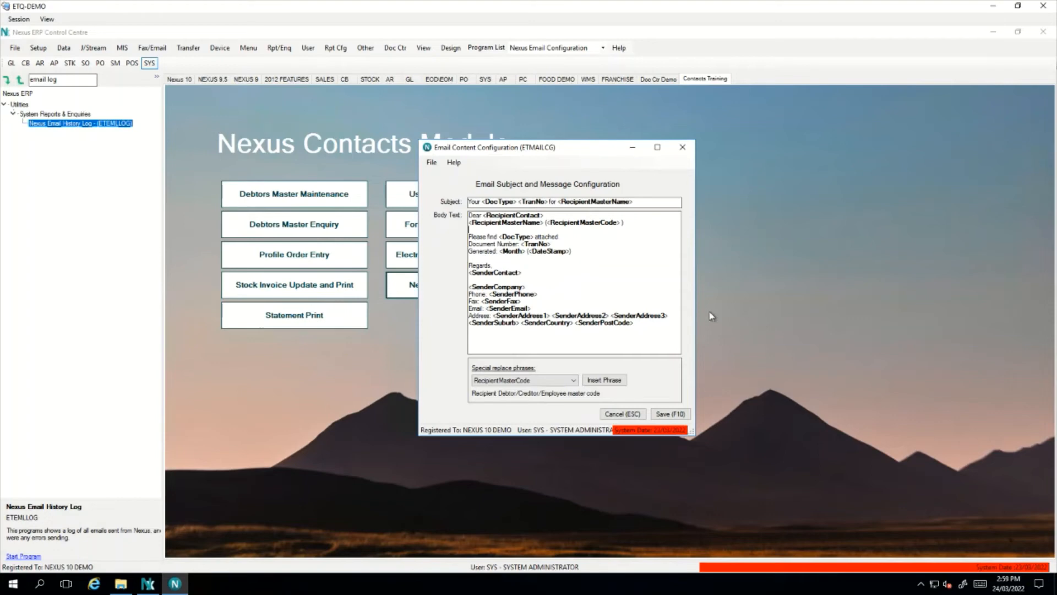
left_click(669, 414)
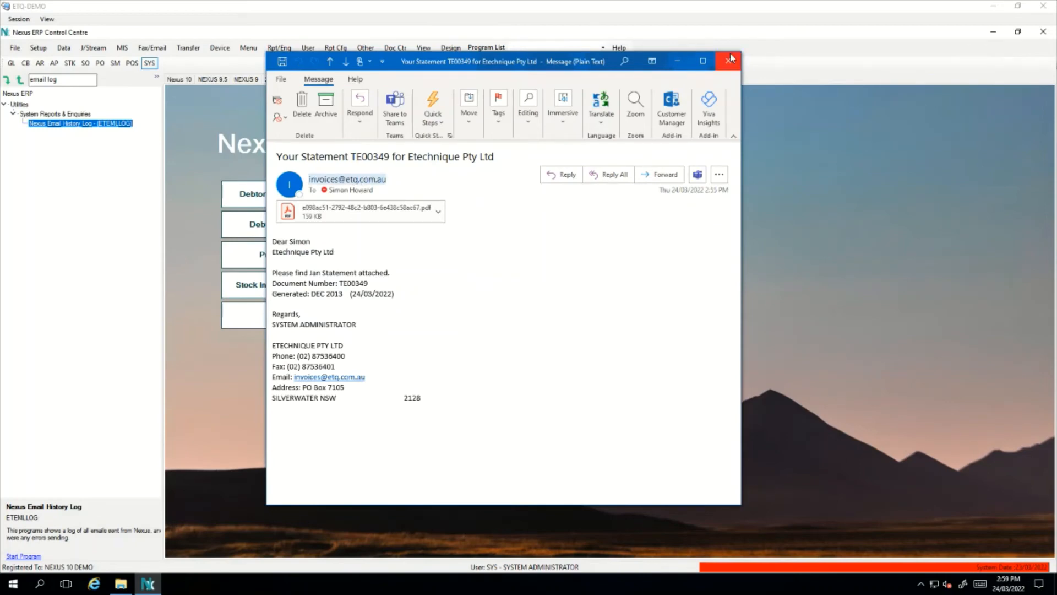
left_click(736, 58)
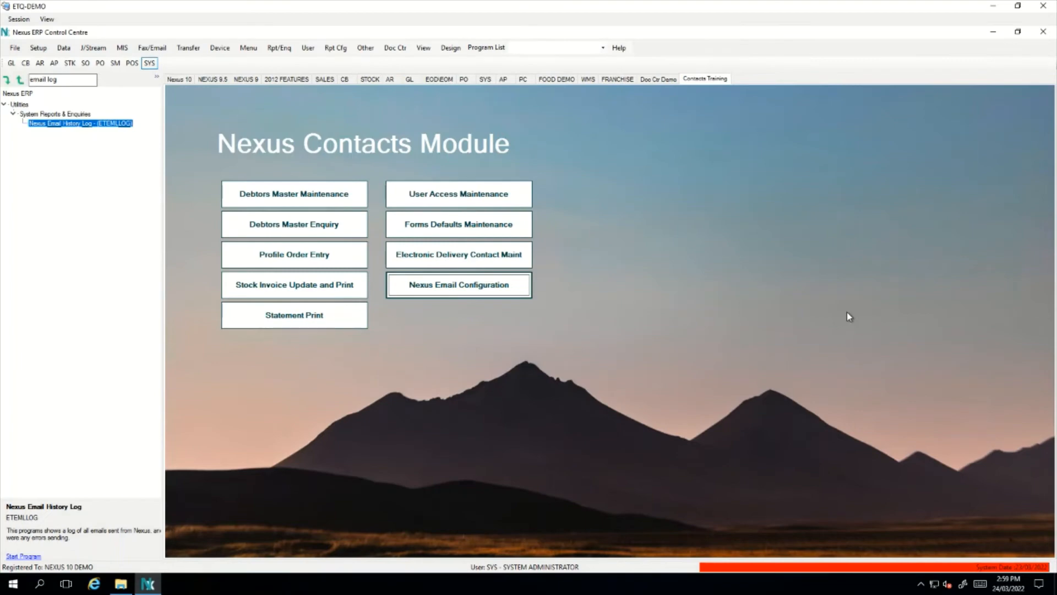
Load the SYS user's record in User Access Maintenance
left_click(433, 196)
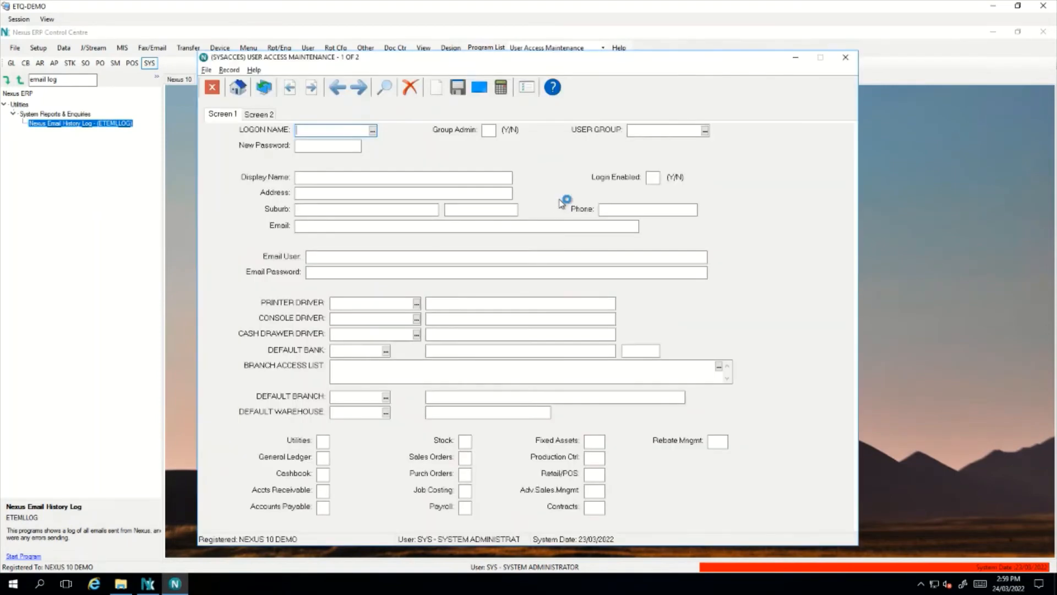
type("SYS")
key("Return")
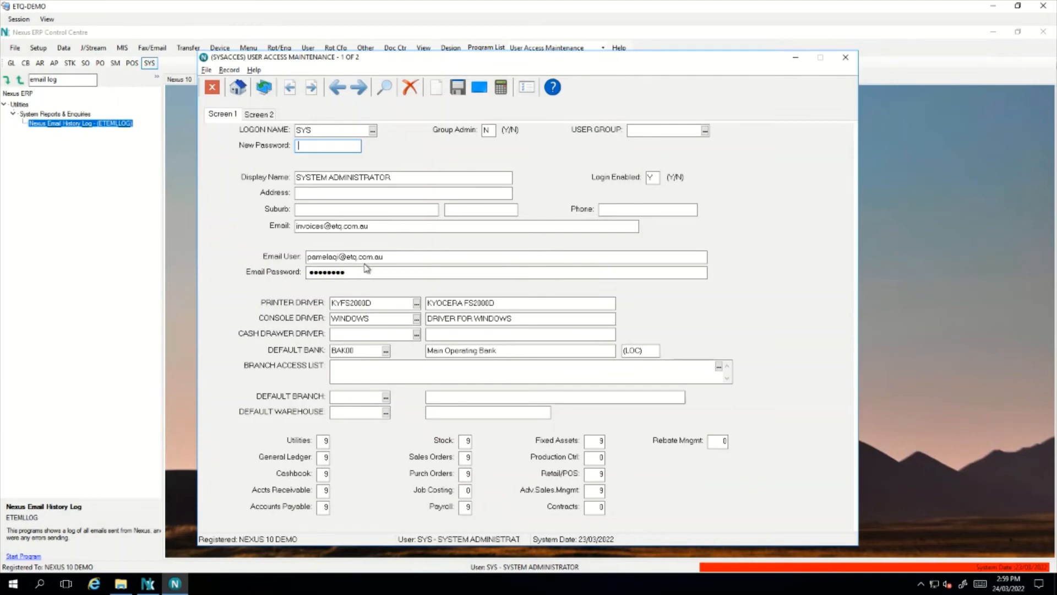
Delete the SYS user's email address, save the record and close the form
left_click(293, 228)
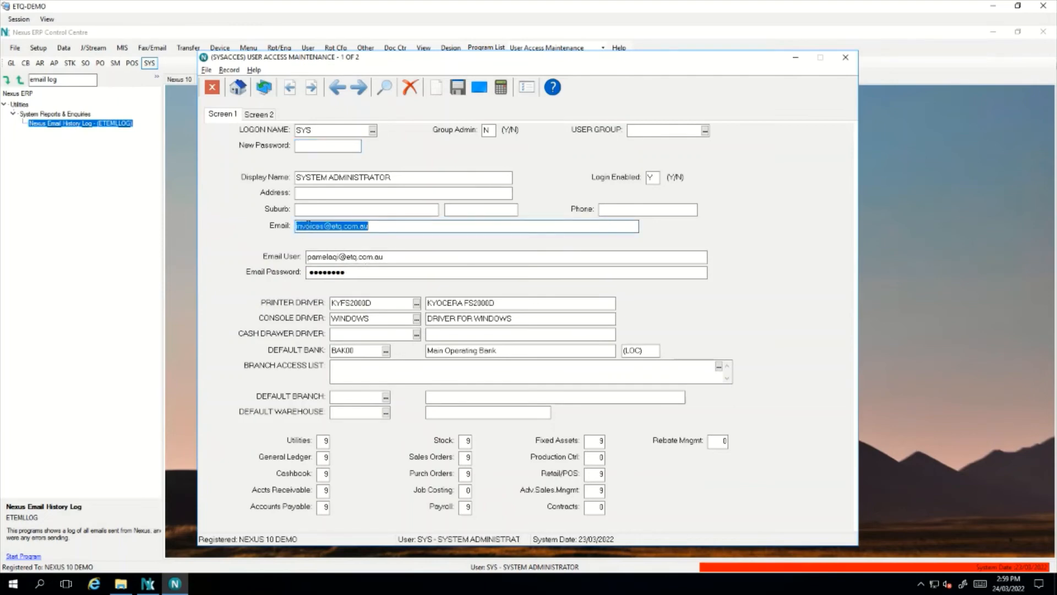
left_click(299, 226)
left_click(369, 226)
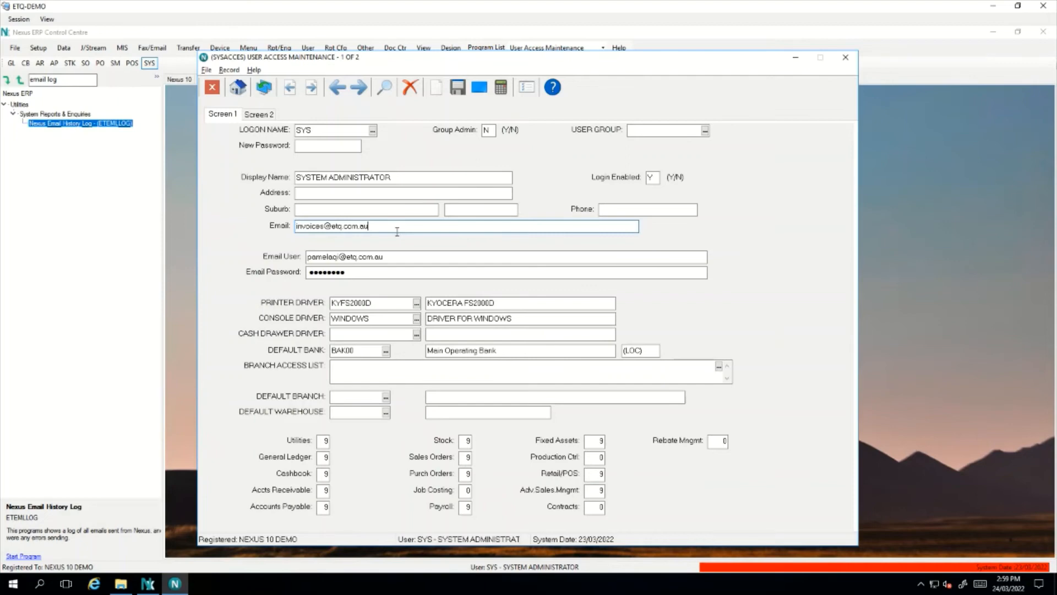
left_click_drag(397, 232, 297, 230)
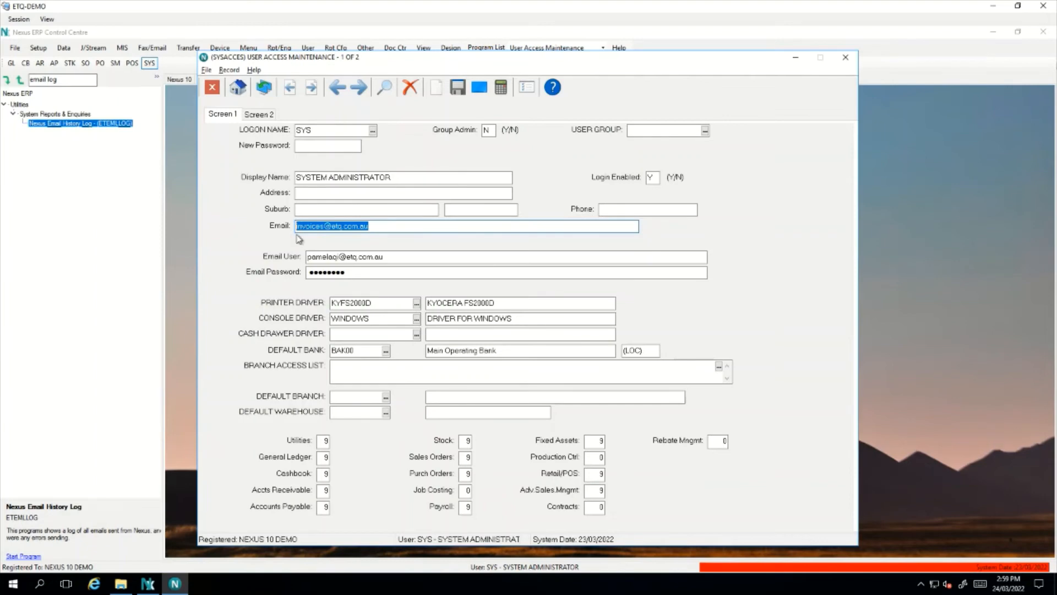
key("Delete")
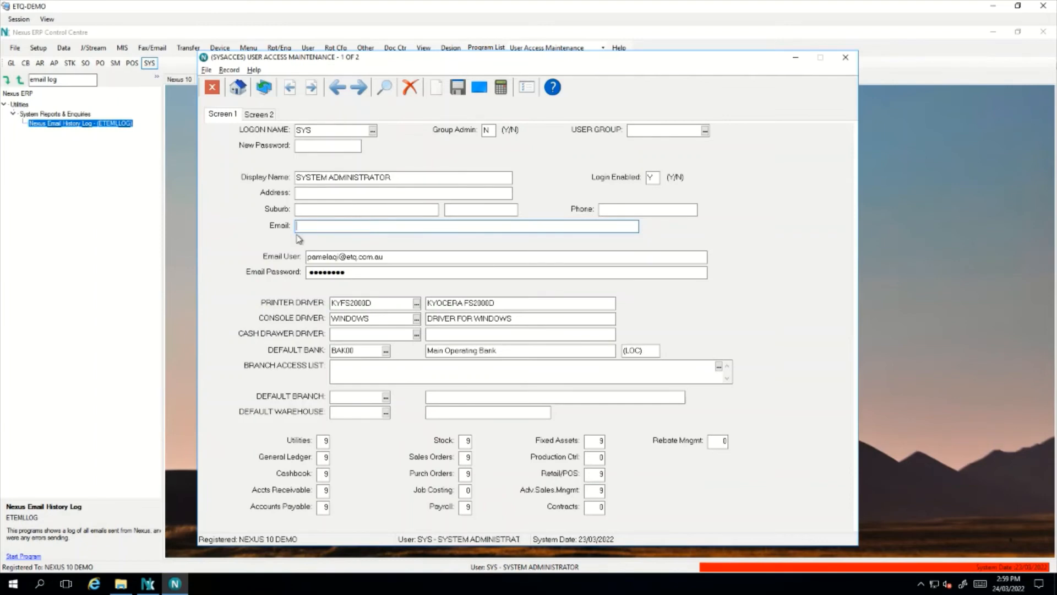
key("Page_Down")
key("Page_Down")
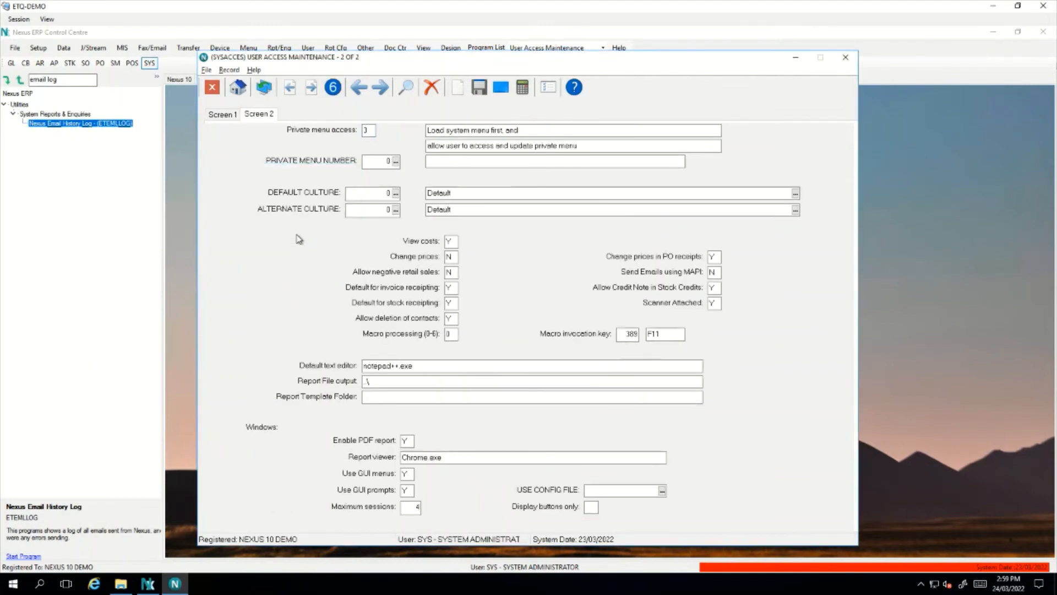
key("Escape")
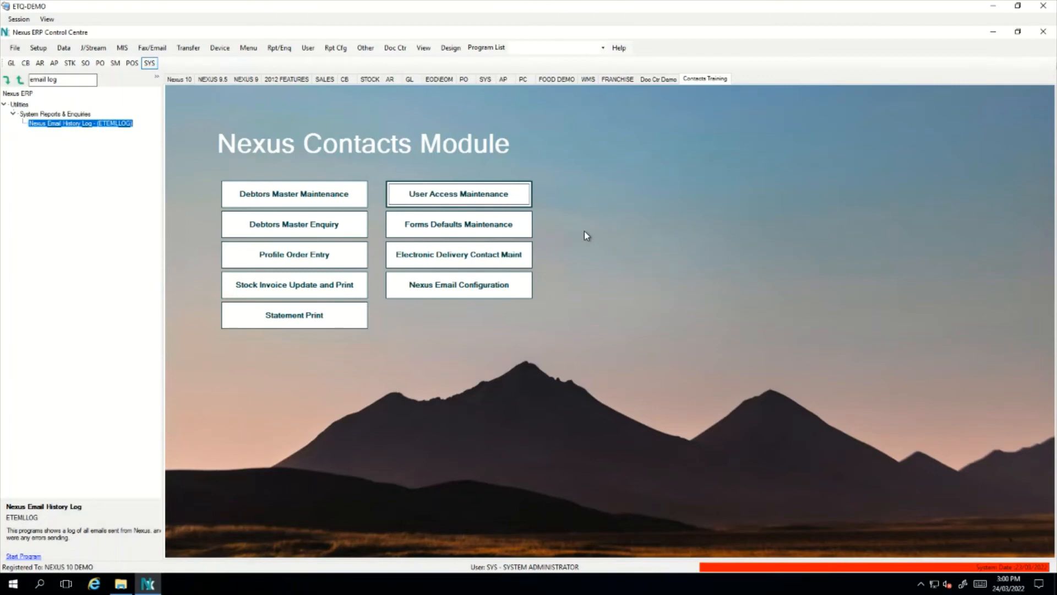
left_click(38, 48)
left_click(84, 84)
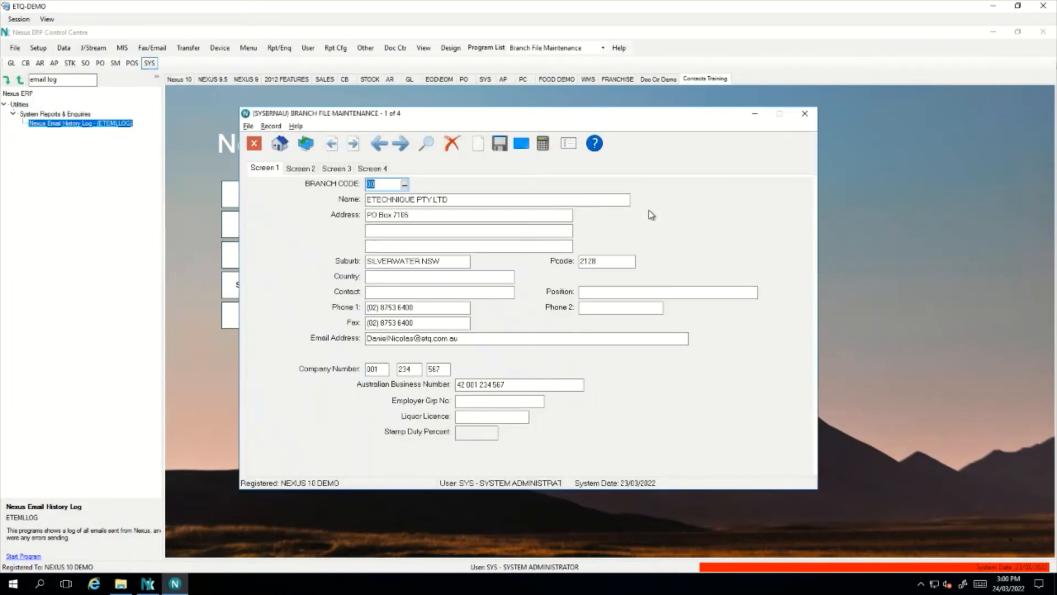
left_click(338, 170)
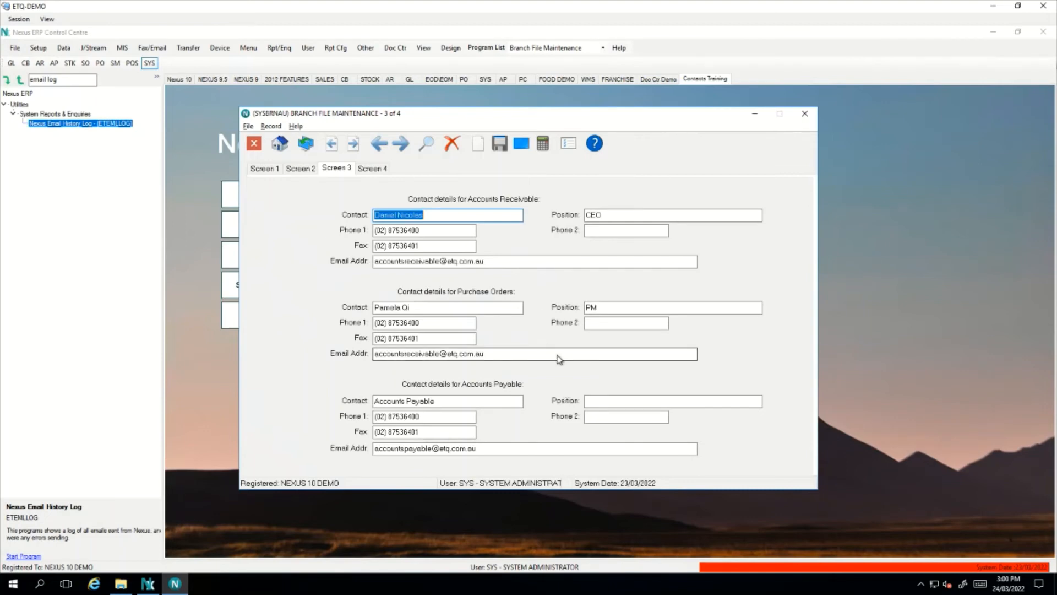
left_click(430, 262)
left_click(418, 219)
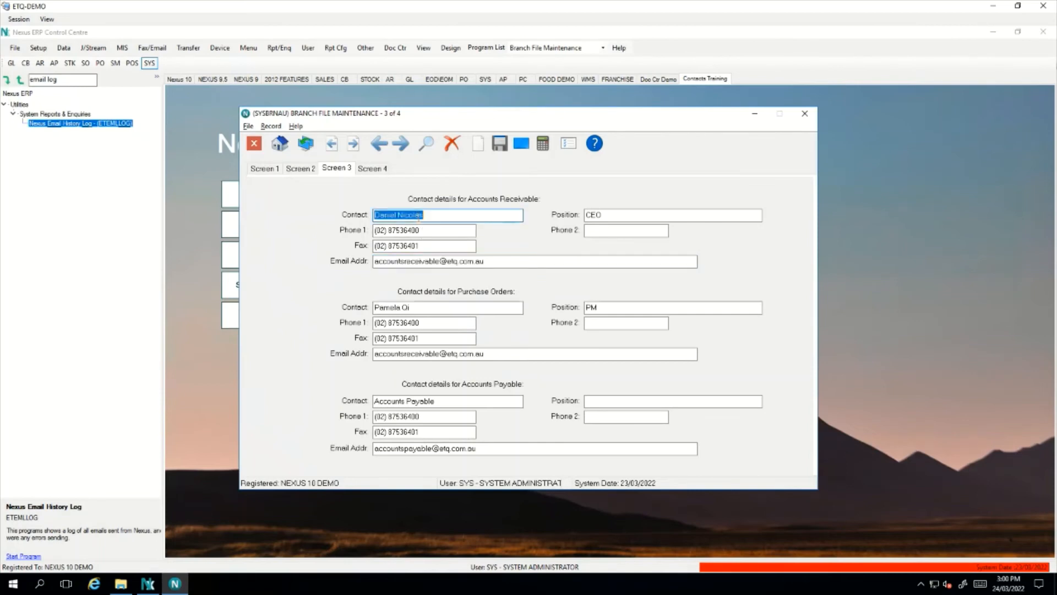
left_click(438, 217)
left_click_drag(456, 217, 368, 217)
left_click(439, 217)
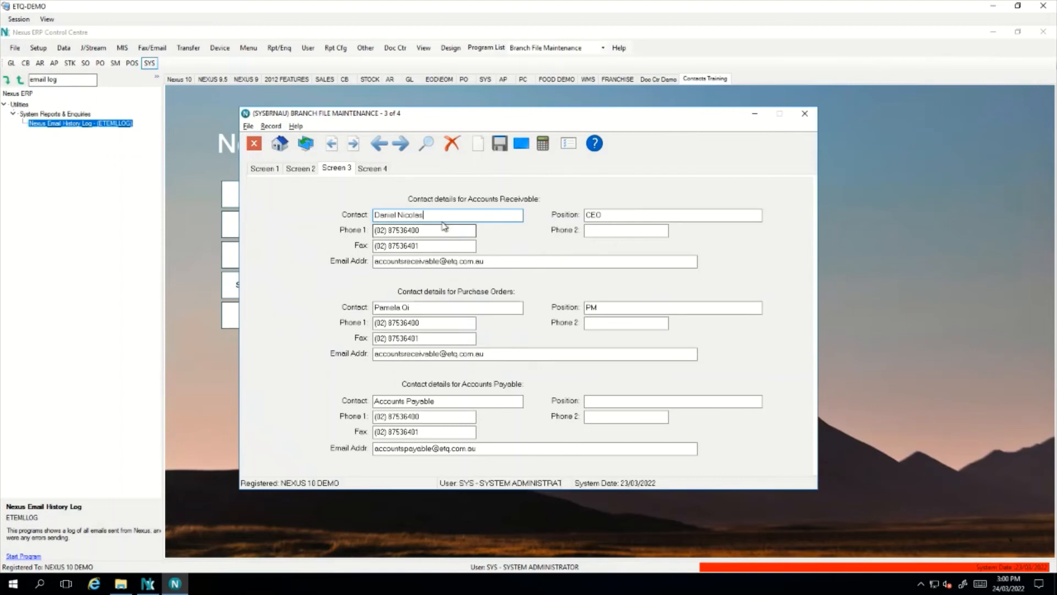
left_click(479, 263)
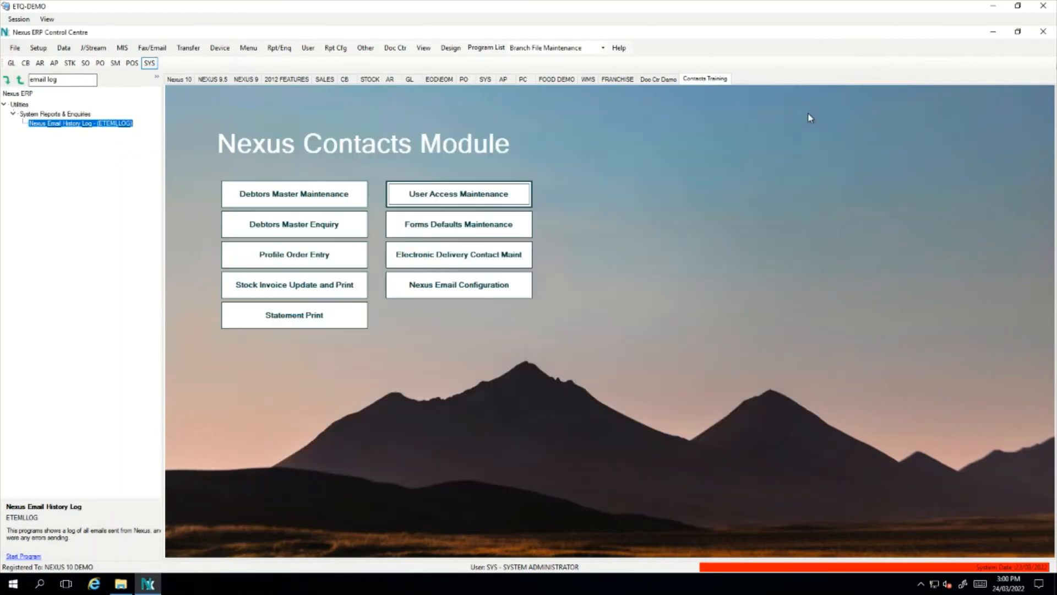
left_click(805, 114)
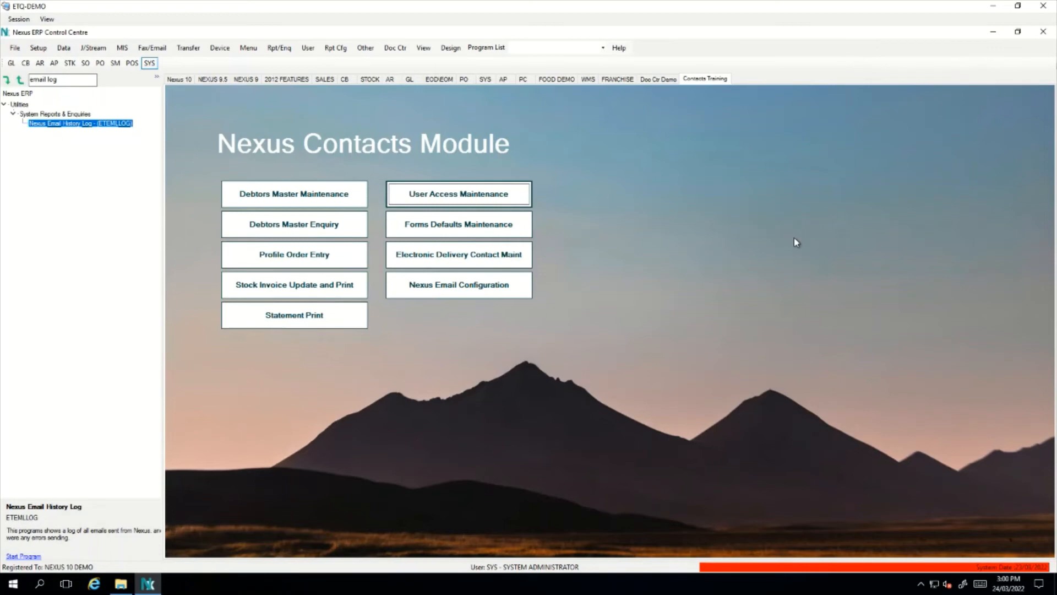
Open the contact cards for debtor TE00349, Etechnique Pty Ltd
left_click(319, 205)
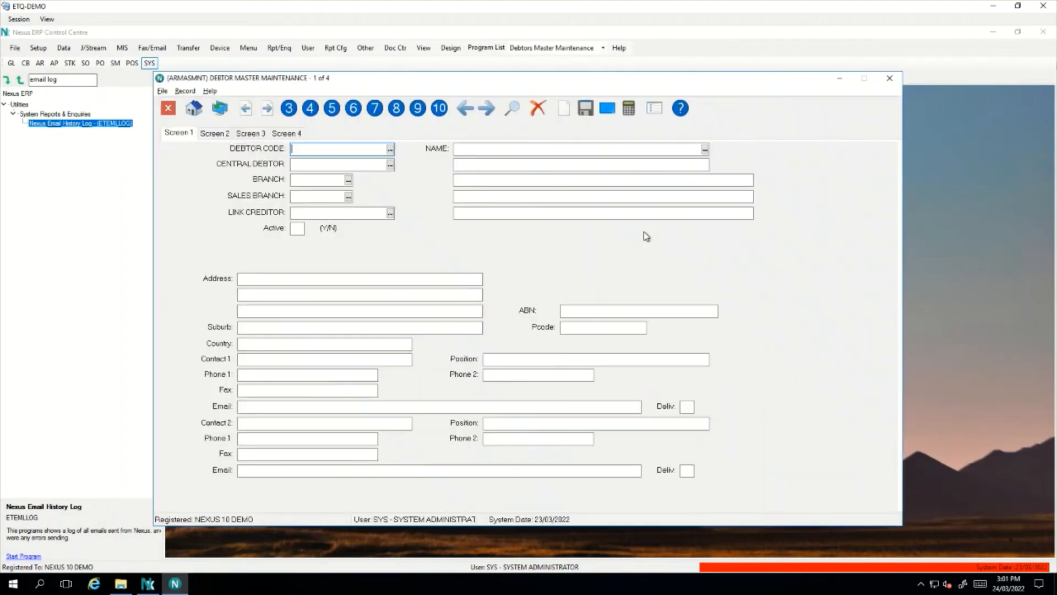
type("TE00349")
key("Return")
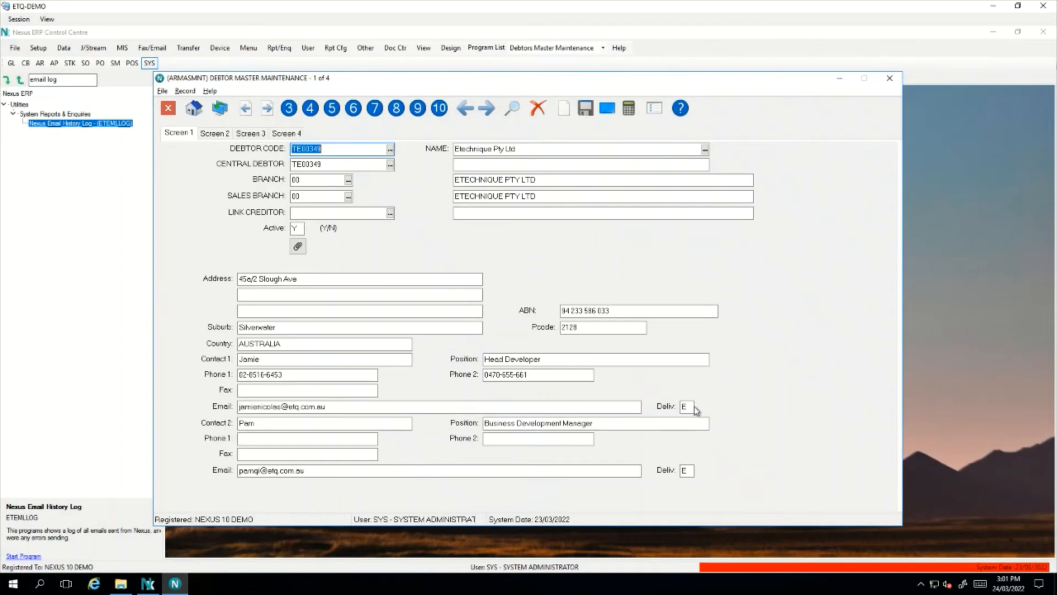
key("Escape")
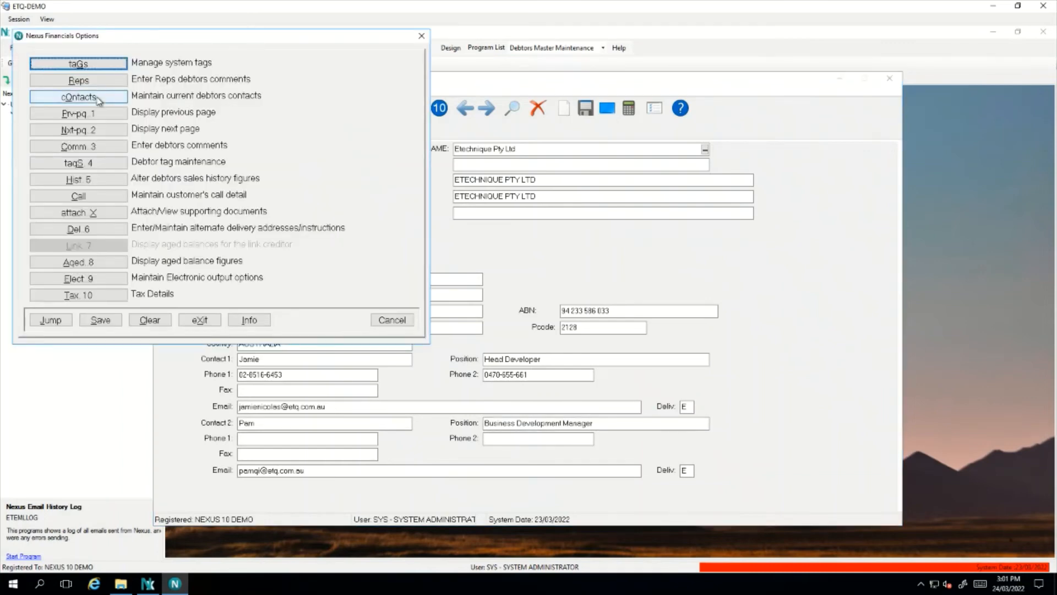
left_click(98, 97)
left_click(375, 108)
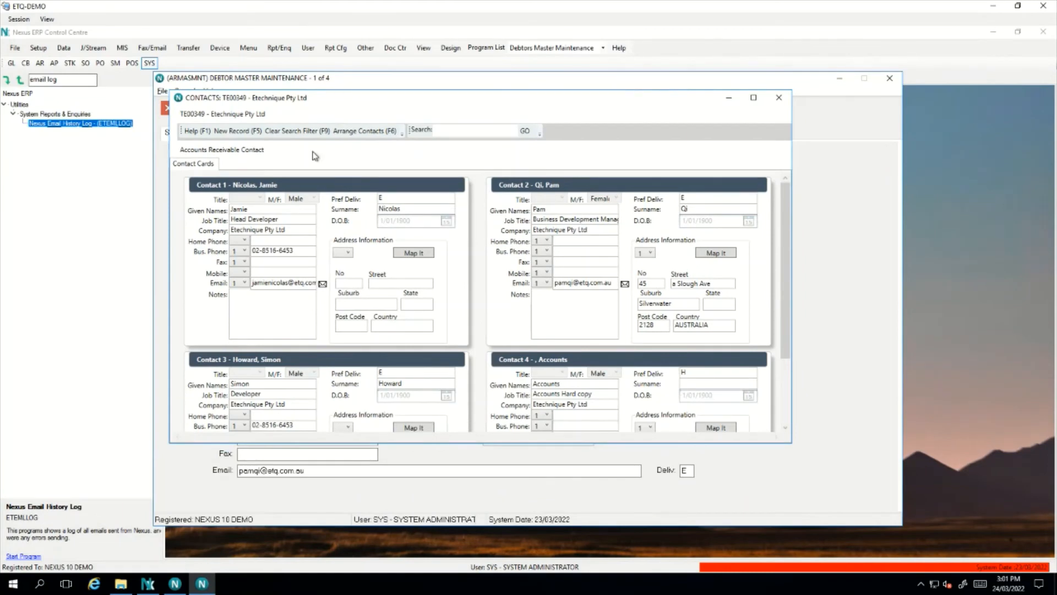
Delete the Accounts hard-copy contact and confirm the deletion
double_click(667, 380)
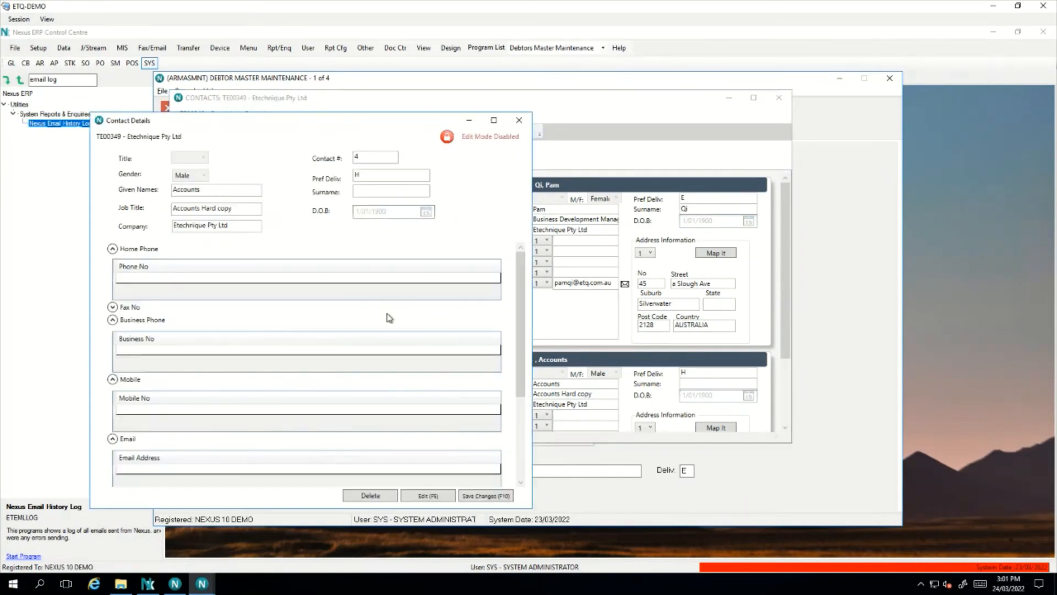
left_click(384, 496)
left_click(506, 343)
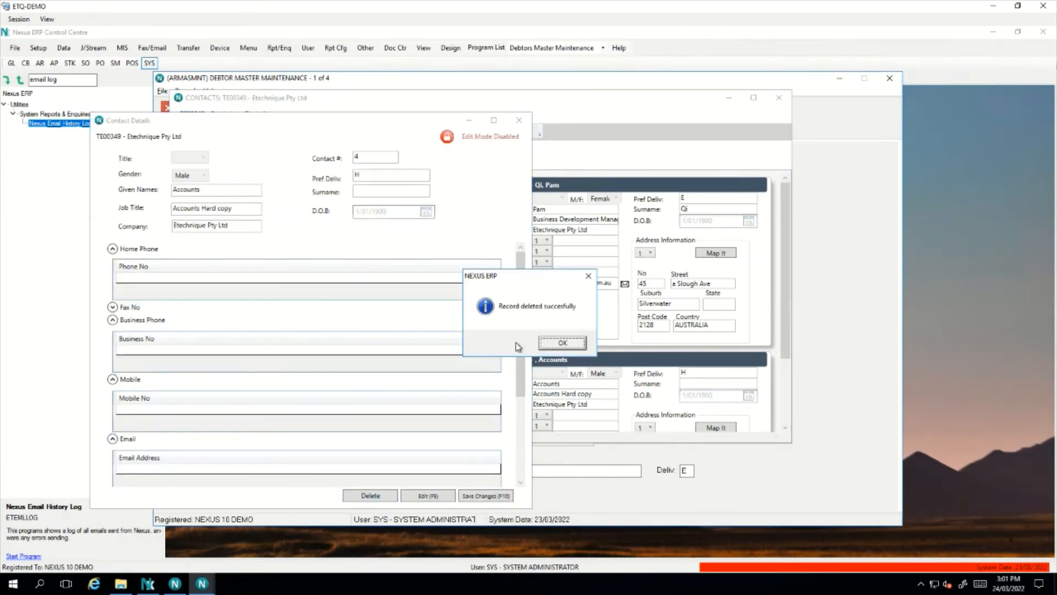
left_click(551, 343)
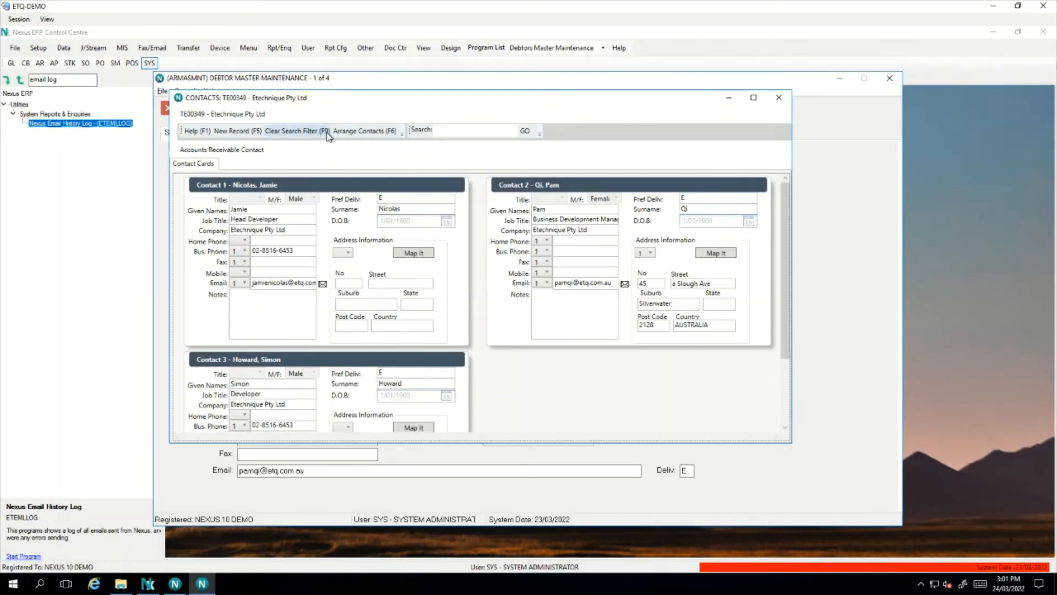
Add and save a new contact with given name 'Account' and preferred delivery H
left_click(238, 133)
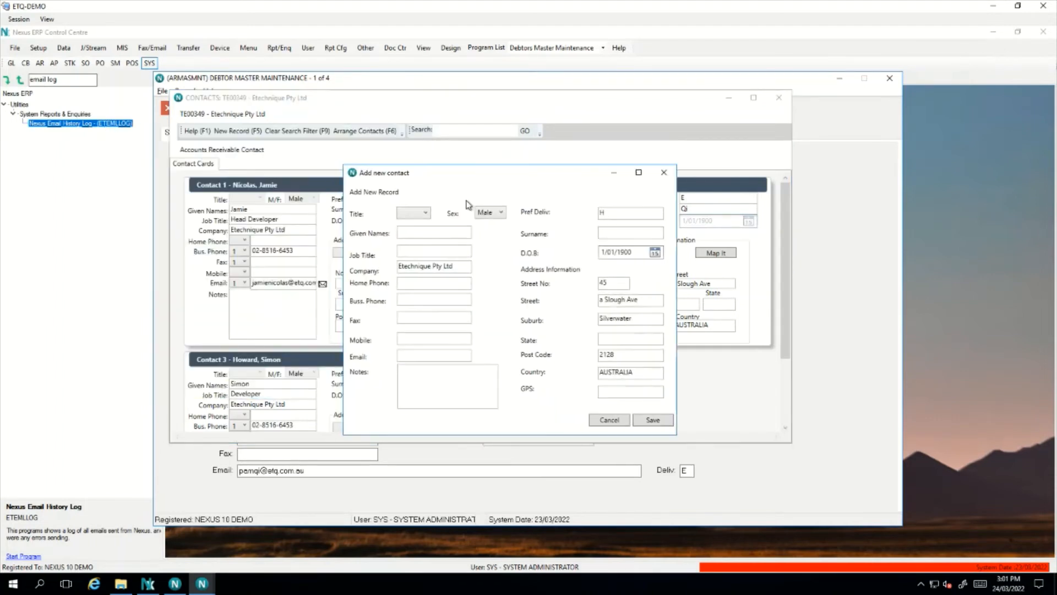
left_click(446, 234)
type("Accounts")
double_click(613, 214)
left_click(653, 421)
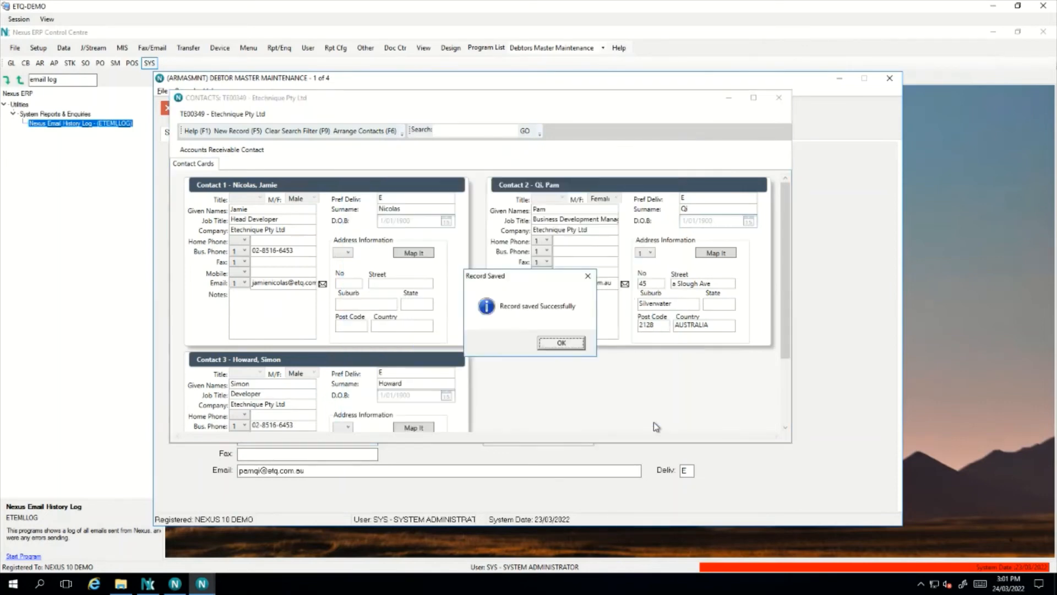
left_click(559, 345)
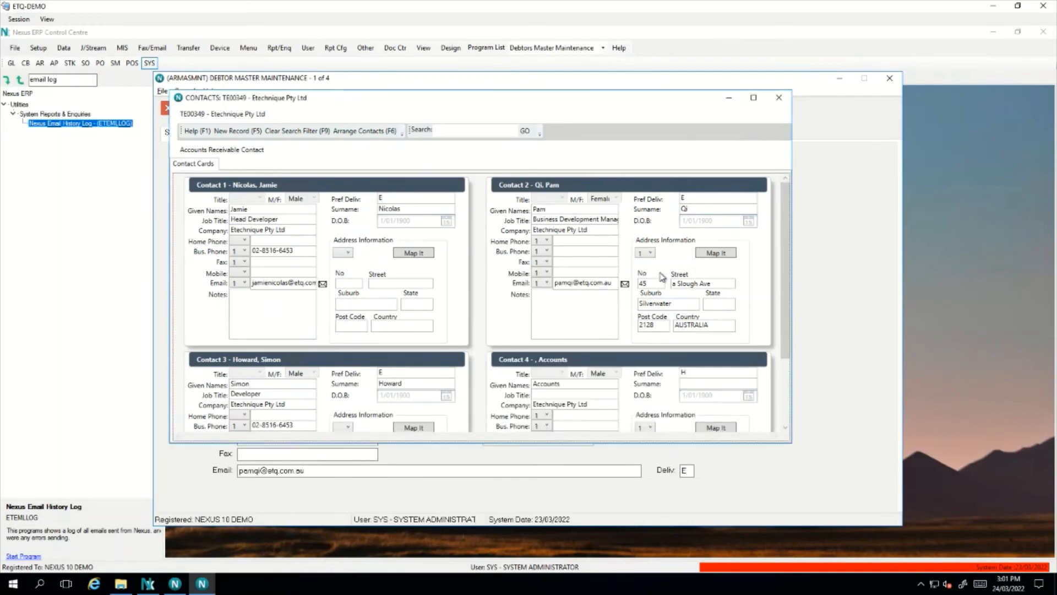
Close the debtor's Contacts window and bring up the debtor options list
scroll(664, 331, "down", 1)
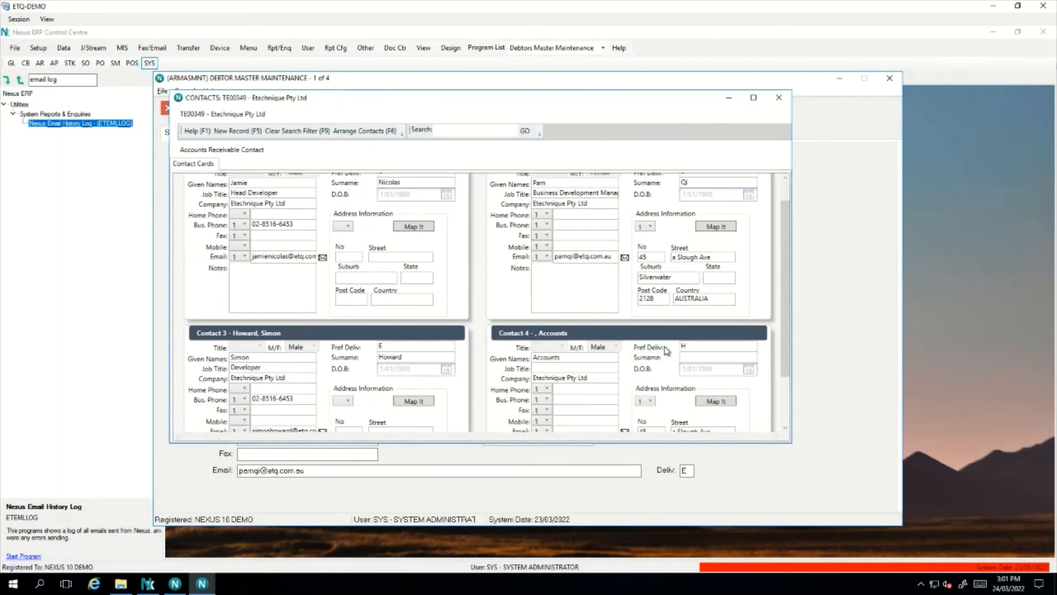
left_click(779, 97)
right_click(661, 226)
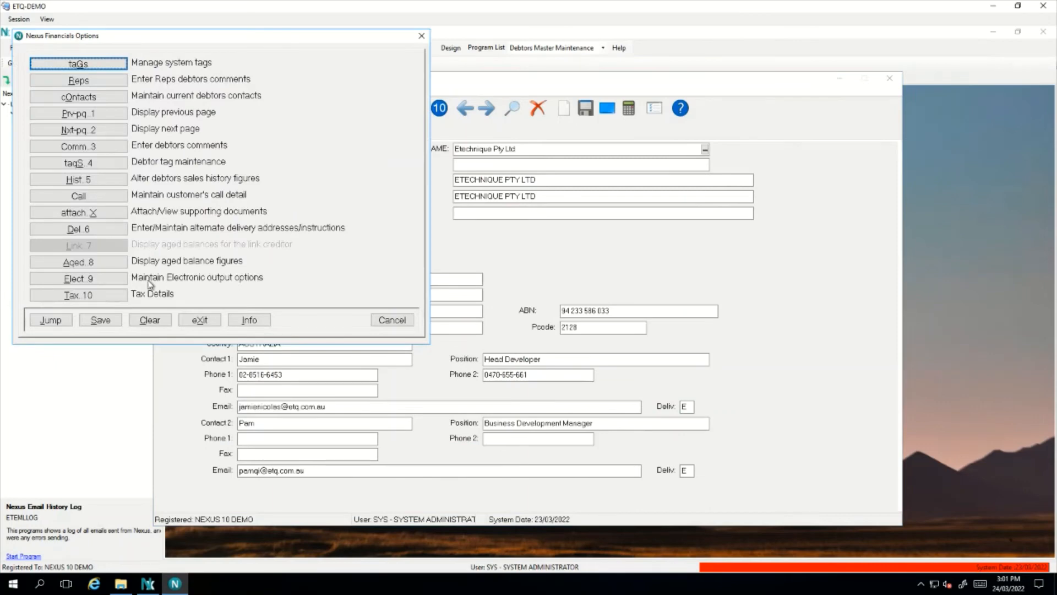
Tick ARSTARPT Statement Print for the Accounts Hard Copy 1 electronic delivery entry
left_click(128, 283)
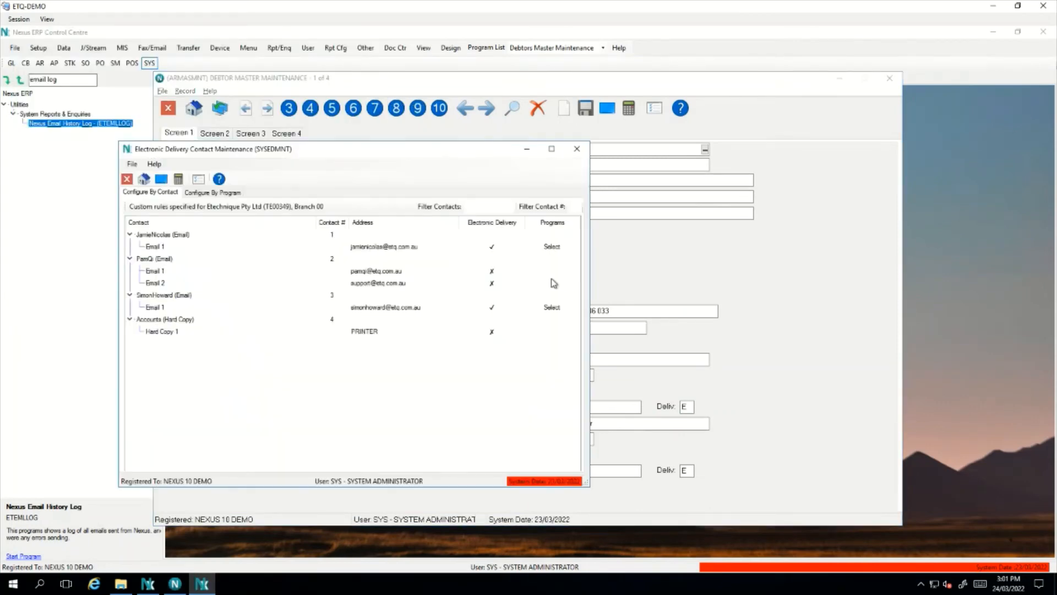
left_click(164, 321)
left_click(173, 334)
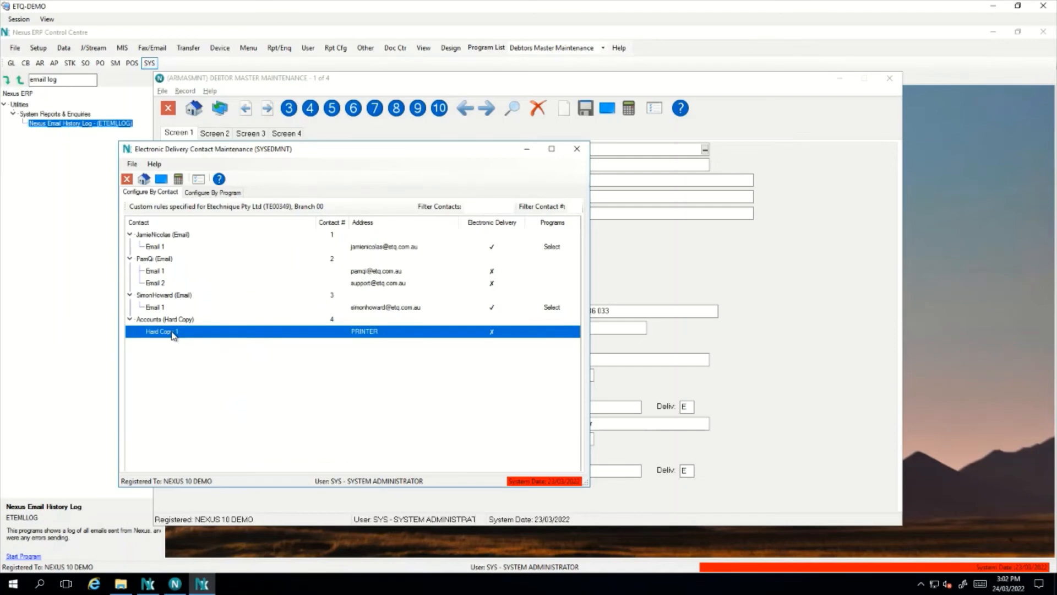
left_click(503, 335)
left_click_drag(363, 303, 362, 309)
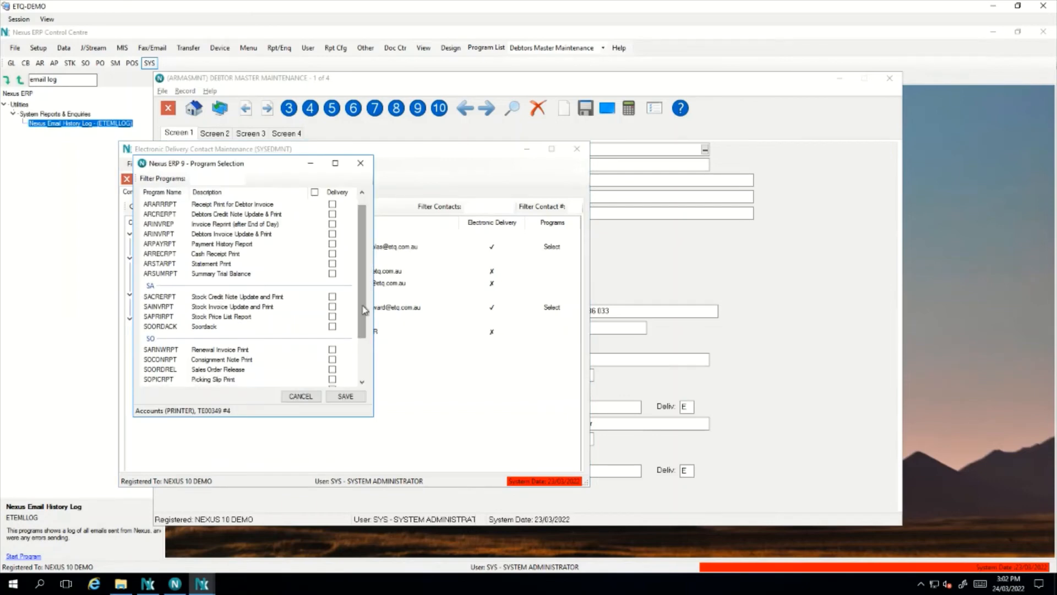
left_click(332, 263)
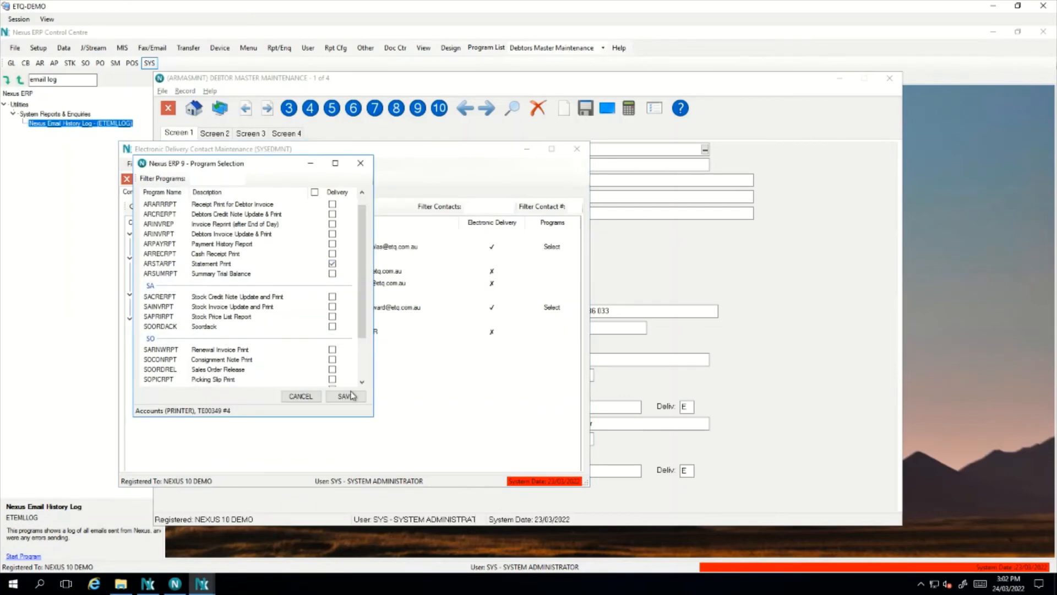
left_click(346, 397)
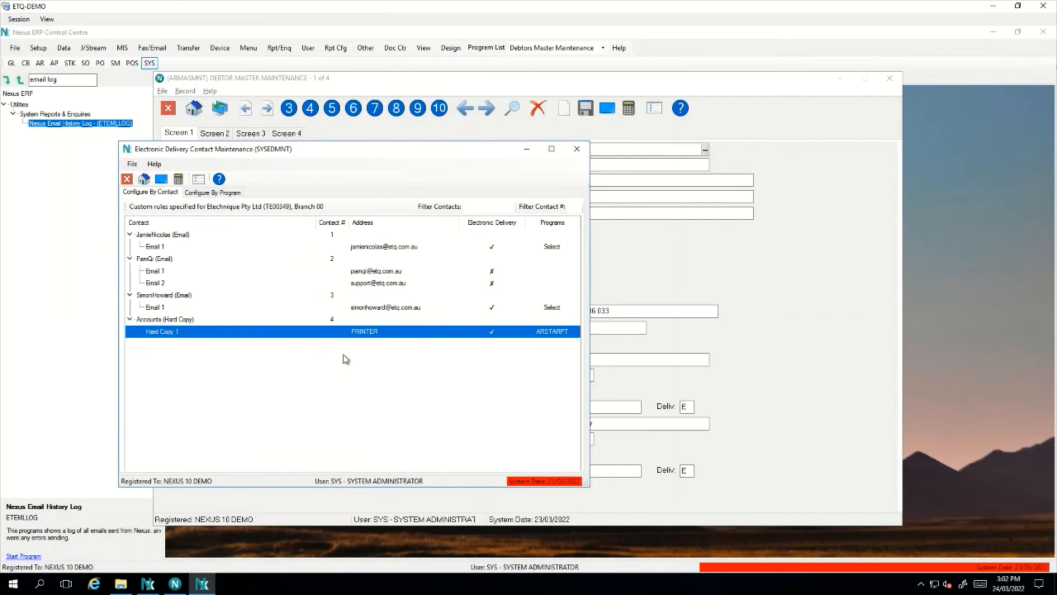
Check the ARSTARPT Statement Print delivery rules by program, then close Debtor Master Maintenance
left_click(236, 194)
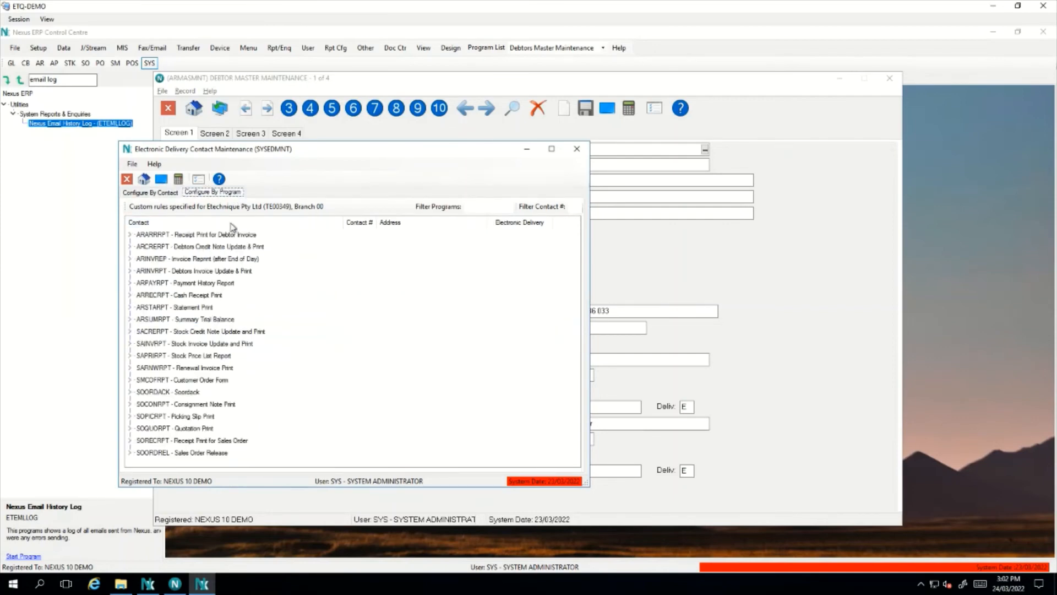
left_click(131, 307)
left_click(232, 417)
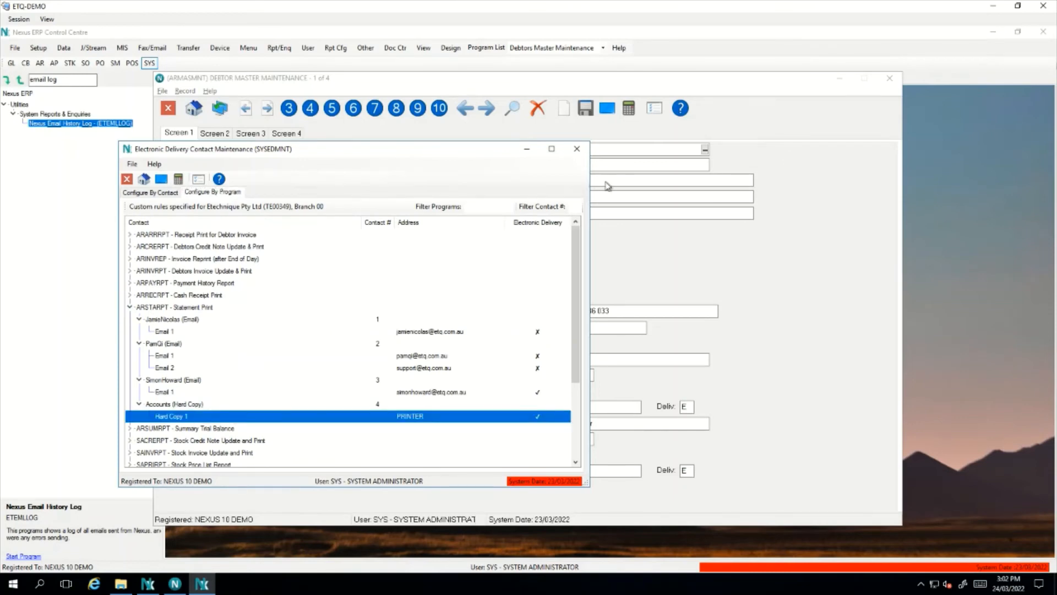
left_click(577, 148)
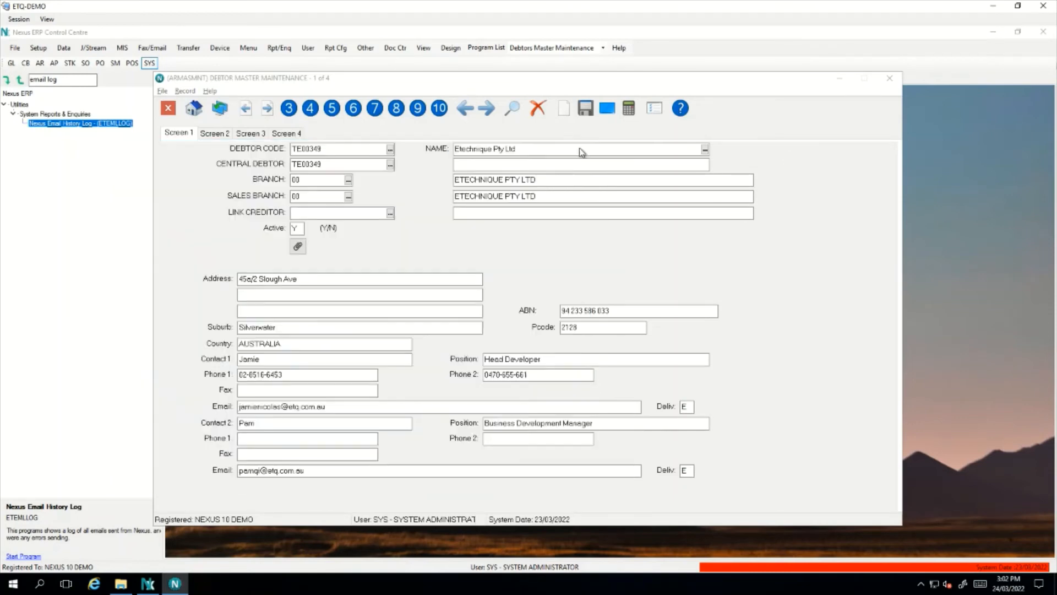
left_click(891, 79)
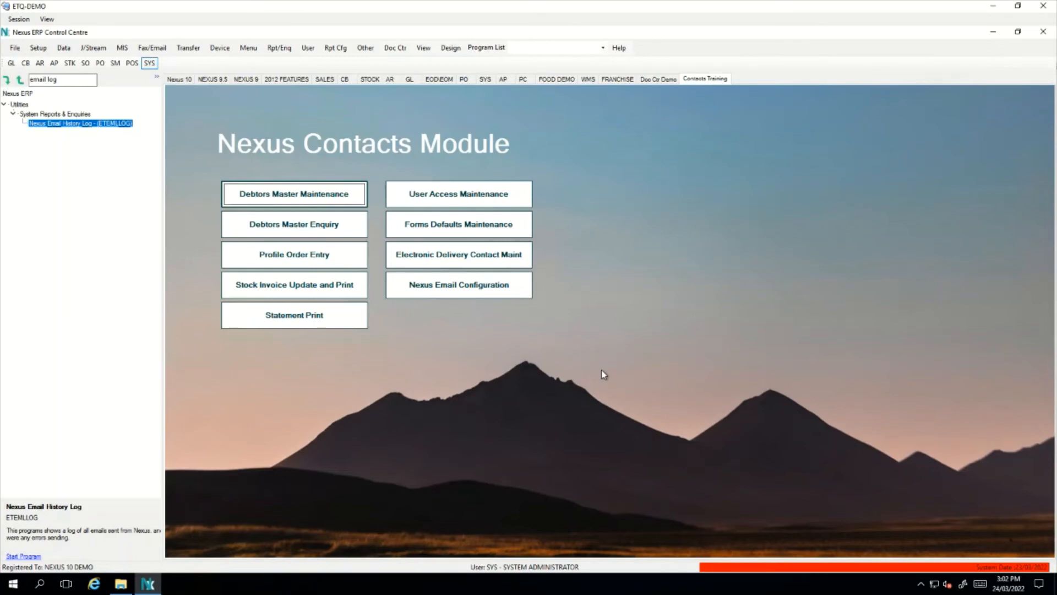
Run Statement Print from debtor TE00349 with Electronic destination, accepting the email subject and message
left_click(345, 322)
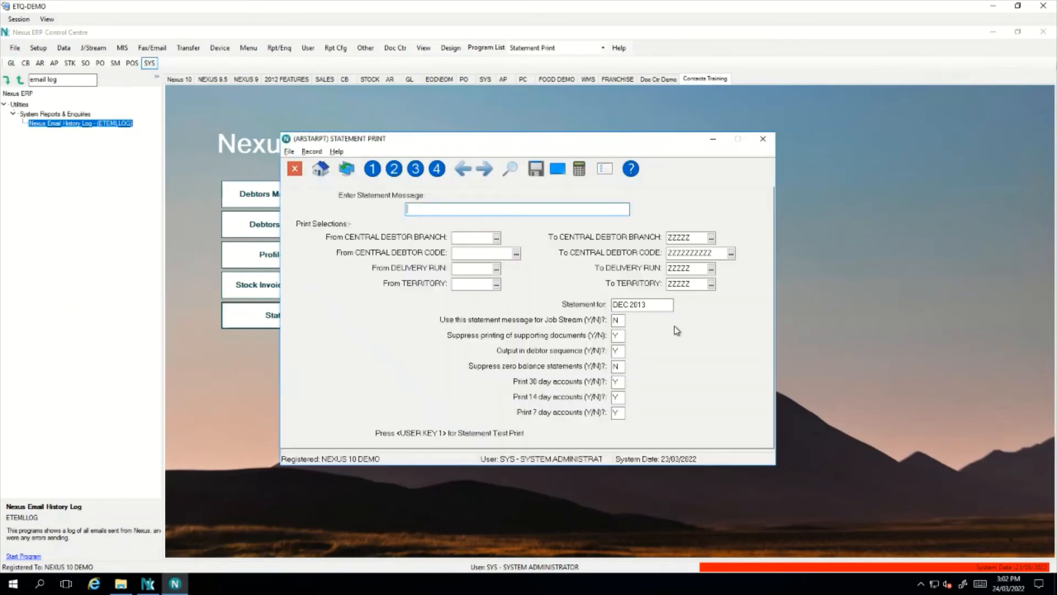
key("Return")
key("Return")
key("Return")
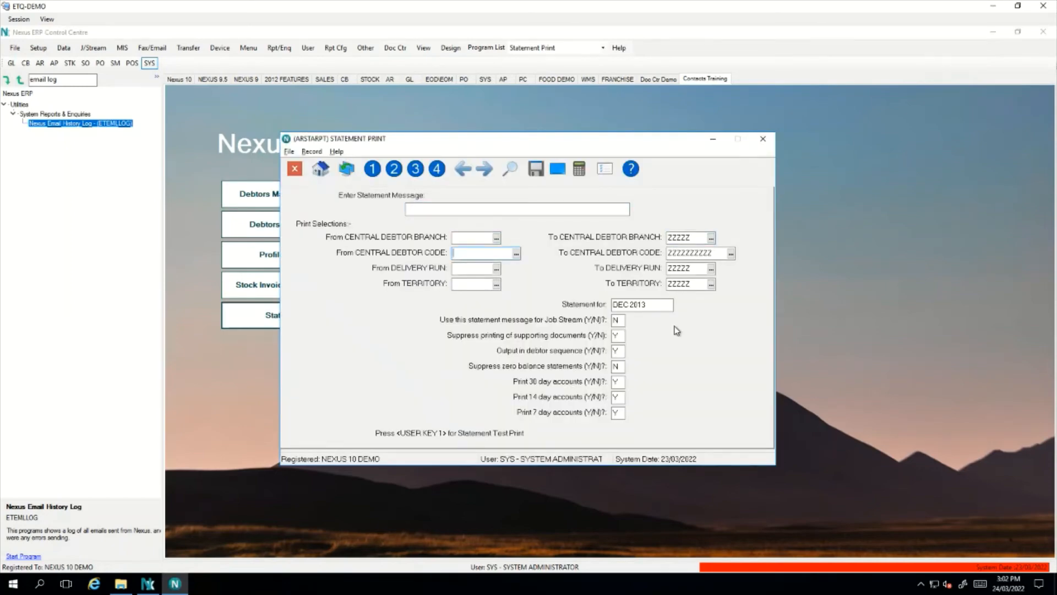
type("TE00349")
key("F10")
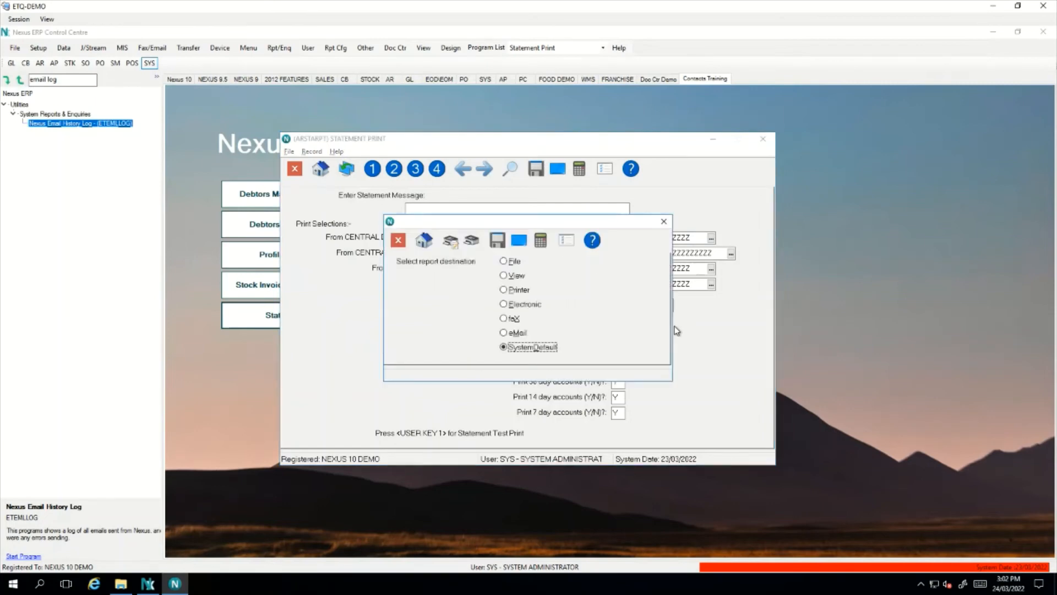
left_click(521, 306)
left_click(503, 242)
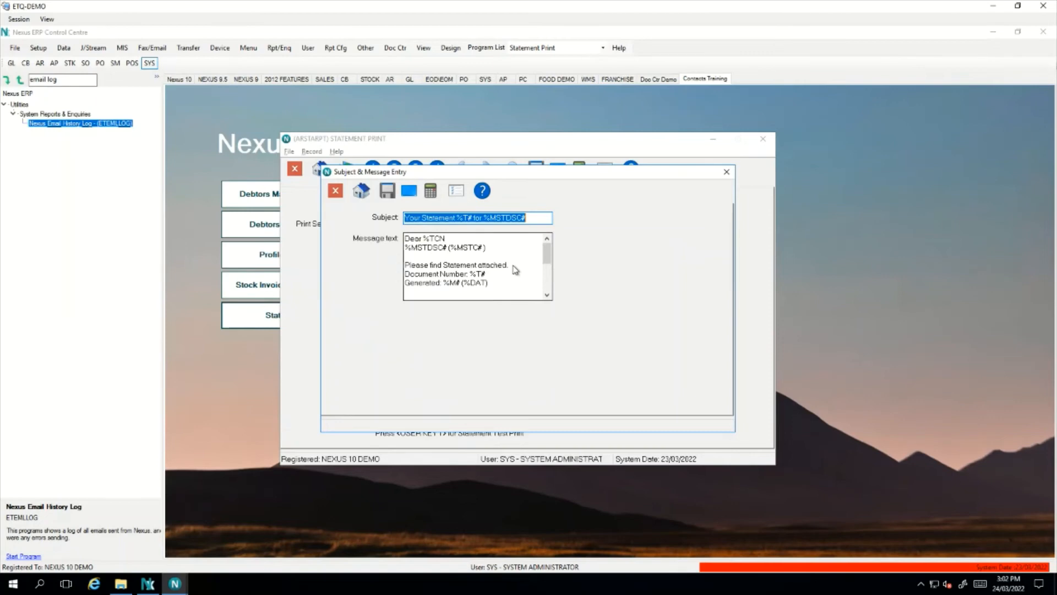
left_click(386, 193)
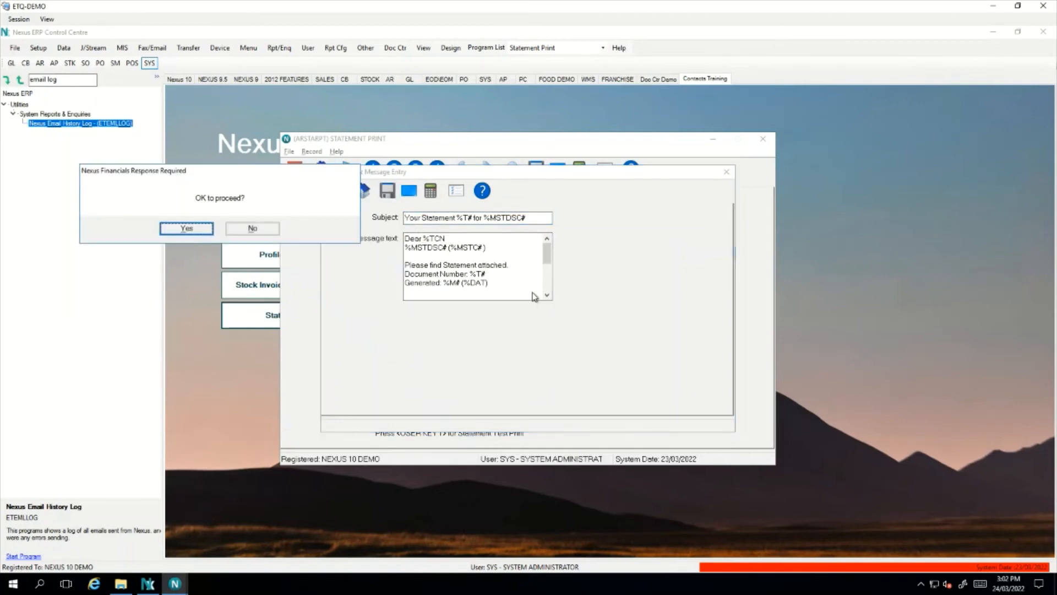
left_click(193, 228)
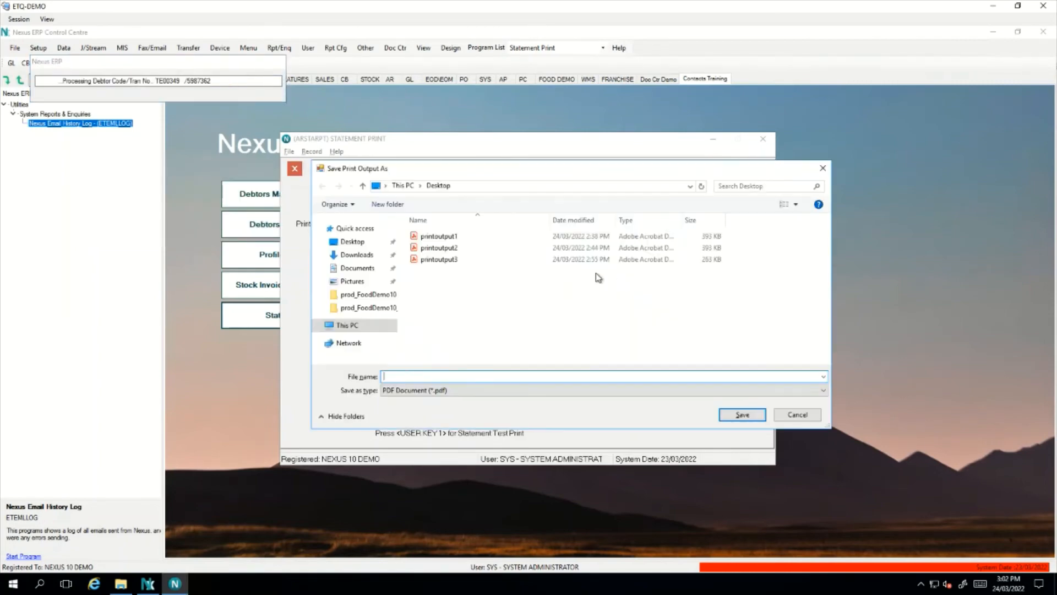
Save the statement PDFs as printoutput4 and printout5 and acknowledge the two statements printed
type("printo")
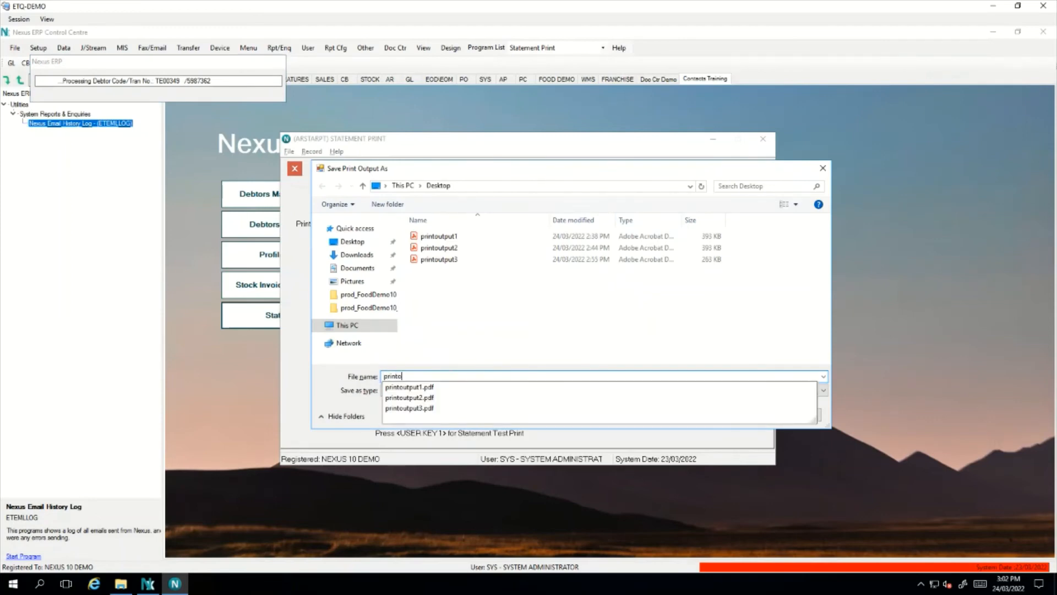
type("utput4")
key("Return")
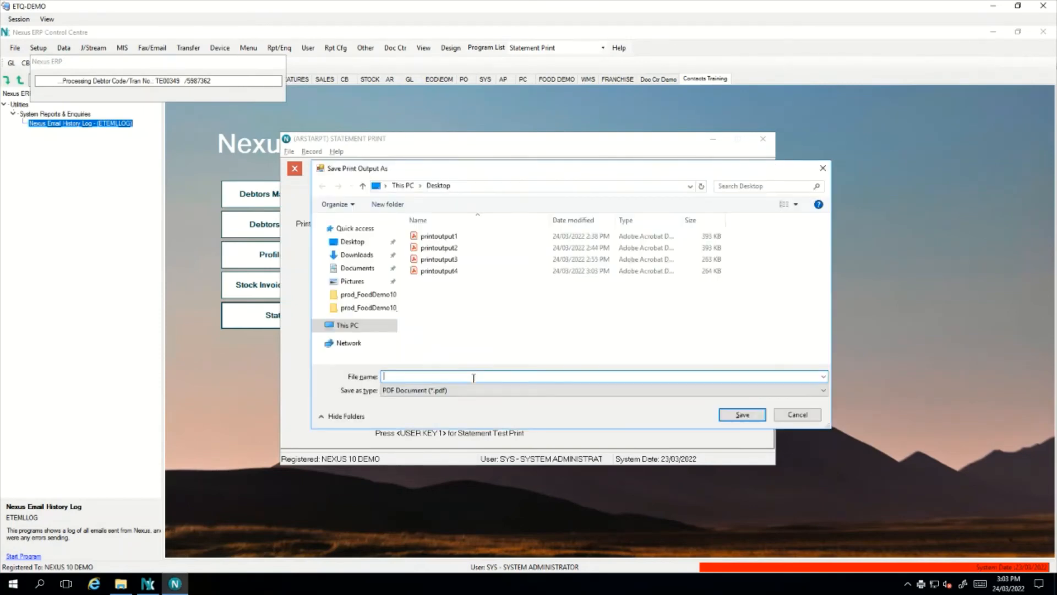
type("printout")
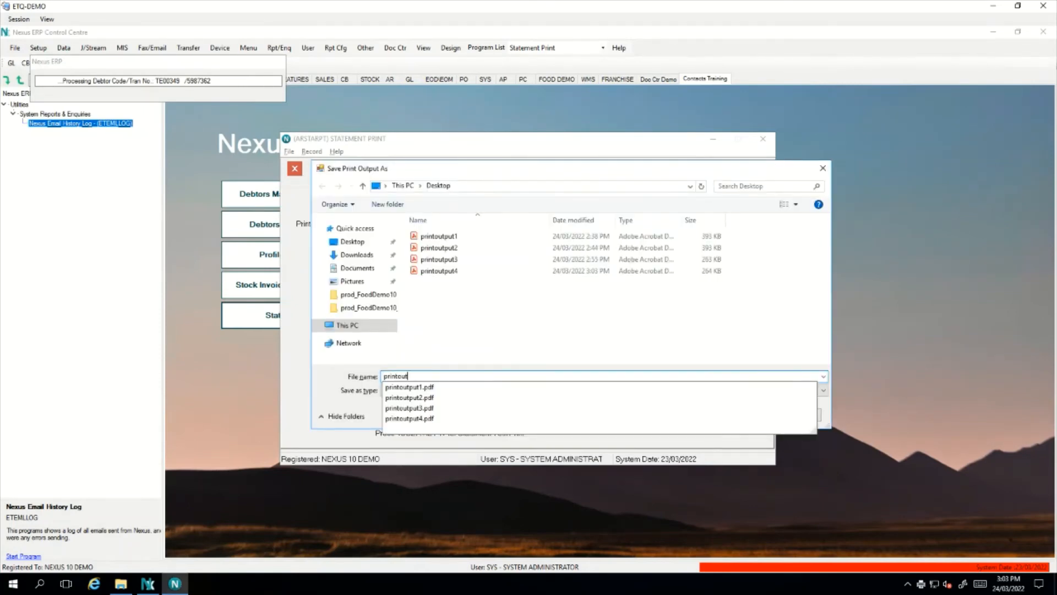
type("5")
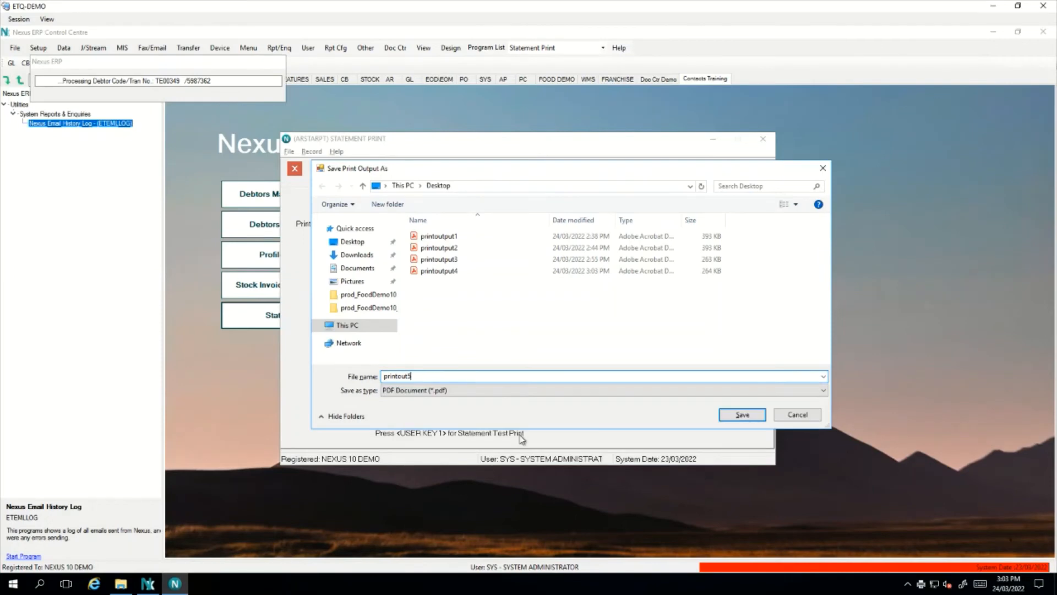
left_click(747, 416)
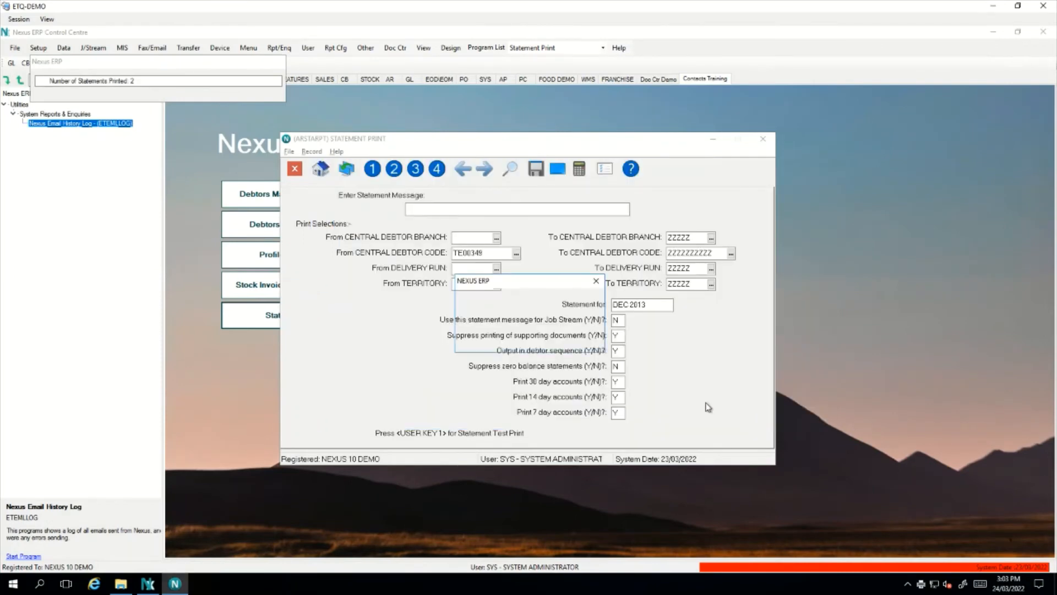
left_click(588, 338)
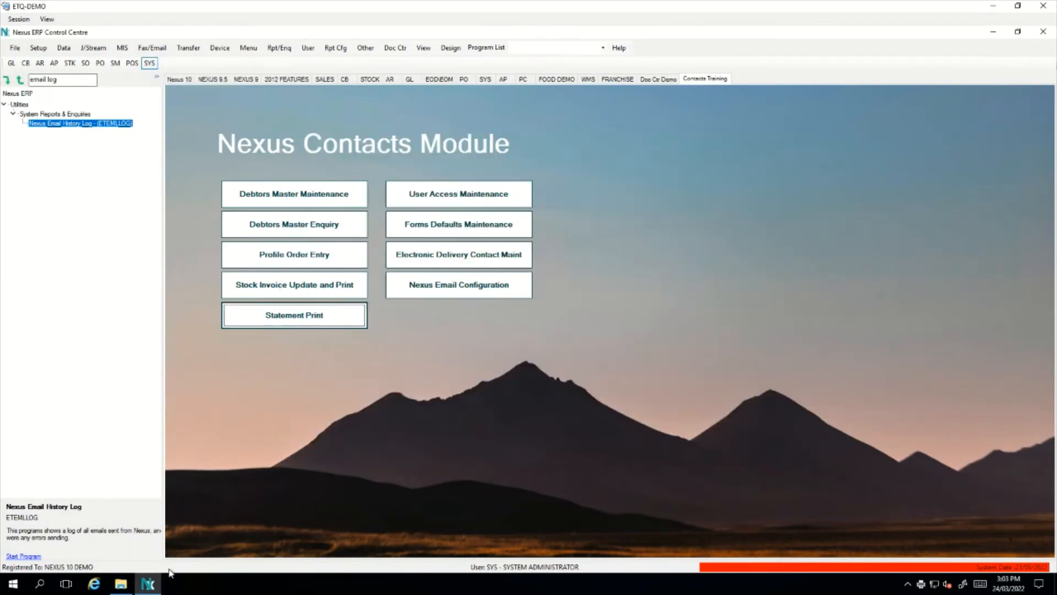
left_click(121, 584)
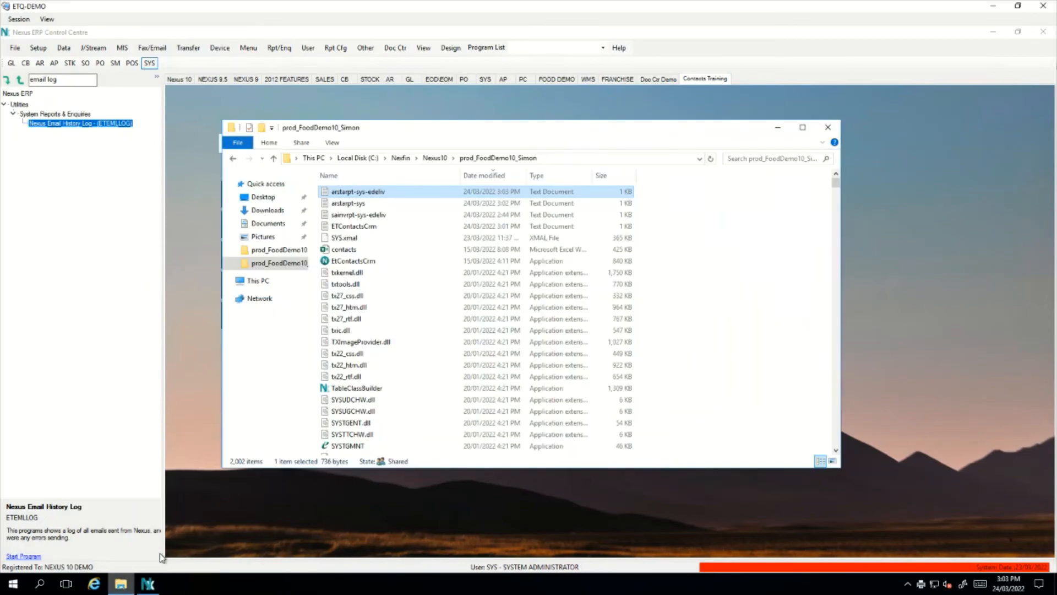
double_click(378, 191)
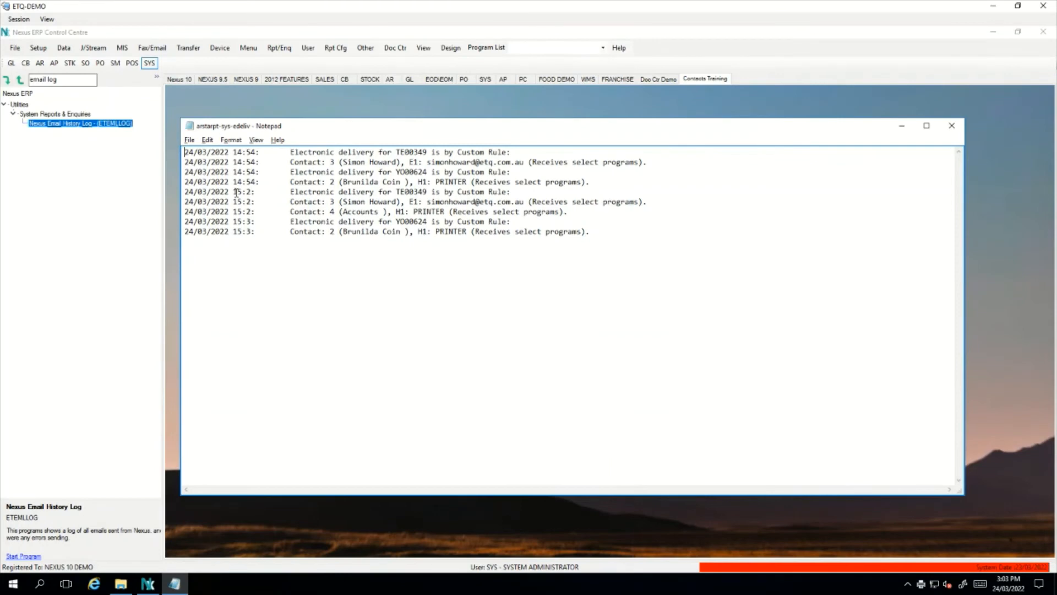
left_click_drag(233, 192, 577, 233)
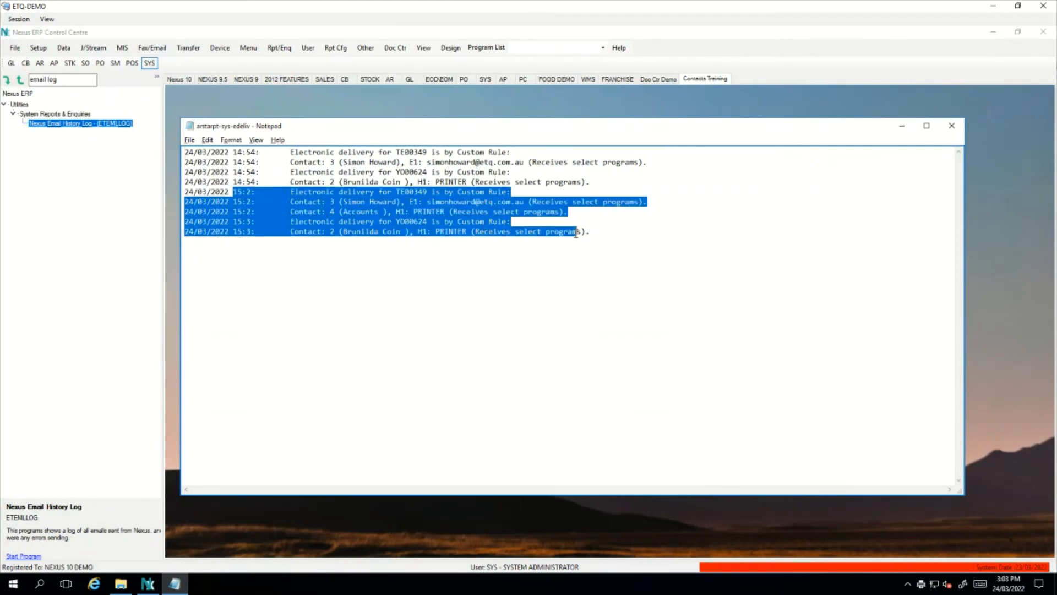
left_click(410, 191)
double_click(456, 192)
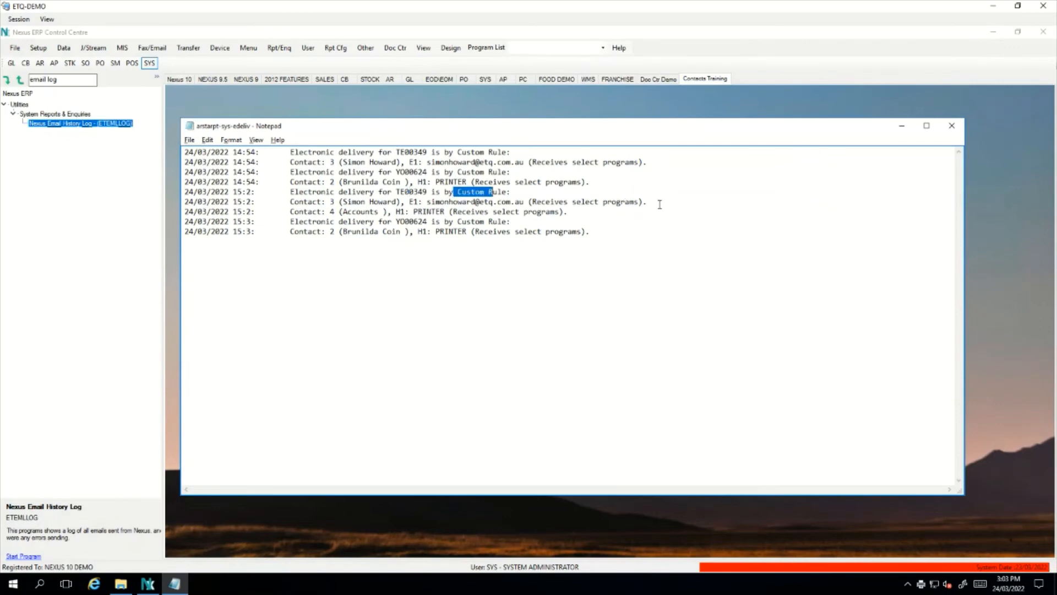
left_click_drag(666, 203, 184, 201)
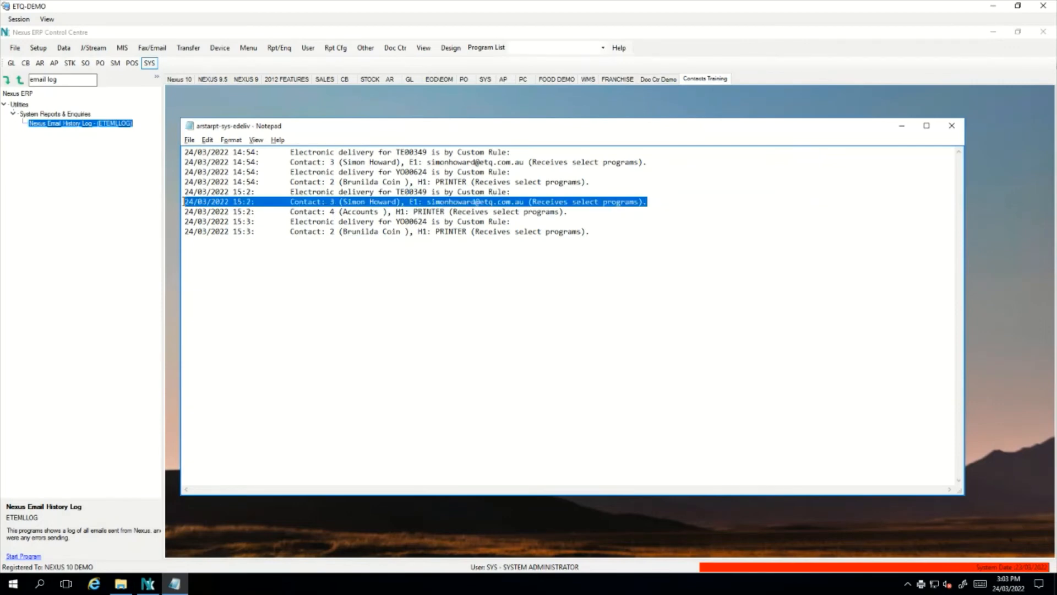
left_click(418, 212)
left_click_drag(573, 212, 182, 211)
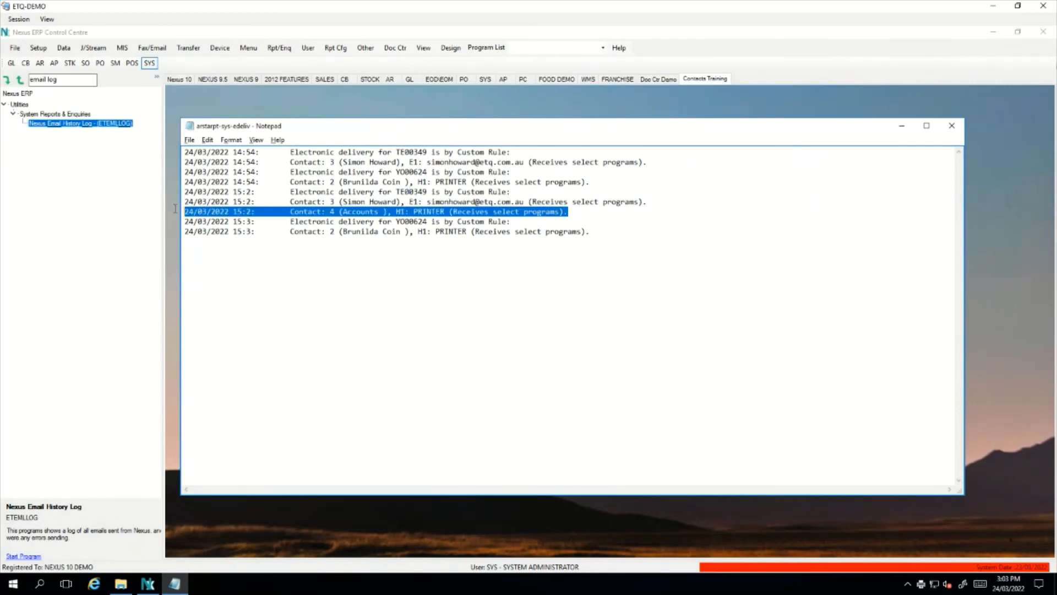
left_click(366, 221)
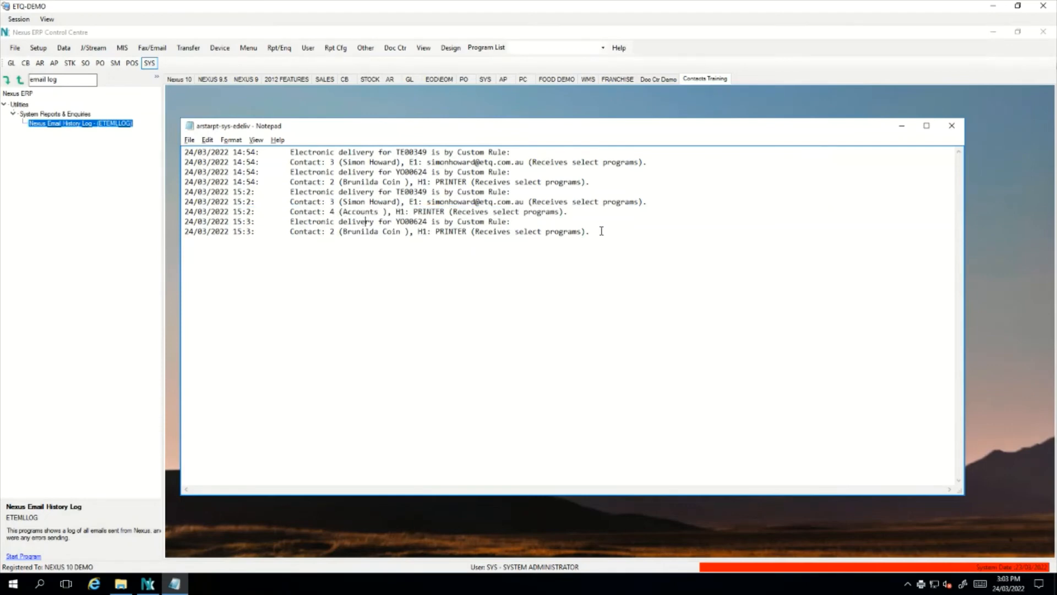
left_click_drag(602, 231, 189, 231)
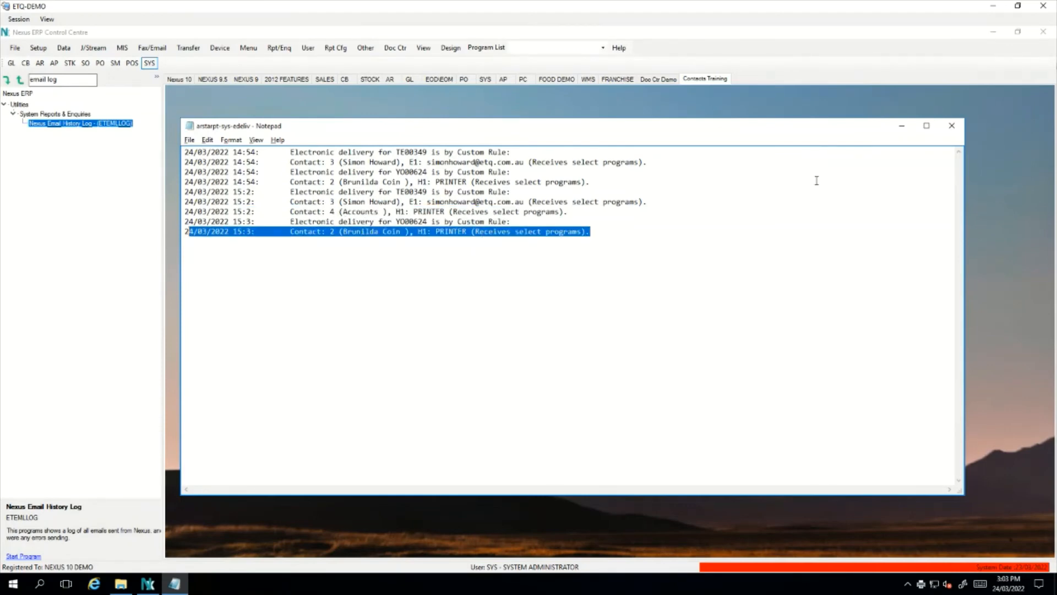
left_click(957, 125)
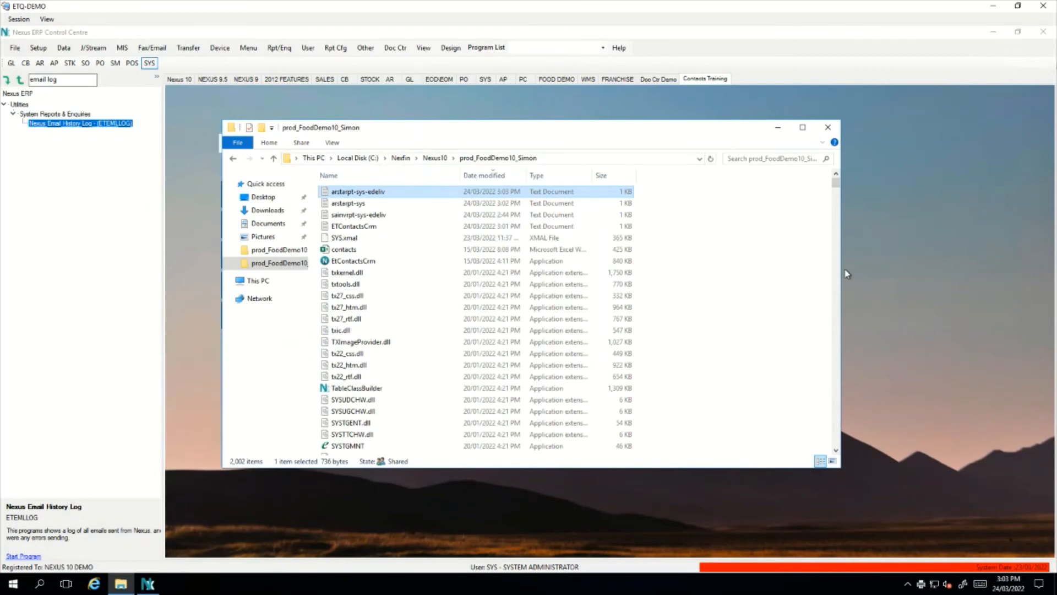
left_click(827, 127)
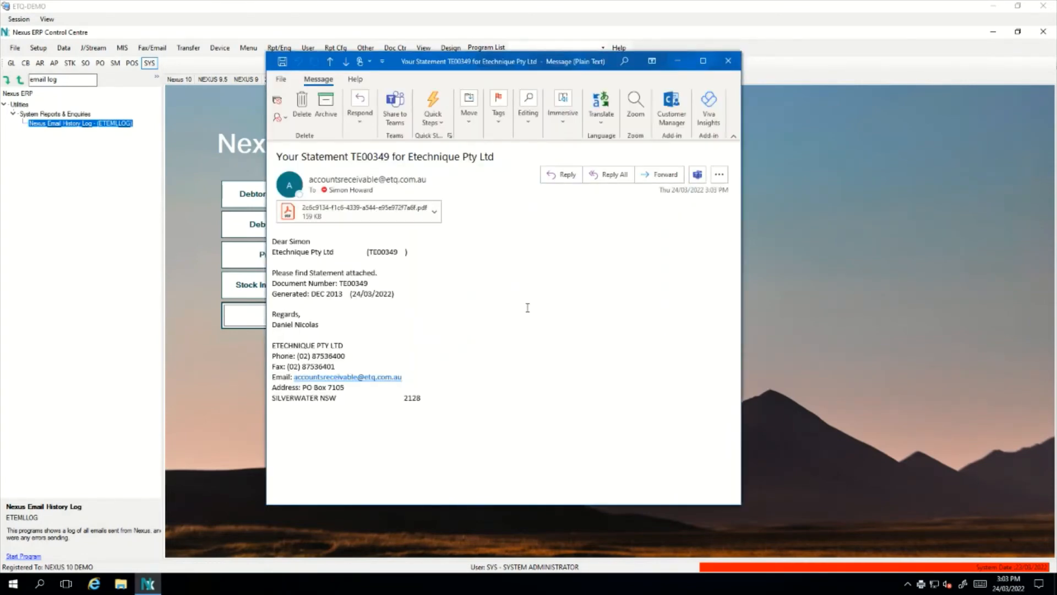
left_click_drag(368, 251, 398, 251)
mouse_move(348, 178)
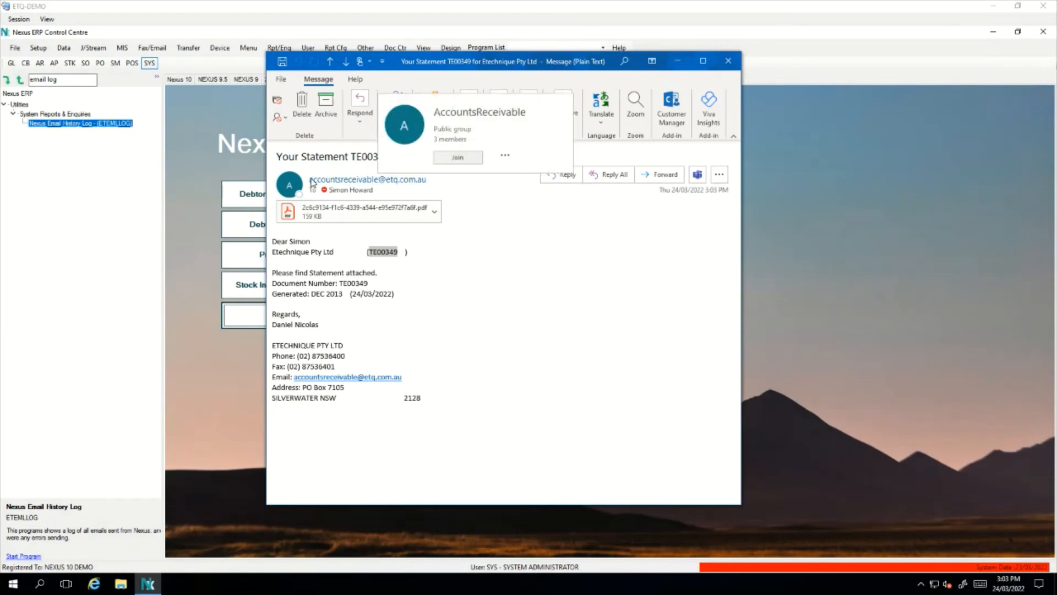
left_click(489, 257)
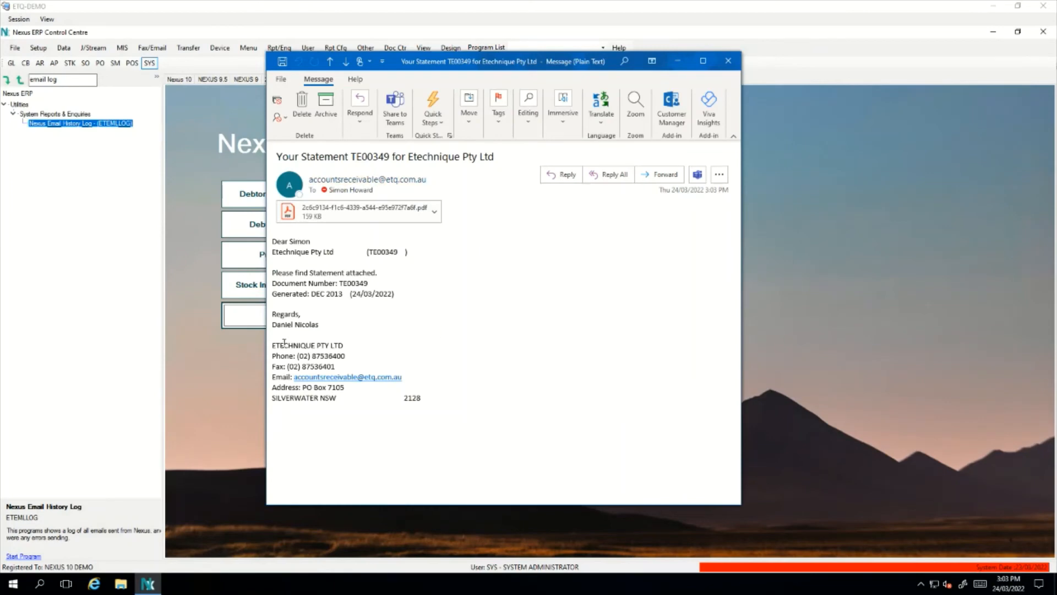
left_click_drag(330, 324, 272, 325)
left_click(727, 60)
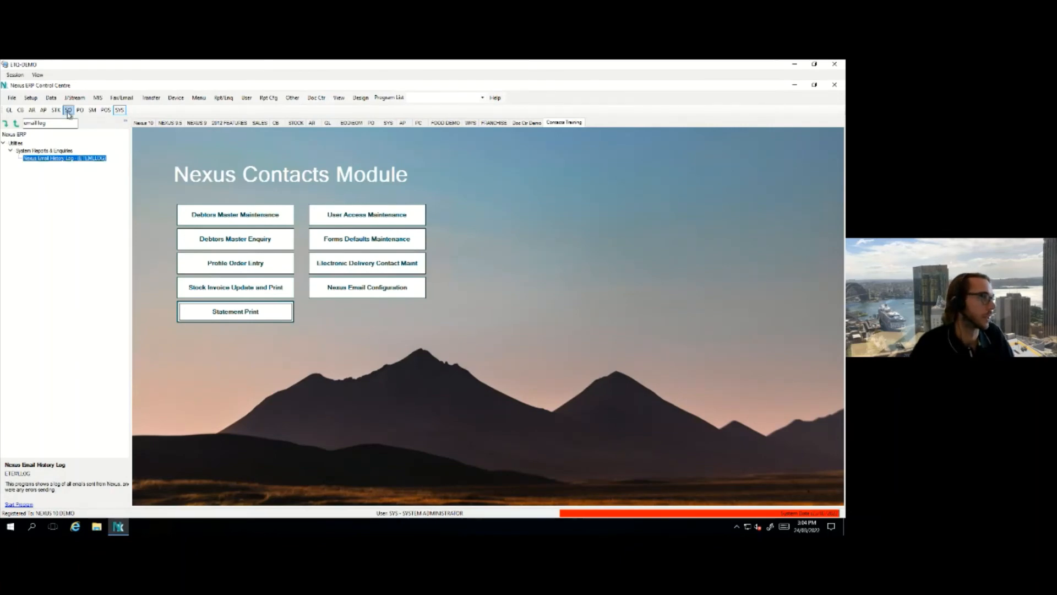
Load creditor Young Motors Pty Ltd in Creditor Master Maintenance and open its contact cards
left_click(44, 110)
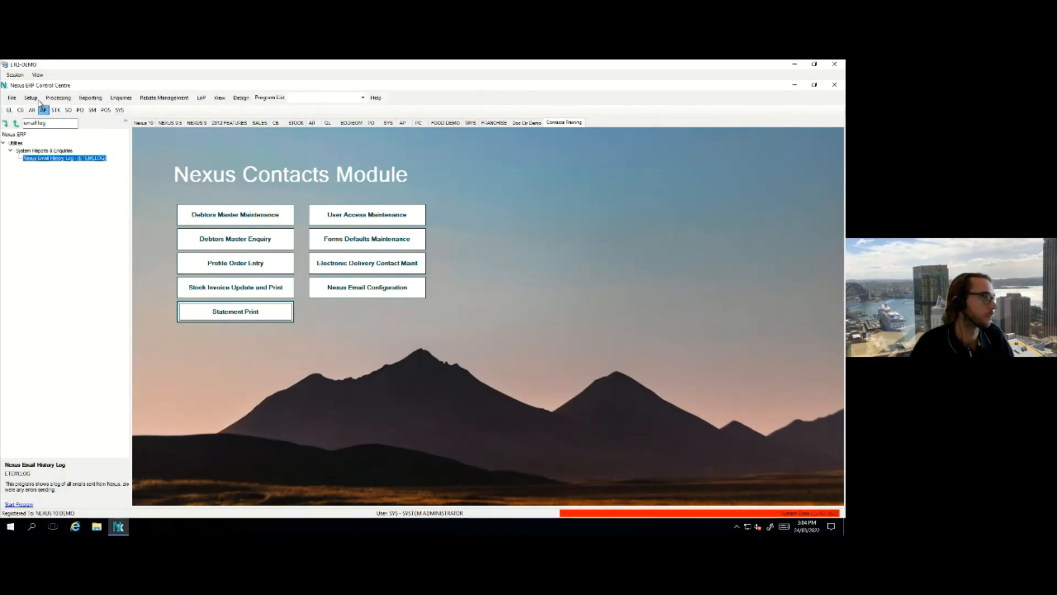
left_click(37, 99)
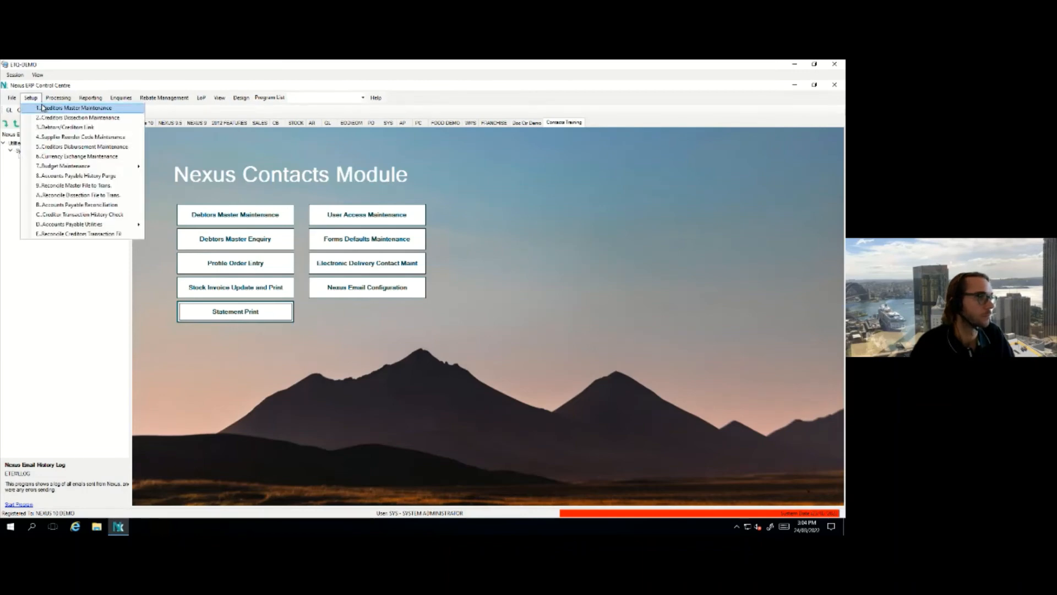
left_click(50, 108)
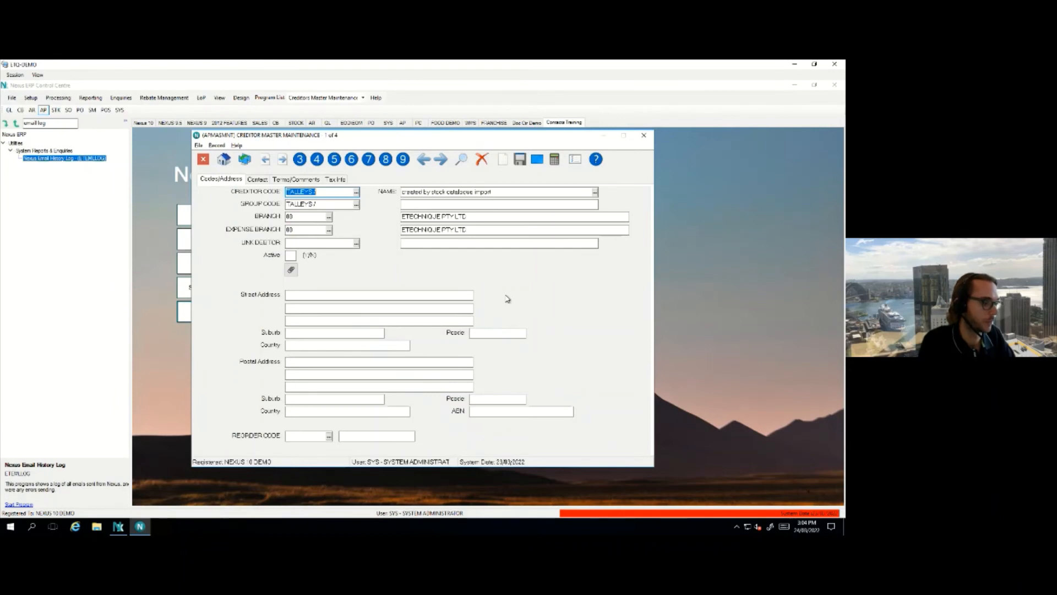
type("y")
key("Return")
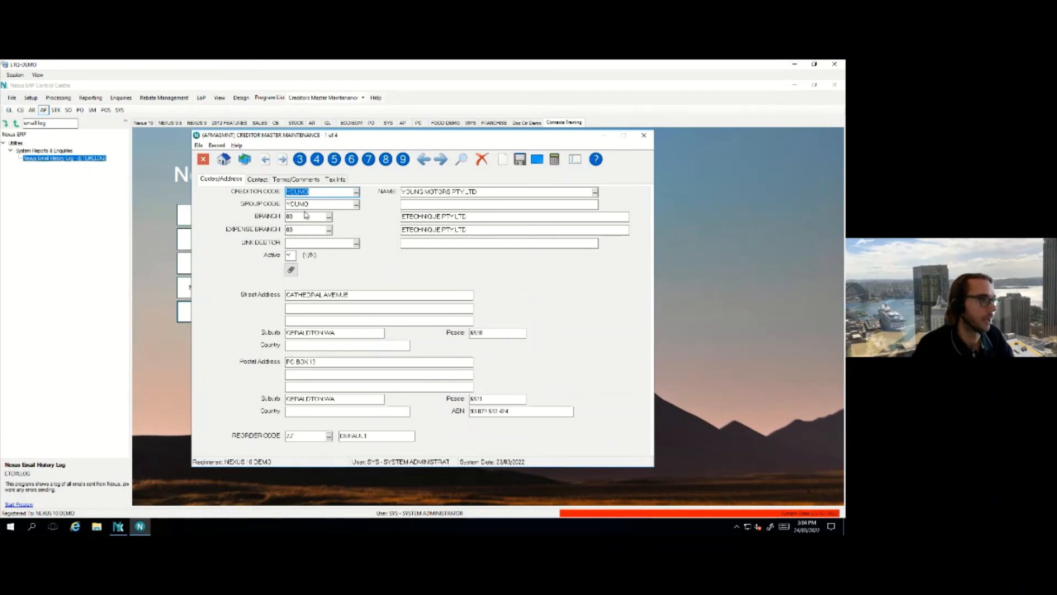
left_click(257, 180)
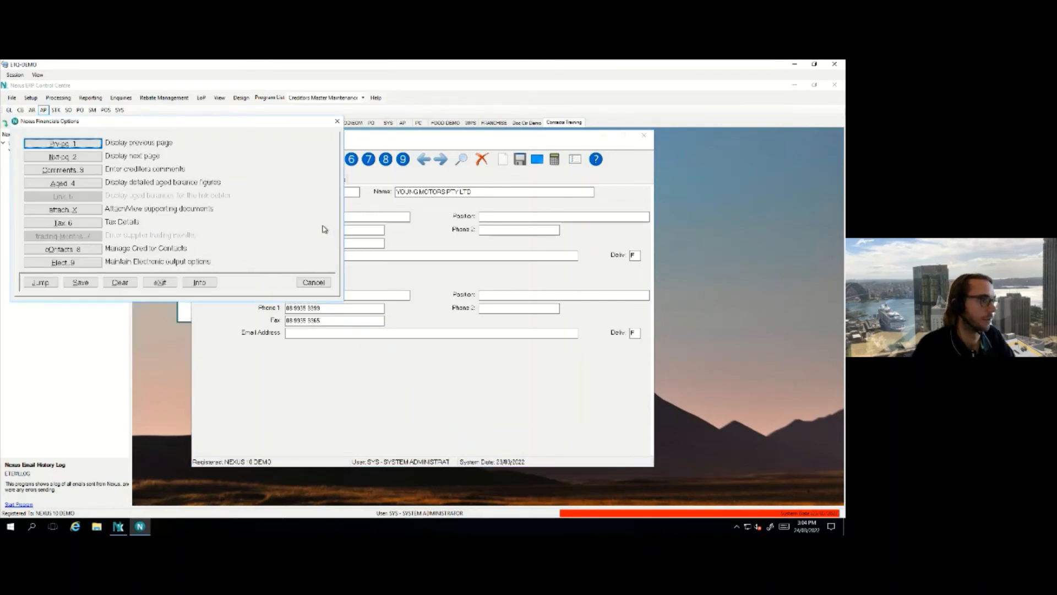
left_click(82, 252)
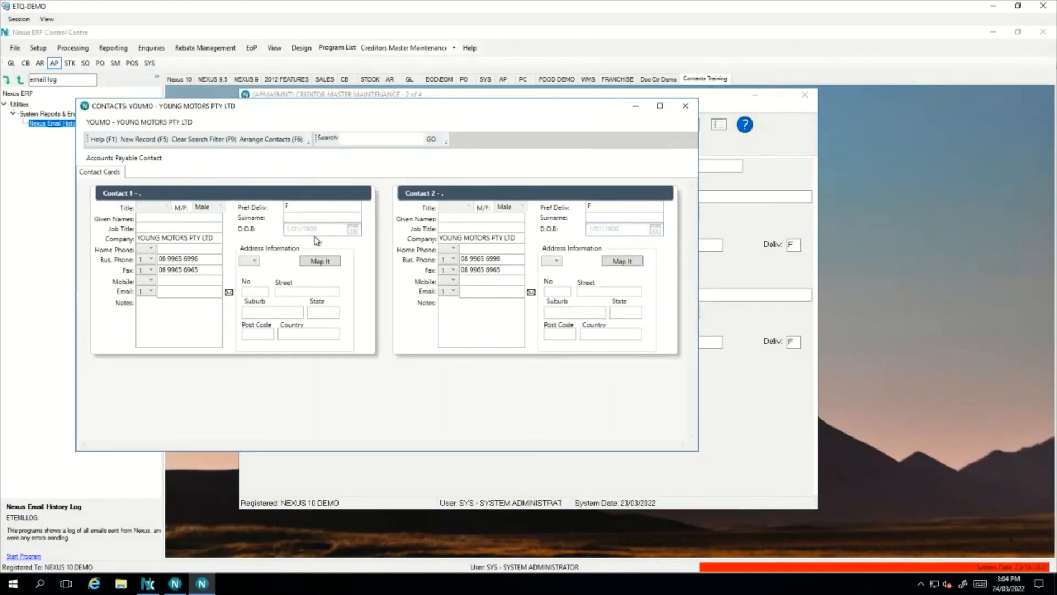
Enter a given name and job title CEO for Young Motors' first contact, save, and close both windows
left_click_drag(289, 110, 454, 138)
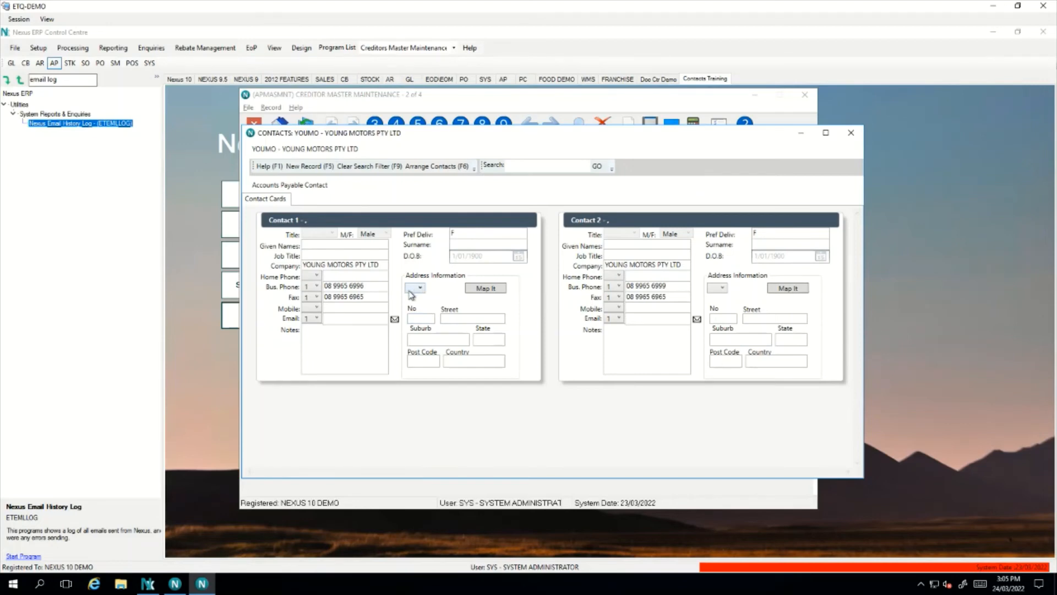
double_click(426, 273)
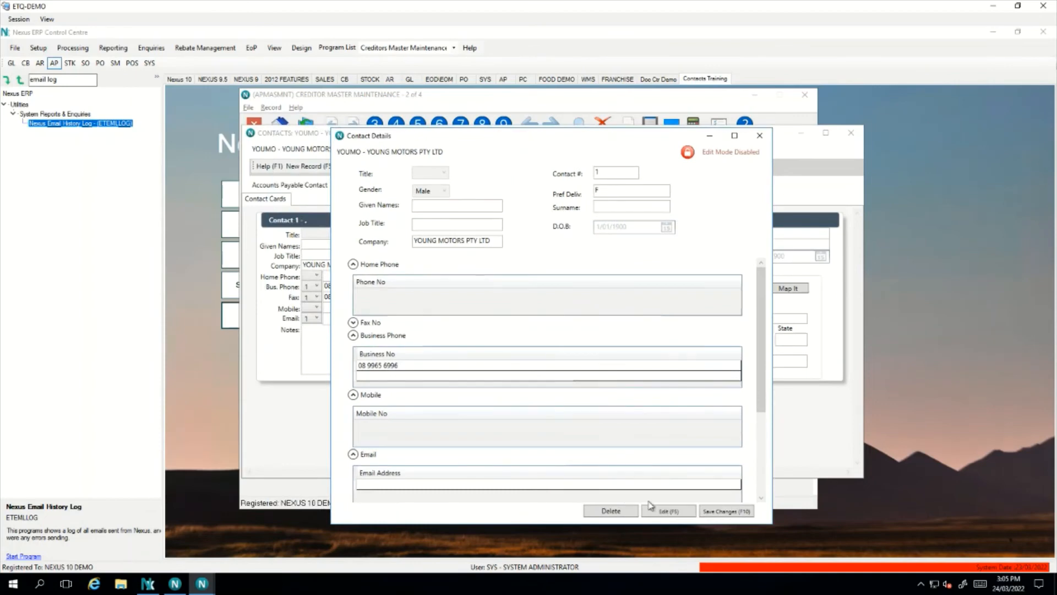
left_click(668, 510)
left_click(454, 206)
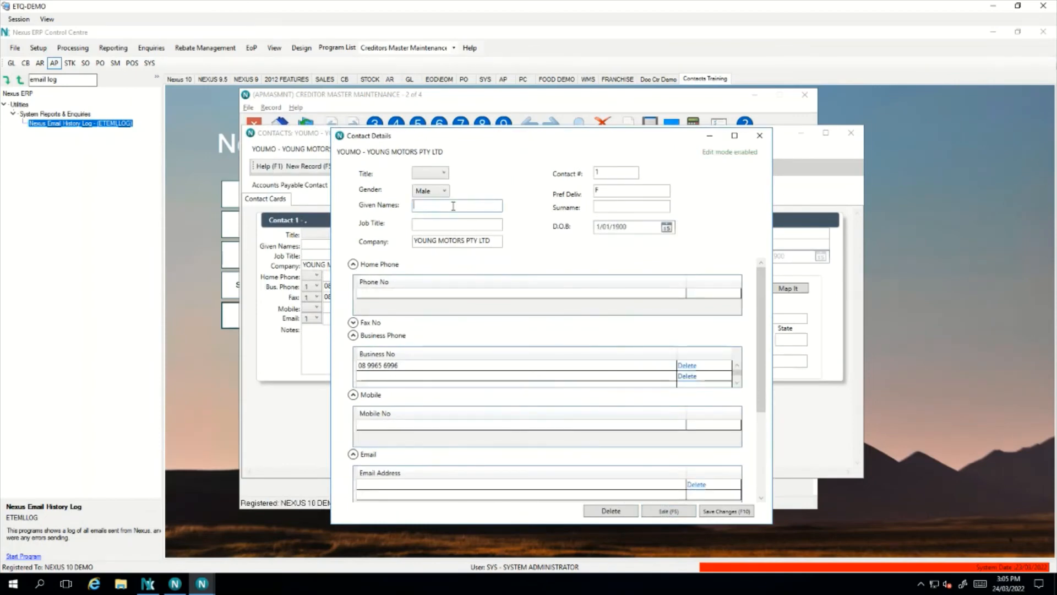
type("S")
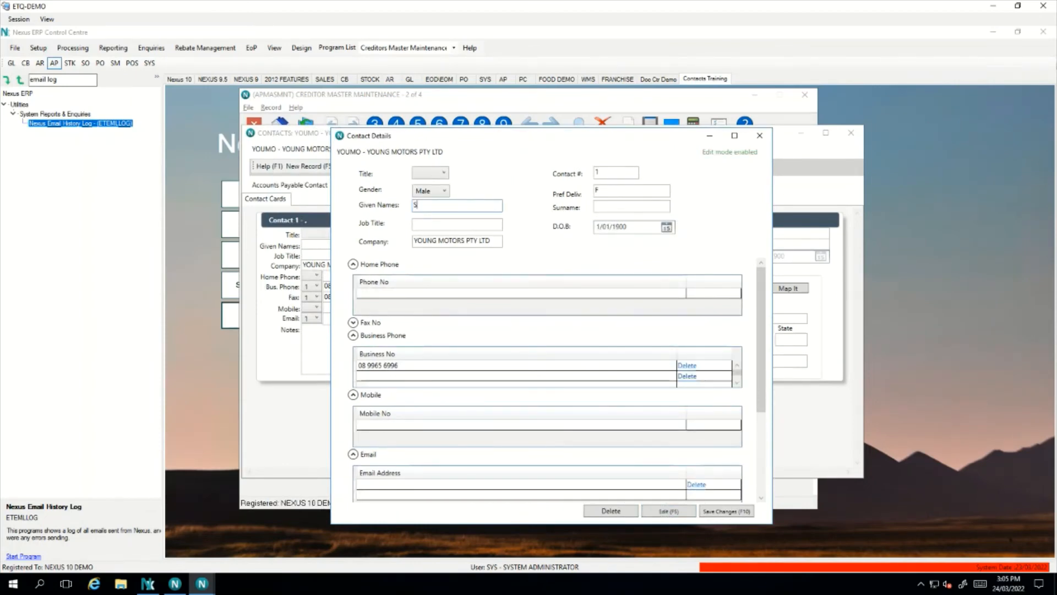
type("usan")
key("Tab")
type("CEO")
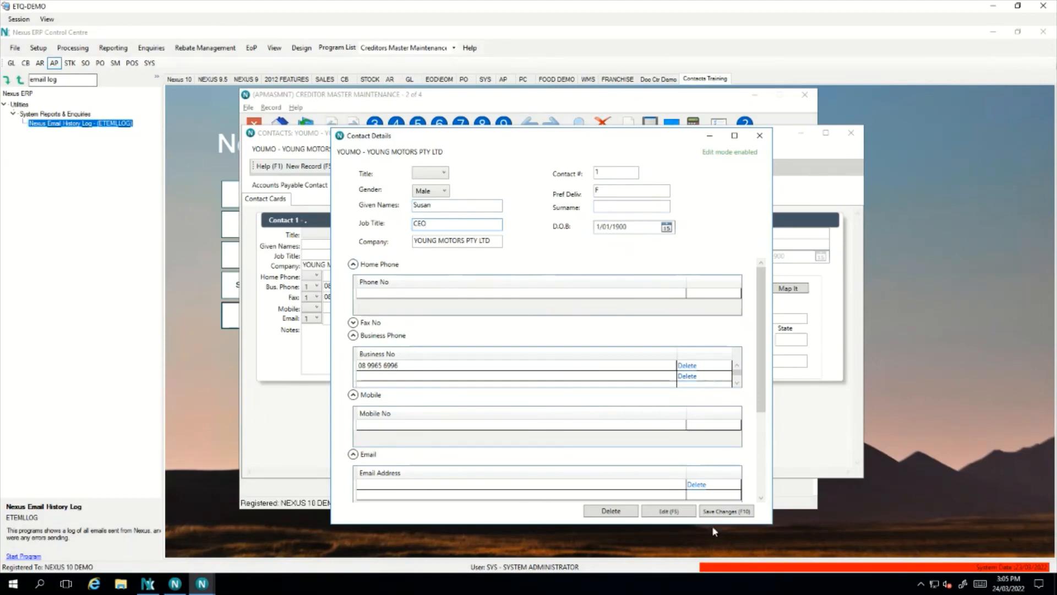
left_click(730, 513)
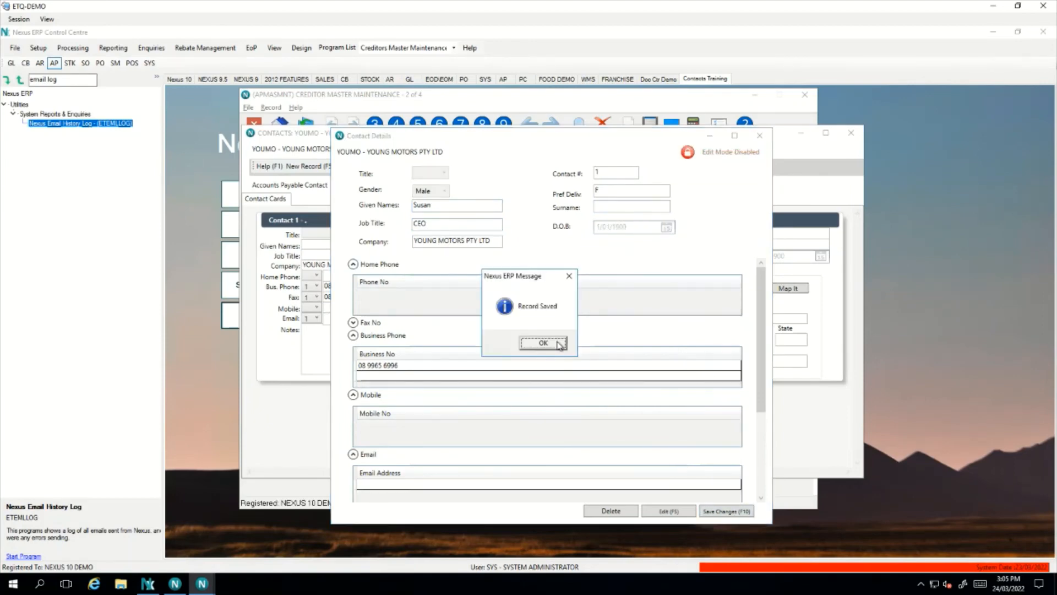
left_click(559, 345)
left_click(760, 136)
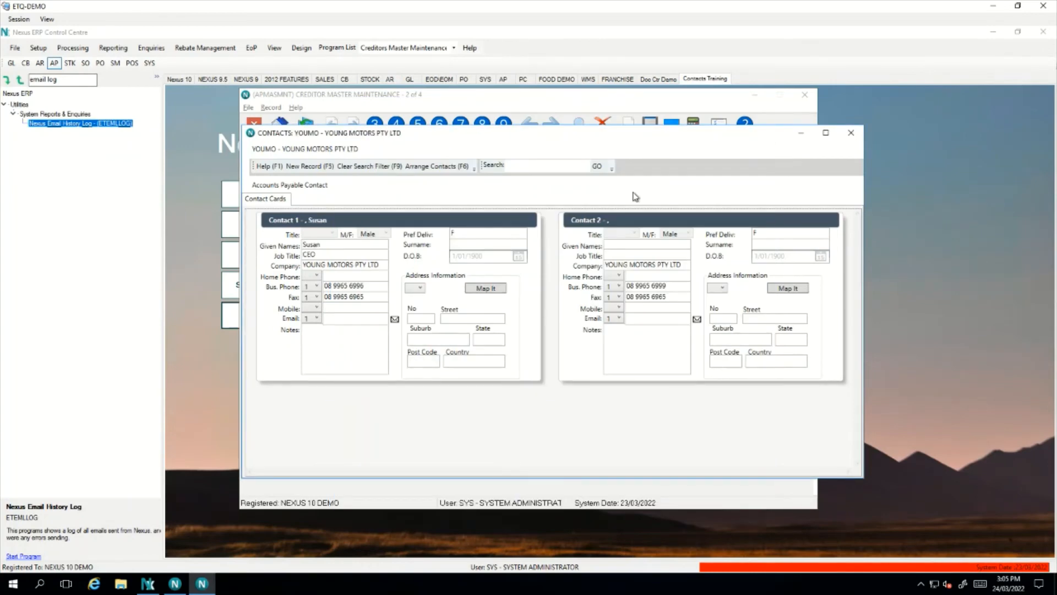
left_click(850, 133)
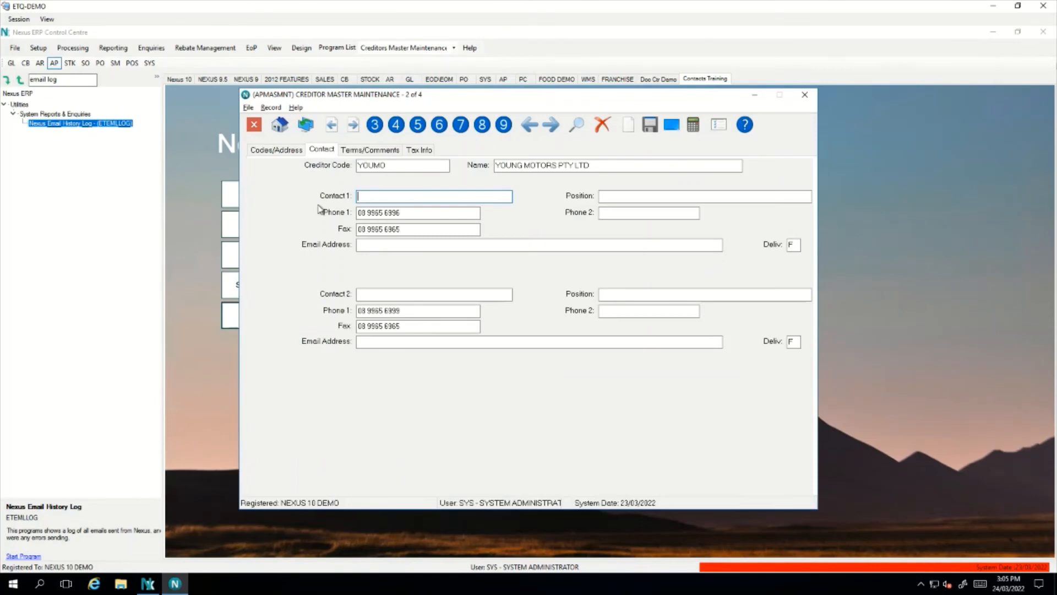
key("Escape")
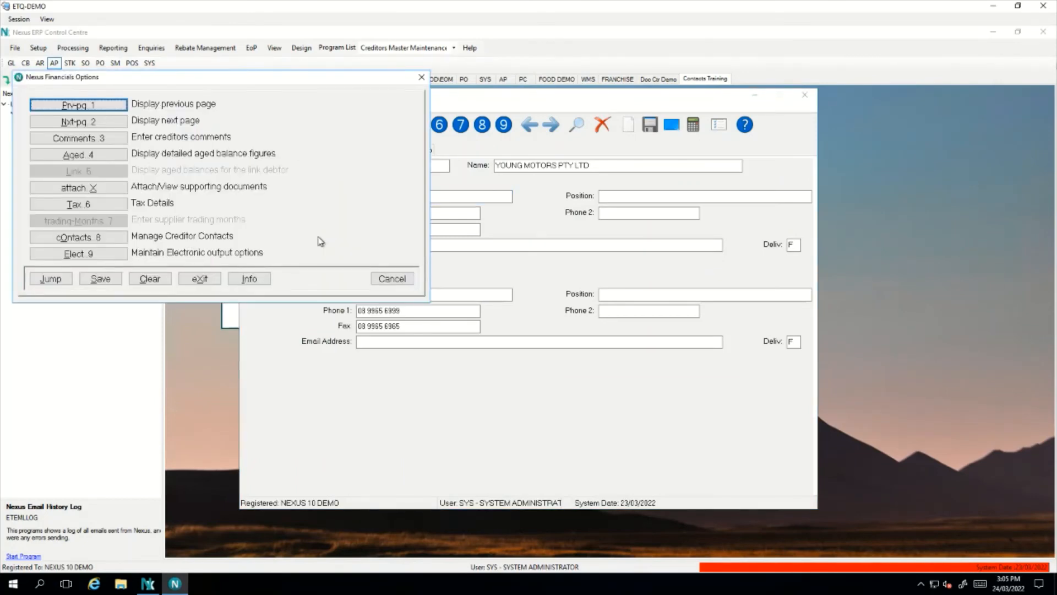
key("Escape")
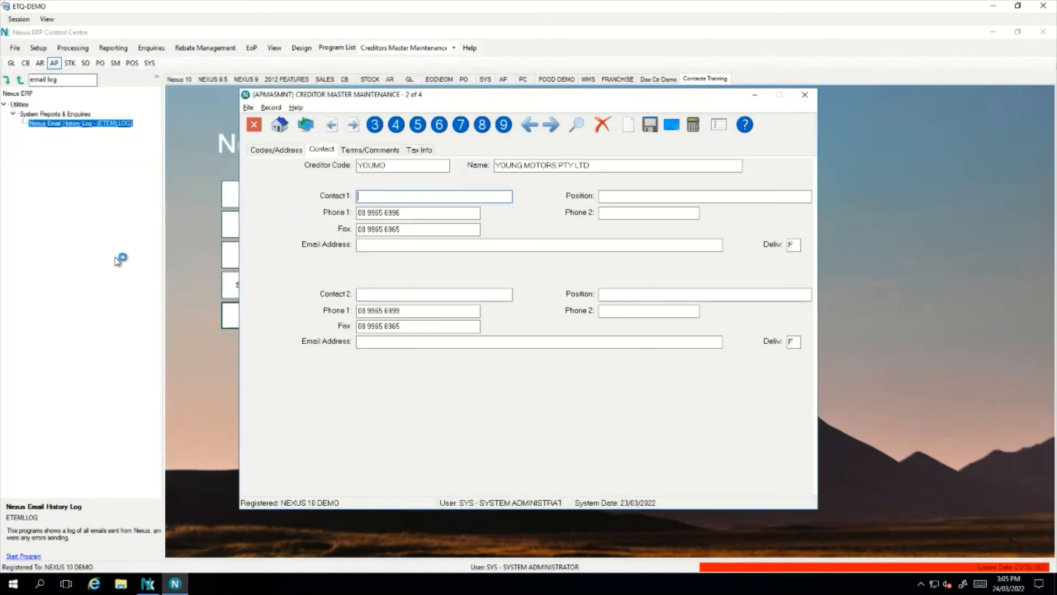
left_click_drag(317, 140, 604, 146)
left_click(414, 252)
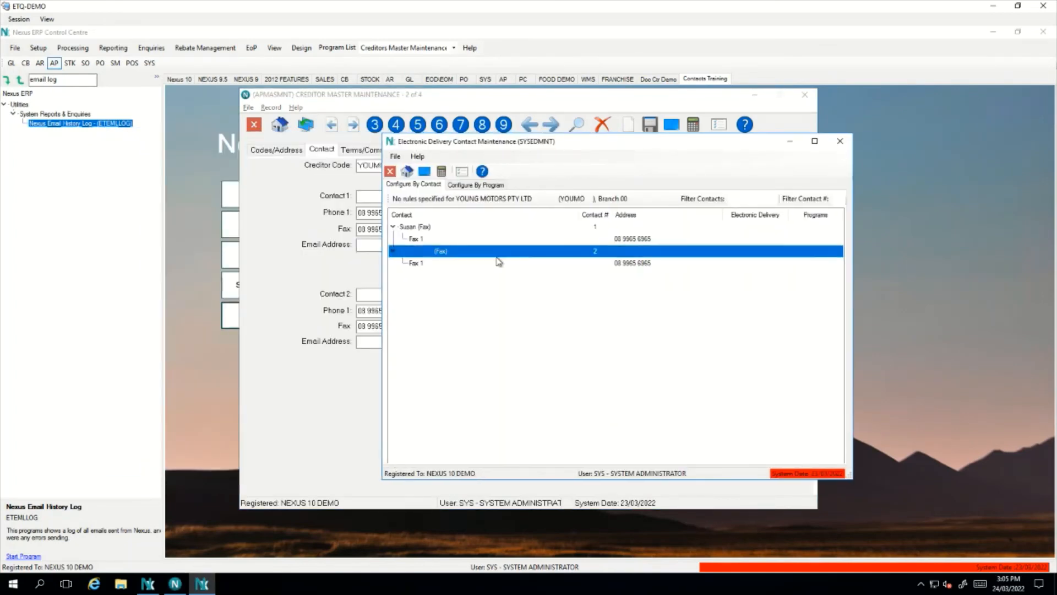
left_click(433, 229)
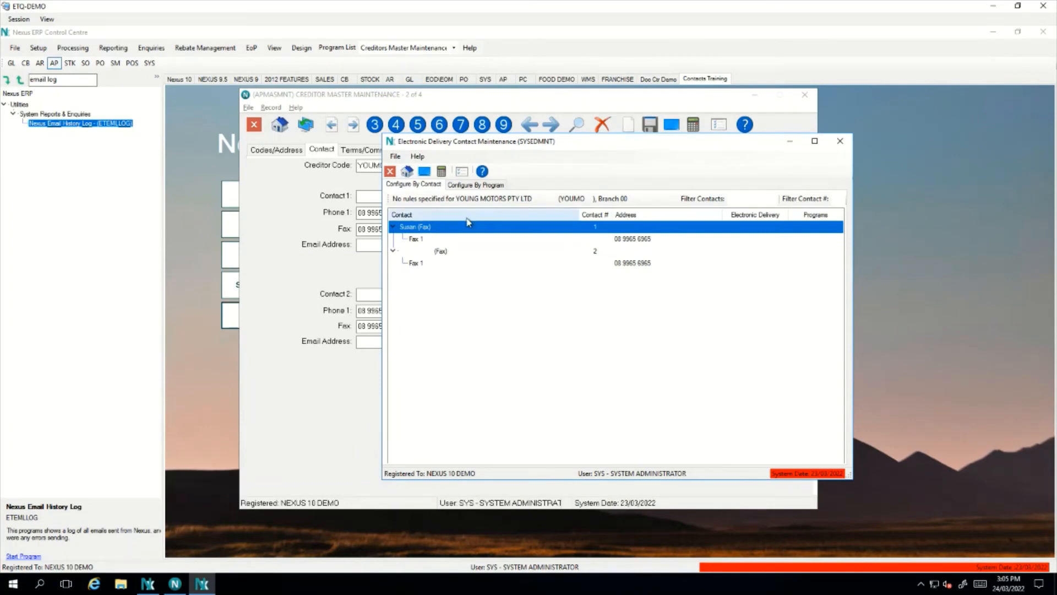
left_click(840, 141)
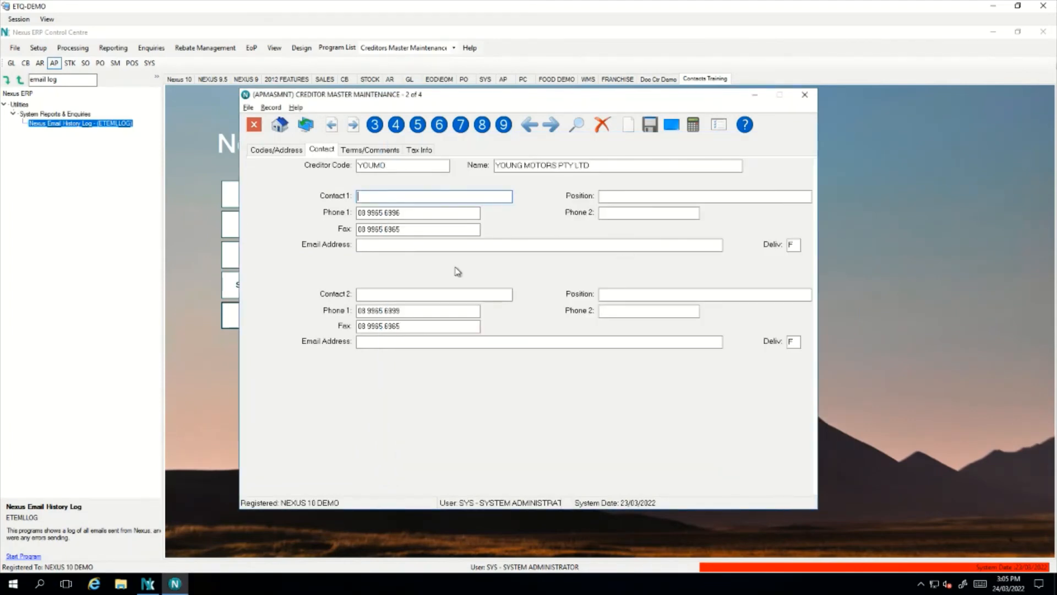
right_click(406, 239)
left_click(122, 236)
Set the first contact's preferred delivery to E, add an email address, and save
double_click(310, 285)
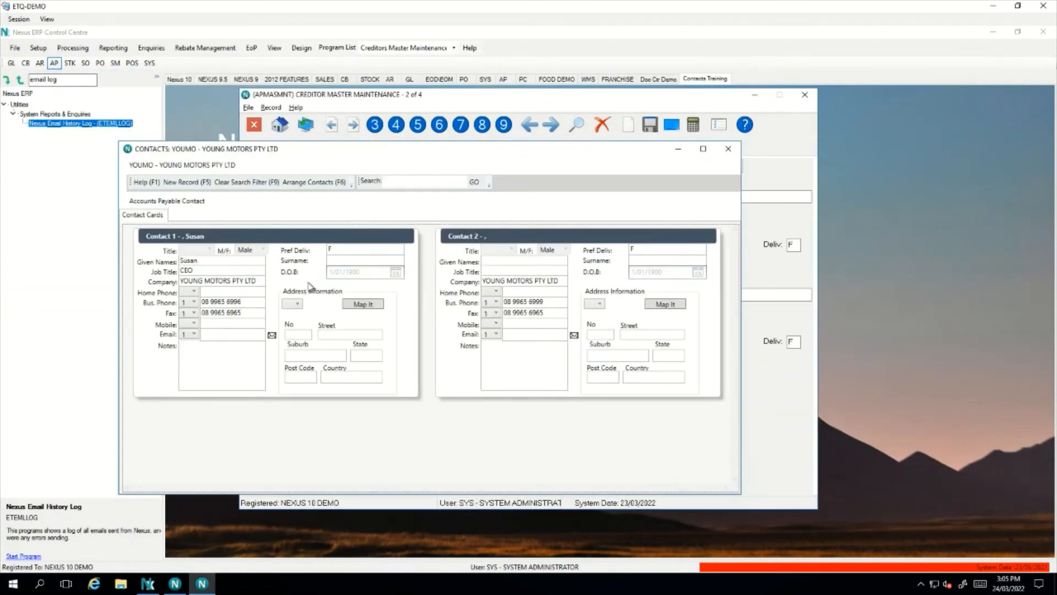
left_click(488, 537)
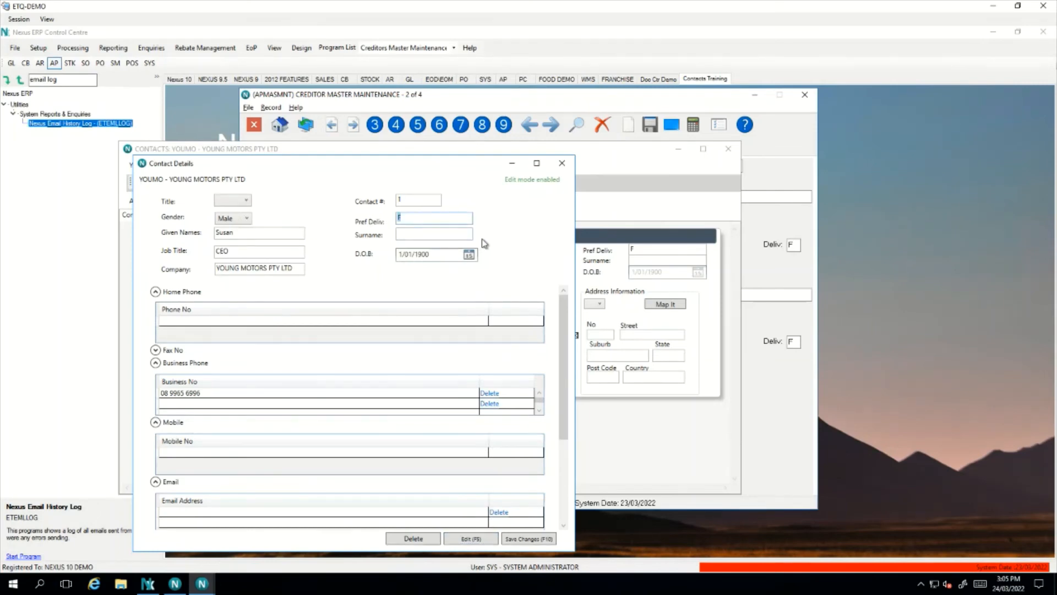
type("E")
left_click(219, 518)
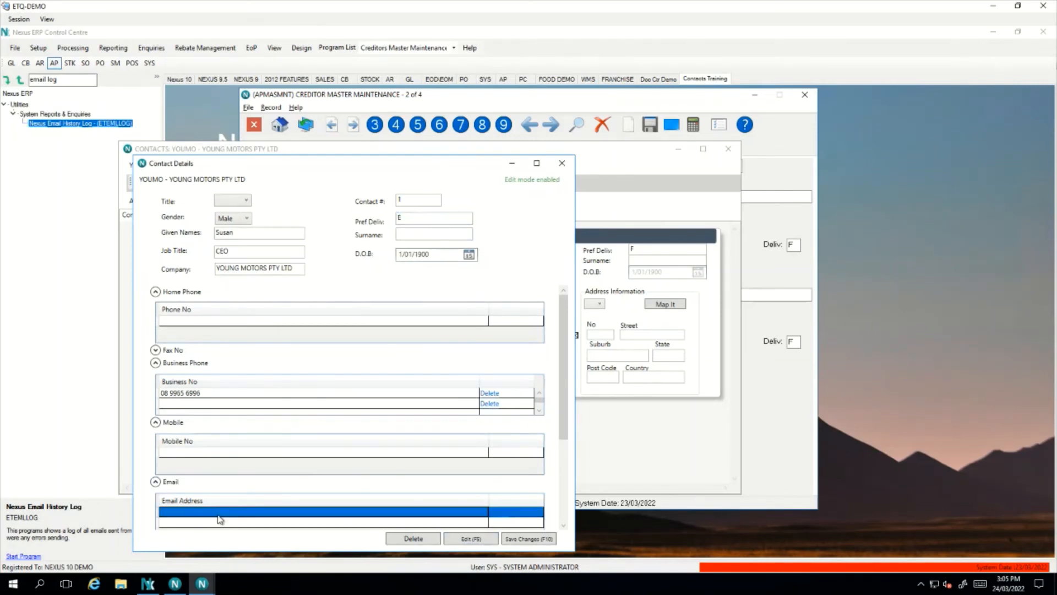
left_click(219, 513)
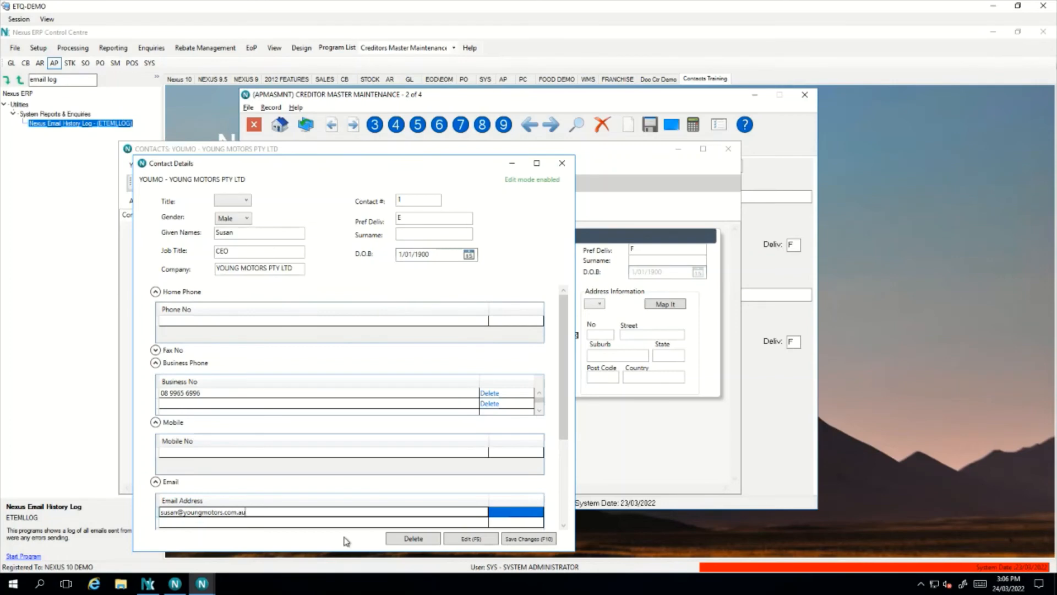
left_click(527, 538)
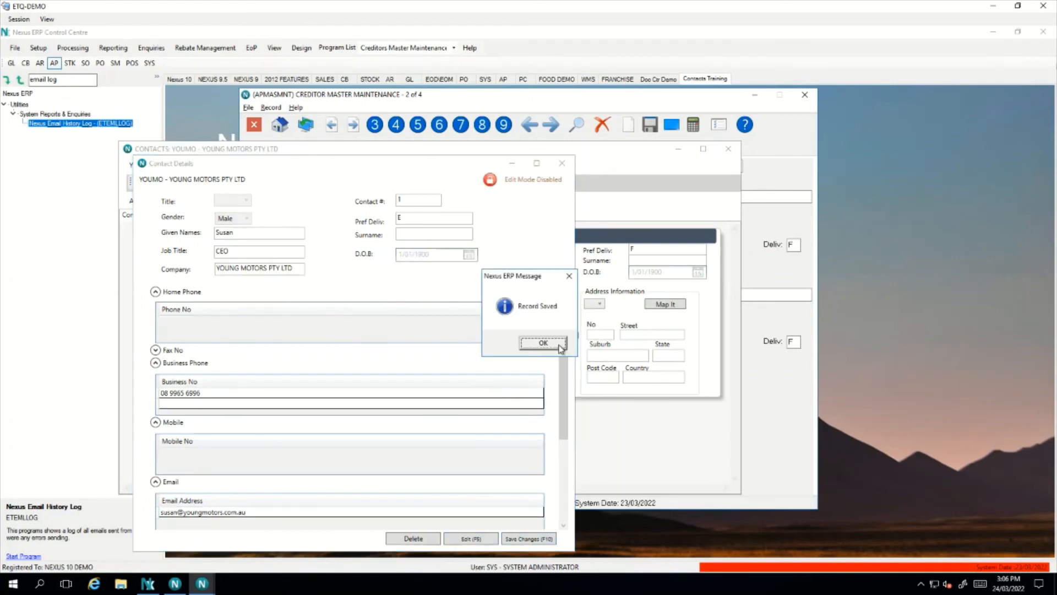
left_click(558, 346)
left_click(561, 163)
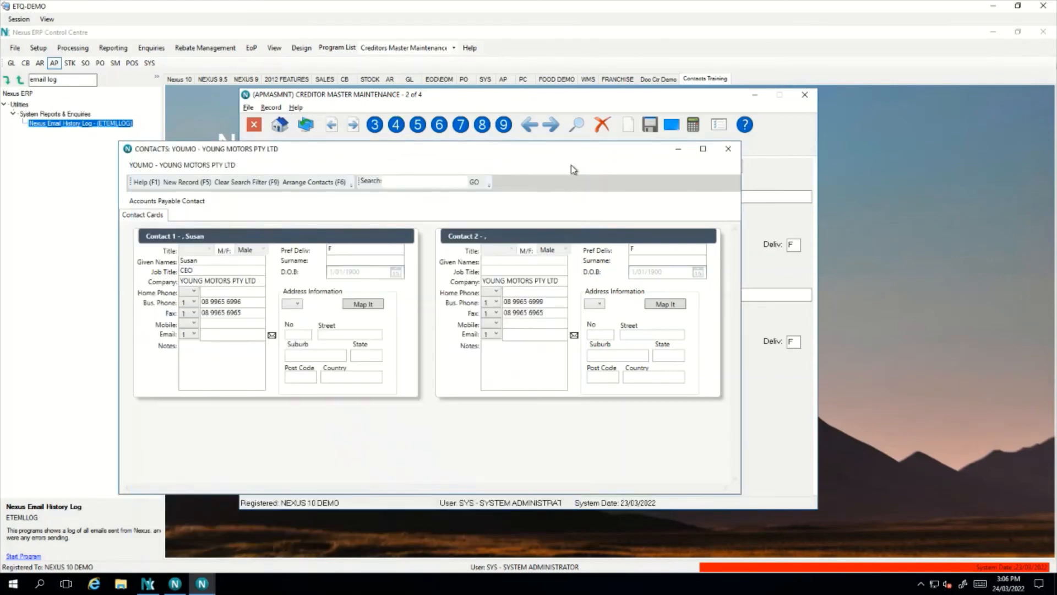
left_click(728, 148)
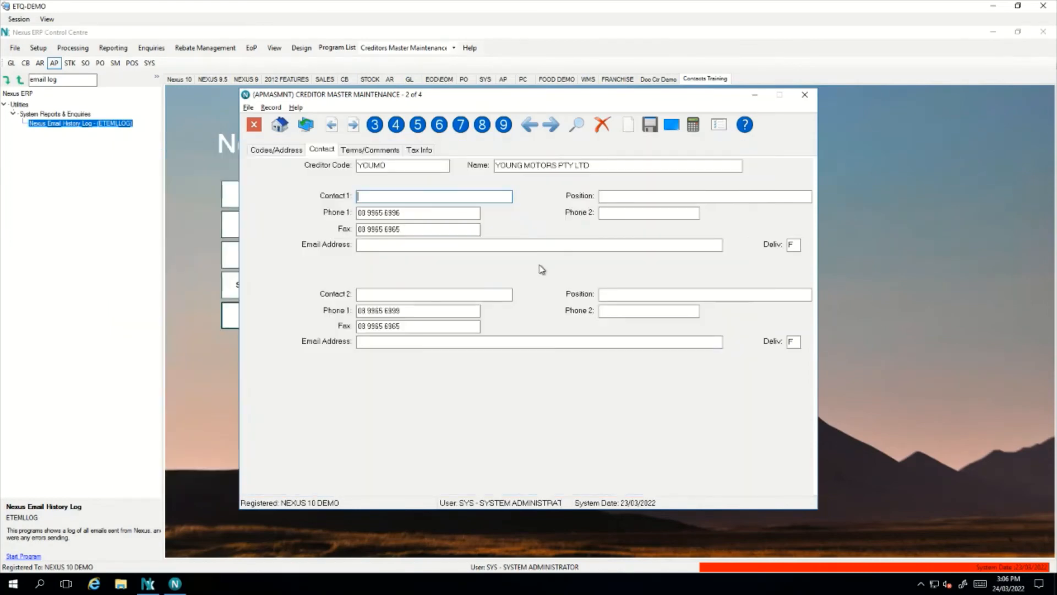
Open the creditor's electronic delivery settings and bring up program selection for the contact's Email 1
right_click(540, 265)
left_click(101, 257)
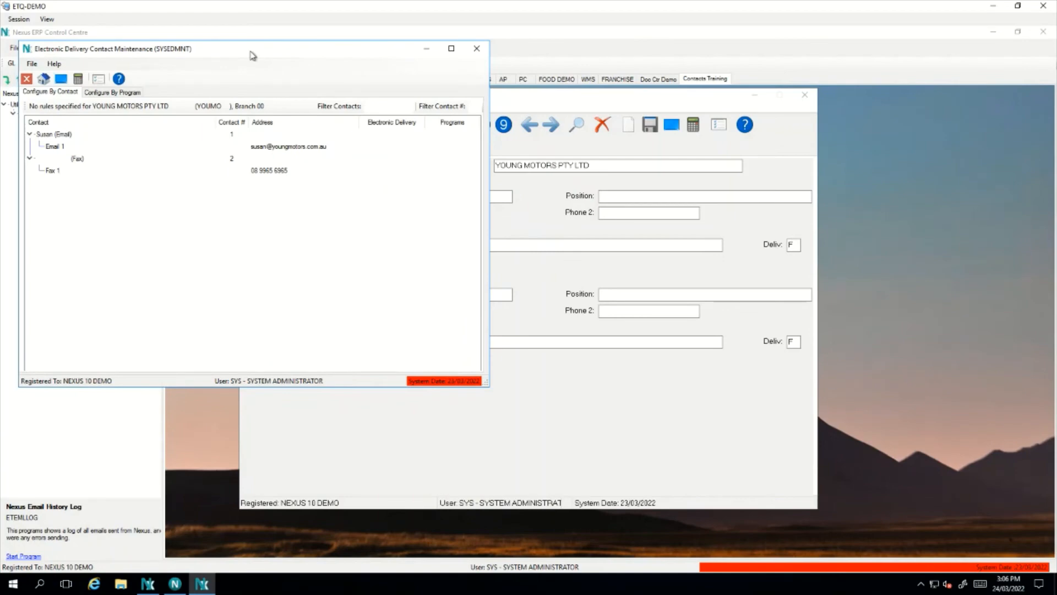
left_click_drag(253, 55, 586, 130)
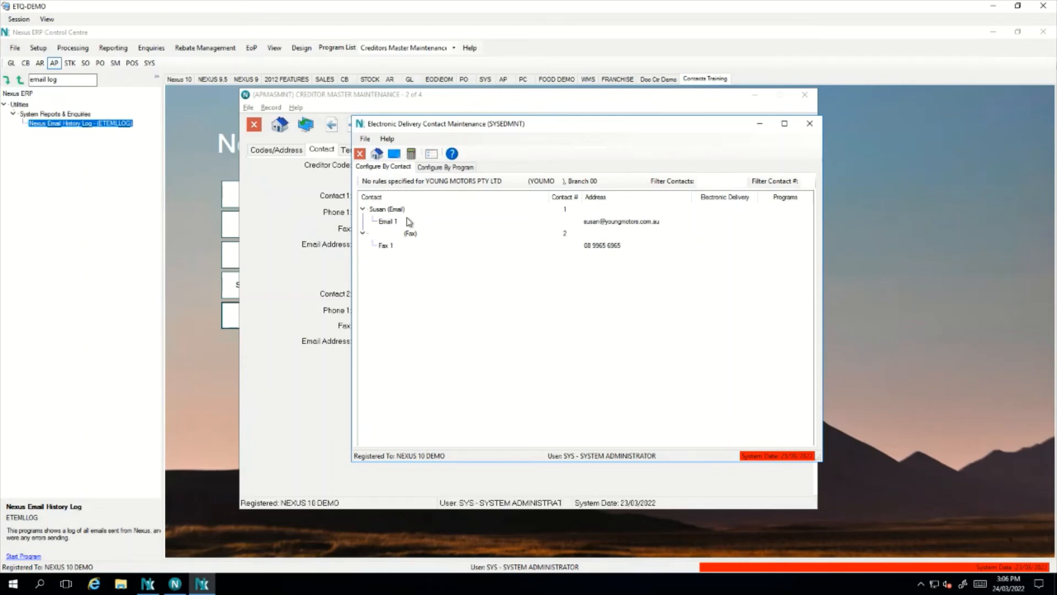
double_click(424, 220)
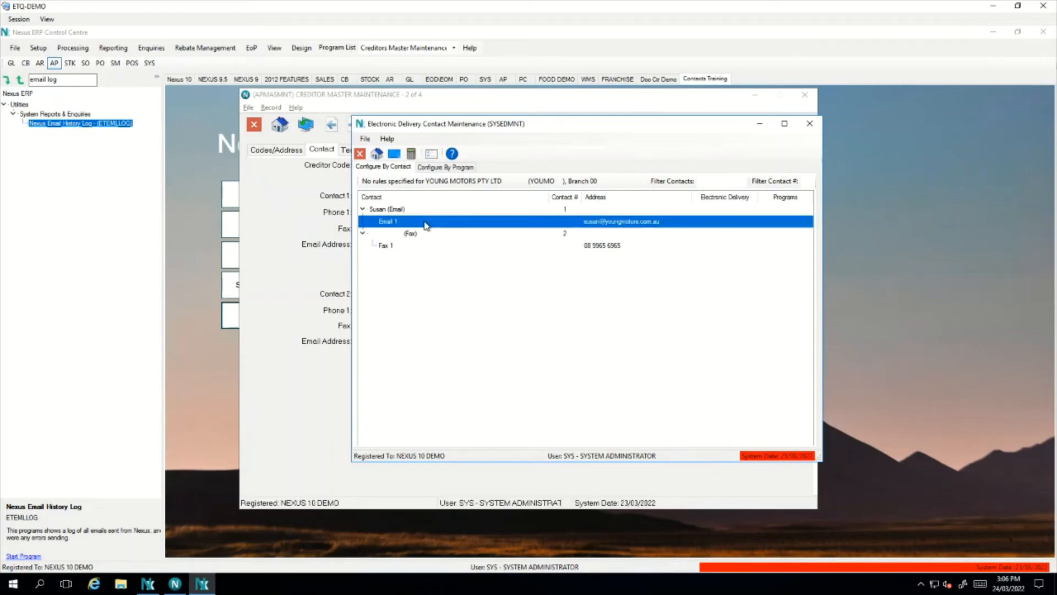
left_click_drag(172, 65, 577, 128)
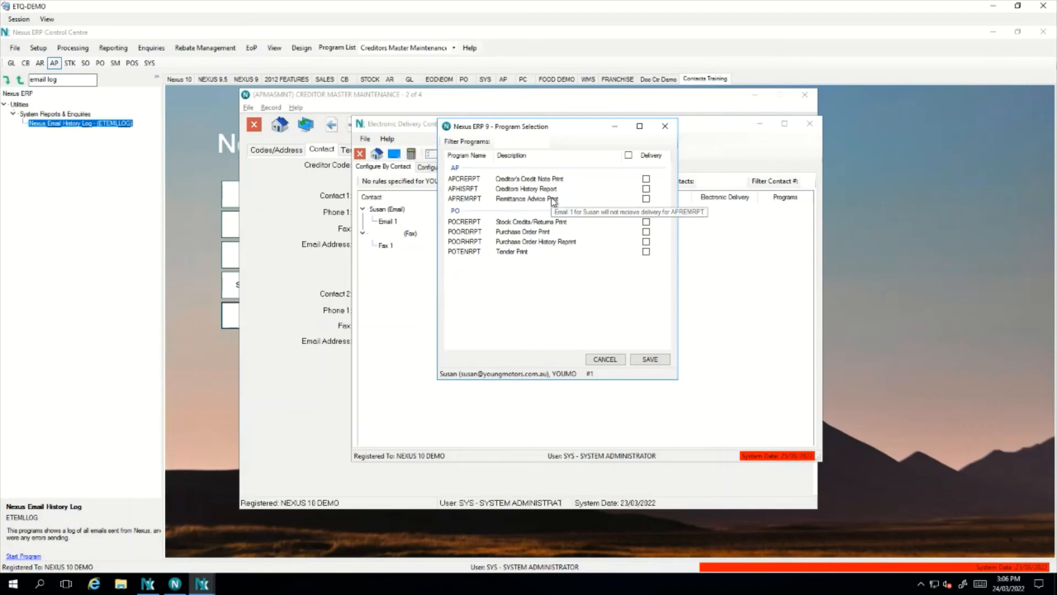
Tick email delivery for APREMRPT, APHISRPT and APCRERPT for the first contact and save
left_click(647, 200)
left_click(646, 179)
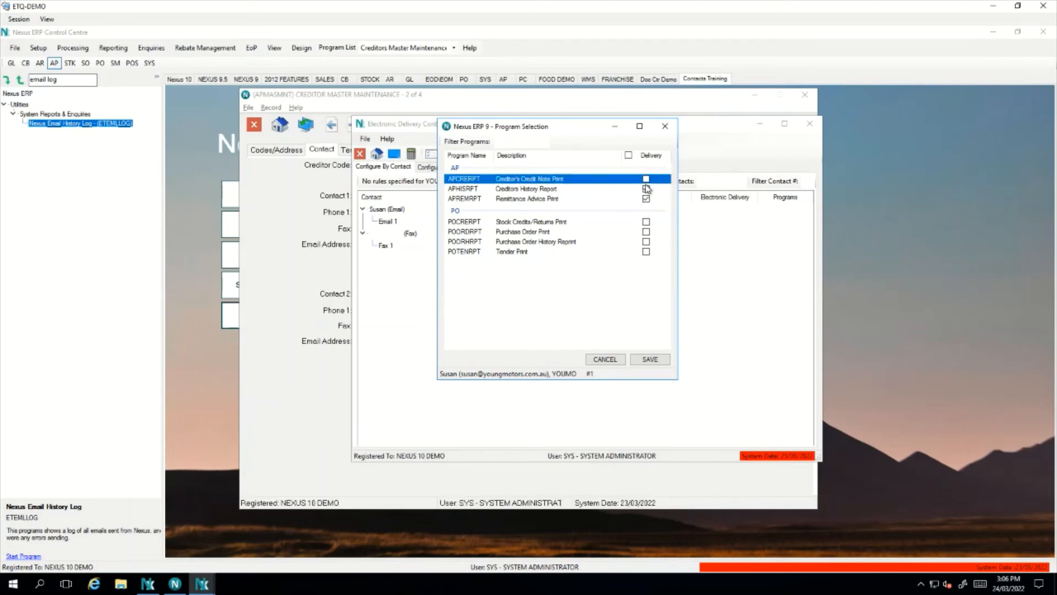
left_click(646, 189)
left_click(649, 179)
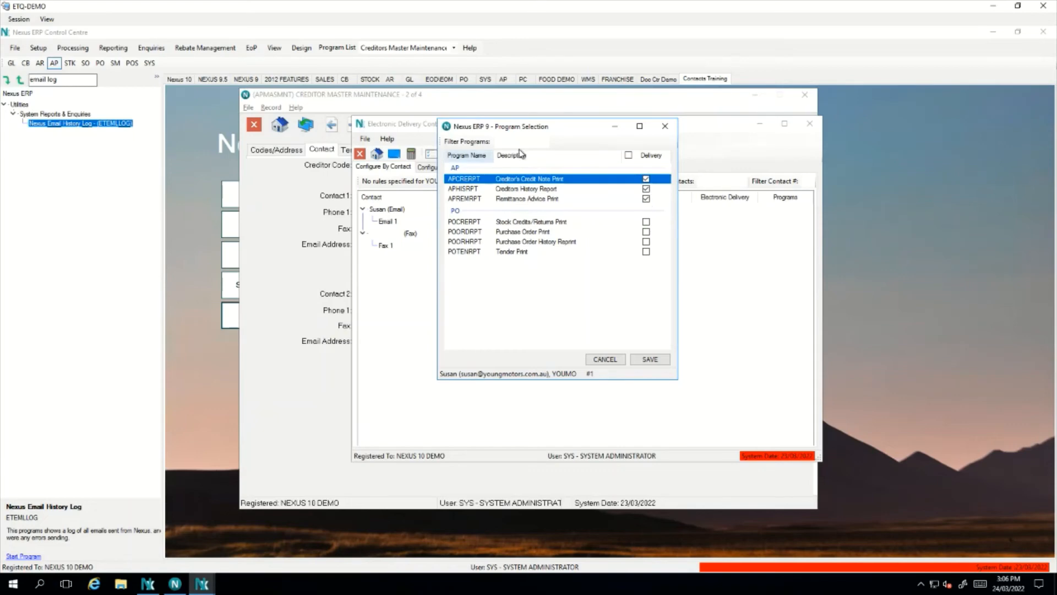
left_click(663, 360)
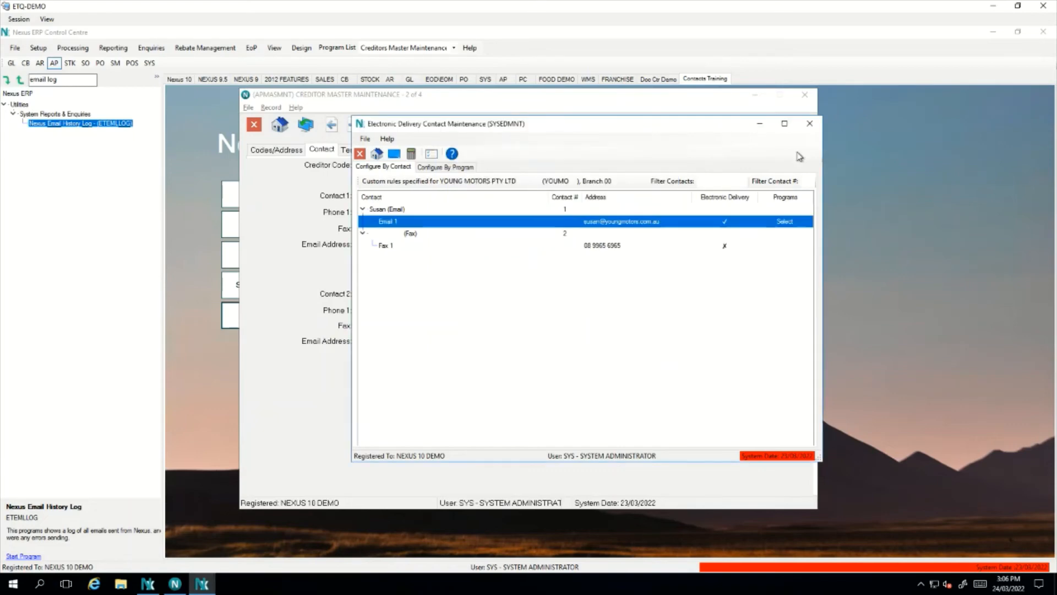
Review per-program delivery statuses in the Configure By Program view, then close the delivery window
left_click(444, 167)
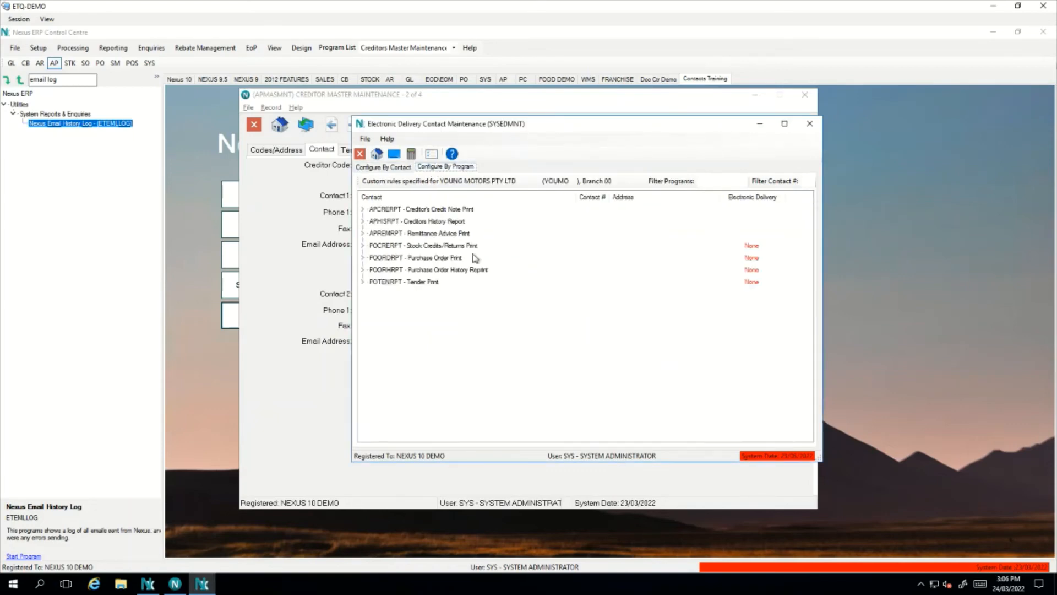
left_click(455, 249)
left_click(461, 257)
left_click(462, 270)
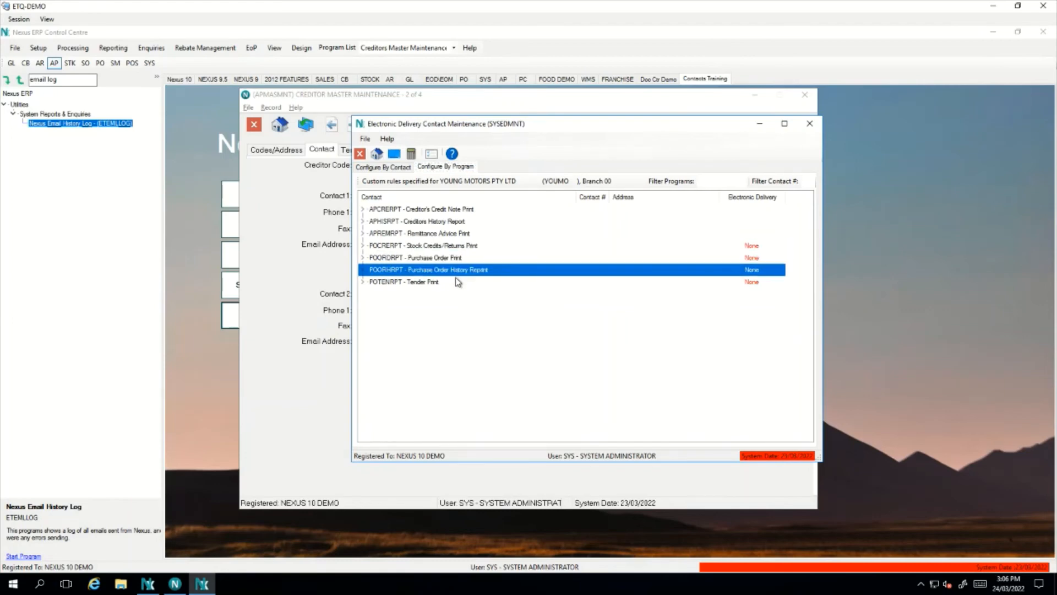
left_click(456, 281)
left_click(810, 123)
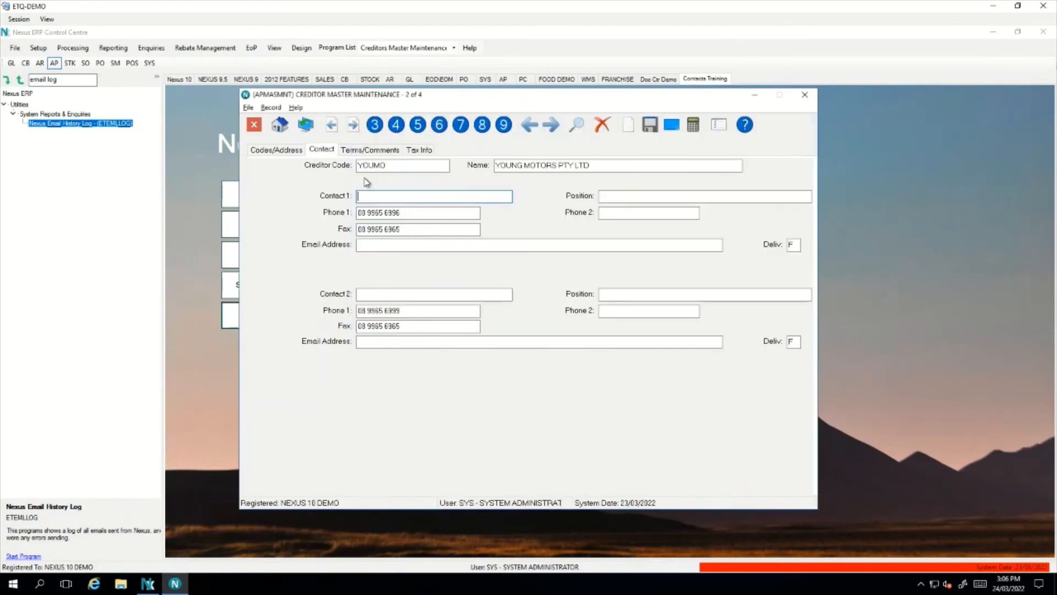
Open the creditor's Contact 2 details from cOntacts and make them editable
right_click(311, 216)
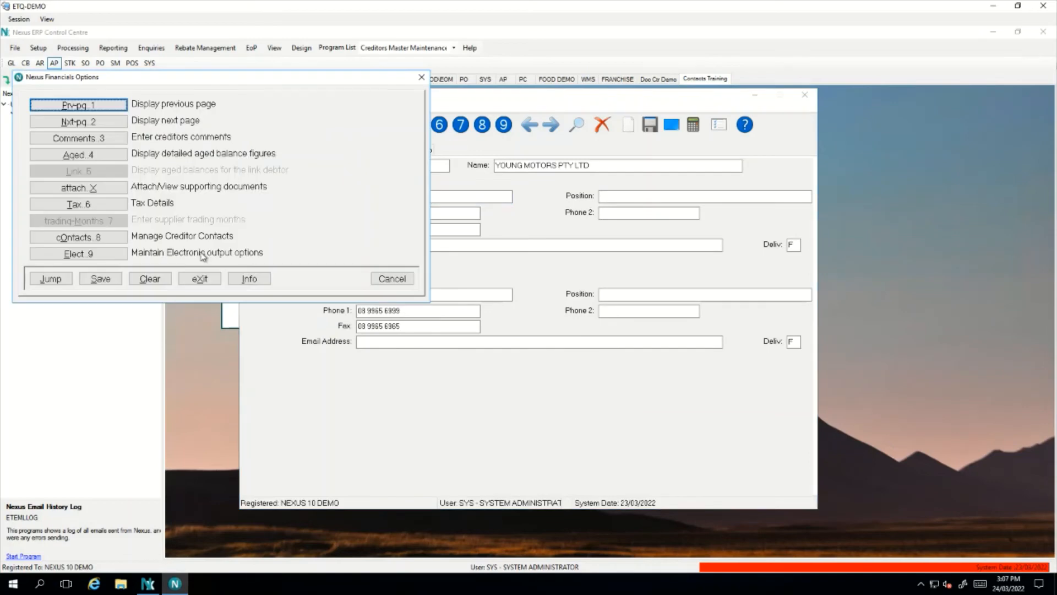
left_click(123, 240)
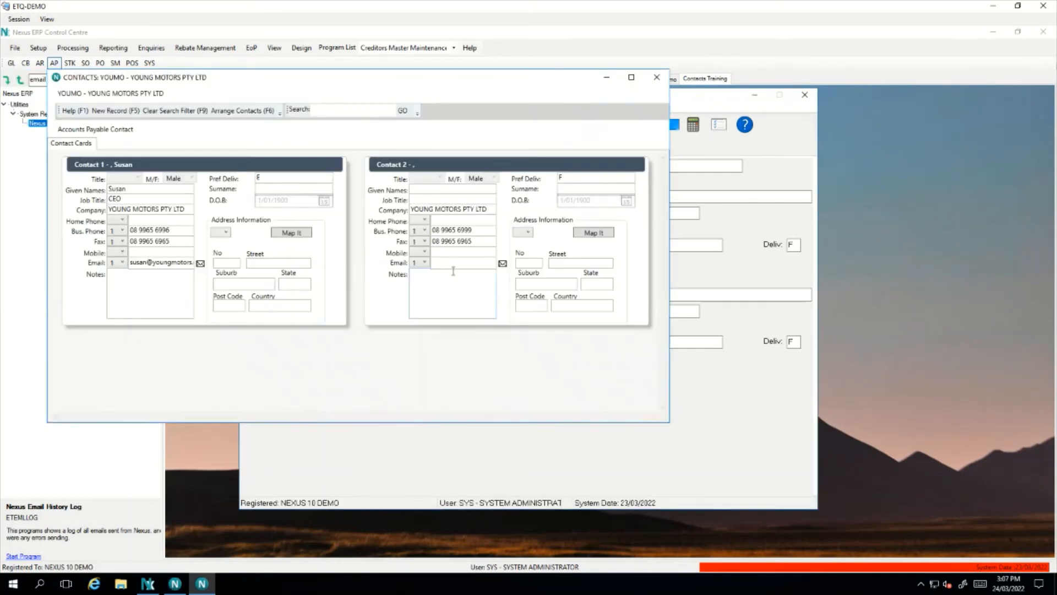
double_click(547, 217)
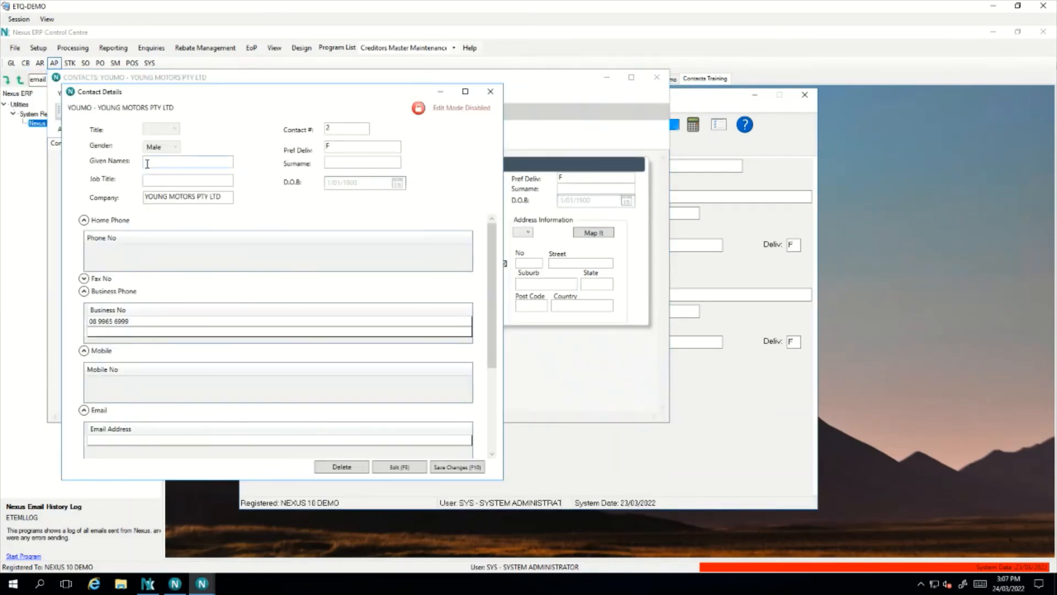
left_click(217, 161)
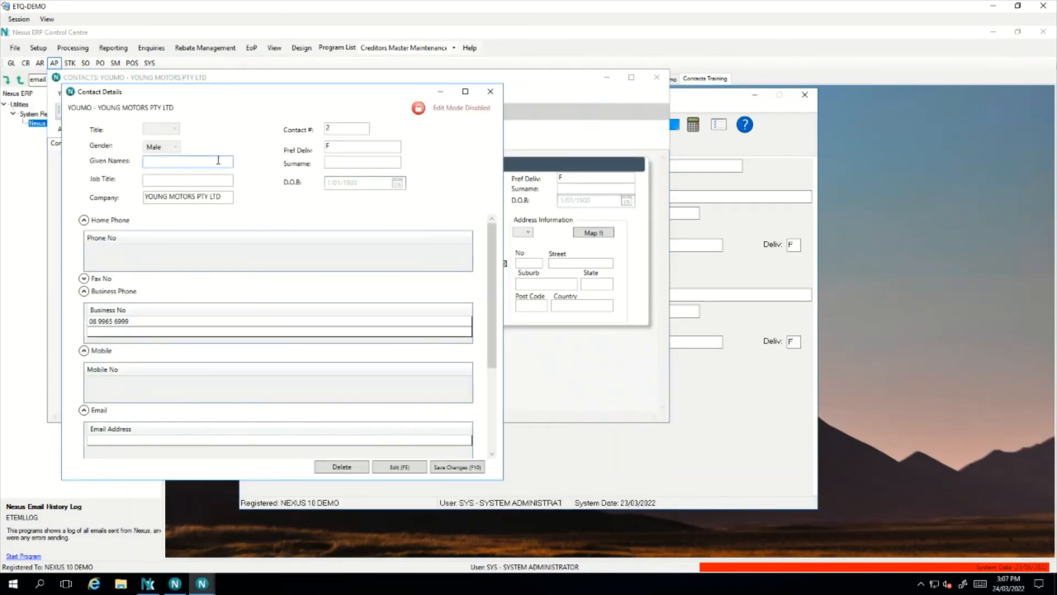
left_click(413, 469)
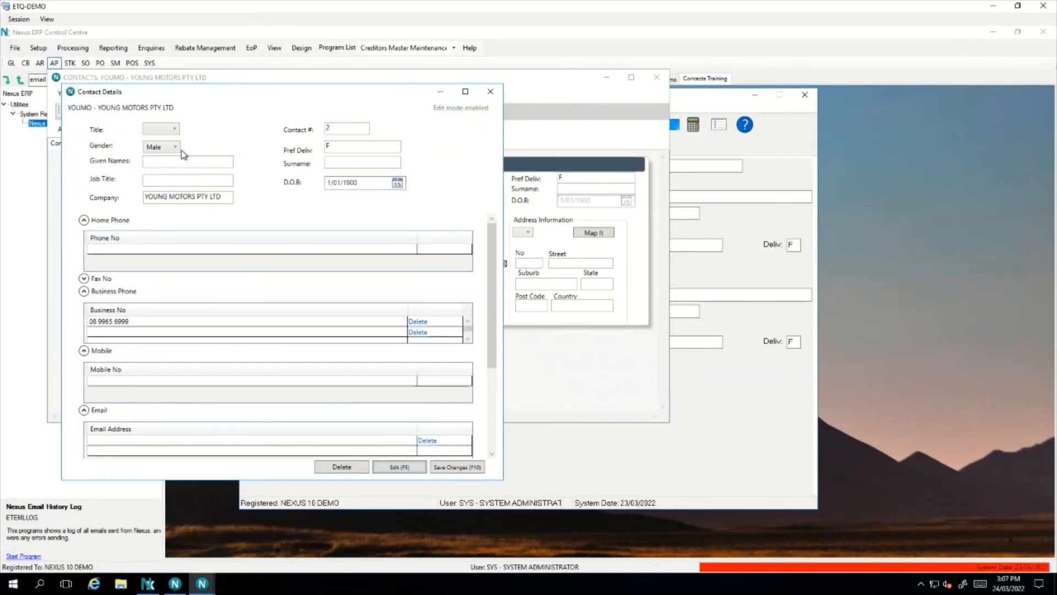
Set given name Purchasing, preferred delivery E and a purchasing email address, then save and close
left_click(165, 160)
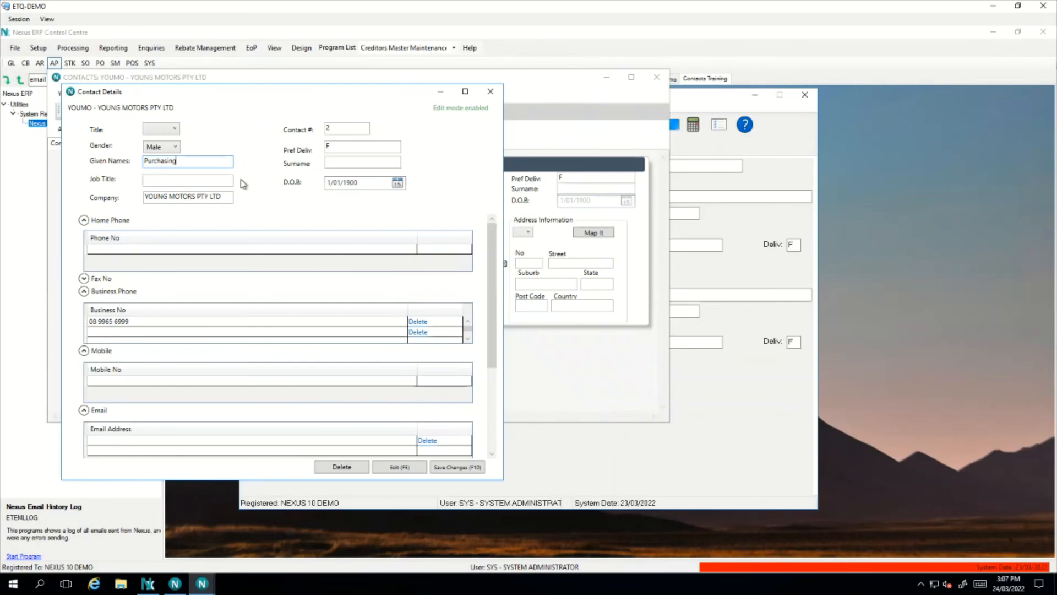
left_click(330, 146)
left_click(132, 323)
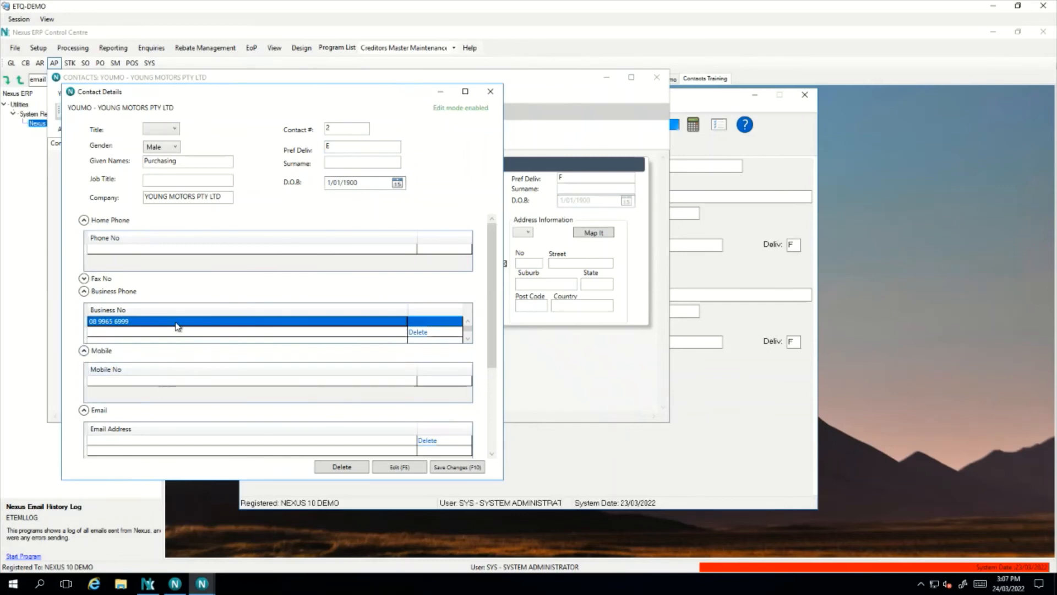
left_click(144, 441)
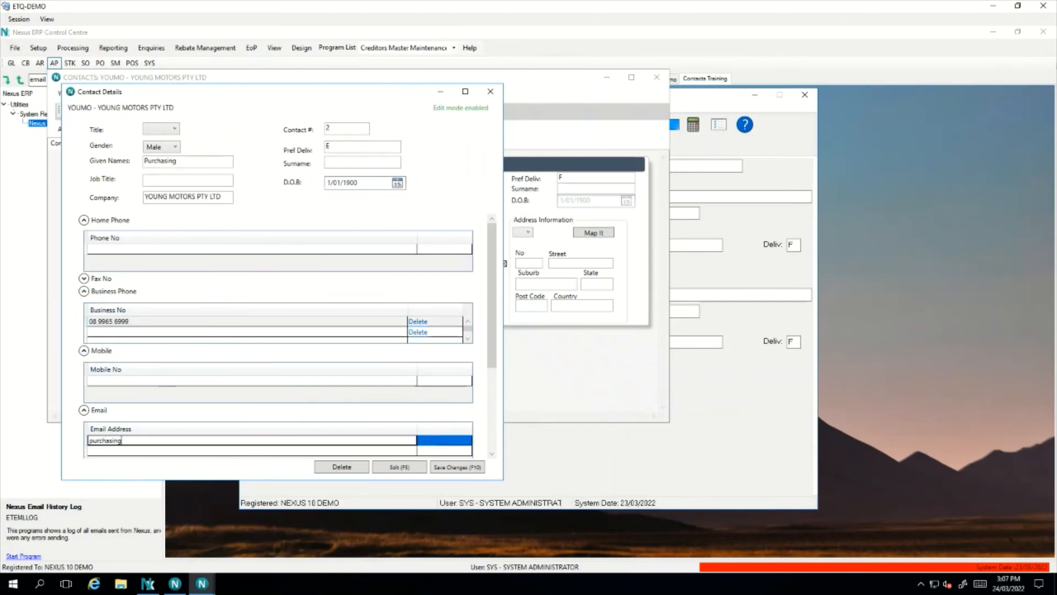
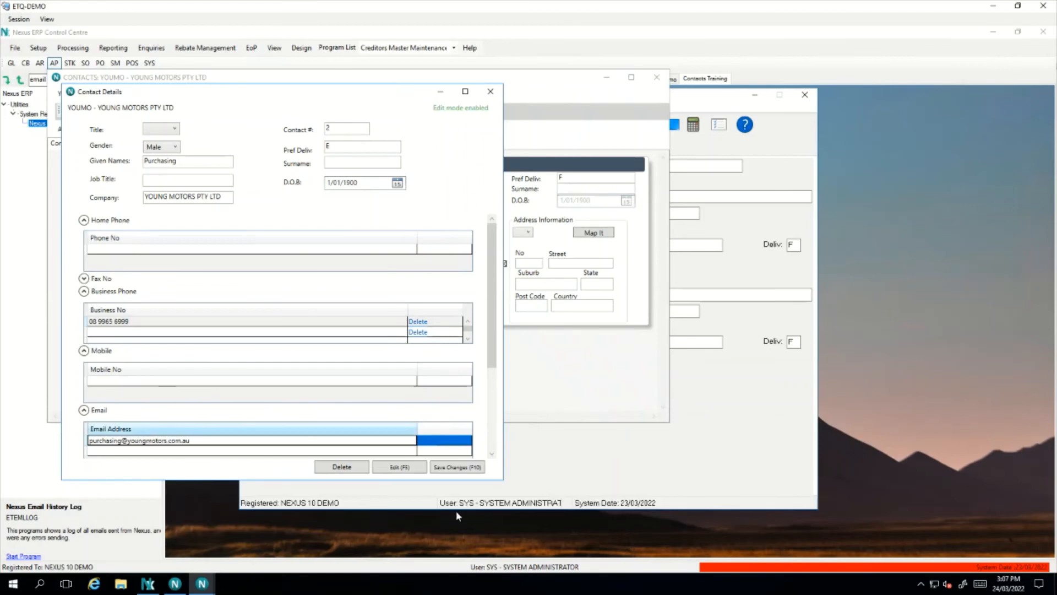
left_click(460, 467)
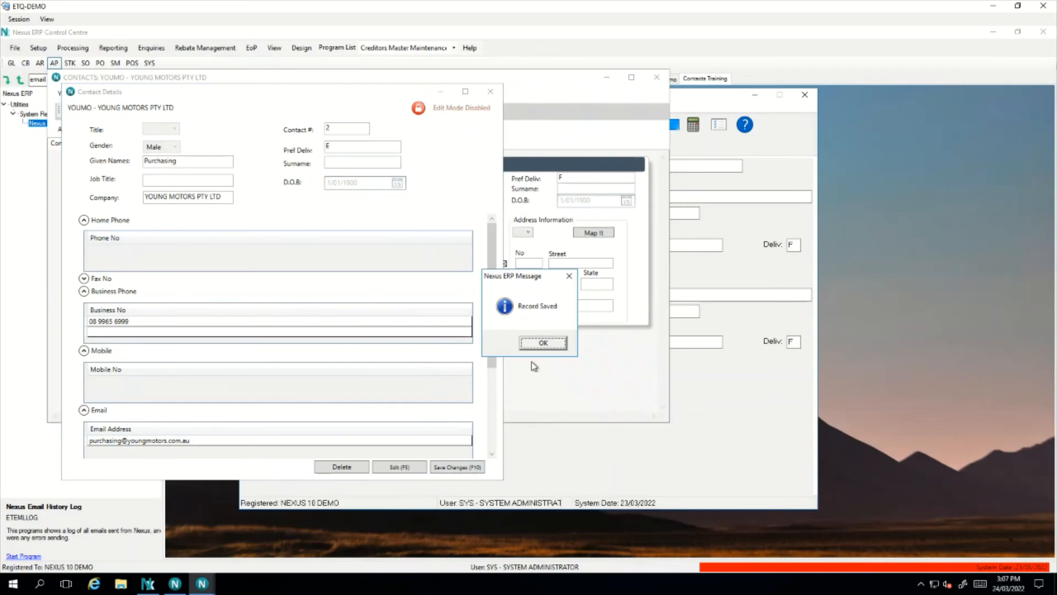
left_click(543, 343)
left_click(490, 91)
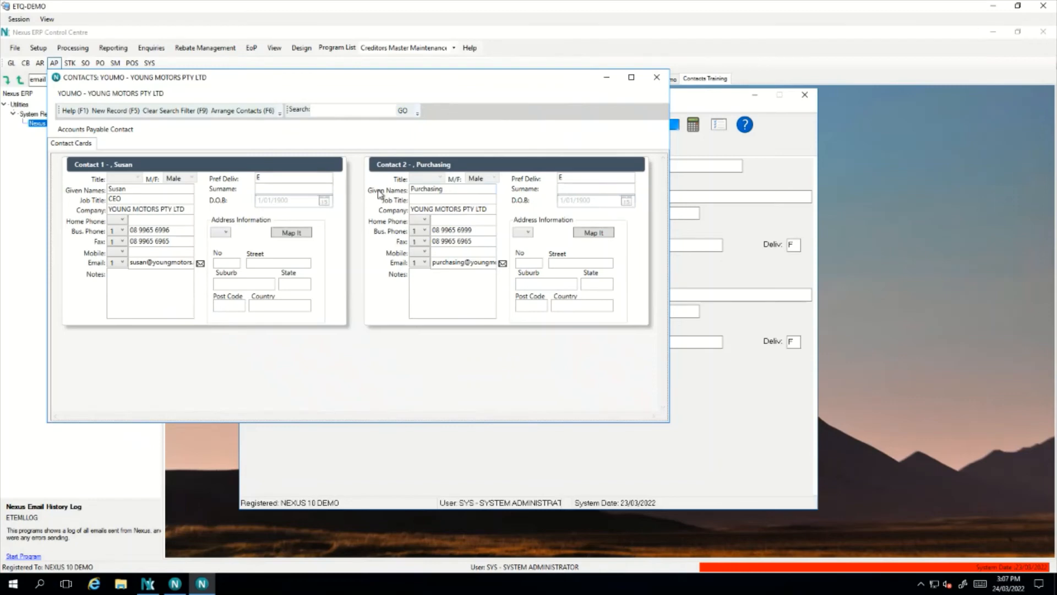
left_click(656, 77)
right_click(510, 195)
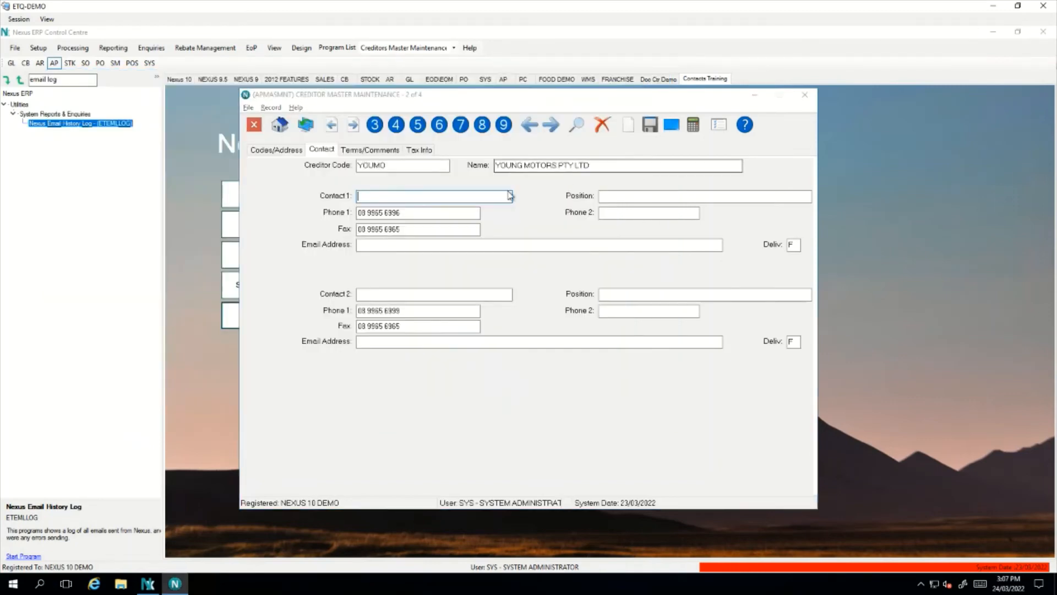
Tick the PO print programs for delivery to the Purchasing contact's email and save
left_click(101, 255)
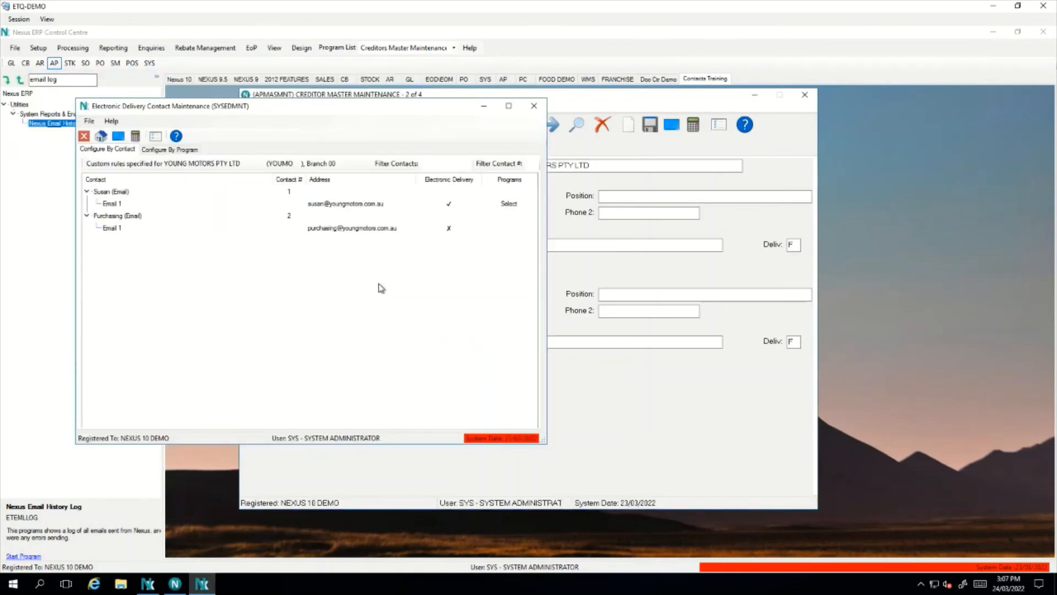
left_click(207, 226)
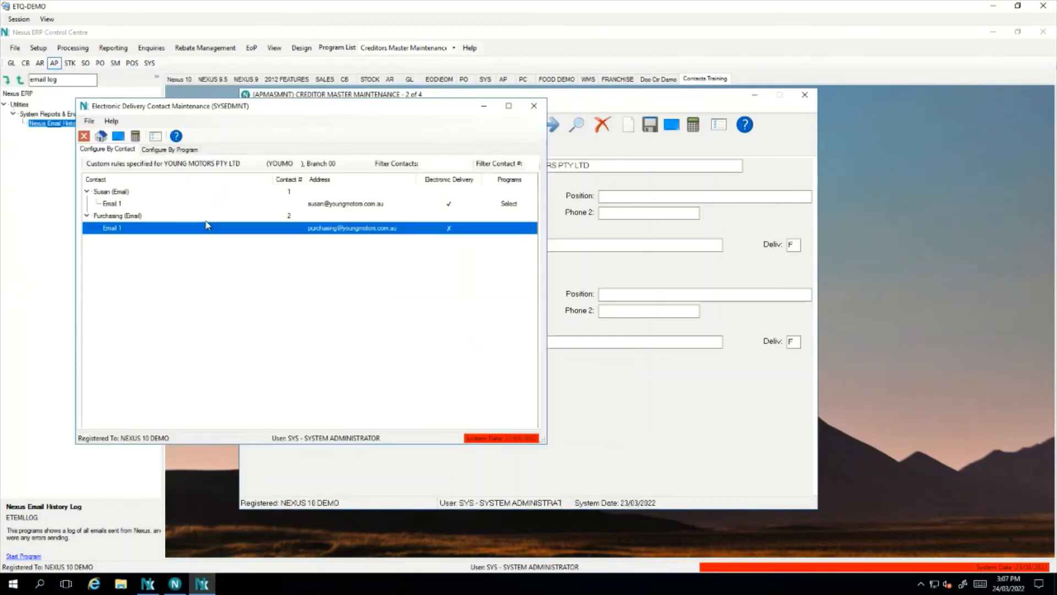
double_click(176, 229)
left_click(299, 216)
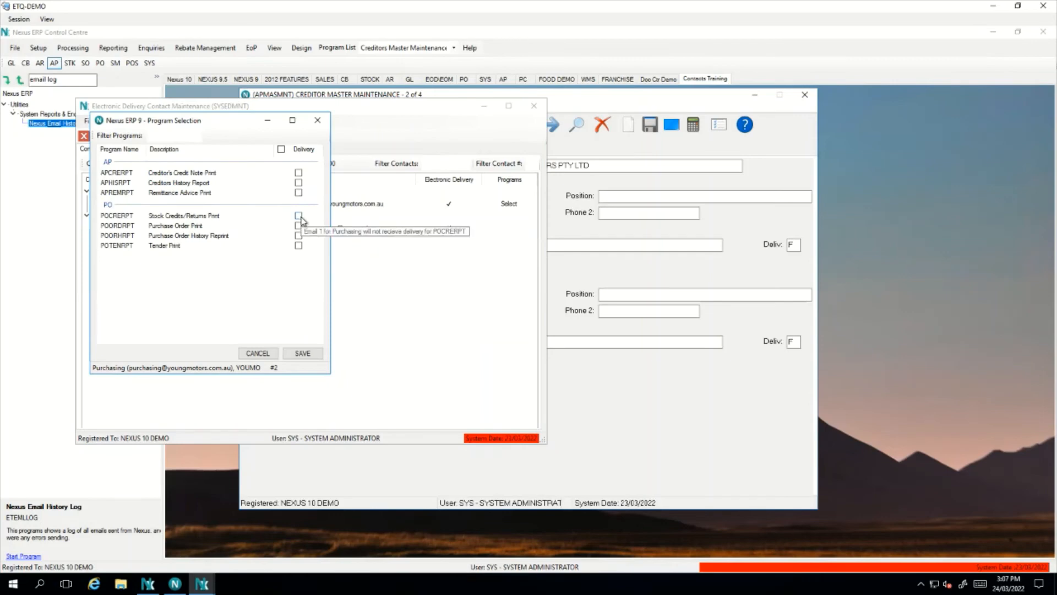
left_click(299, 236)
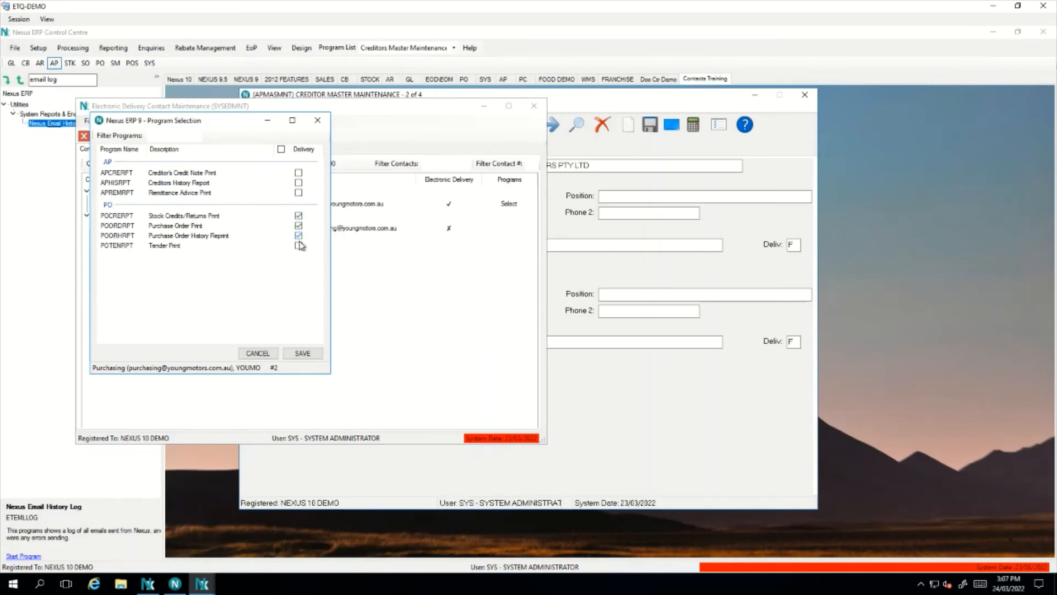
left_click(299, 245)
left_click(304, 354)
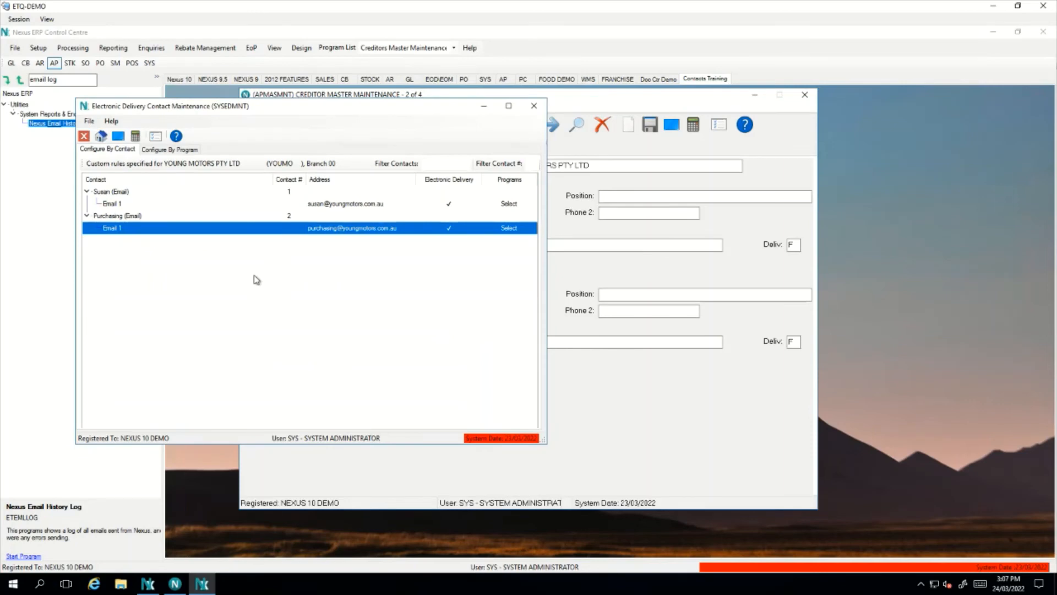
Review delivery by program and by contact for both emails, then close the delivery window
left_click(172, 156)
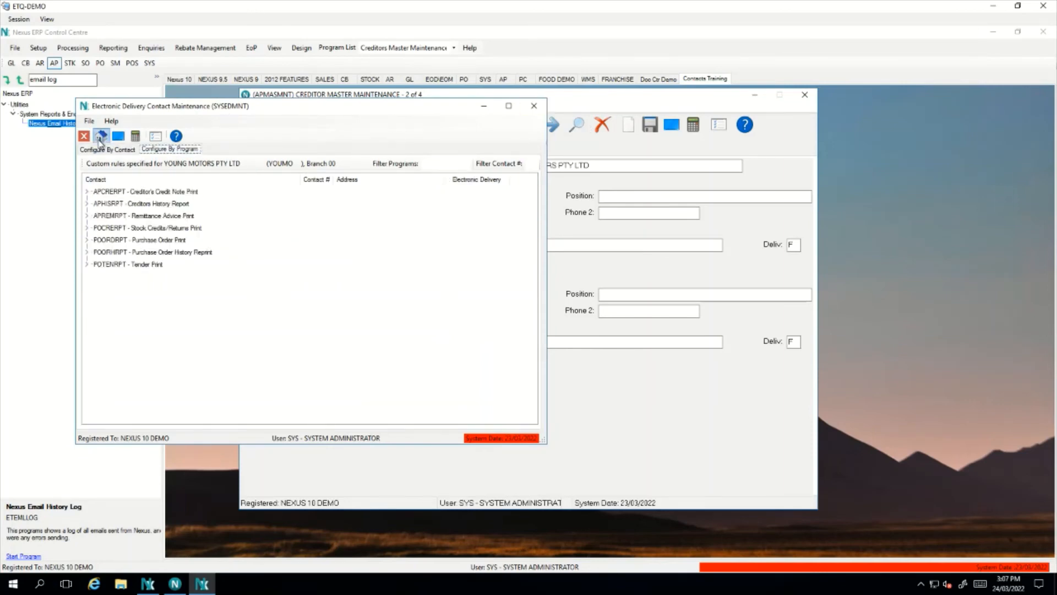
left_click(108, 149)
left_click(362, 229)
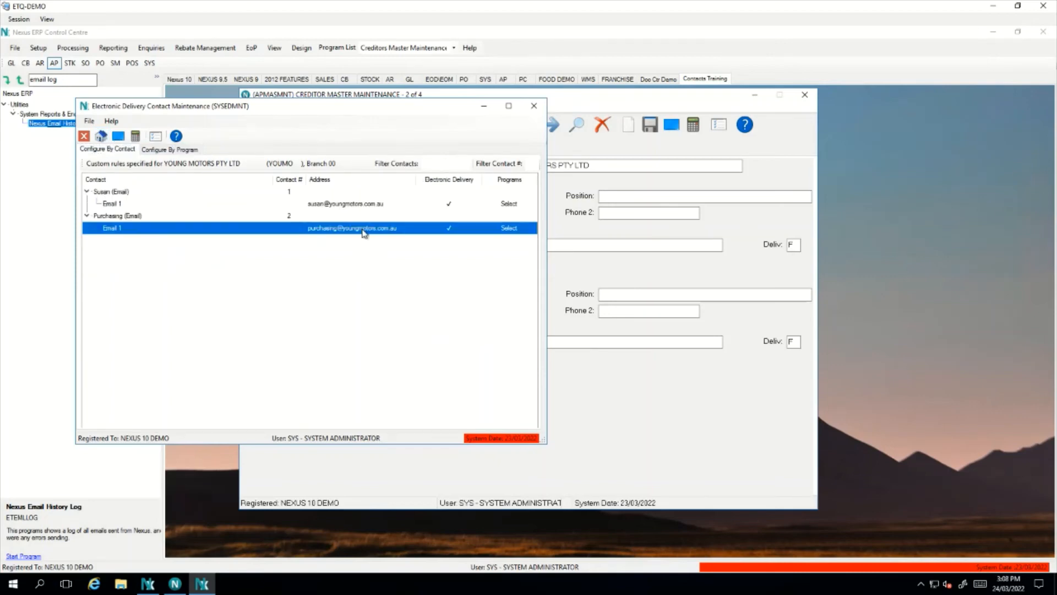
left_click(349, 208)
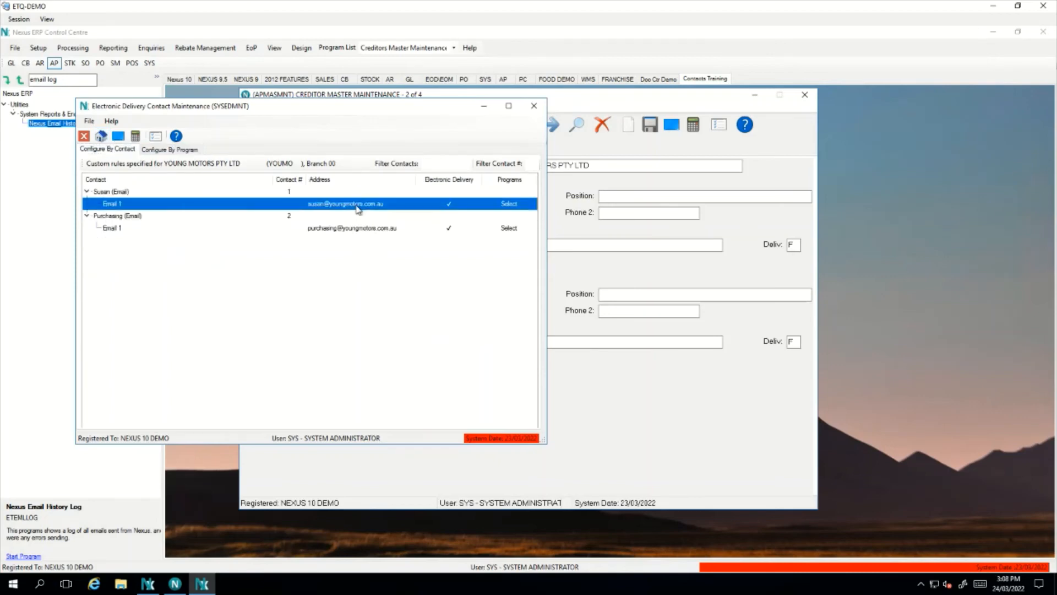
left_click(534, 112)
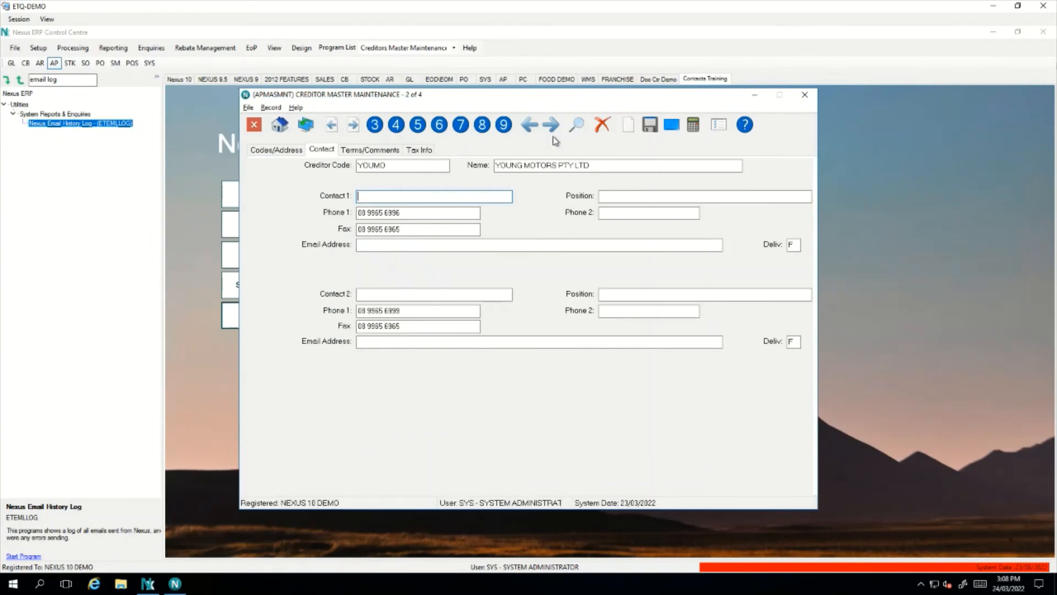
Close the creditor form and open Company & System Details from Control File Maintenance at Screen 3
left_click(804, 97)
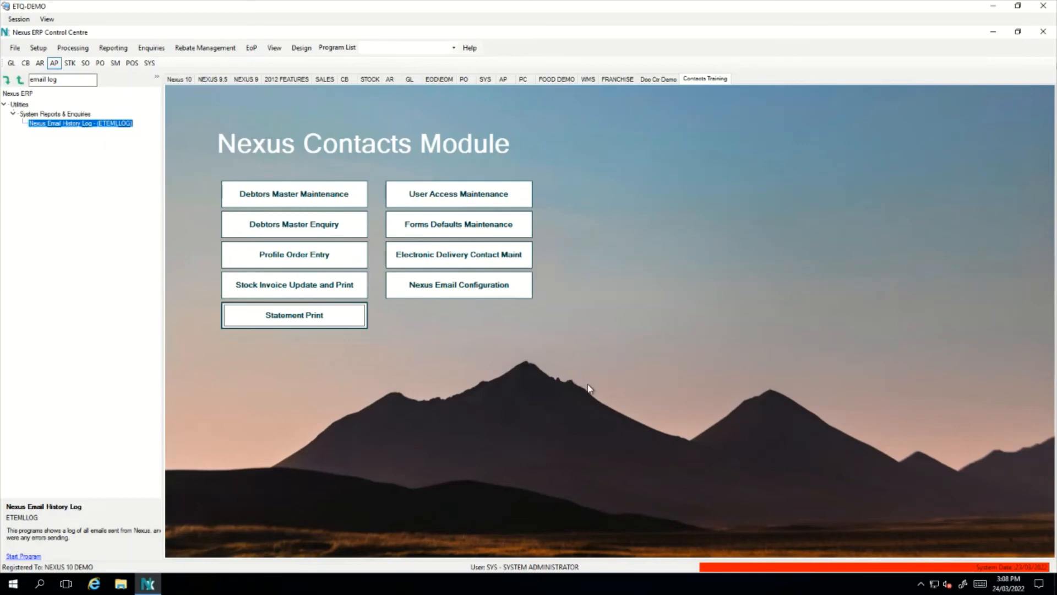
left_click(149, 63)
left_click(46, 48)
left_click(71, 73)
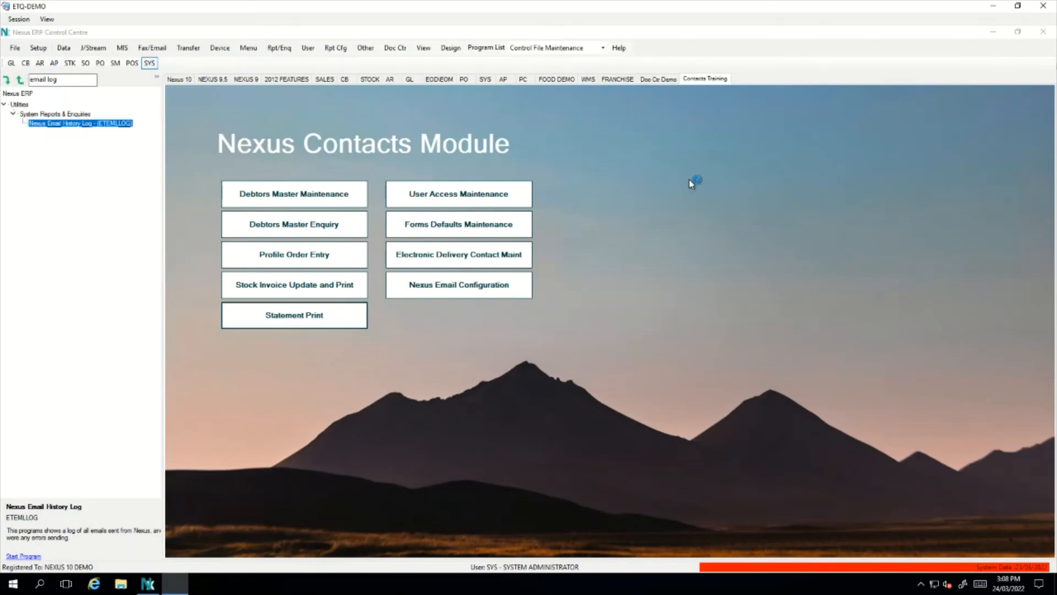
left_click(177, 338)
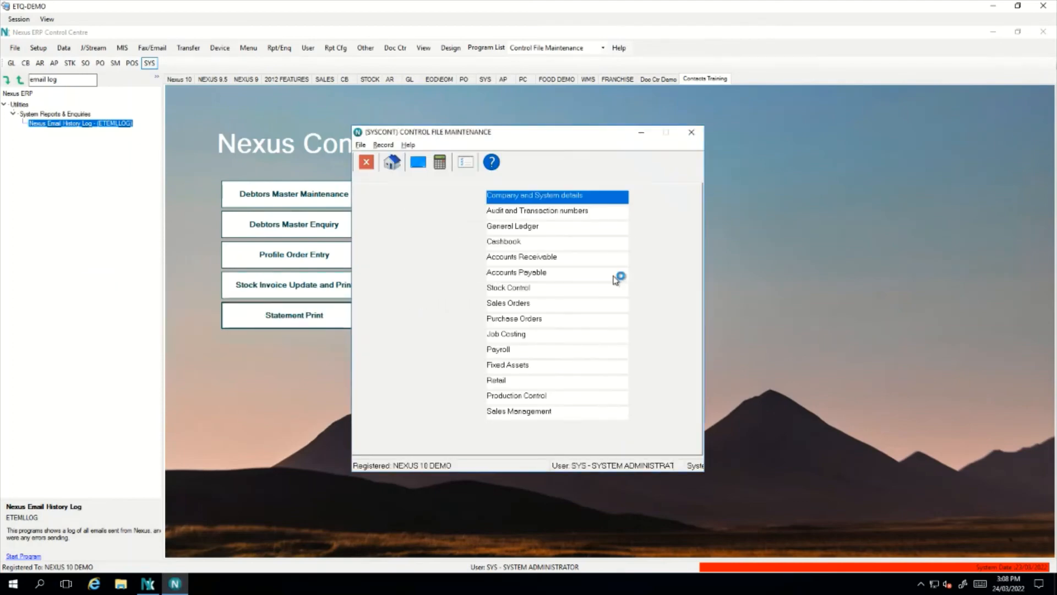
double_click(541, 195)
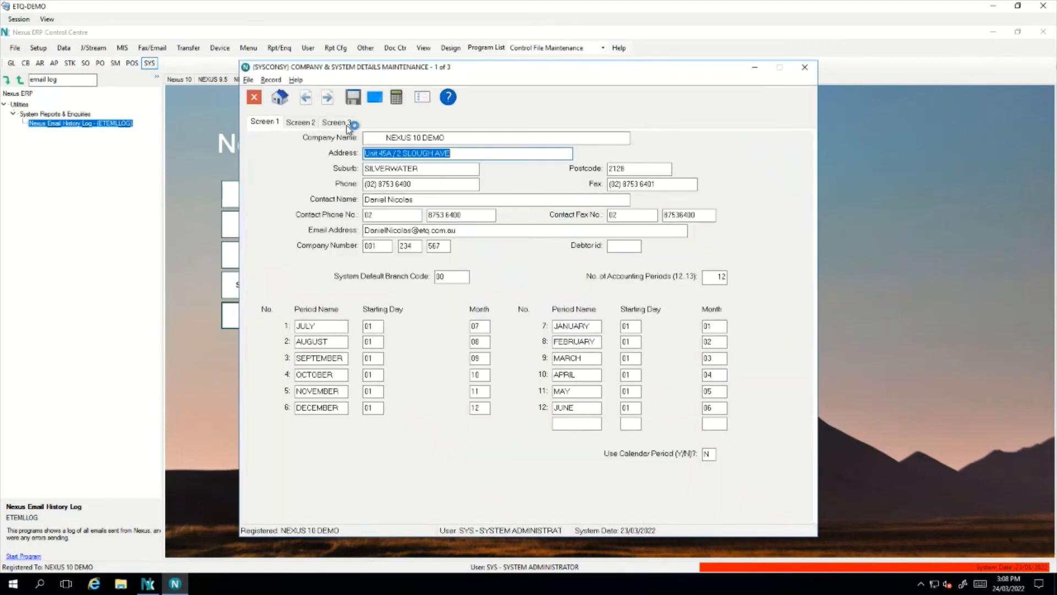
left_click(341, 123)
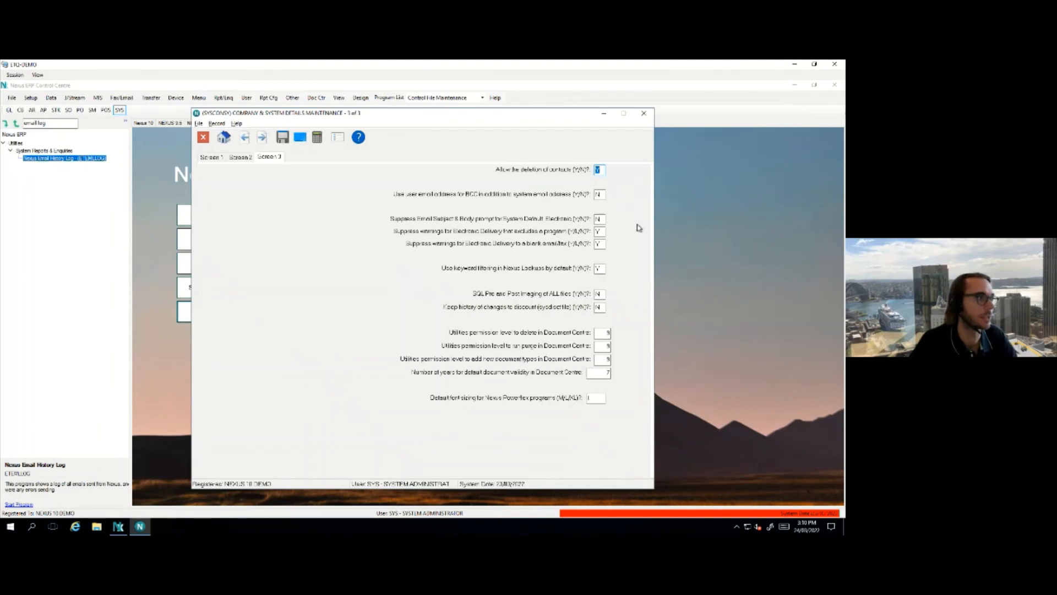
Save the company settings changes and exit Control File Maintenance
key("Escape")
left_click(161, 246)
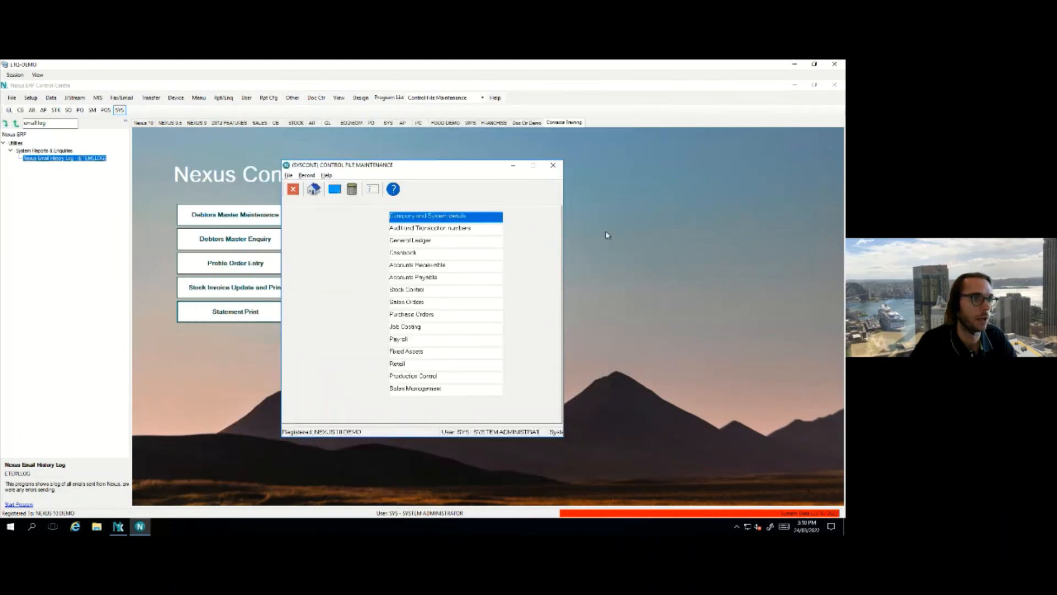
key("Escape")
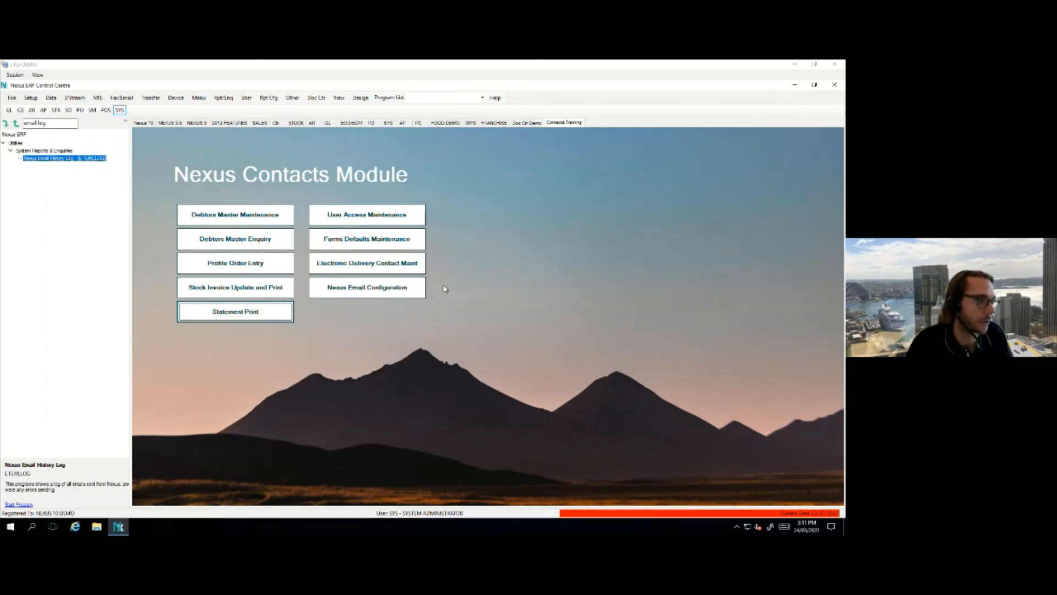
Add a body line inviting recipients to phone a named contact about document issues, plus the phone number
left_click(421, 294)
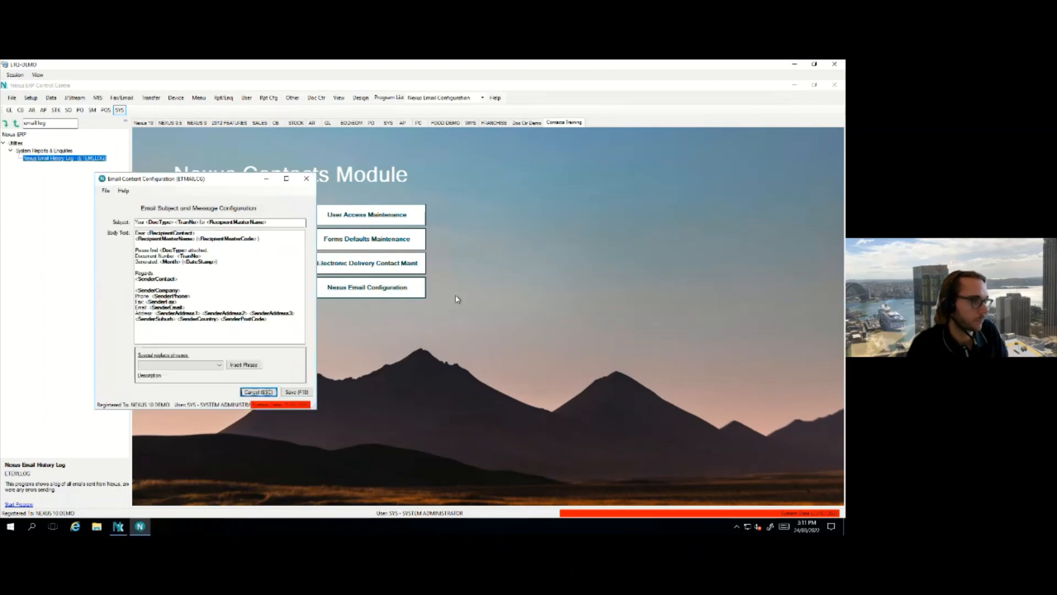
left_click_drag(171, 181, 333, 192)
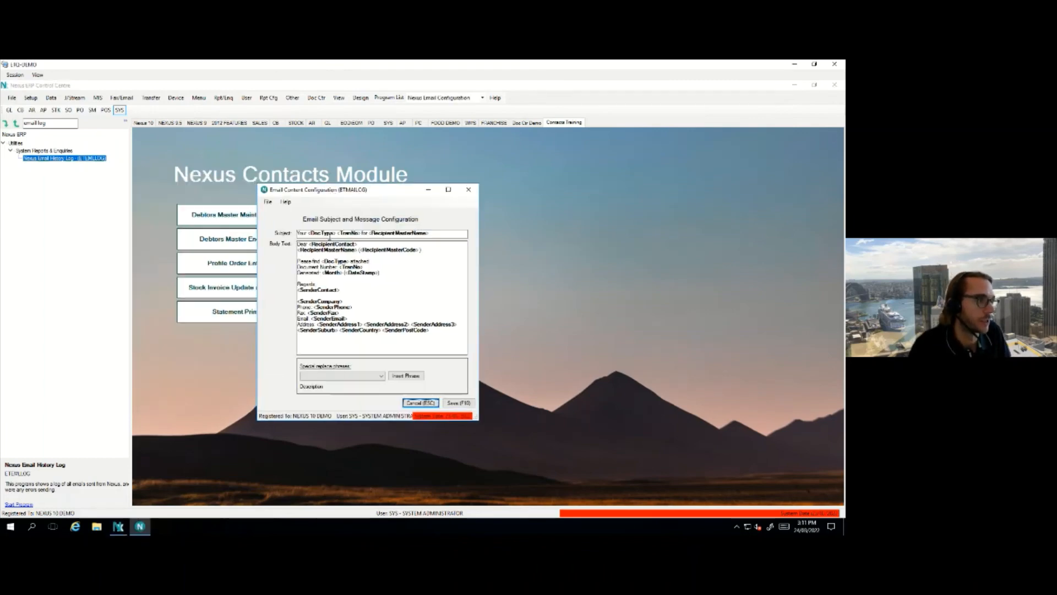
left_click(367, 259)
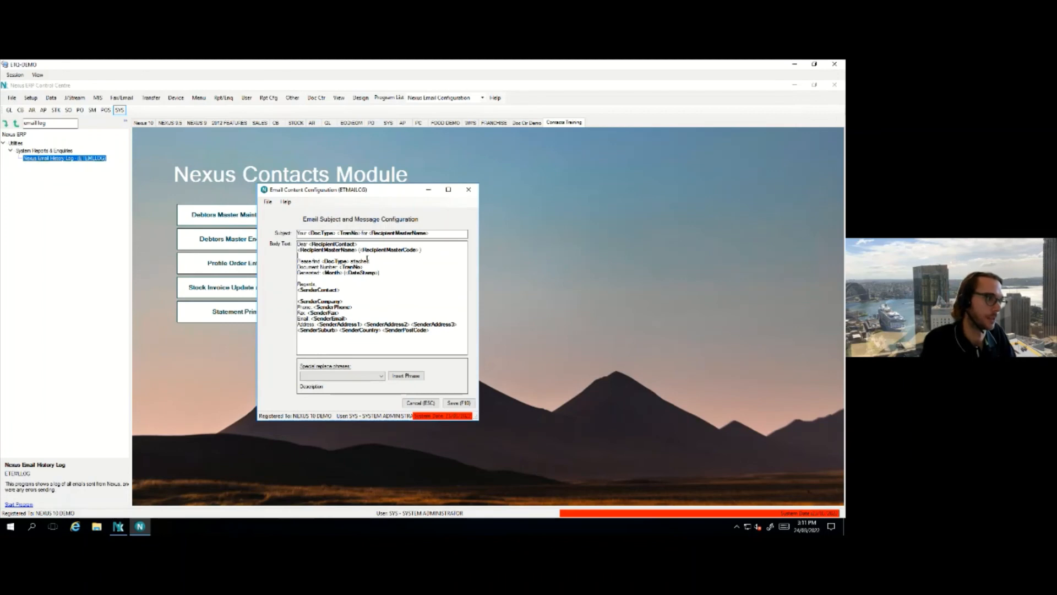
key("Return")
key("Return")
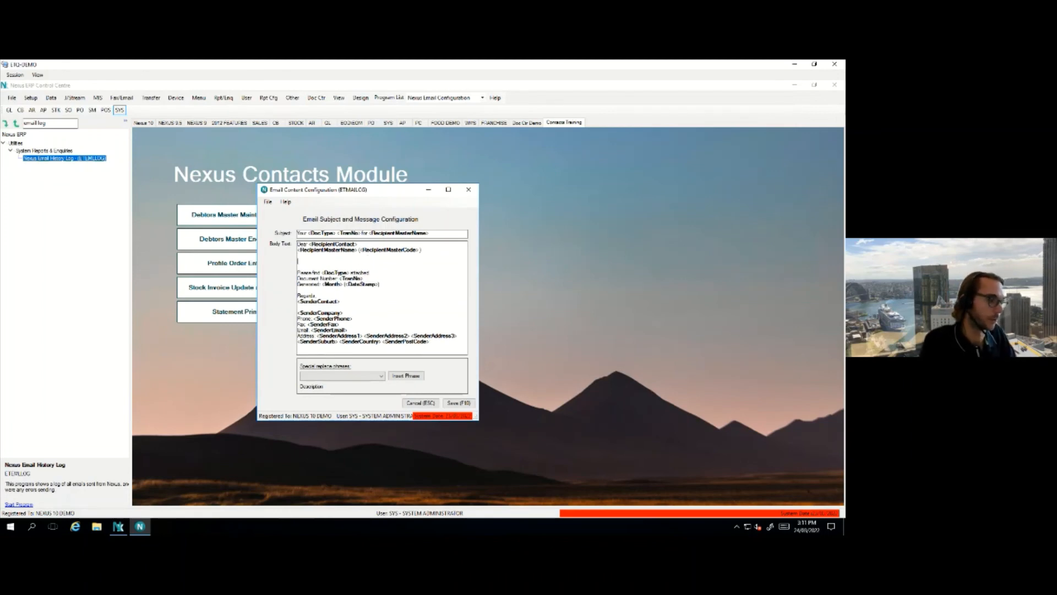
type("Please")
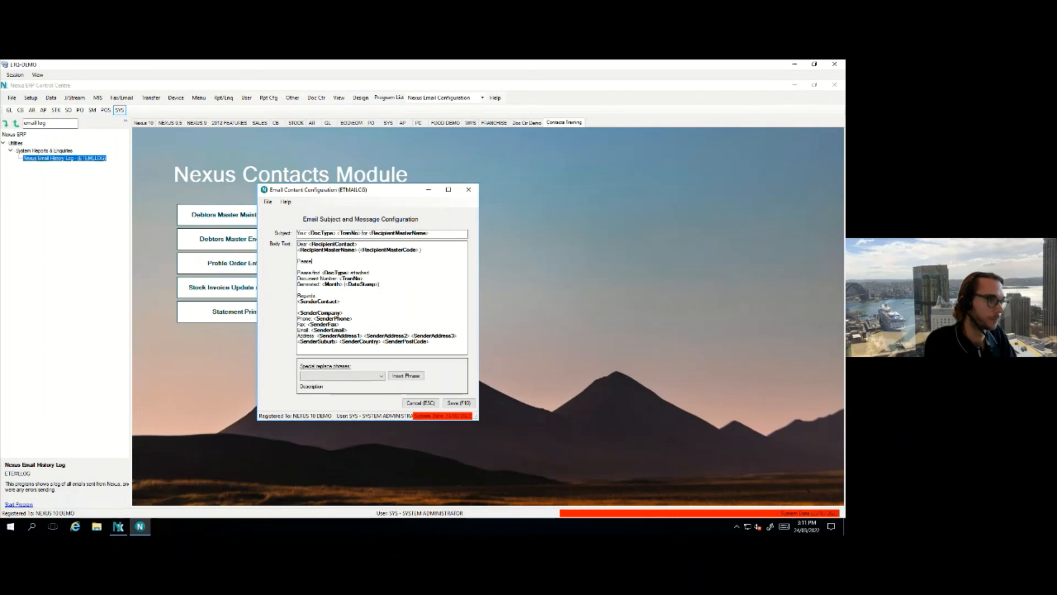
type(" secontact Karen if you have any")
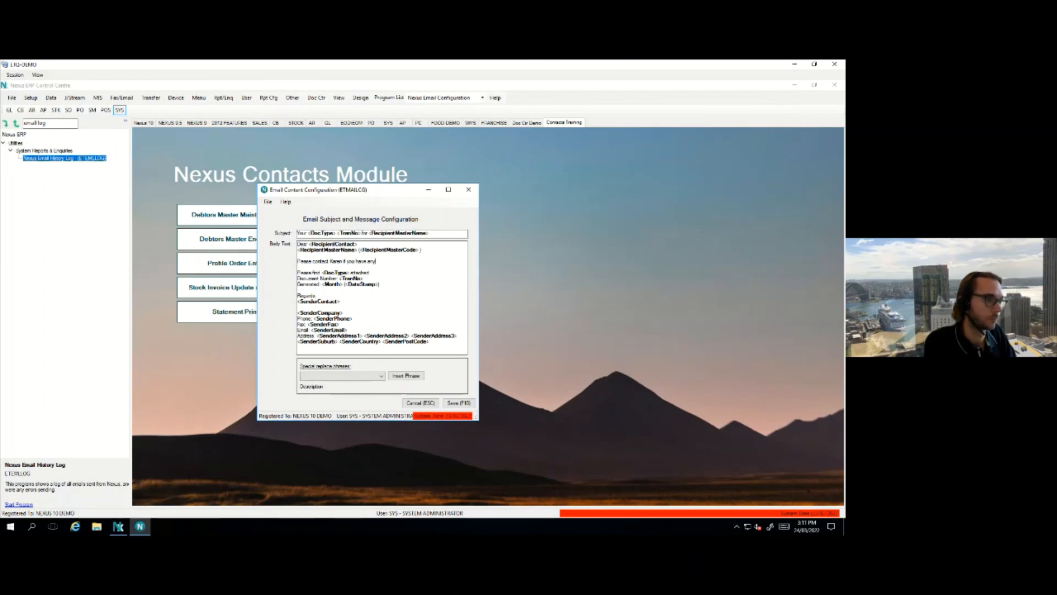
type(" issue")
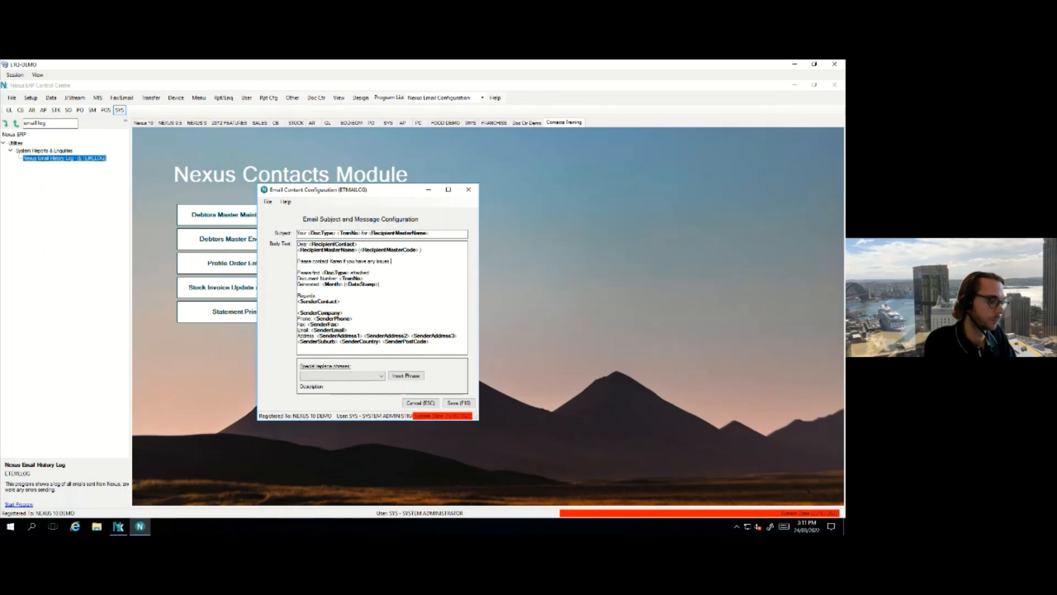
type("s with your document on")
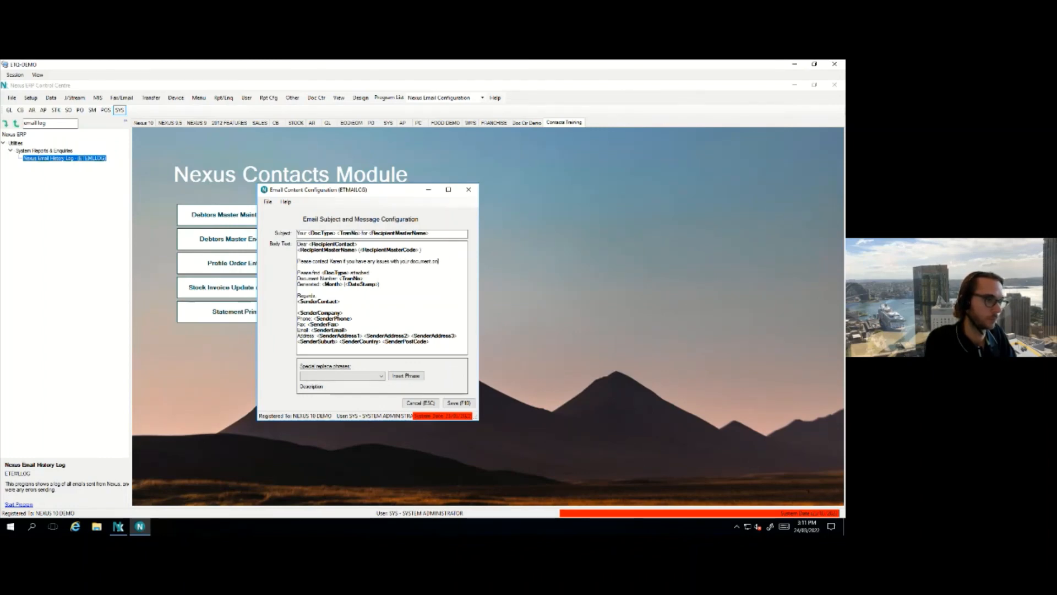
type(":")
key("Return")
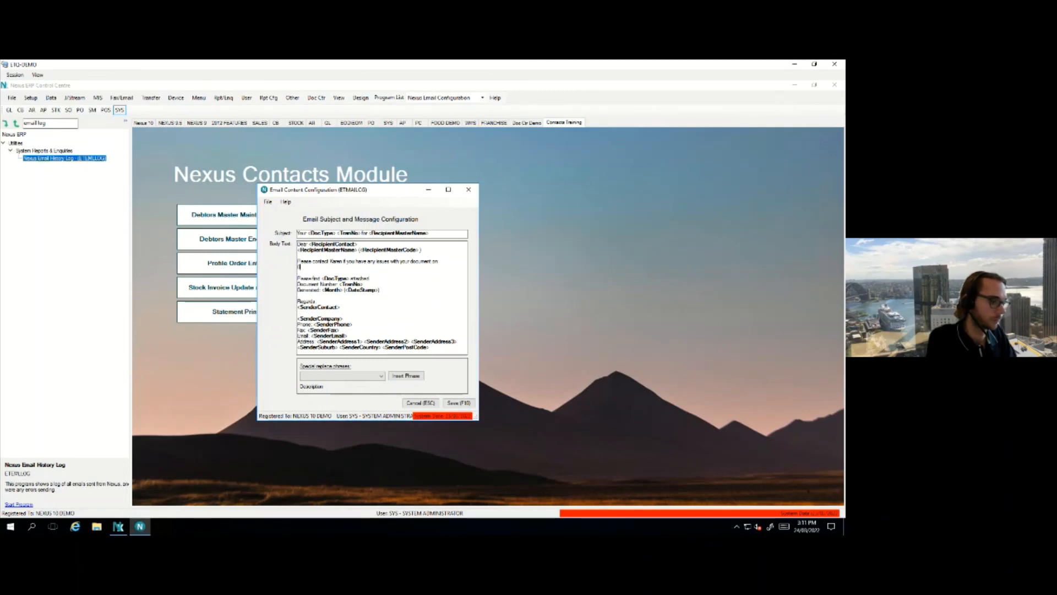
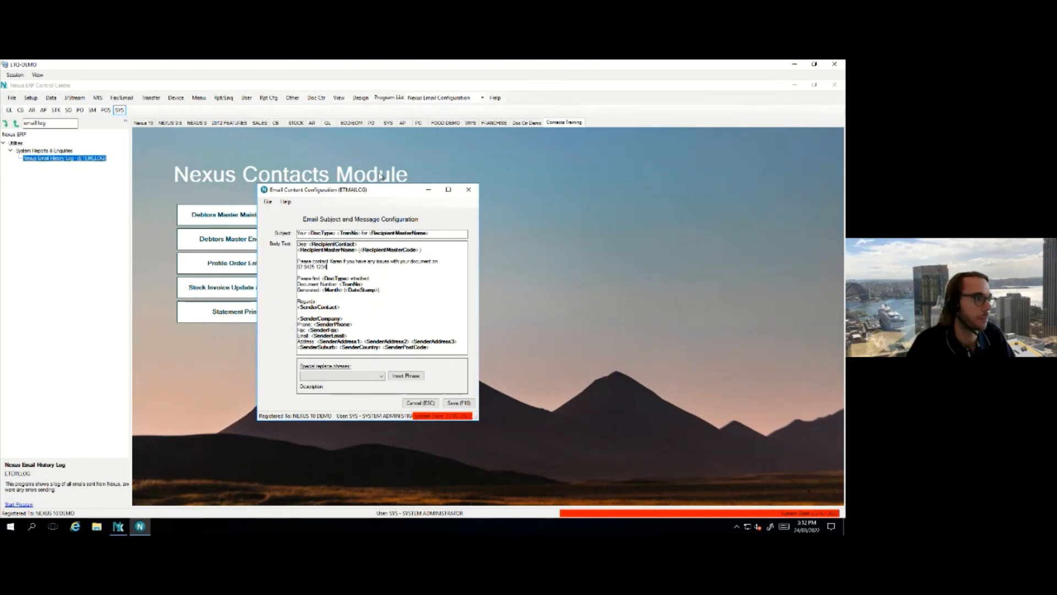
left_click(473, 192)
Filter Forms Defaults Maintenance to SAINVRPT and inspect its Electronic sequence 1 entry
left_click(406, 239)
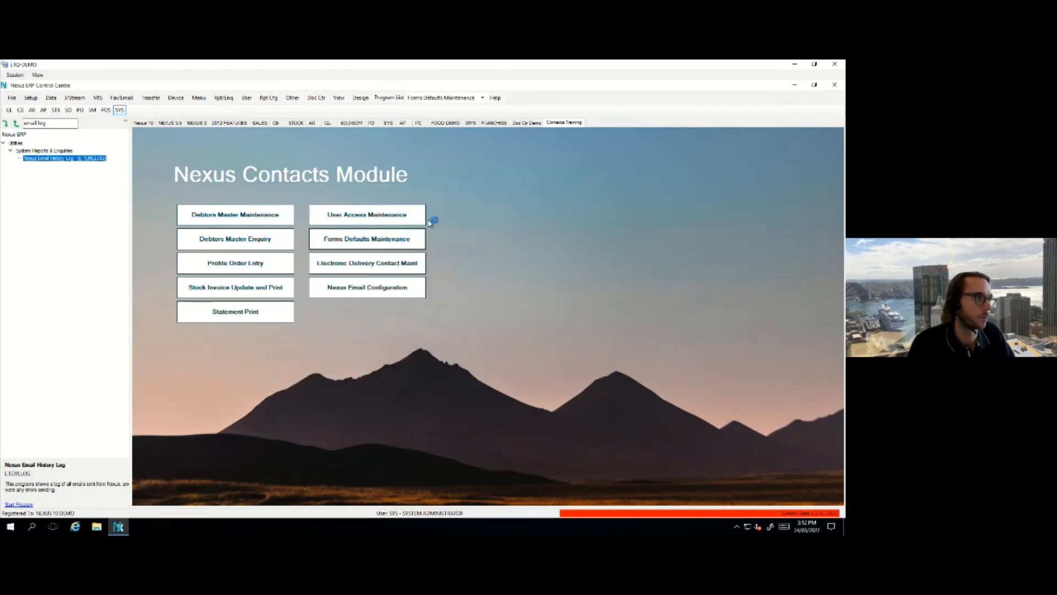
left_click(449, 228)
type("S")
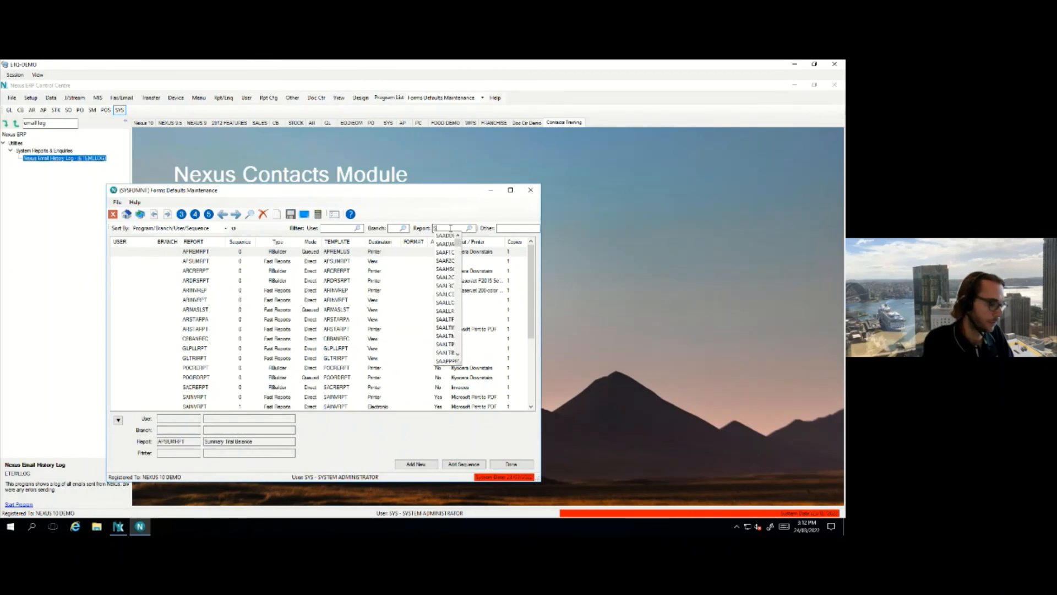
type("AINVRPT")
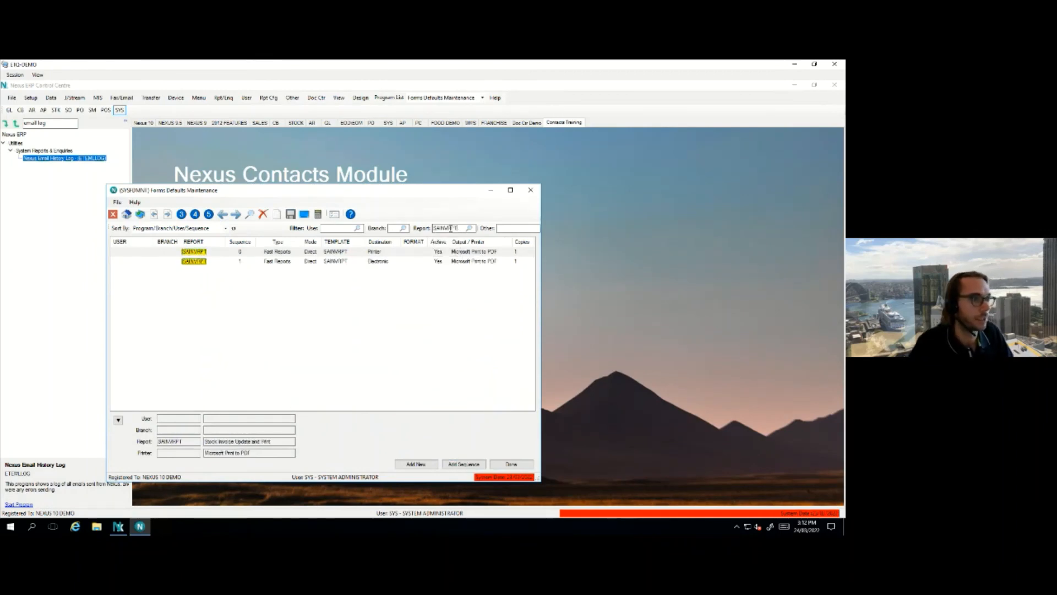
left_click(417, 262)
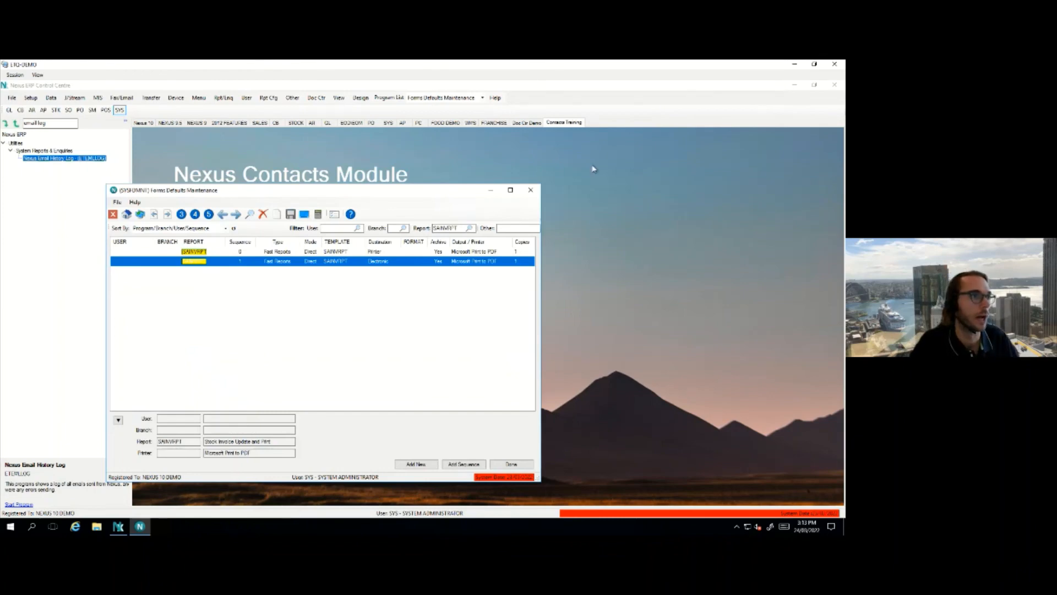
left_click(530, 190)
Confirm leaving Forms Defaults and reopen Company & System Details at Screen 3
left_click(408, 332)
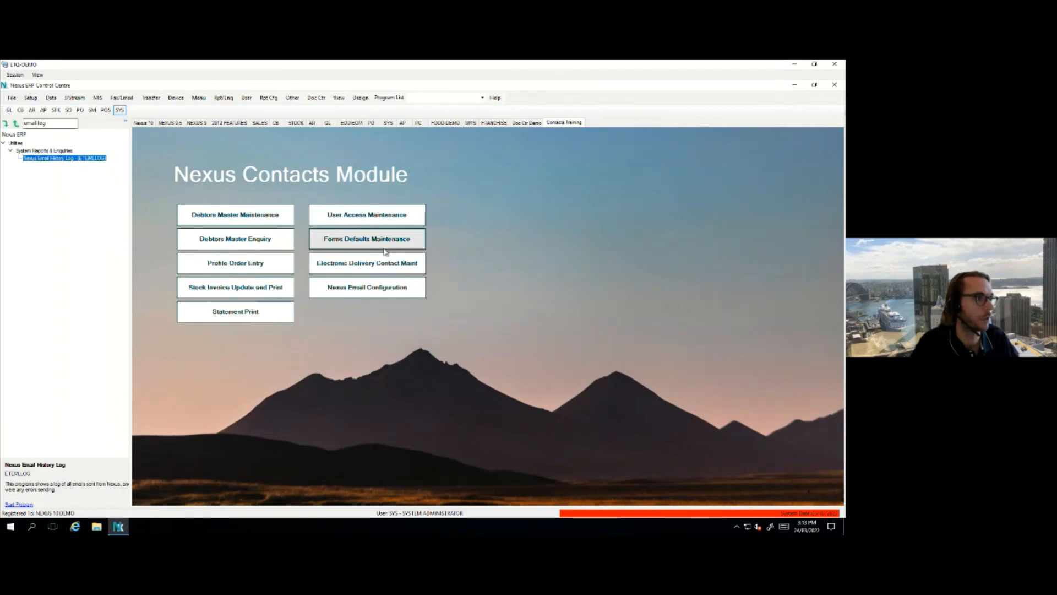
left_click(51, 98)
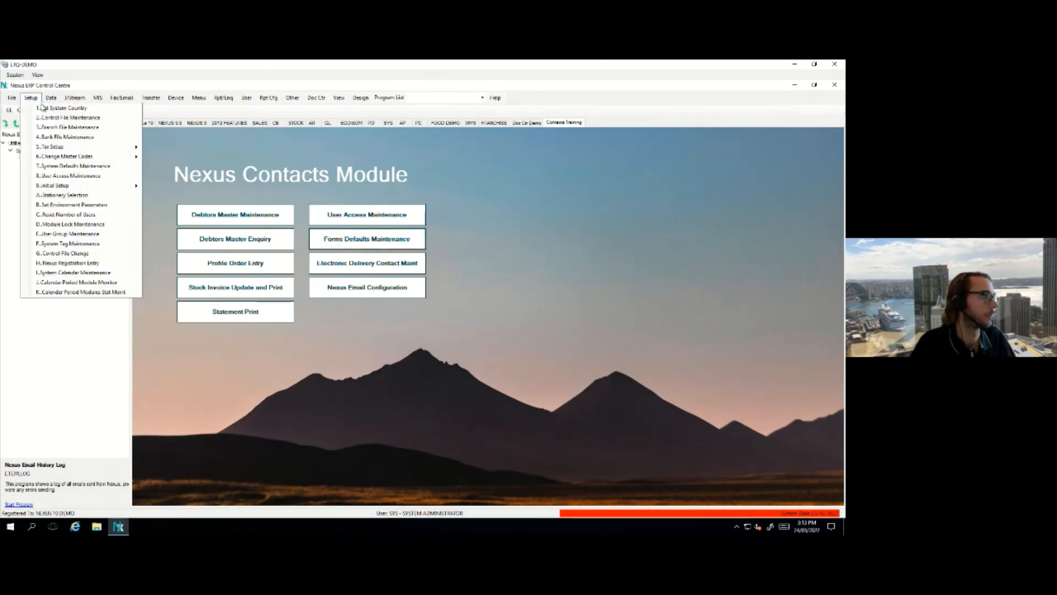
left_click(51, 117)
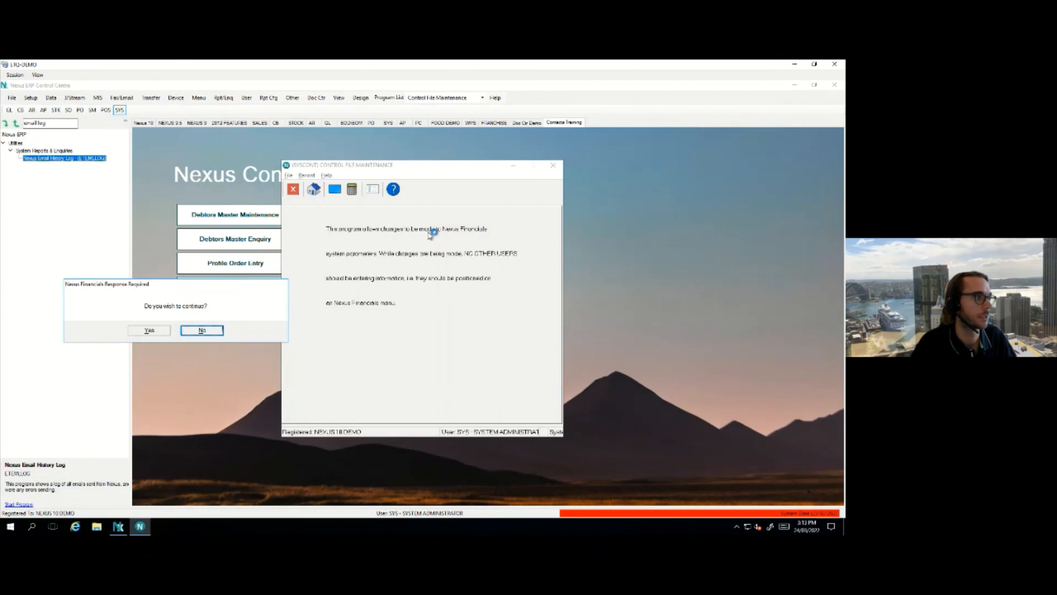
left_click(149, 330)
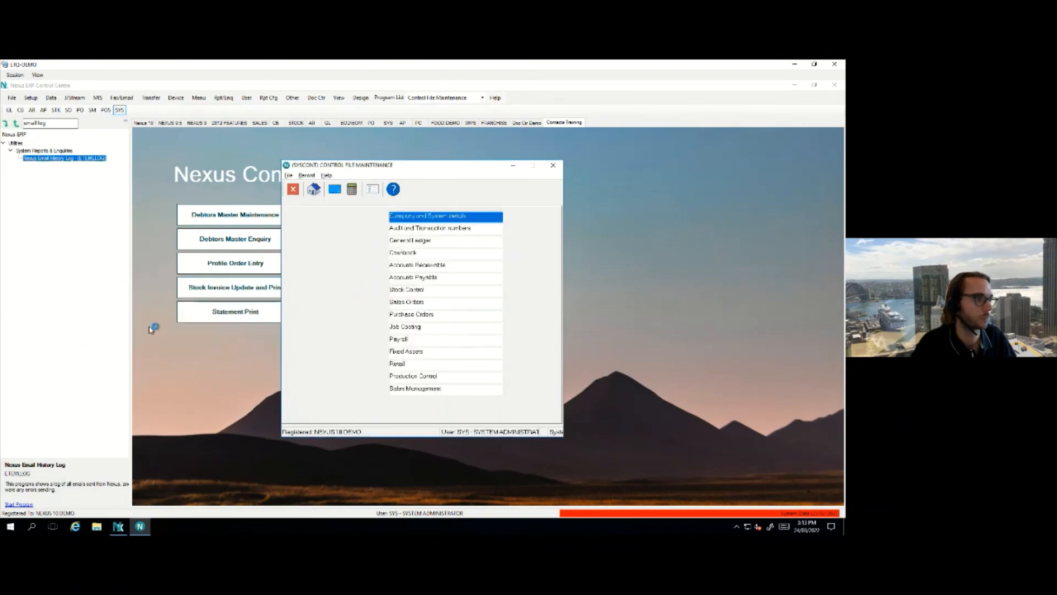
double_click(409, 217)
left_click(277, 158)
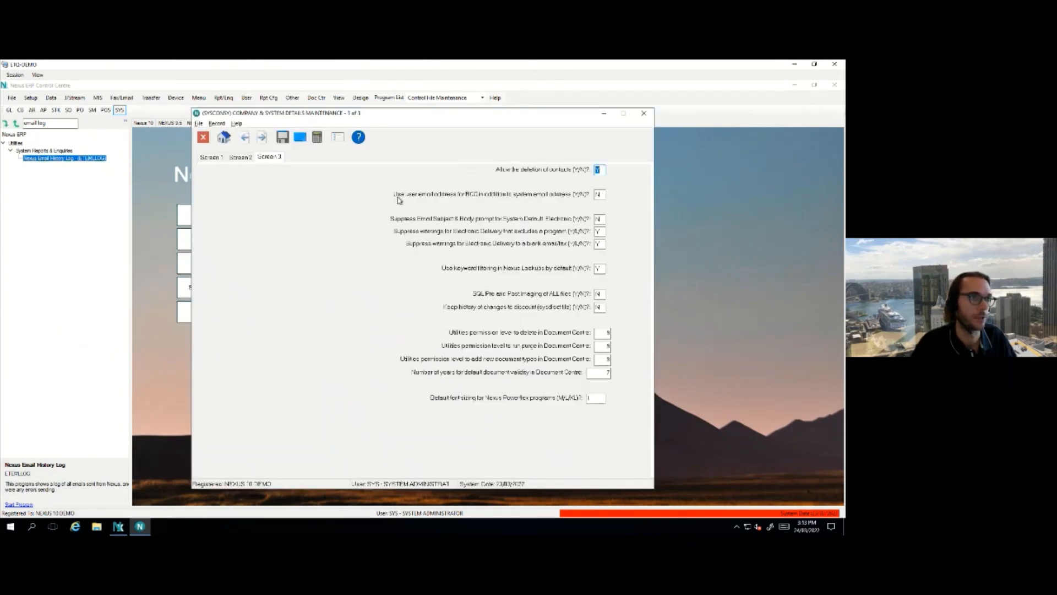
Review the email subject and body prompt setting, then close without saving and exit Control File Maintenance
left_click(600, 219)
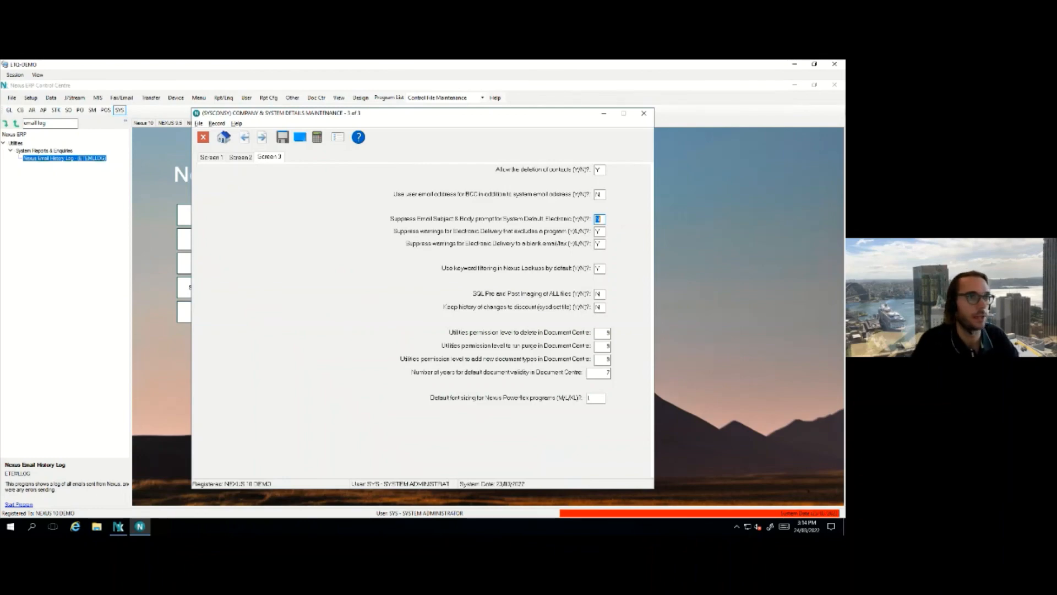
left_click(644, 112)
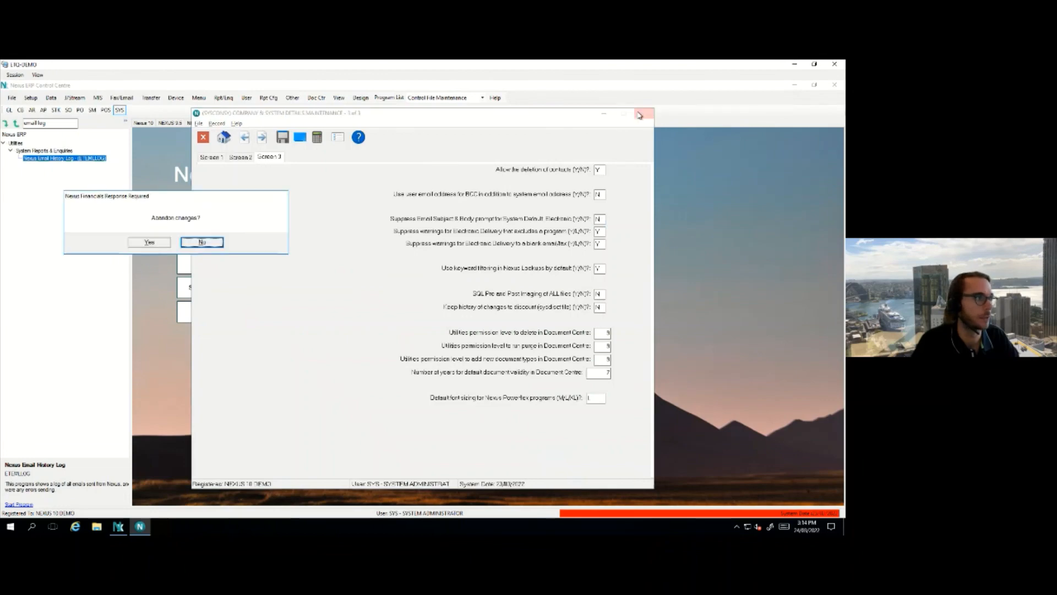
left_click(149, 242)
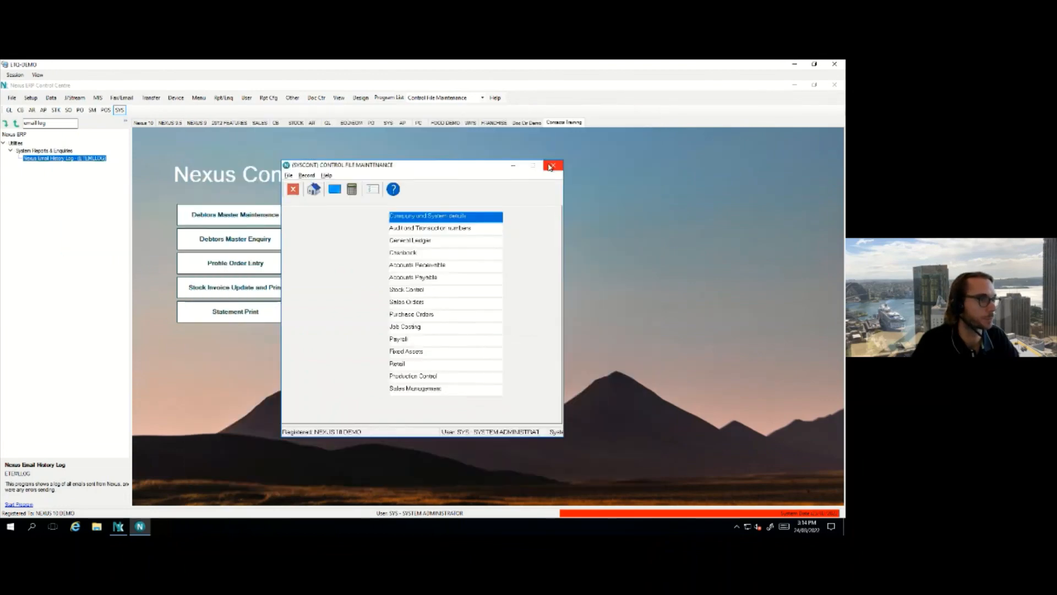
left_click(553, 165)
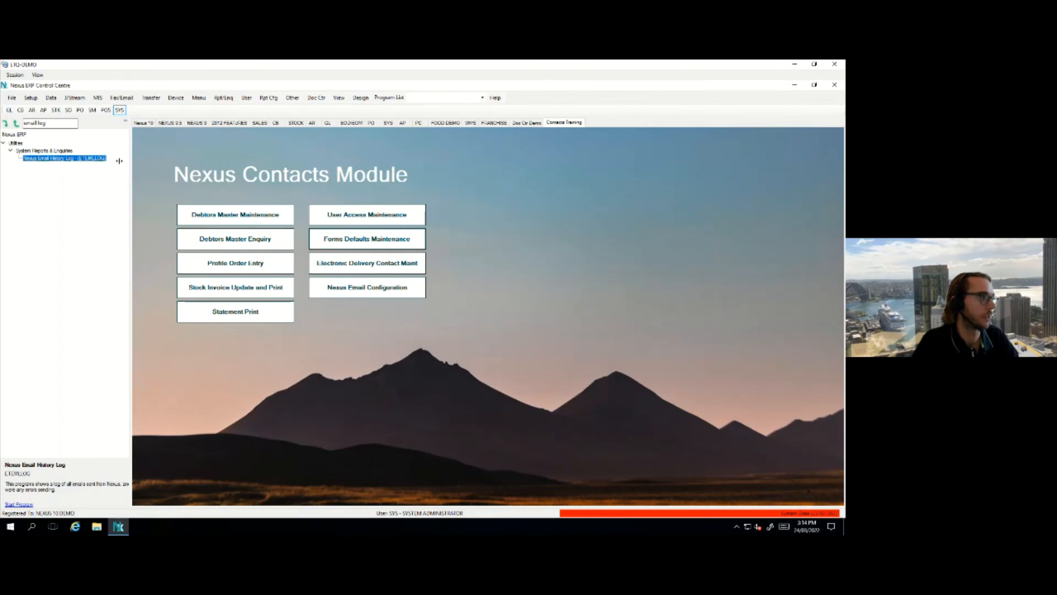
Open Contact Export via a 'contact ex' search and load contacts from the Debtors Master
left_click_drag(60, 123, 20, 123)
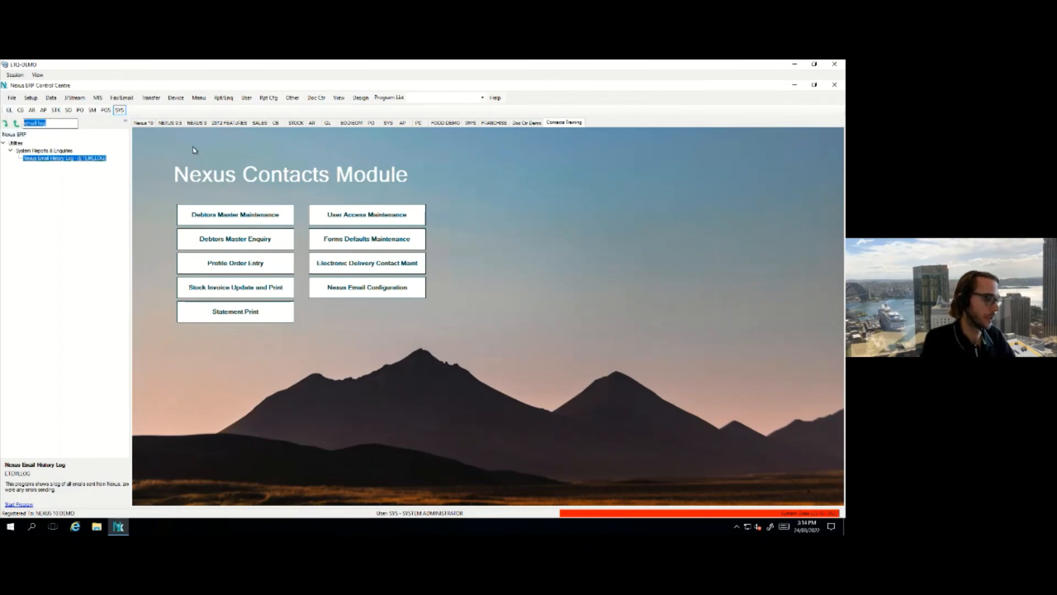
type("contact")
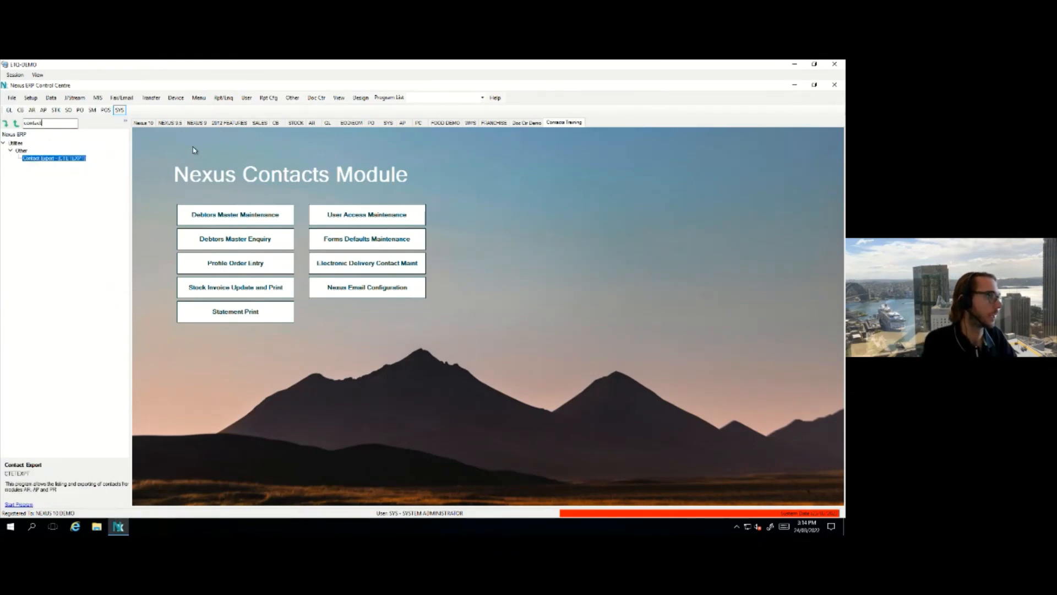
type(" ex")
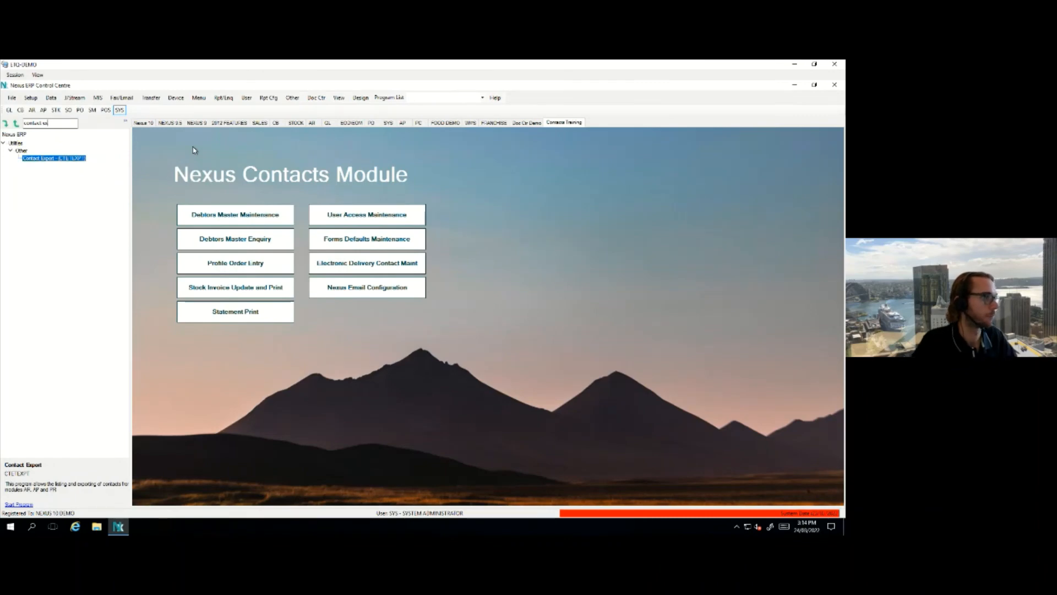
double_click(79, 160)
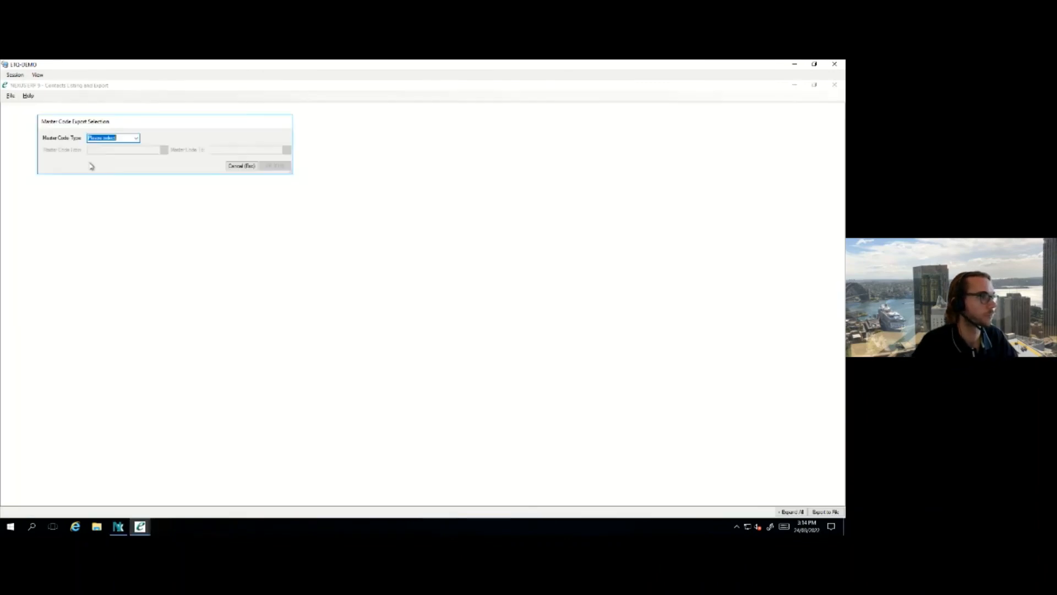
left_click(136, 138)
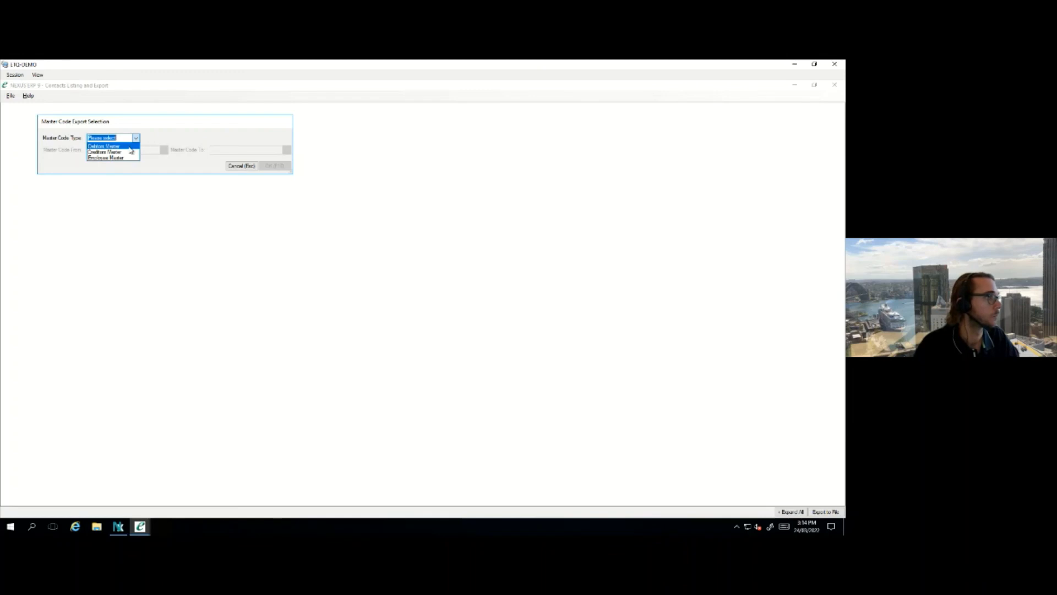
left_click(130, 146)
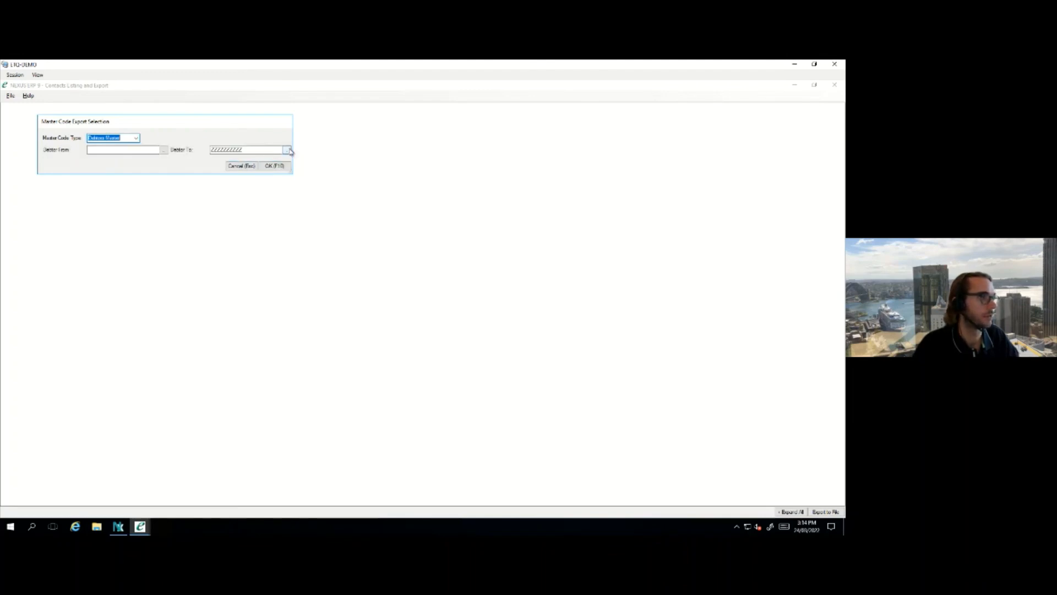
left_click(278, 168)
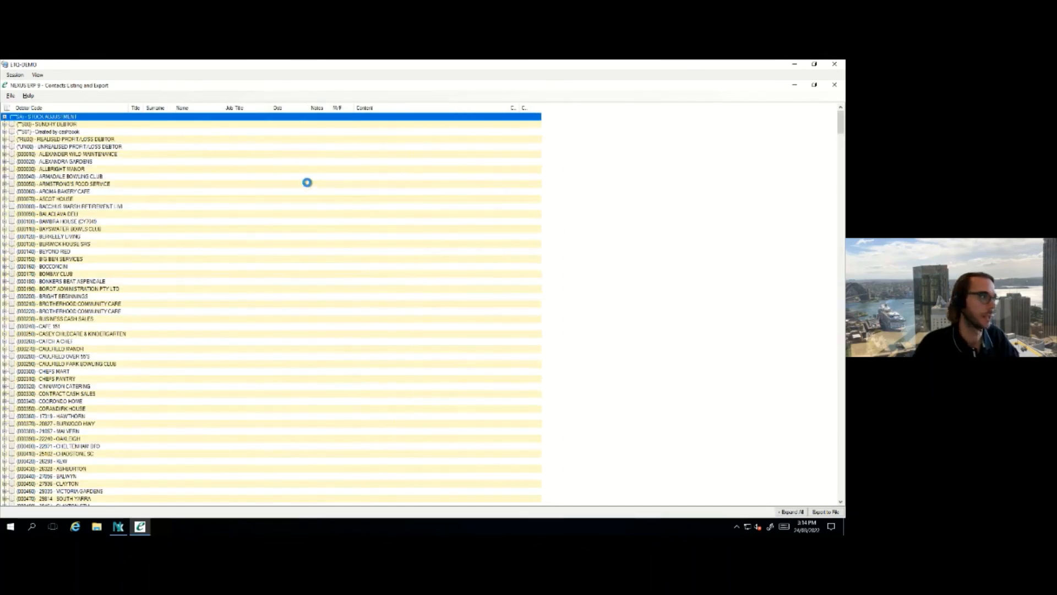
Expand BALACLAVA DELI's two contacts to show their Email rows
left_click(5, 214)
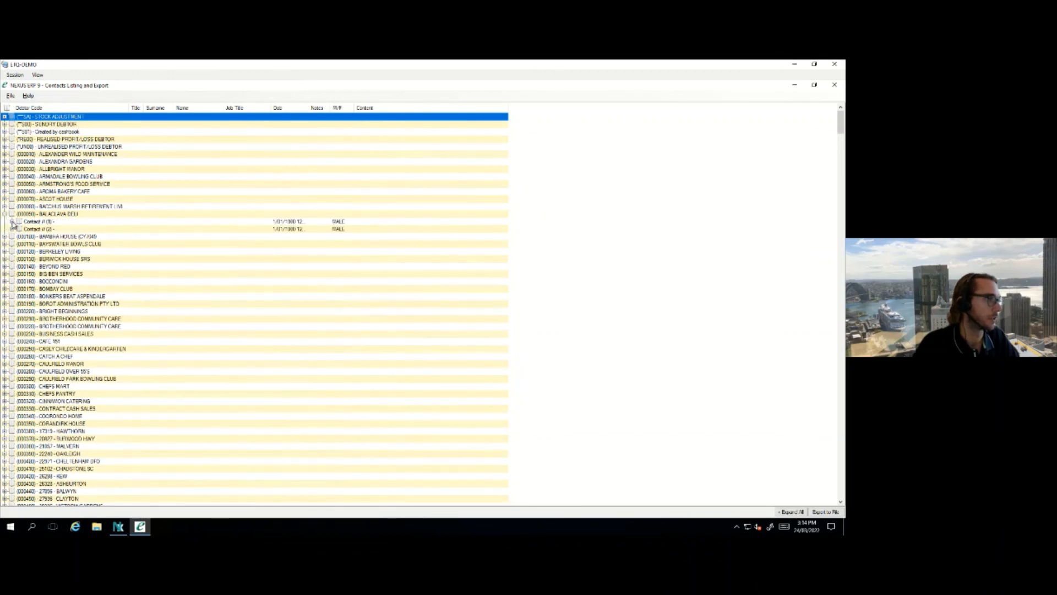
left_click(12, 221)
left_click(13, 251)
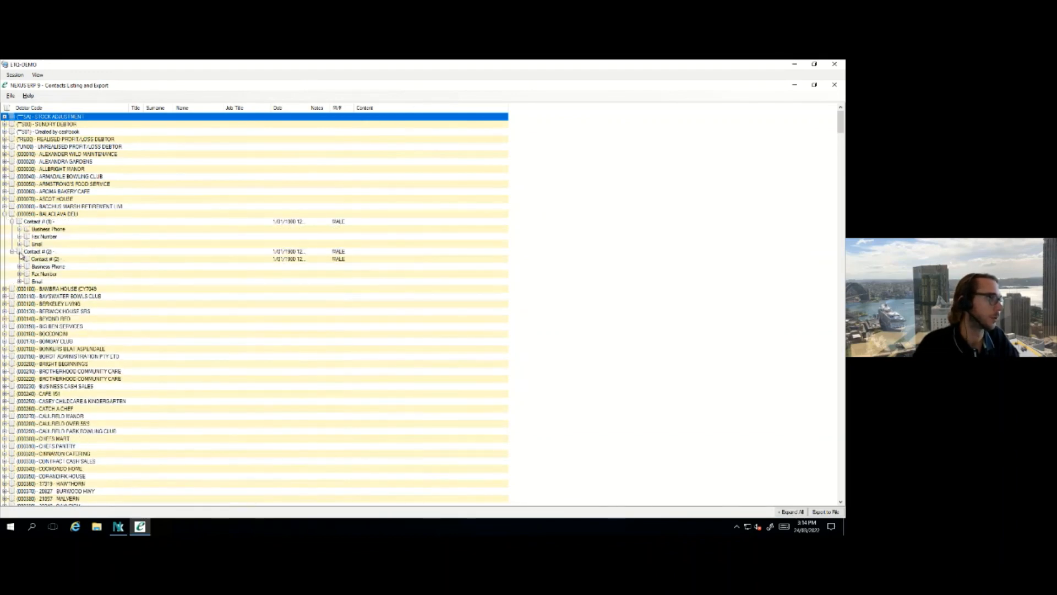
left_click(20, 244)
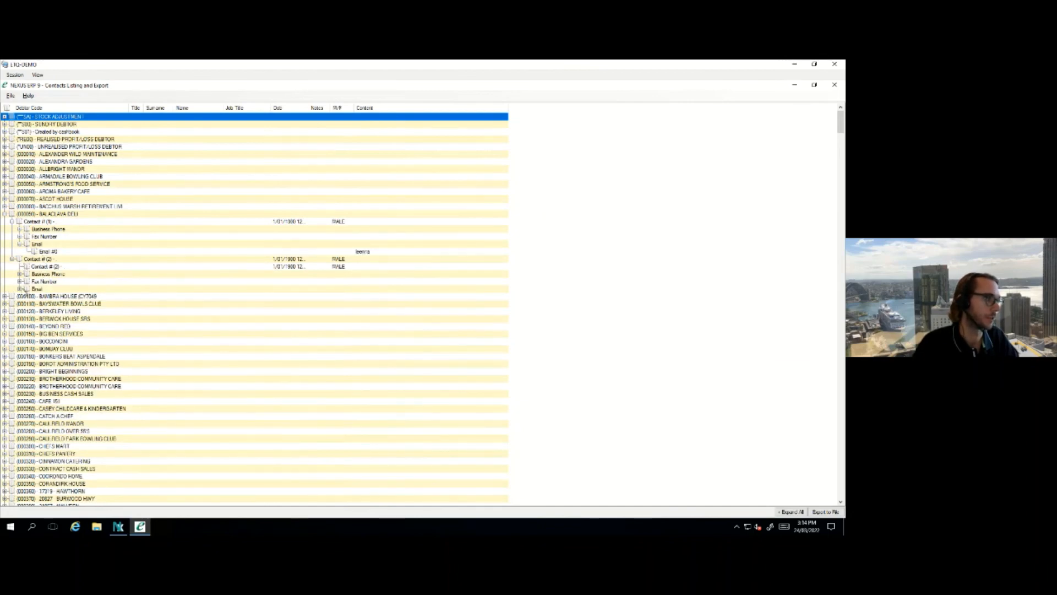
left_click(19, 289)
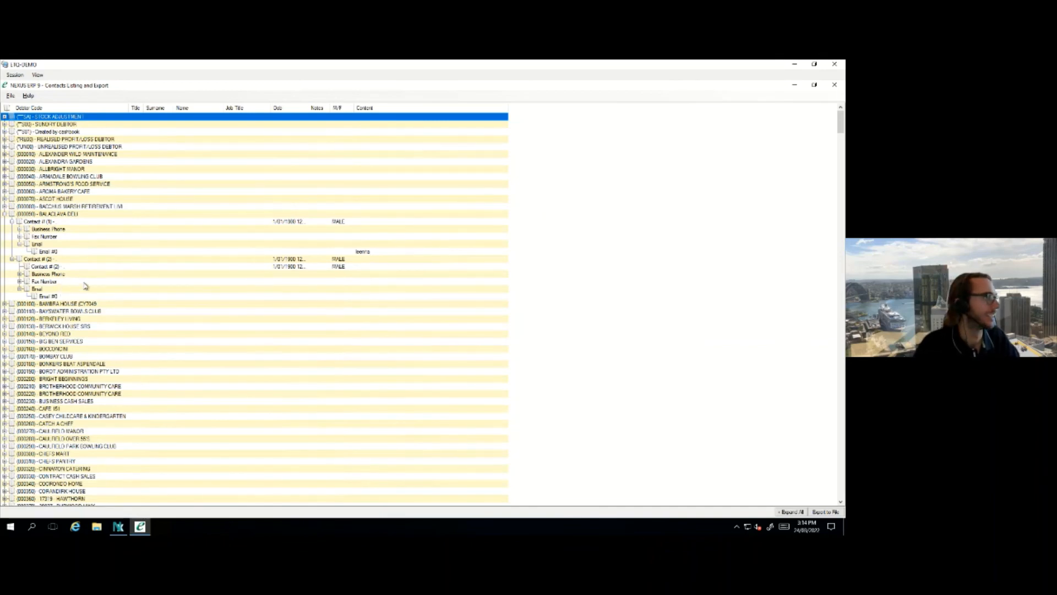
Save the listing as Excel xlsx (all data) named contacts on the Desktop, replacing the old file
left_click(11, 96)
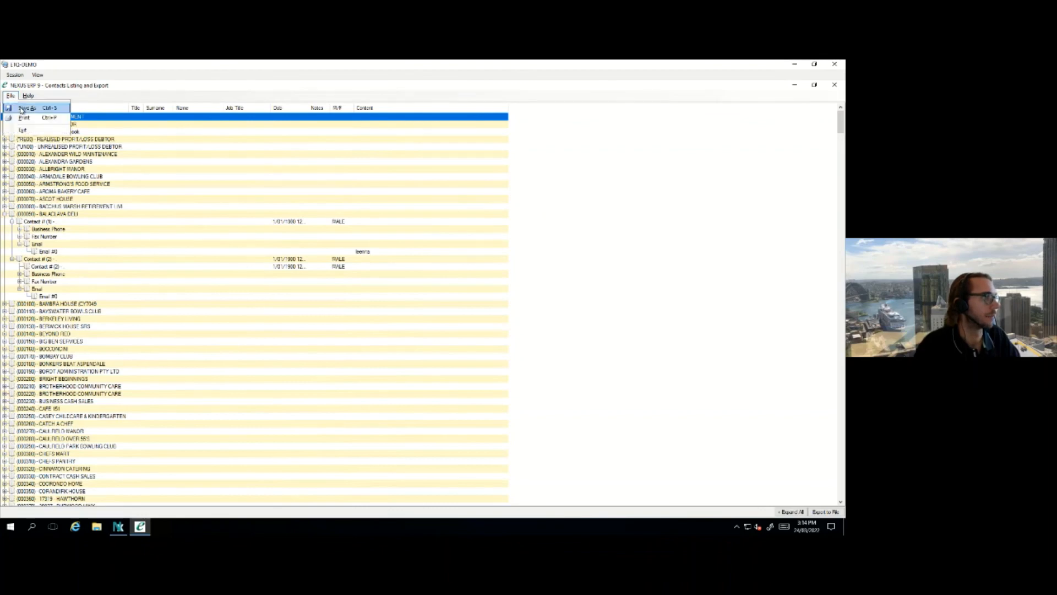
left_click(22, 108)
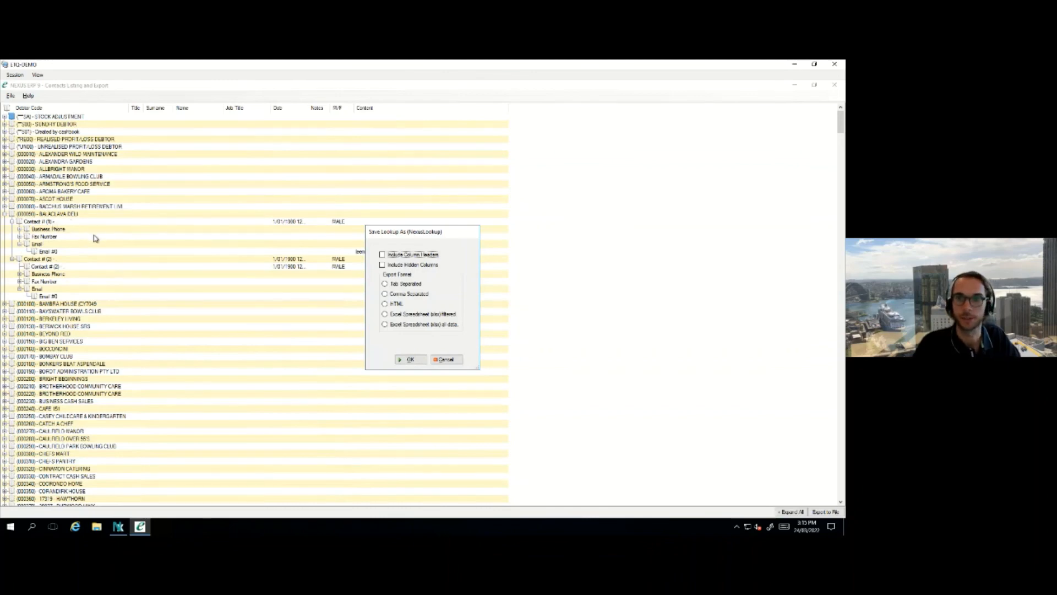
left_click(398, 325)
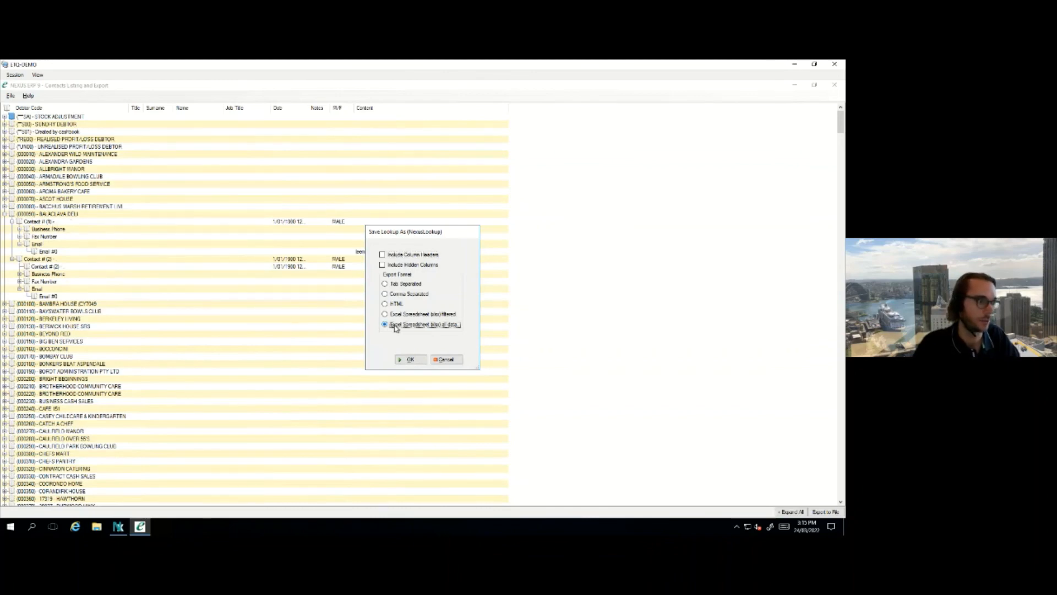
left_click(408, 359)
left_click(354, 251)
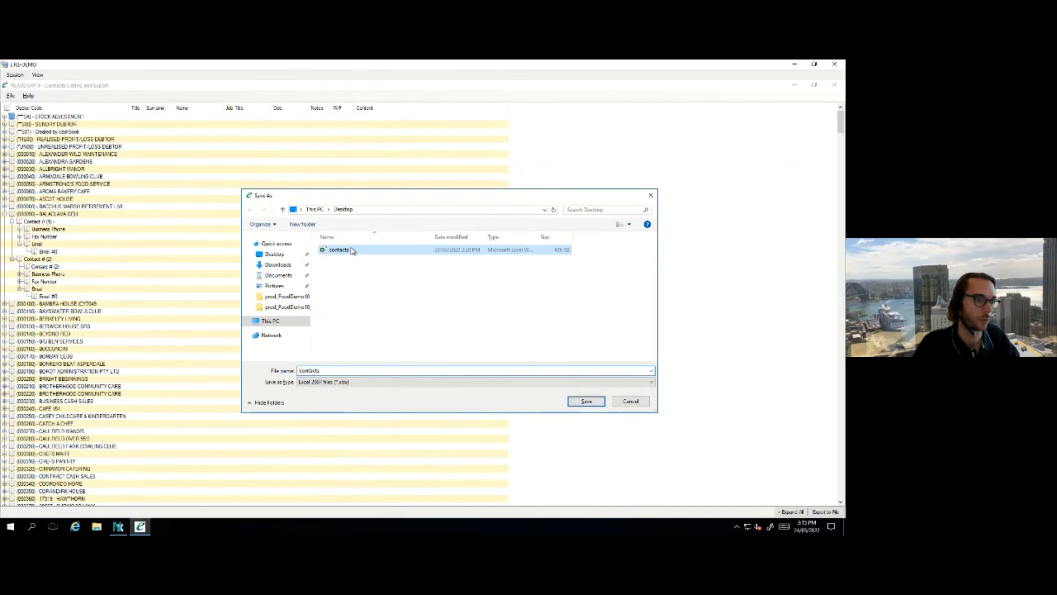
left_click(585, 401)
left_click(445, 304)
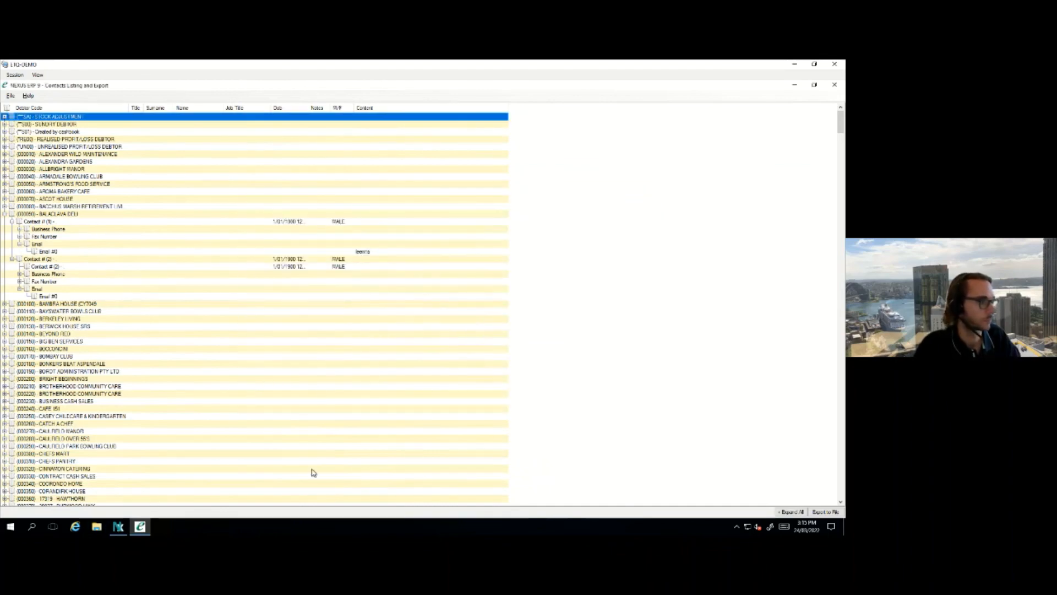
left_click(101, 528)
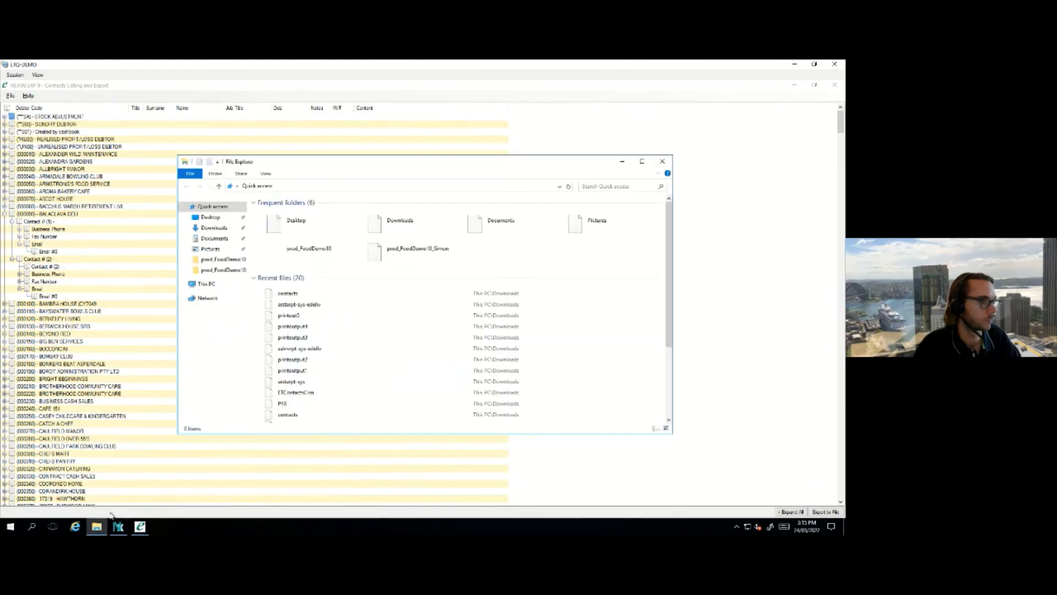
Open contacts.xlsx from the Desktop in Excel, review it, then close the workbook and contacts listing
left_click(210, 217)
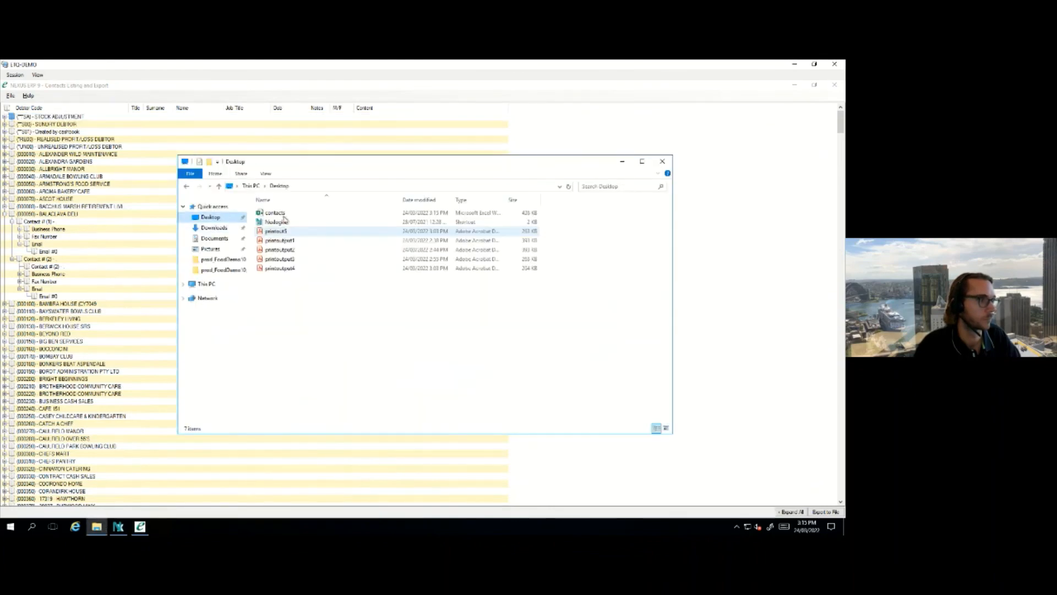
double_click(274, 213)
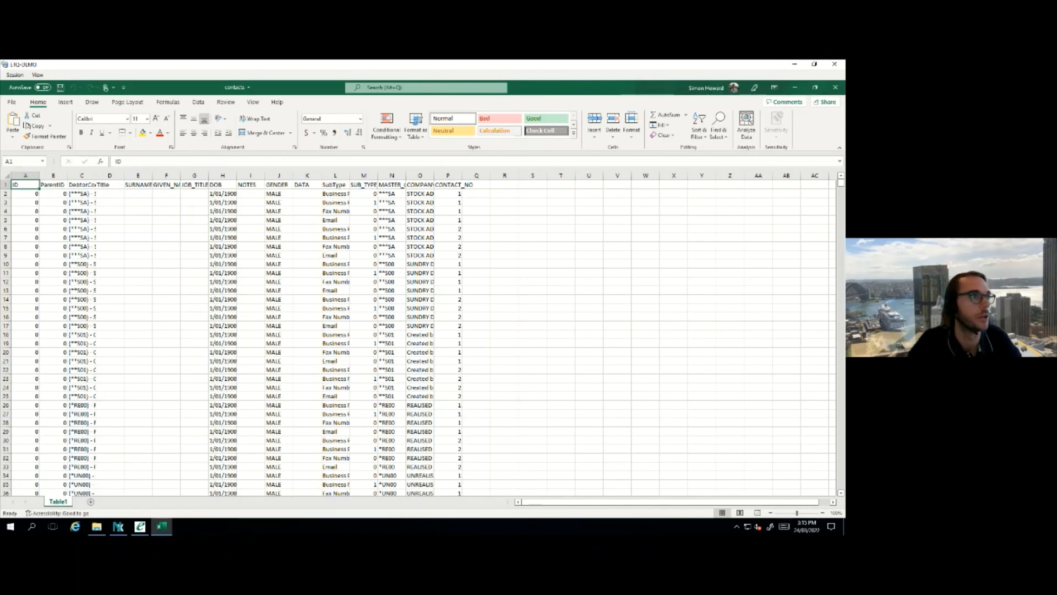
left_click(838, 87)
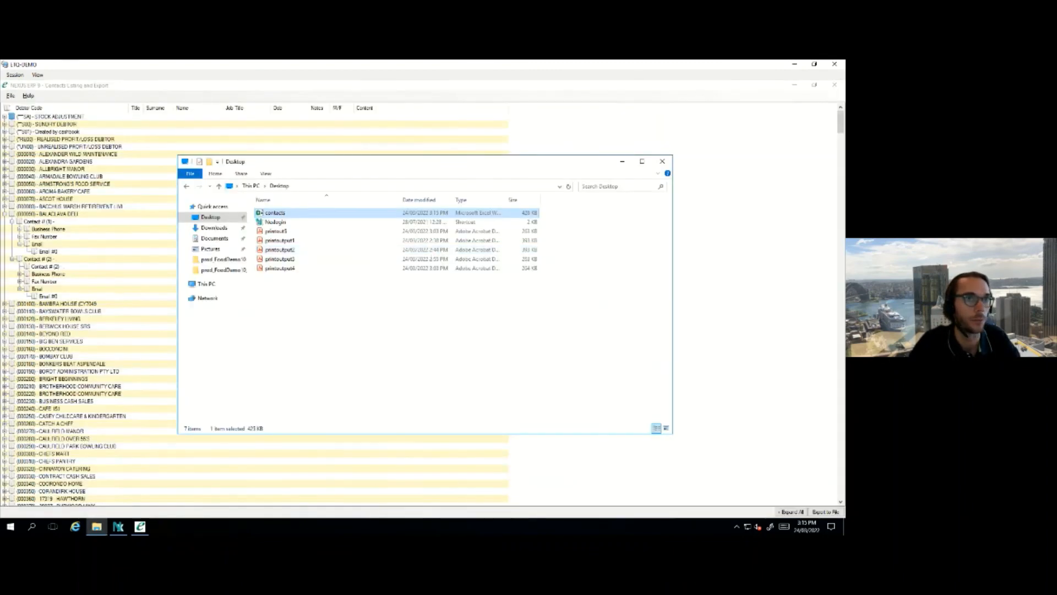
left_click(835, 85)
Close the Desktop folder and preview the statement email's subject and message in Statement Print, then cancel without printing
left_click(663, 161)
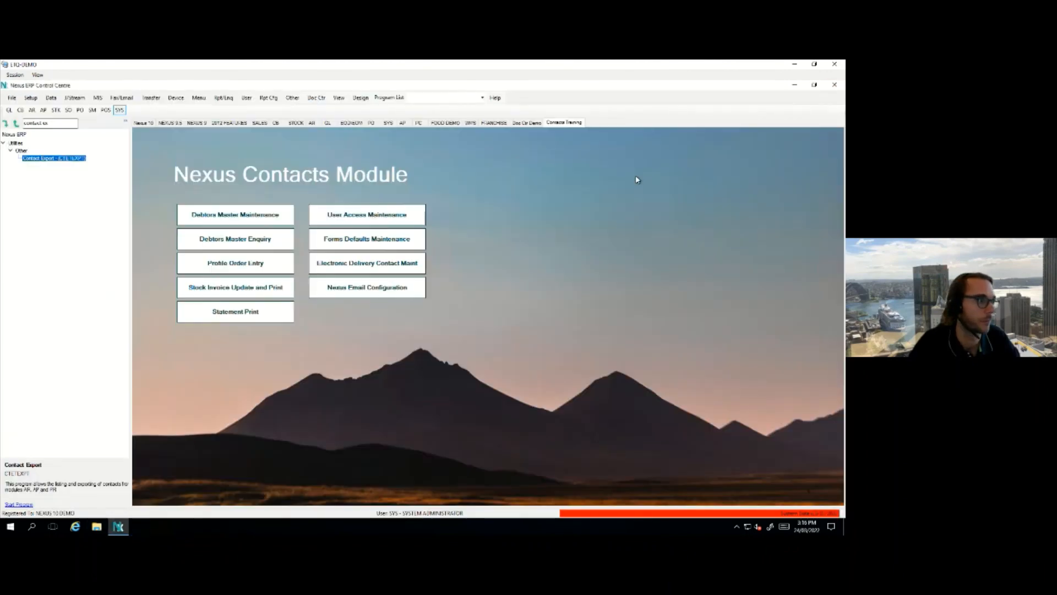
left_click(236, 312)
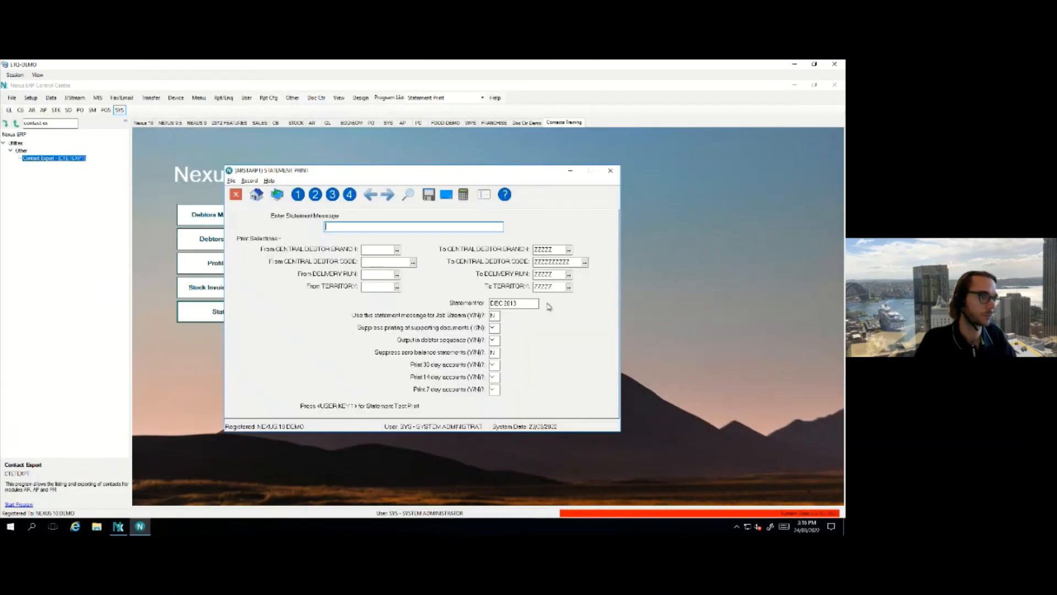
key("Return")
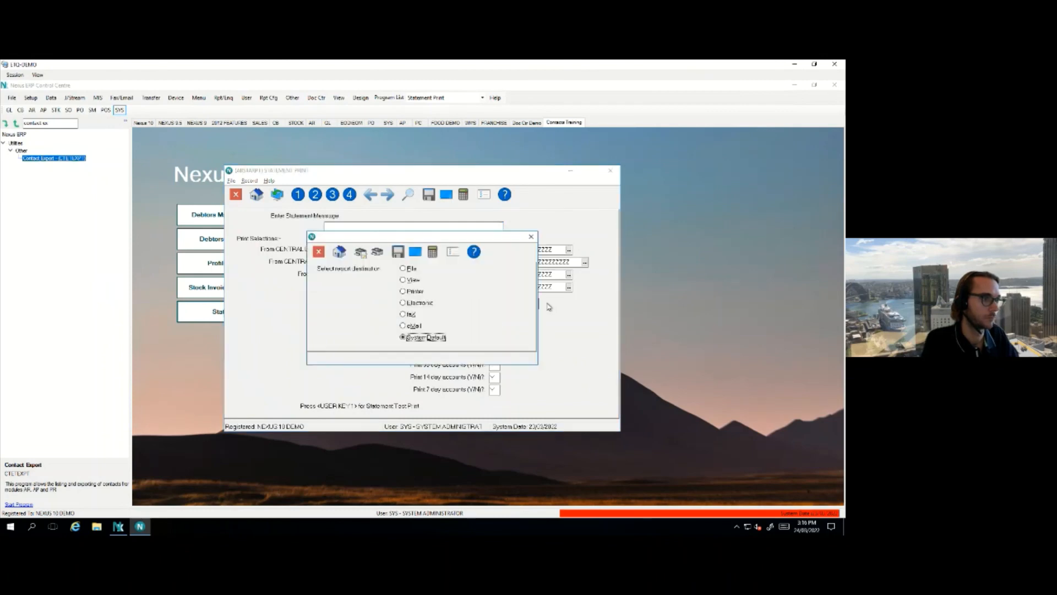
key("Return")
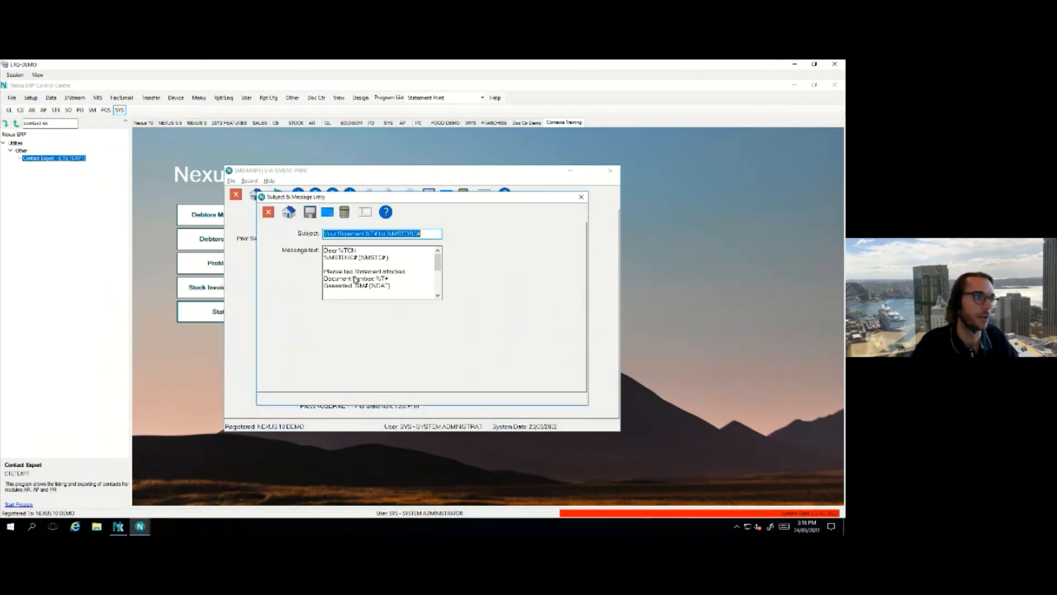
mouse_move(438, 265)
left_mouse_down()
mouse_move(438, 286)
mouse_move(438, 257)
left_mouse_up()
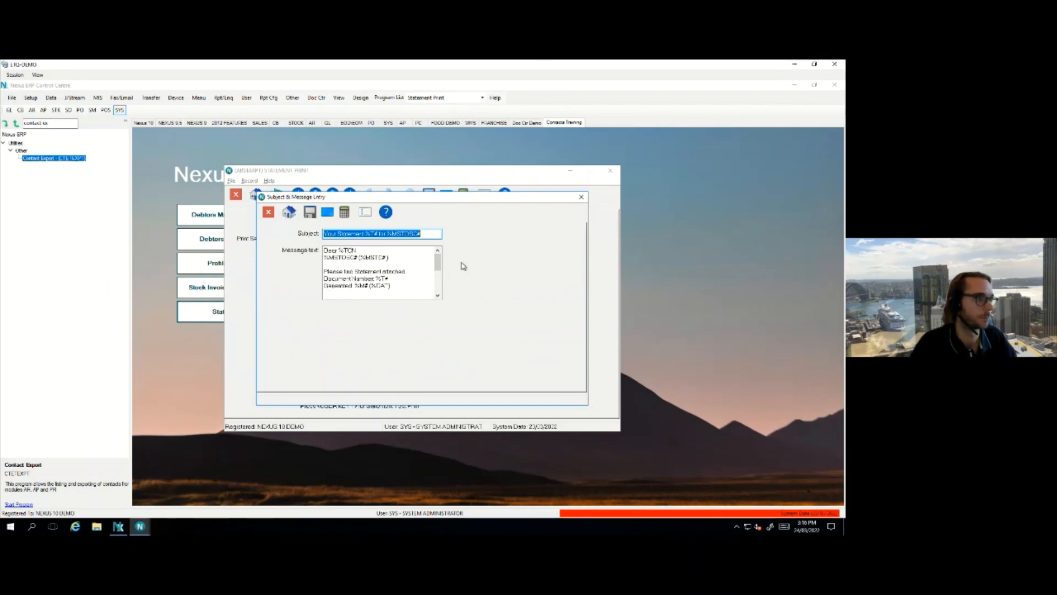
key("Escape")
key("Escape")
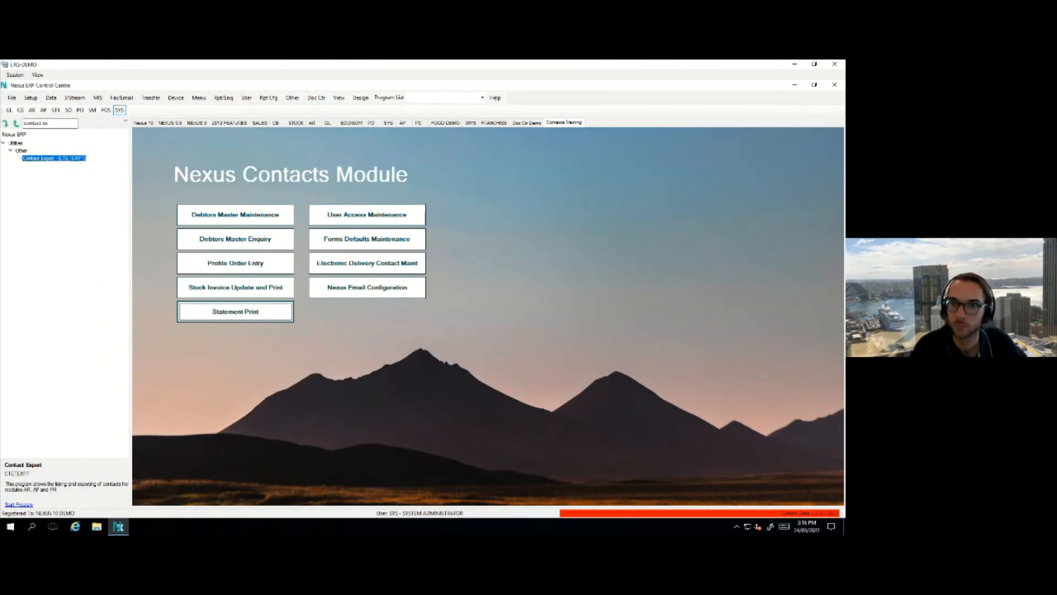